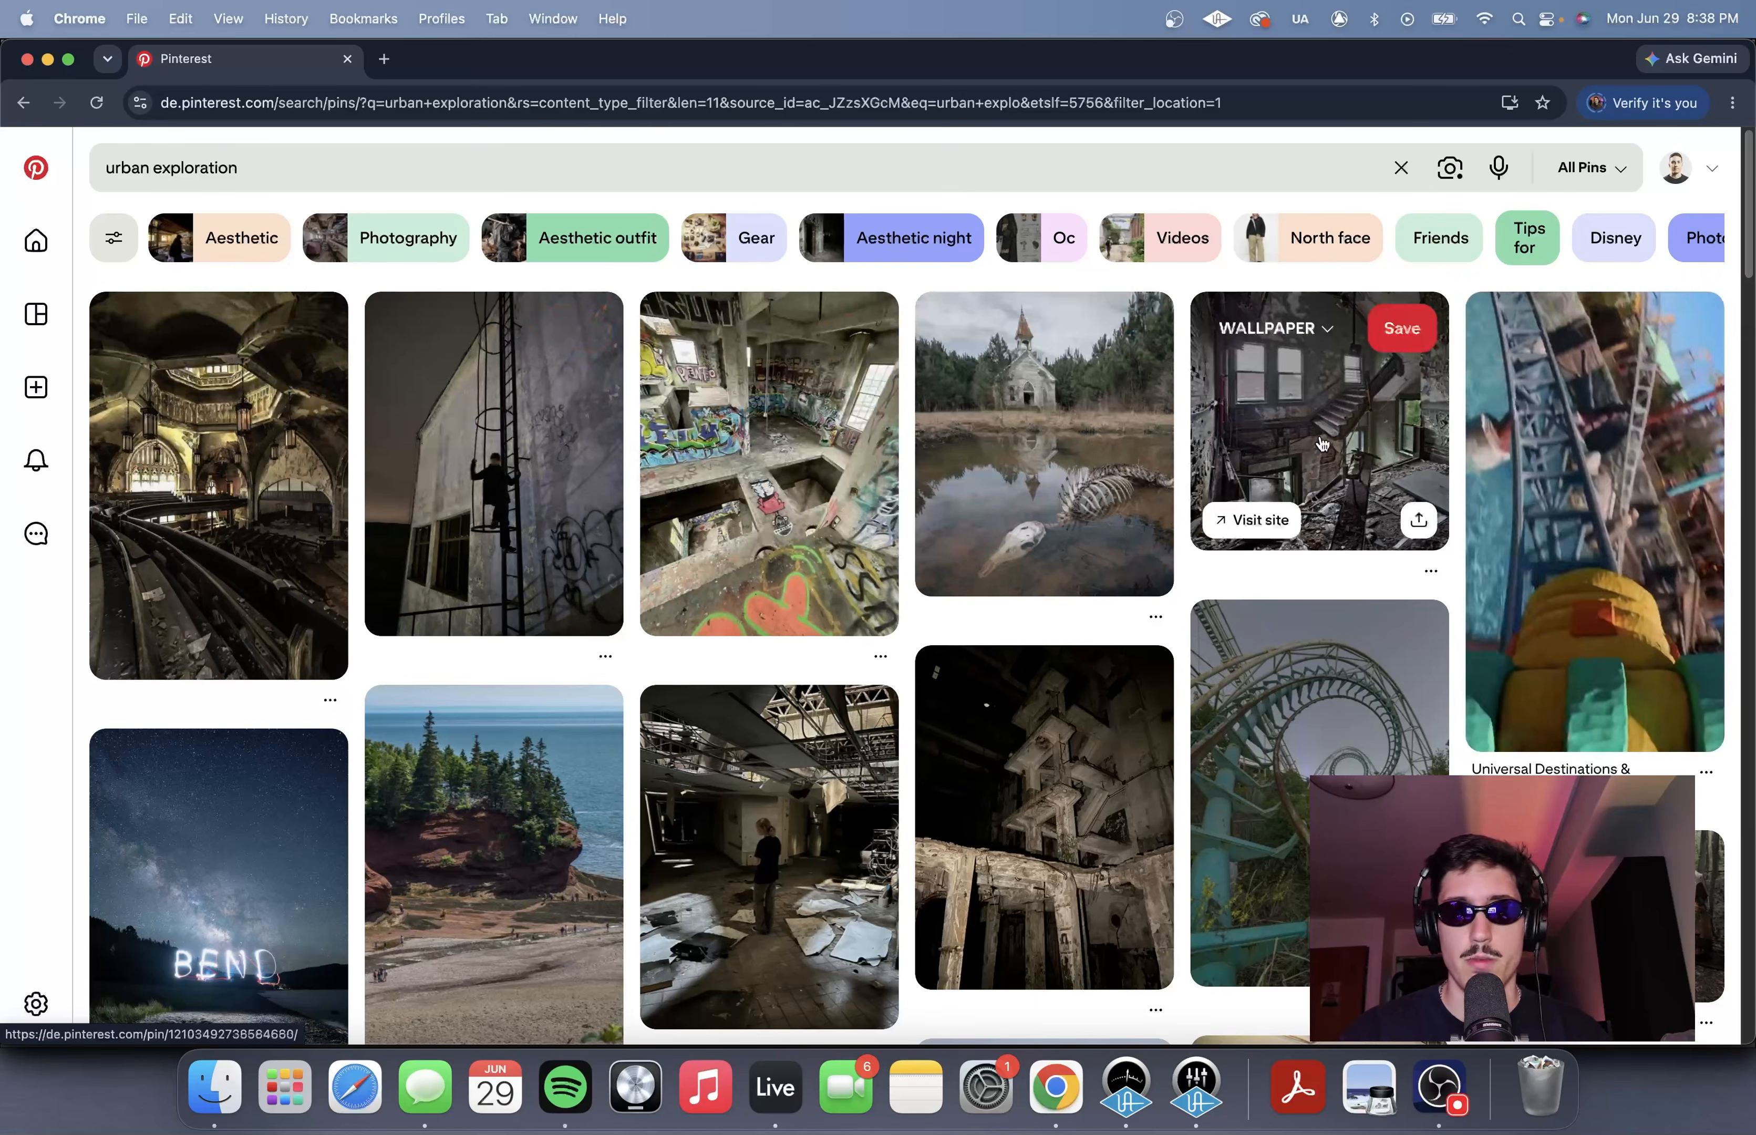
Browse the urban exploration pins for images of abandoned, overgrown buildings.
left_click(1246, 435)
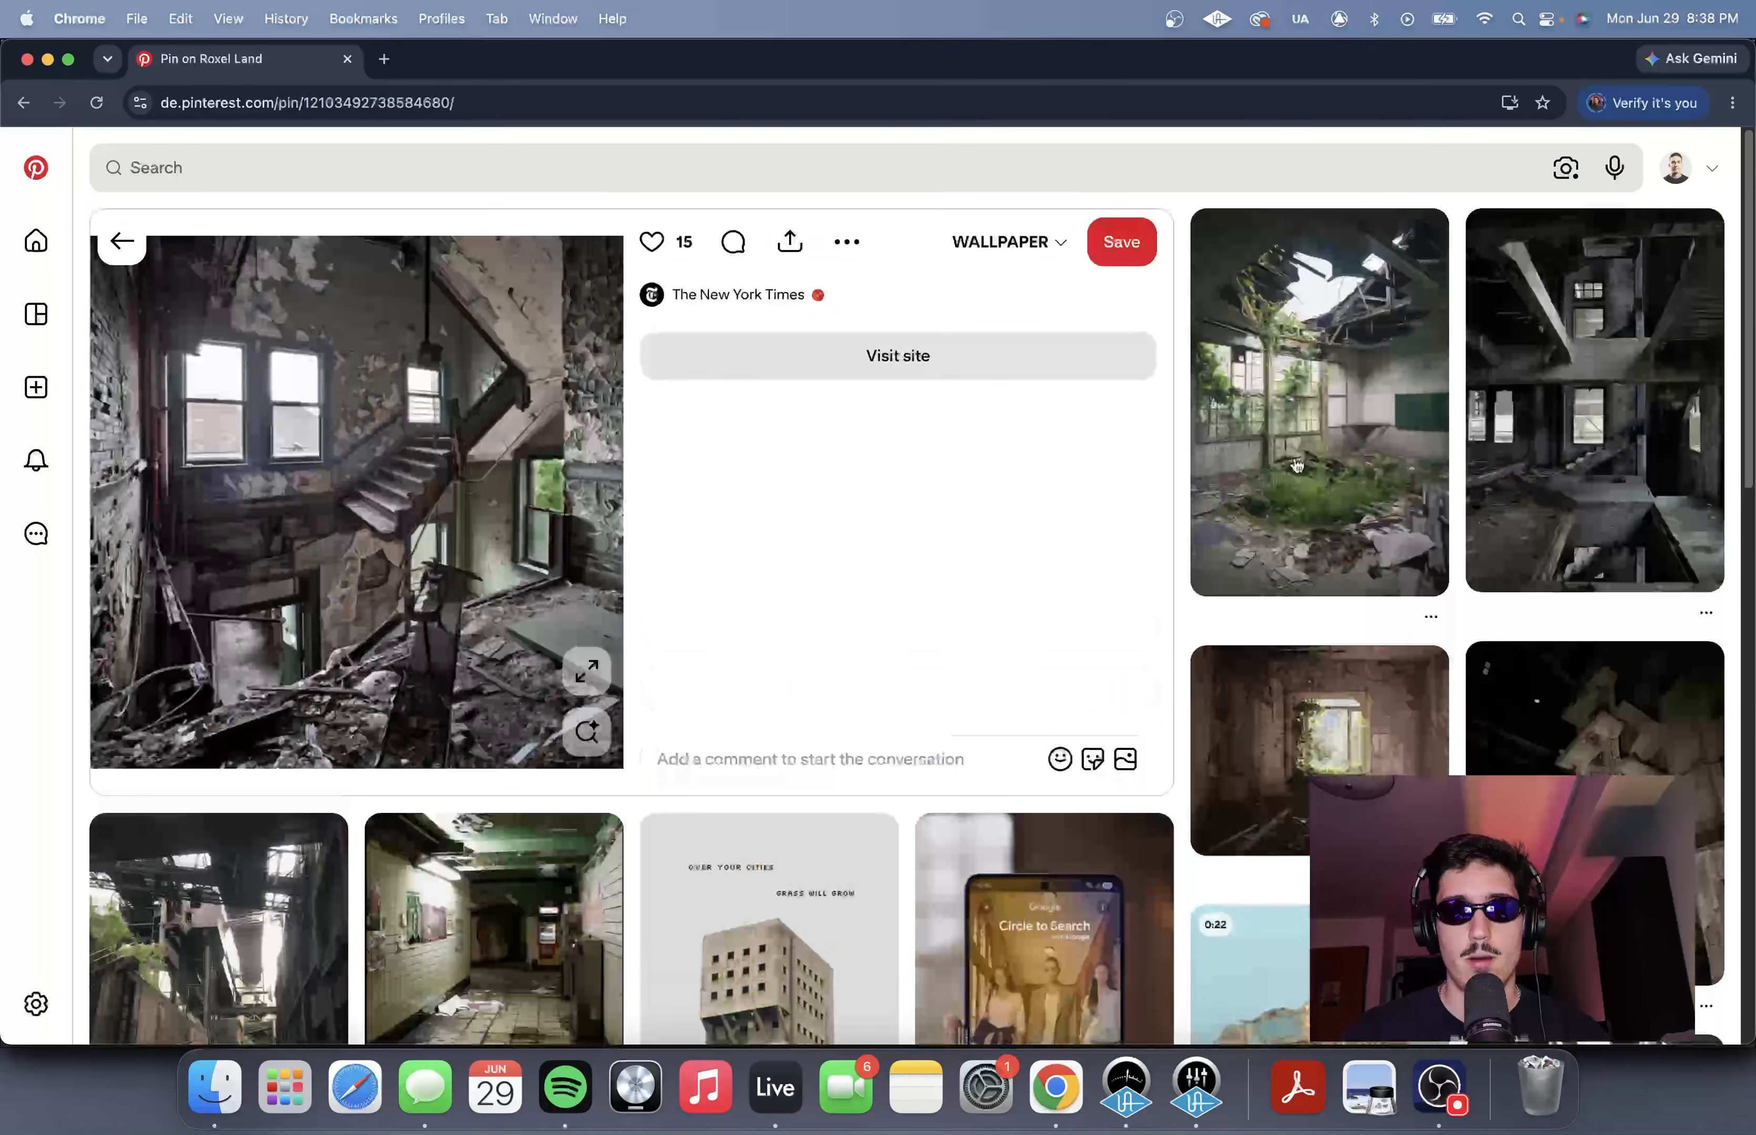
left_click(1375, 419)
scroll(496, 599, "down", 4)
scroll(496, 599, "down", 8)
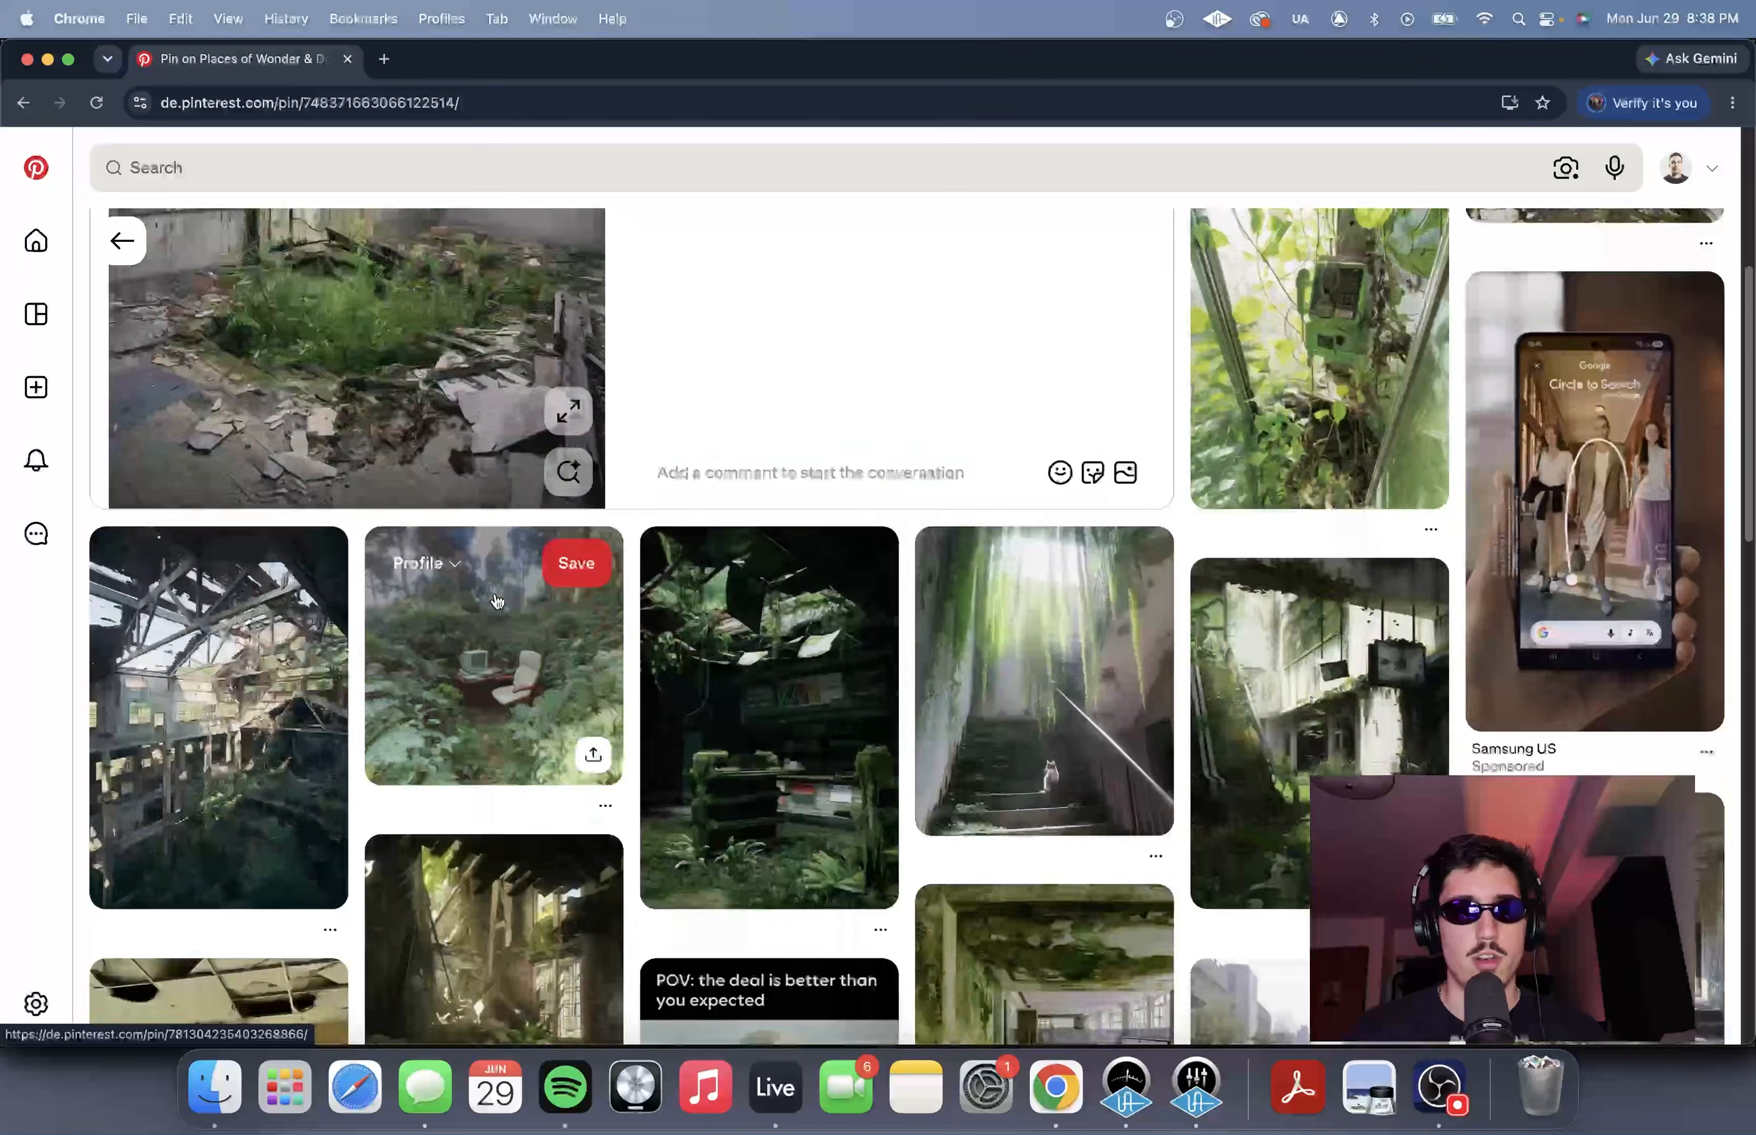
left_click(493, 351)
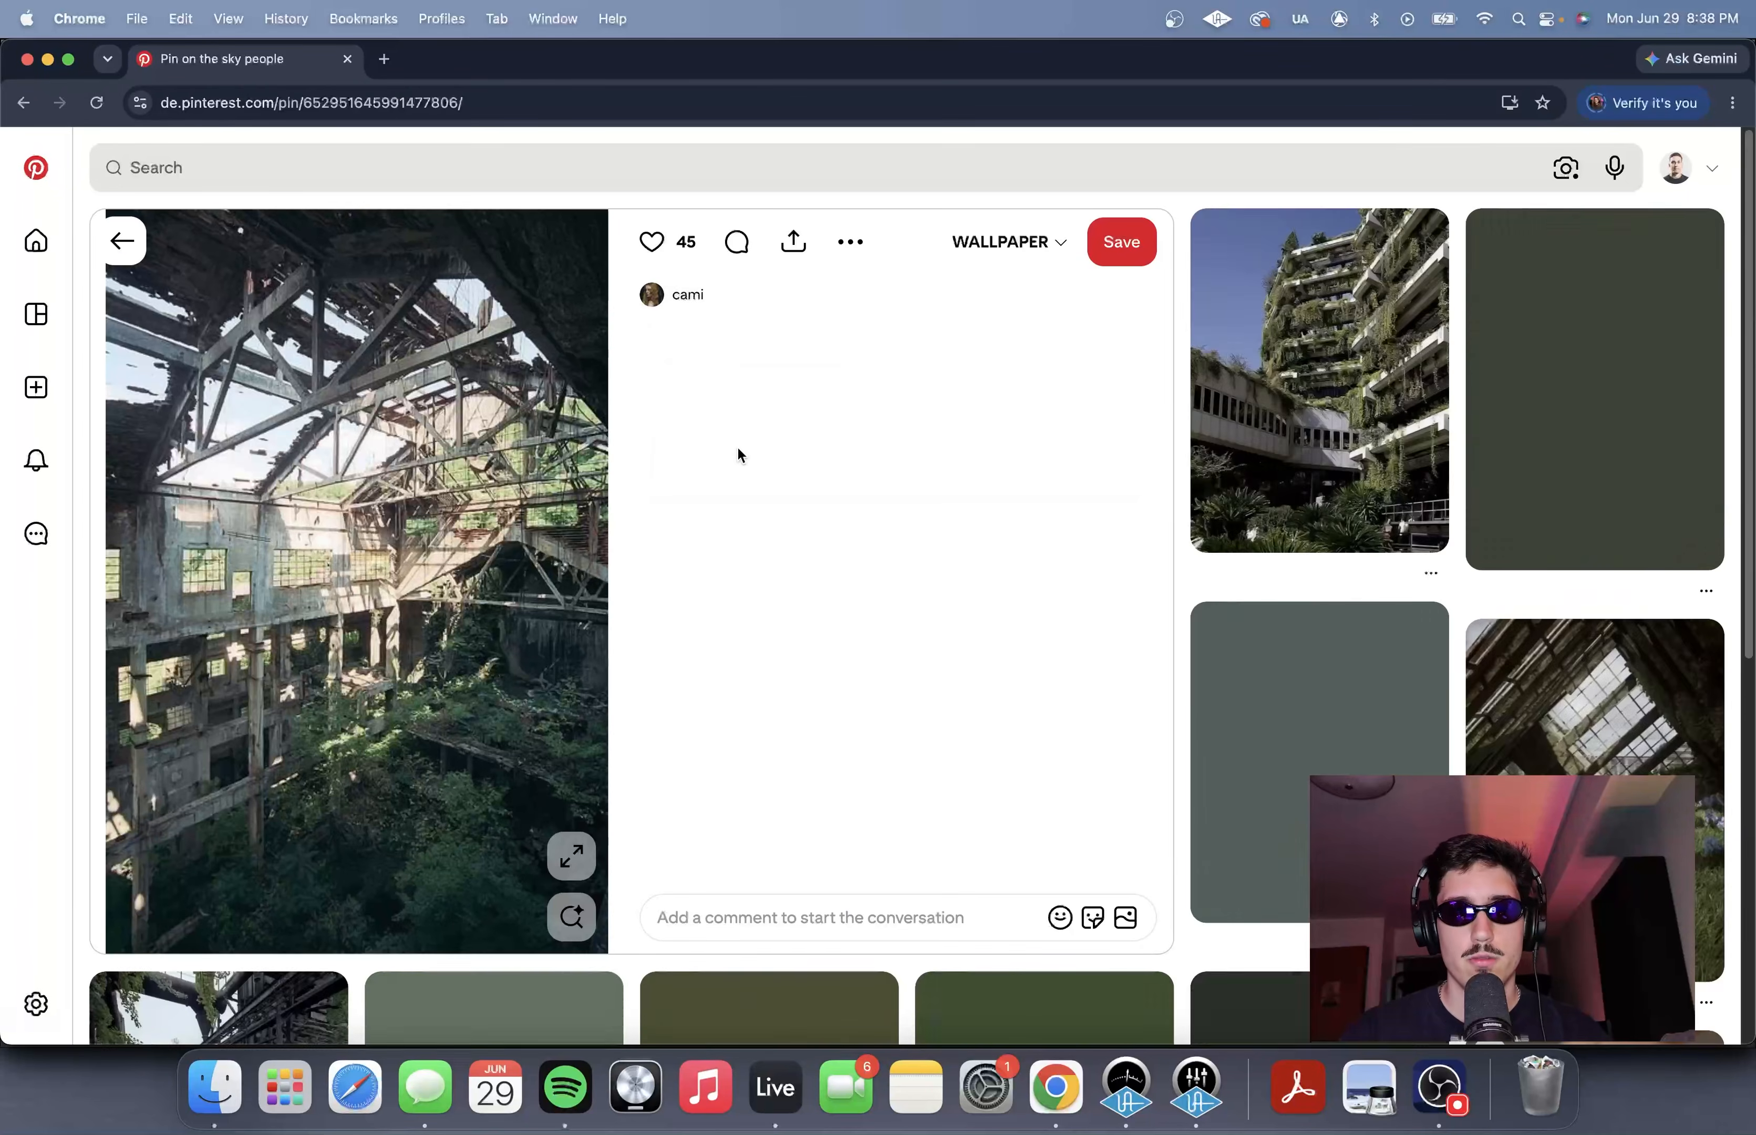
key("super+bracketleft")
Switch to Ableton Live, play the Serum 2 clip from bar 16 and view its MIDI notes.
left_click(799, 1090)
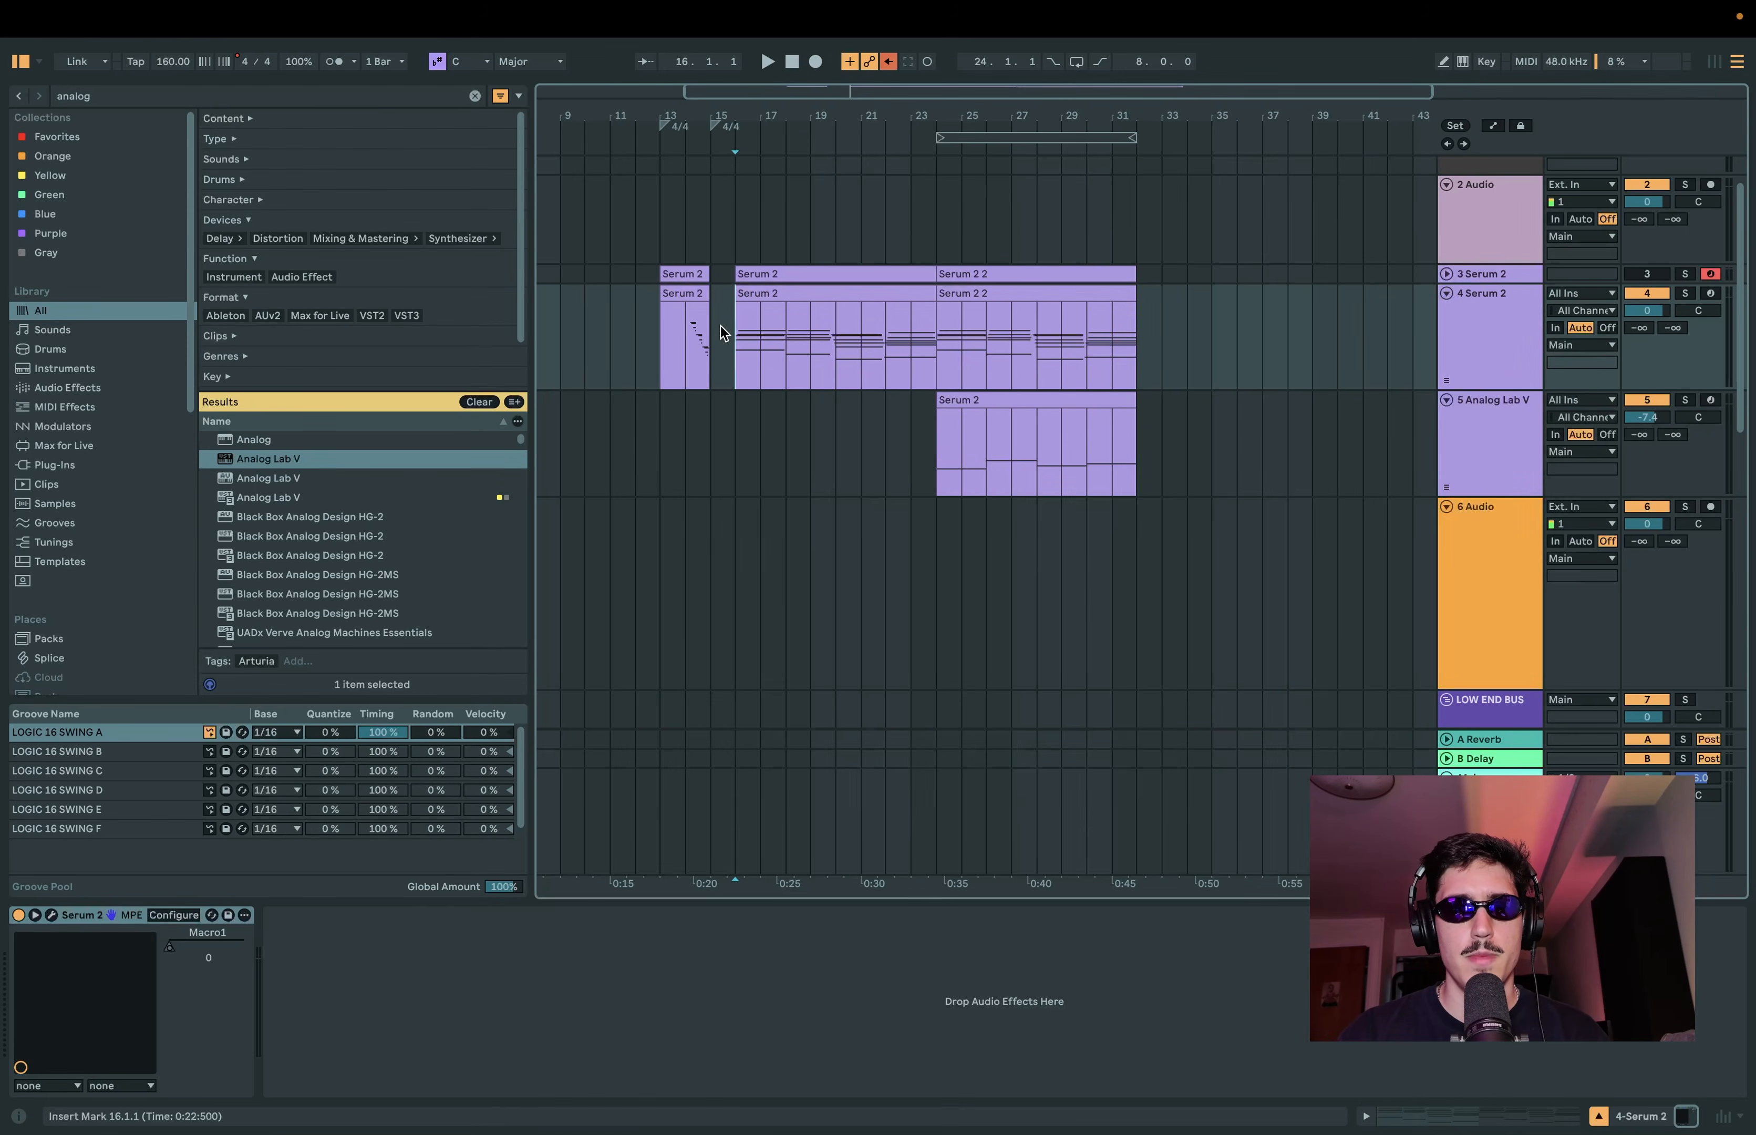
key("space")
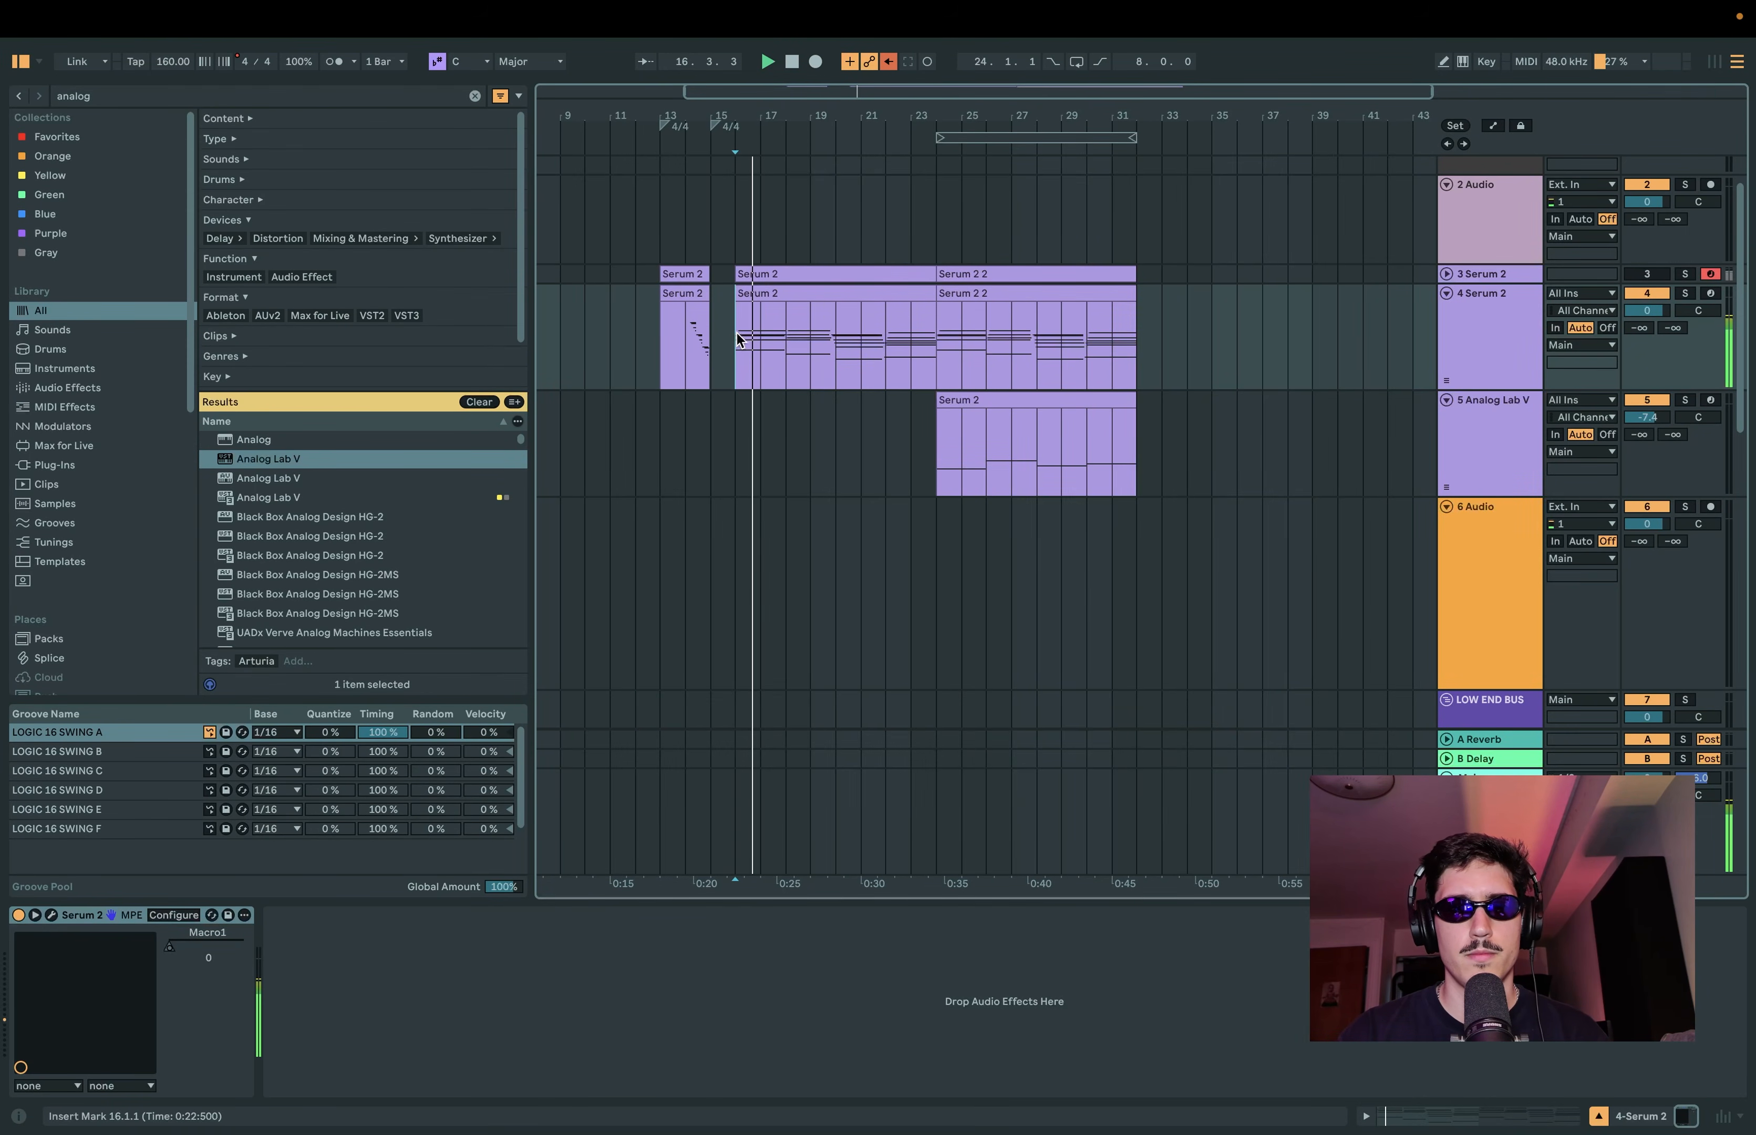
left_click(51, 915)
left_click_drag(869, 168, 786, 463)
double_click(857, 291)
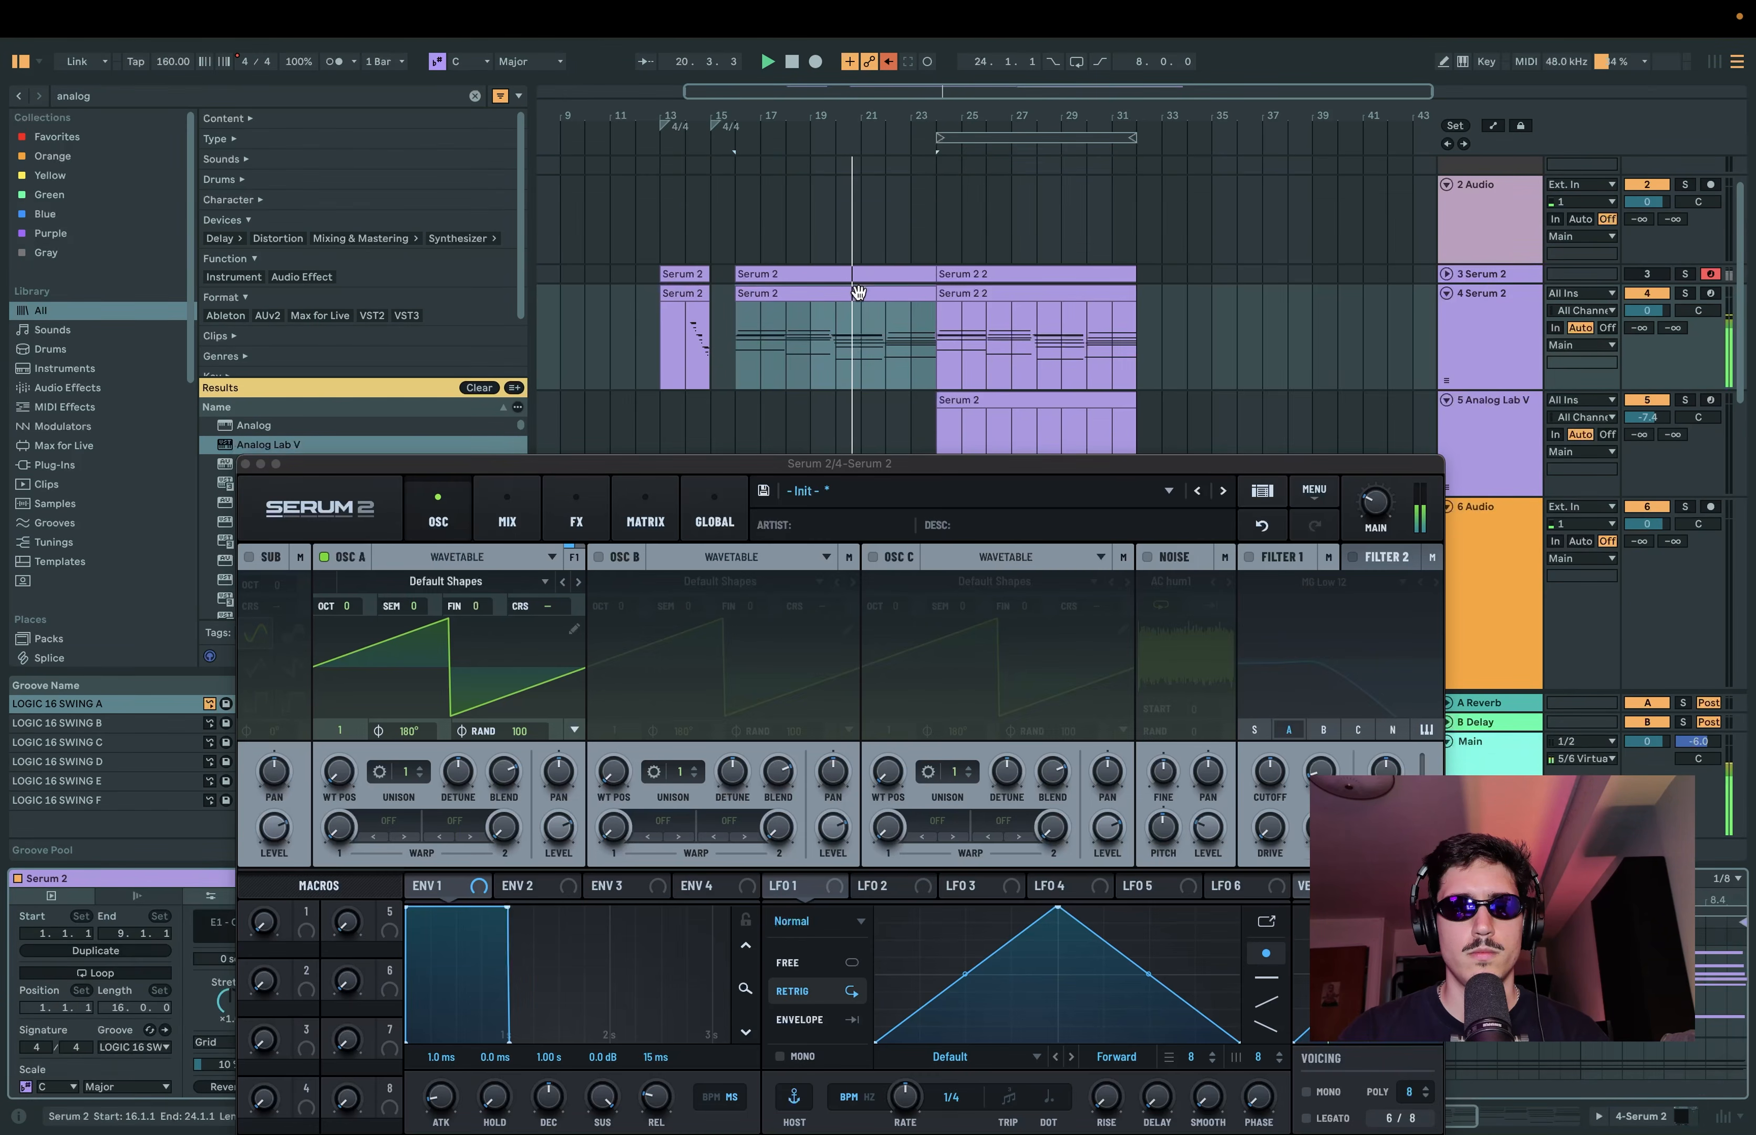
left_click(246, 463)
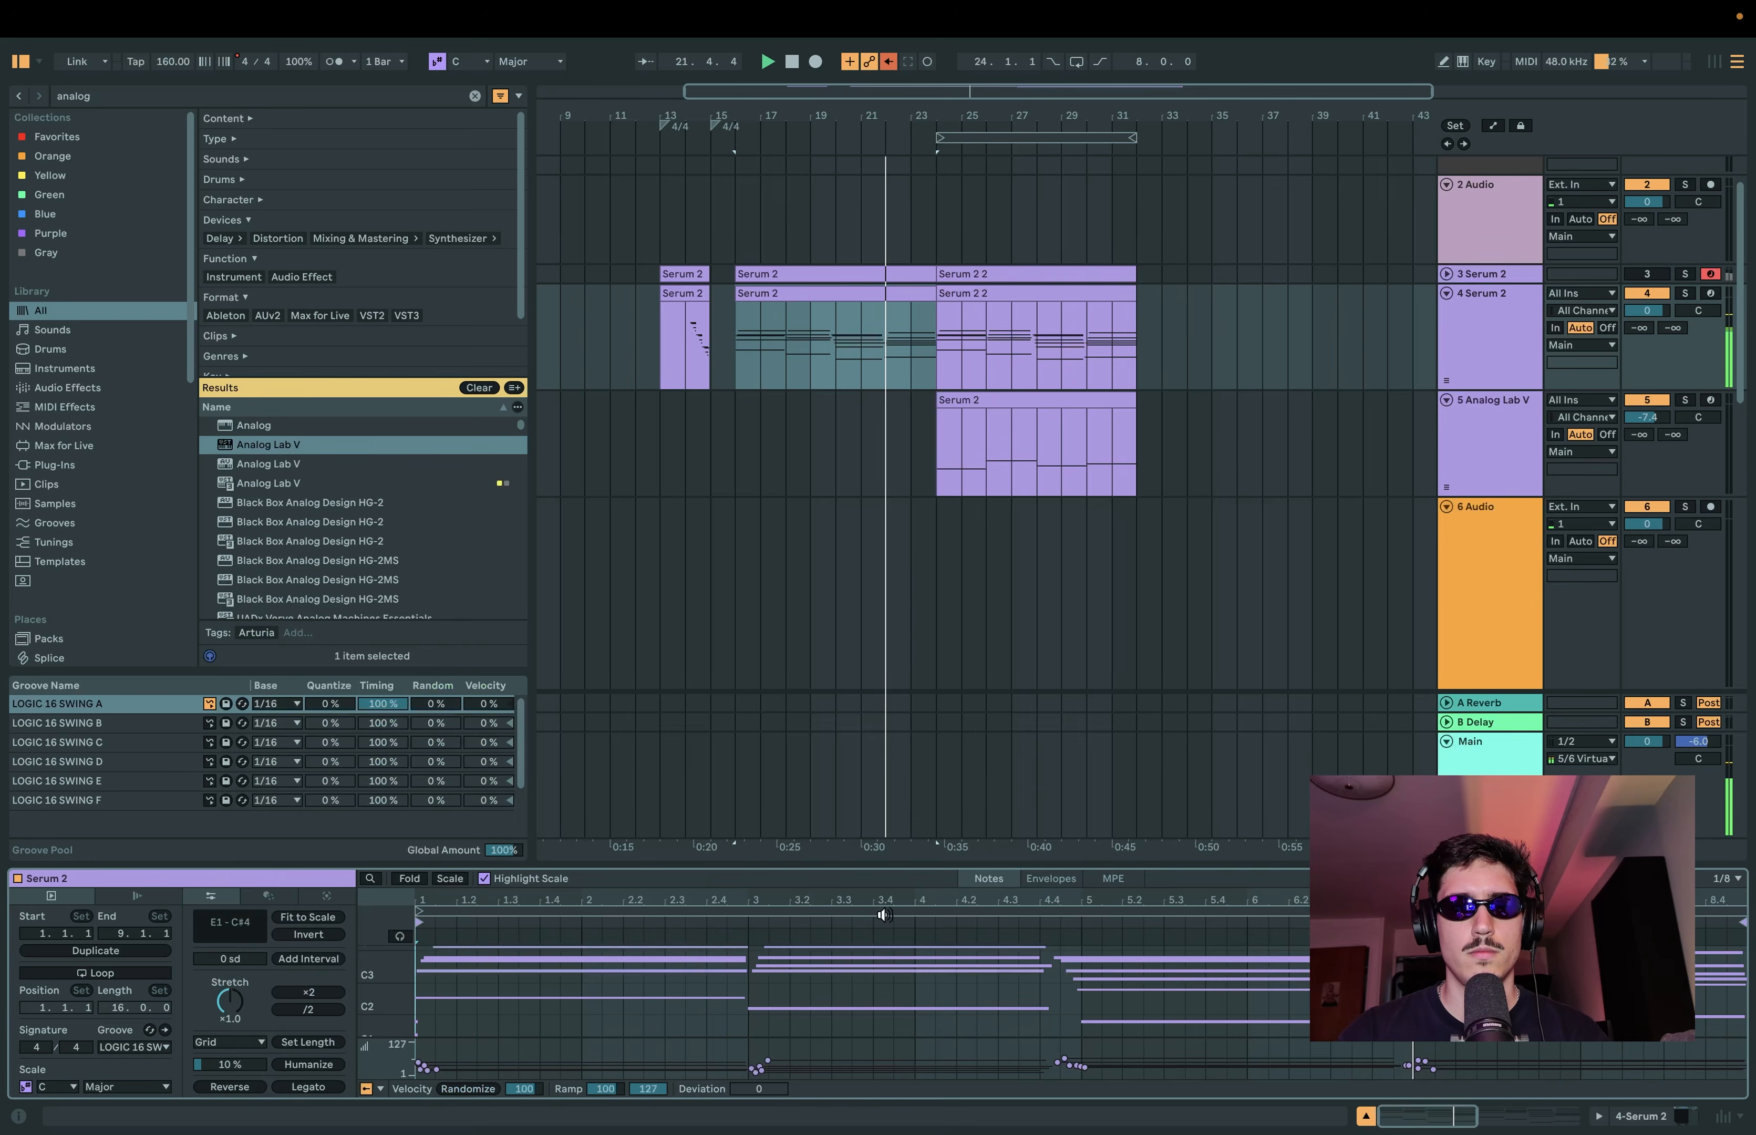
Stop playback and place the Serum 2 synth window of track 4 in full view over the arrangement.
left_click_drag(865, 817, 820, 378)
scroll(817, 571, "down", 3)
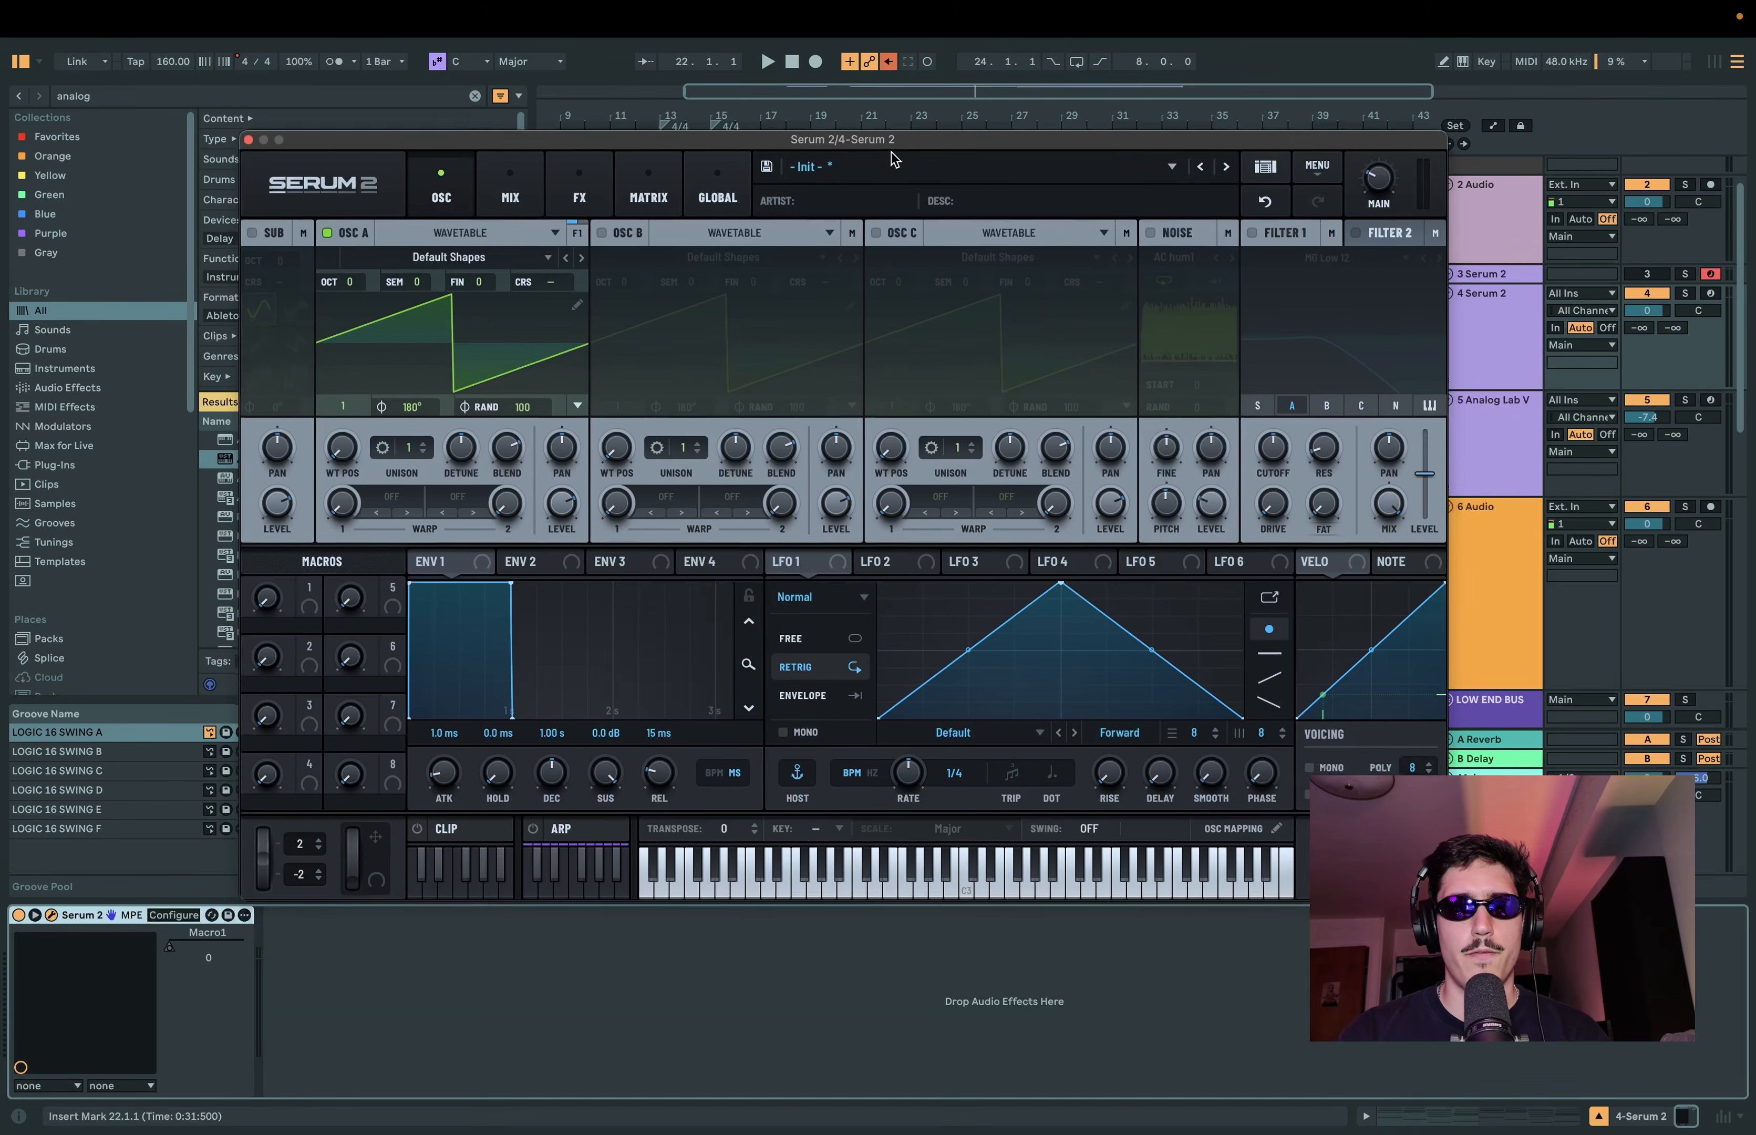
left_click_drag(892, 152, 953, 107)
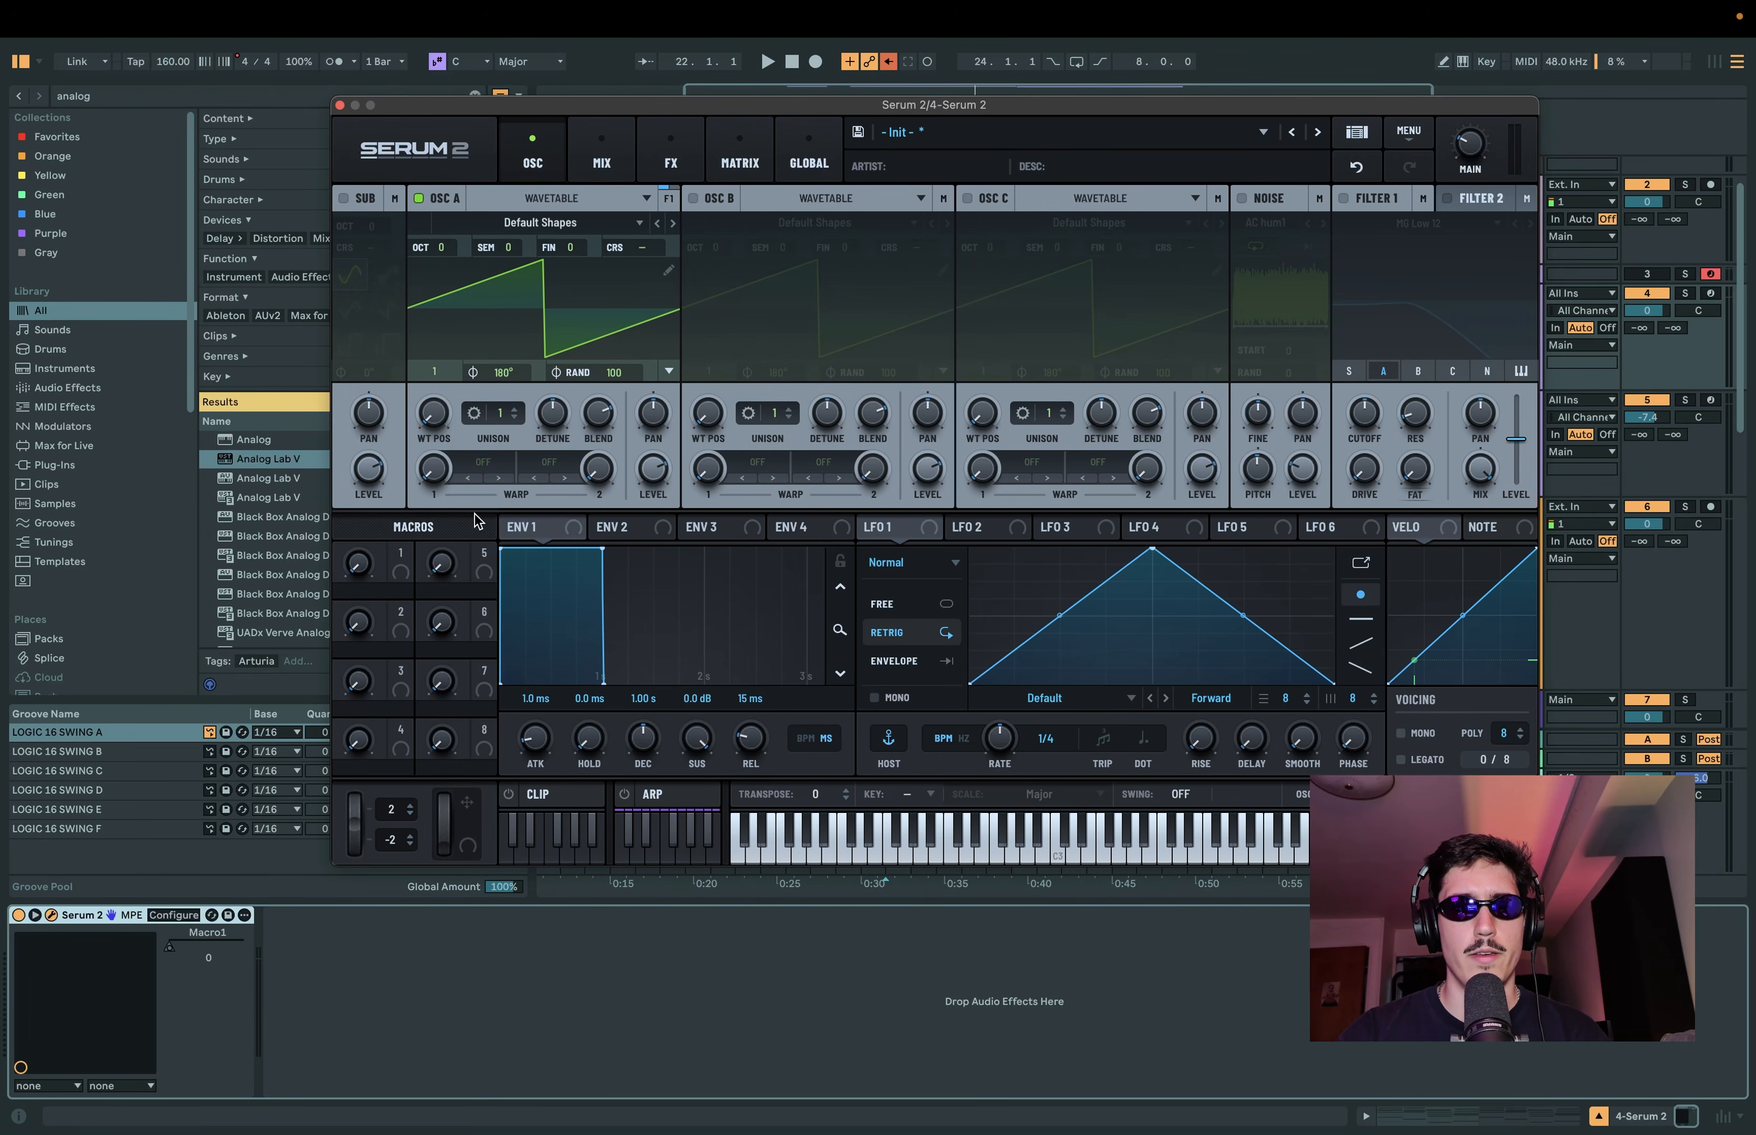
Switch oscillator A to Granular with the factory Vox sample Aah High long, and loop playback of bars 16 to 24.
left_click(628, 200)
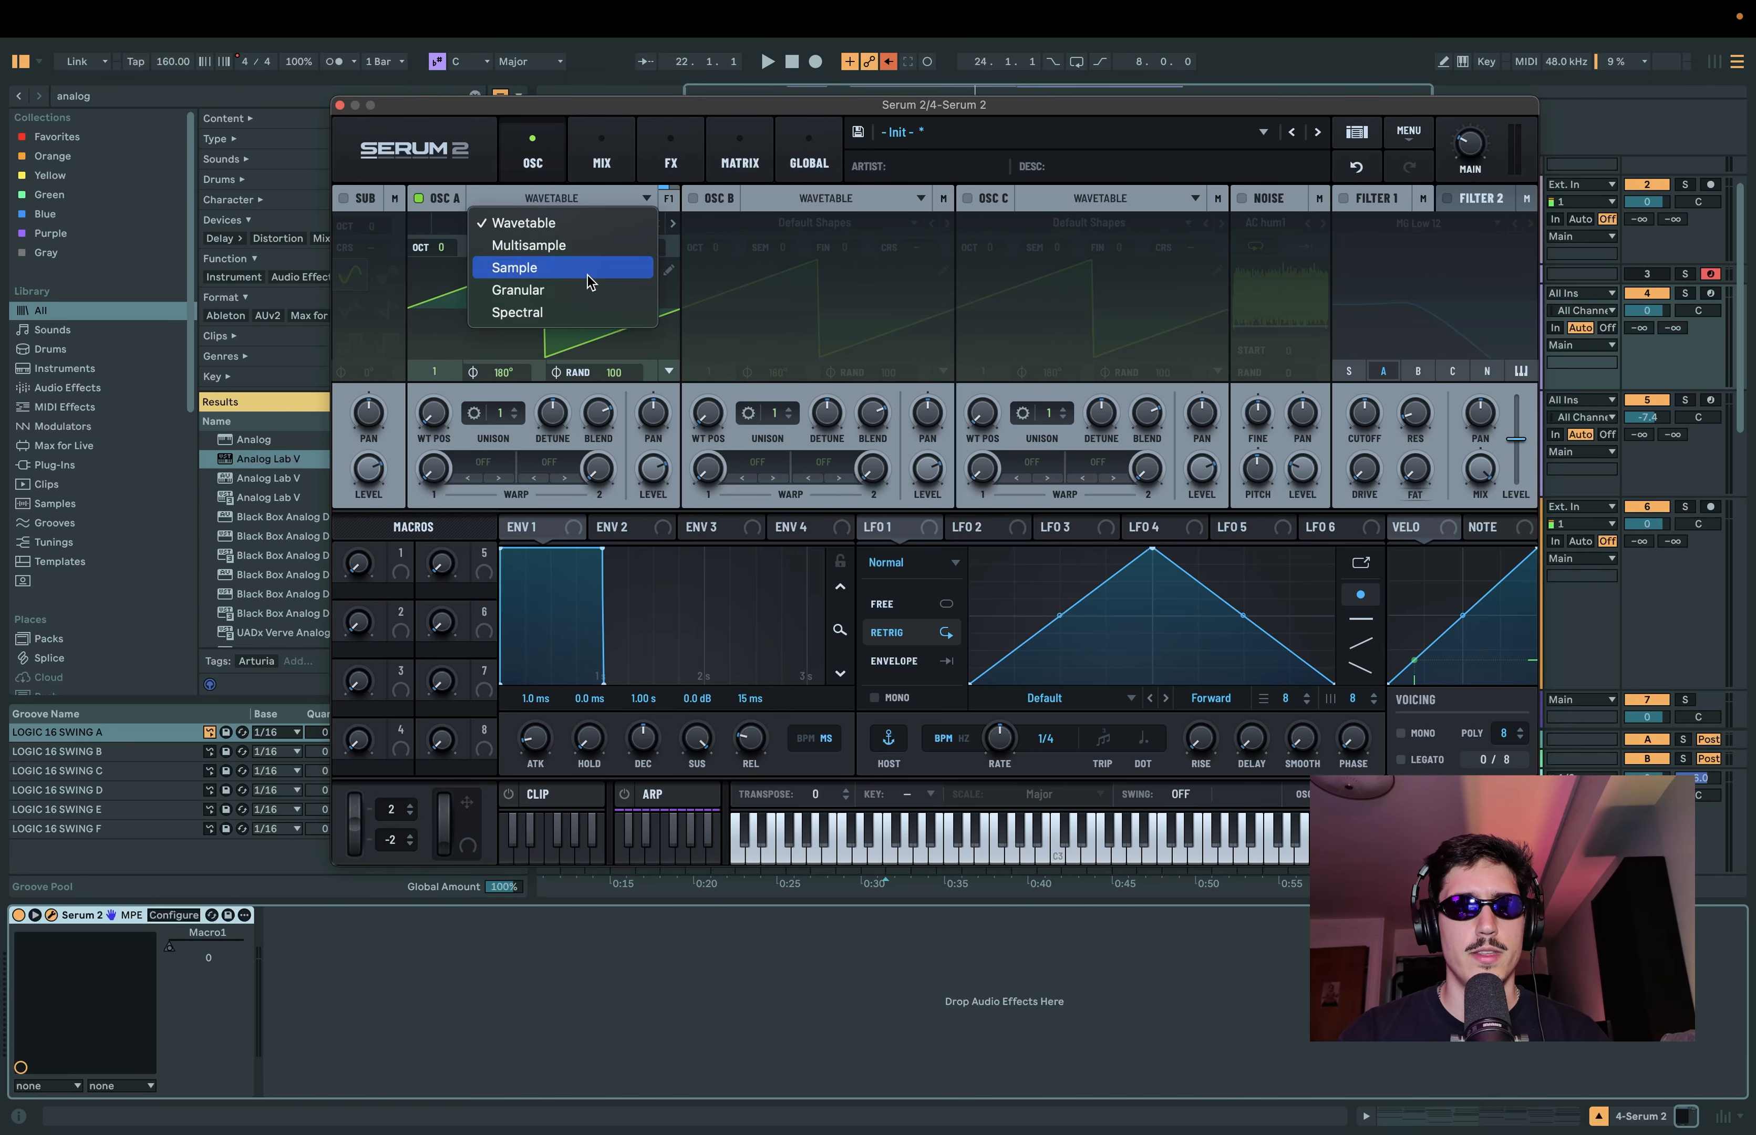
left_click(581, 297)
left_click(590, 201)
left_click(590, 201)
left_click(538, 223)
mouse_move(528, 247)
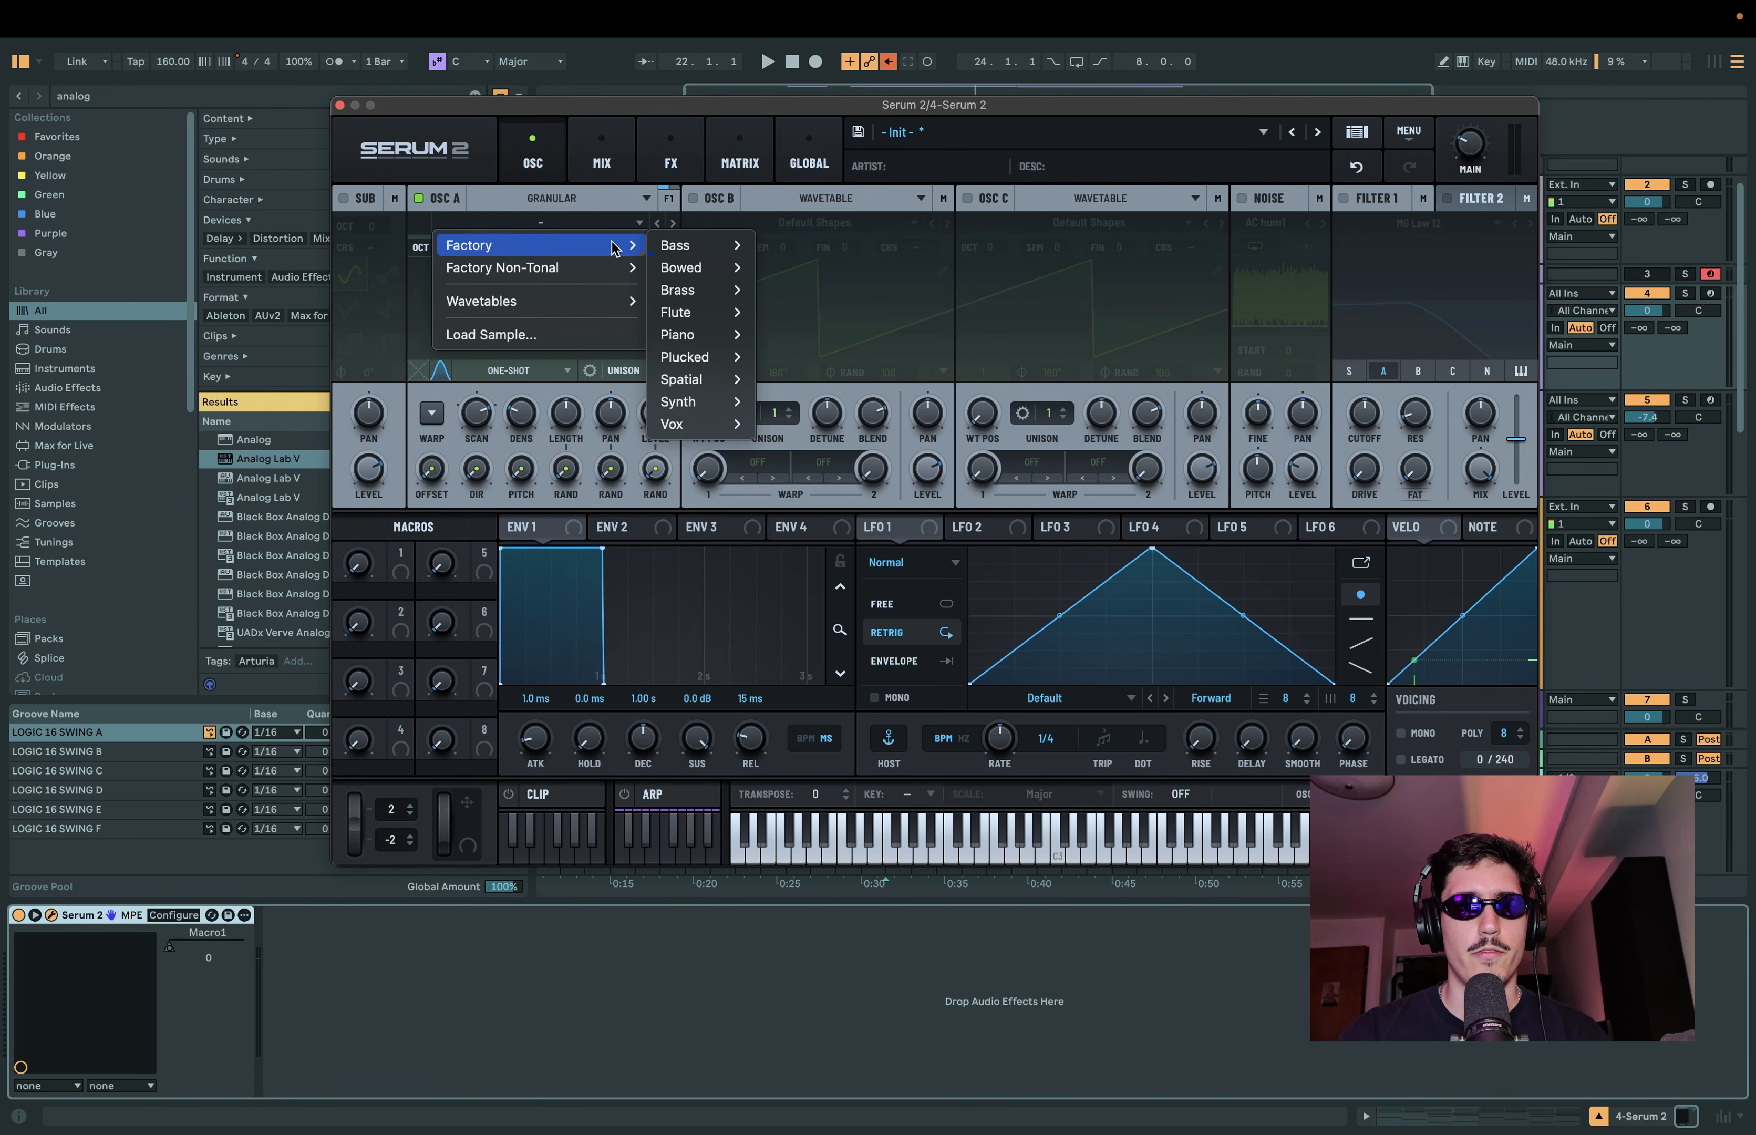
mouse_move(680, 425)
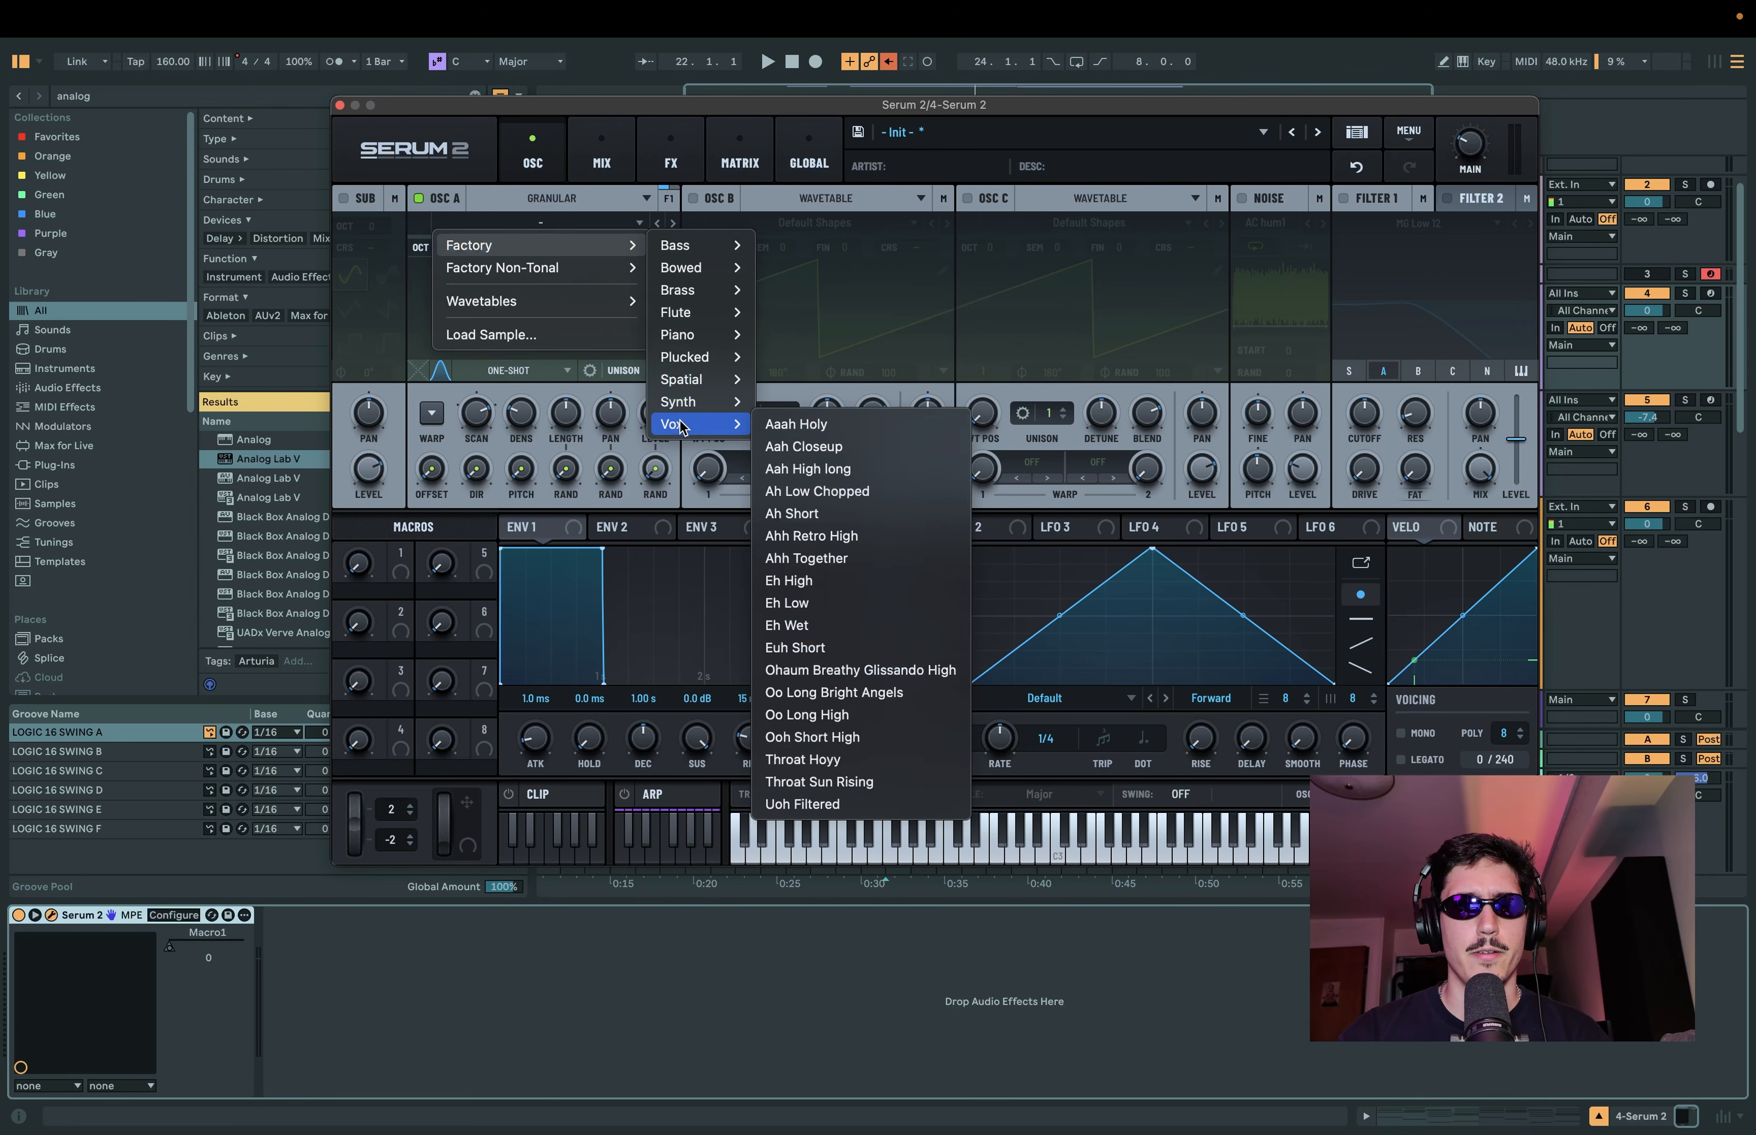
left_click(844, 473)
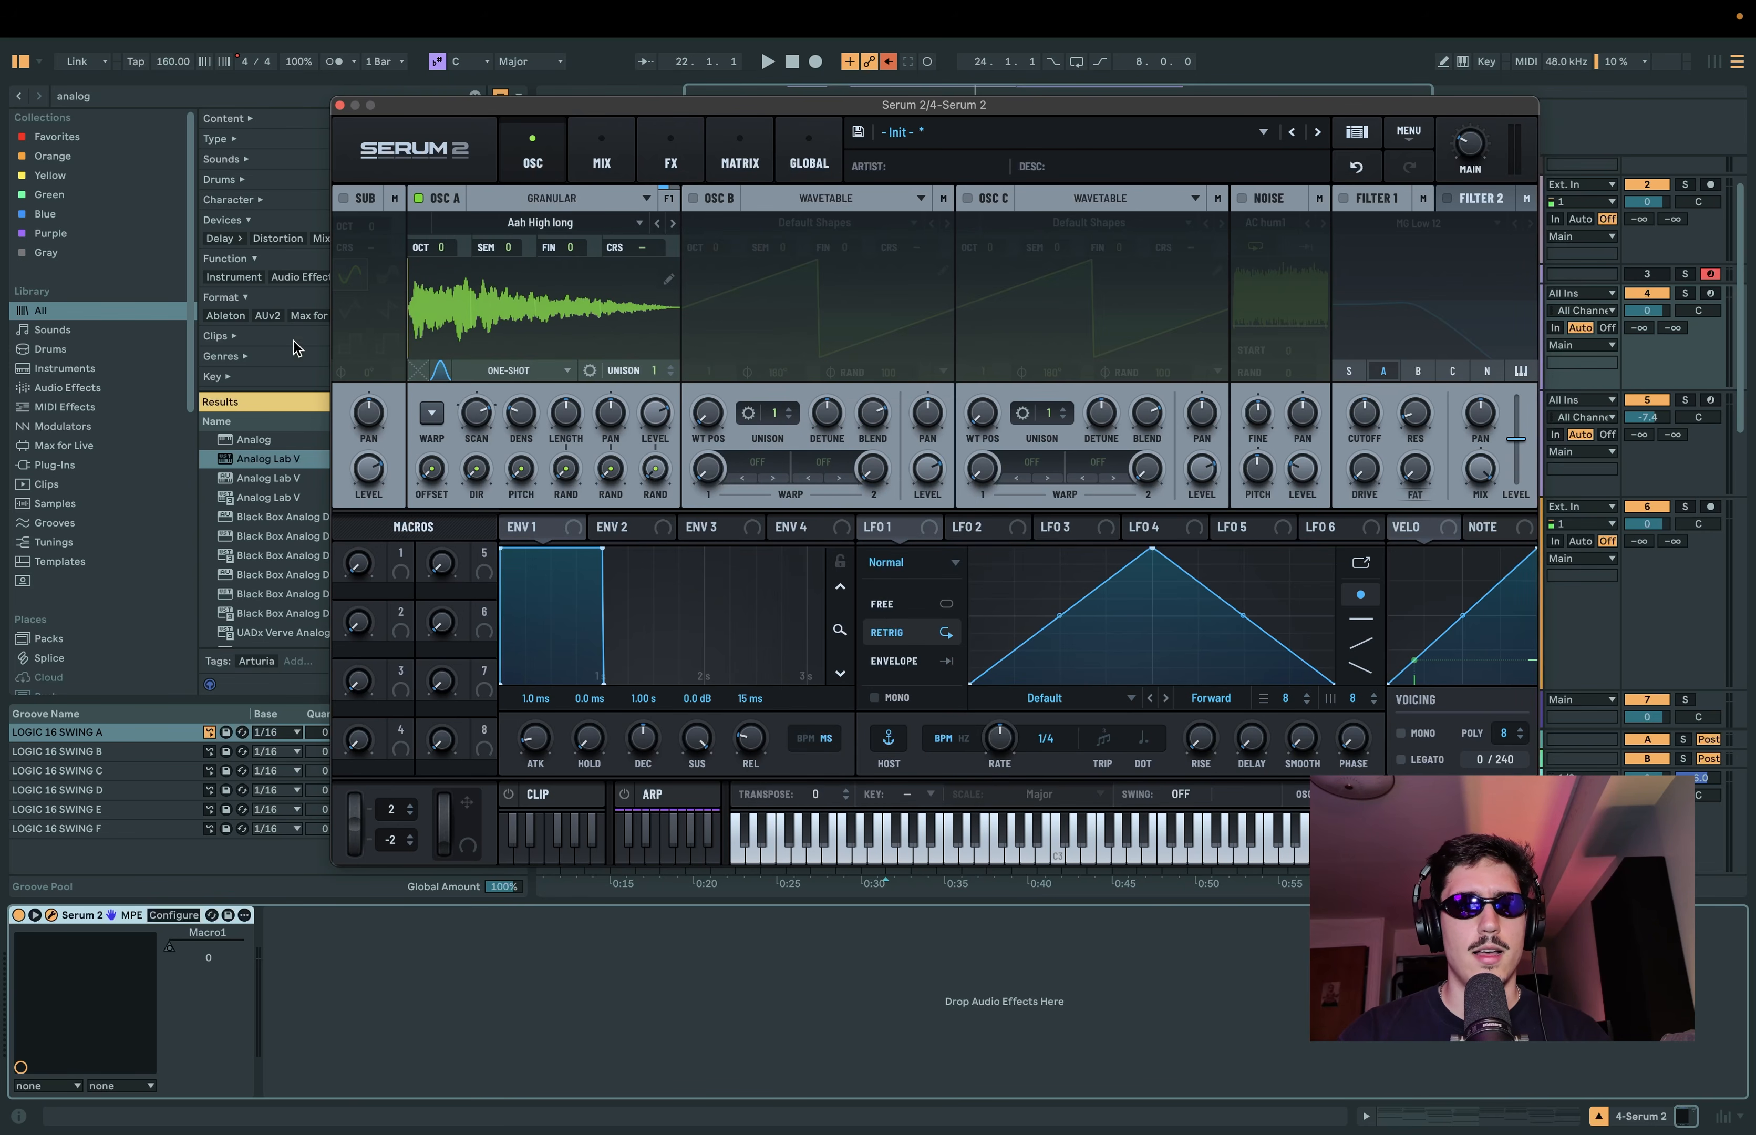
key("space")
left_click_drag(808, 110, 792, 601)
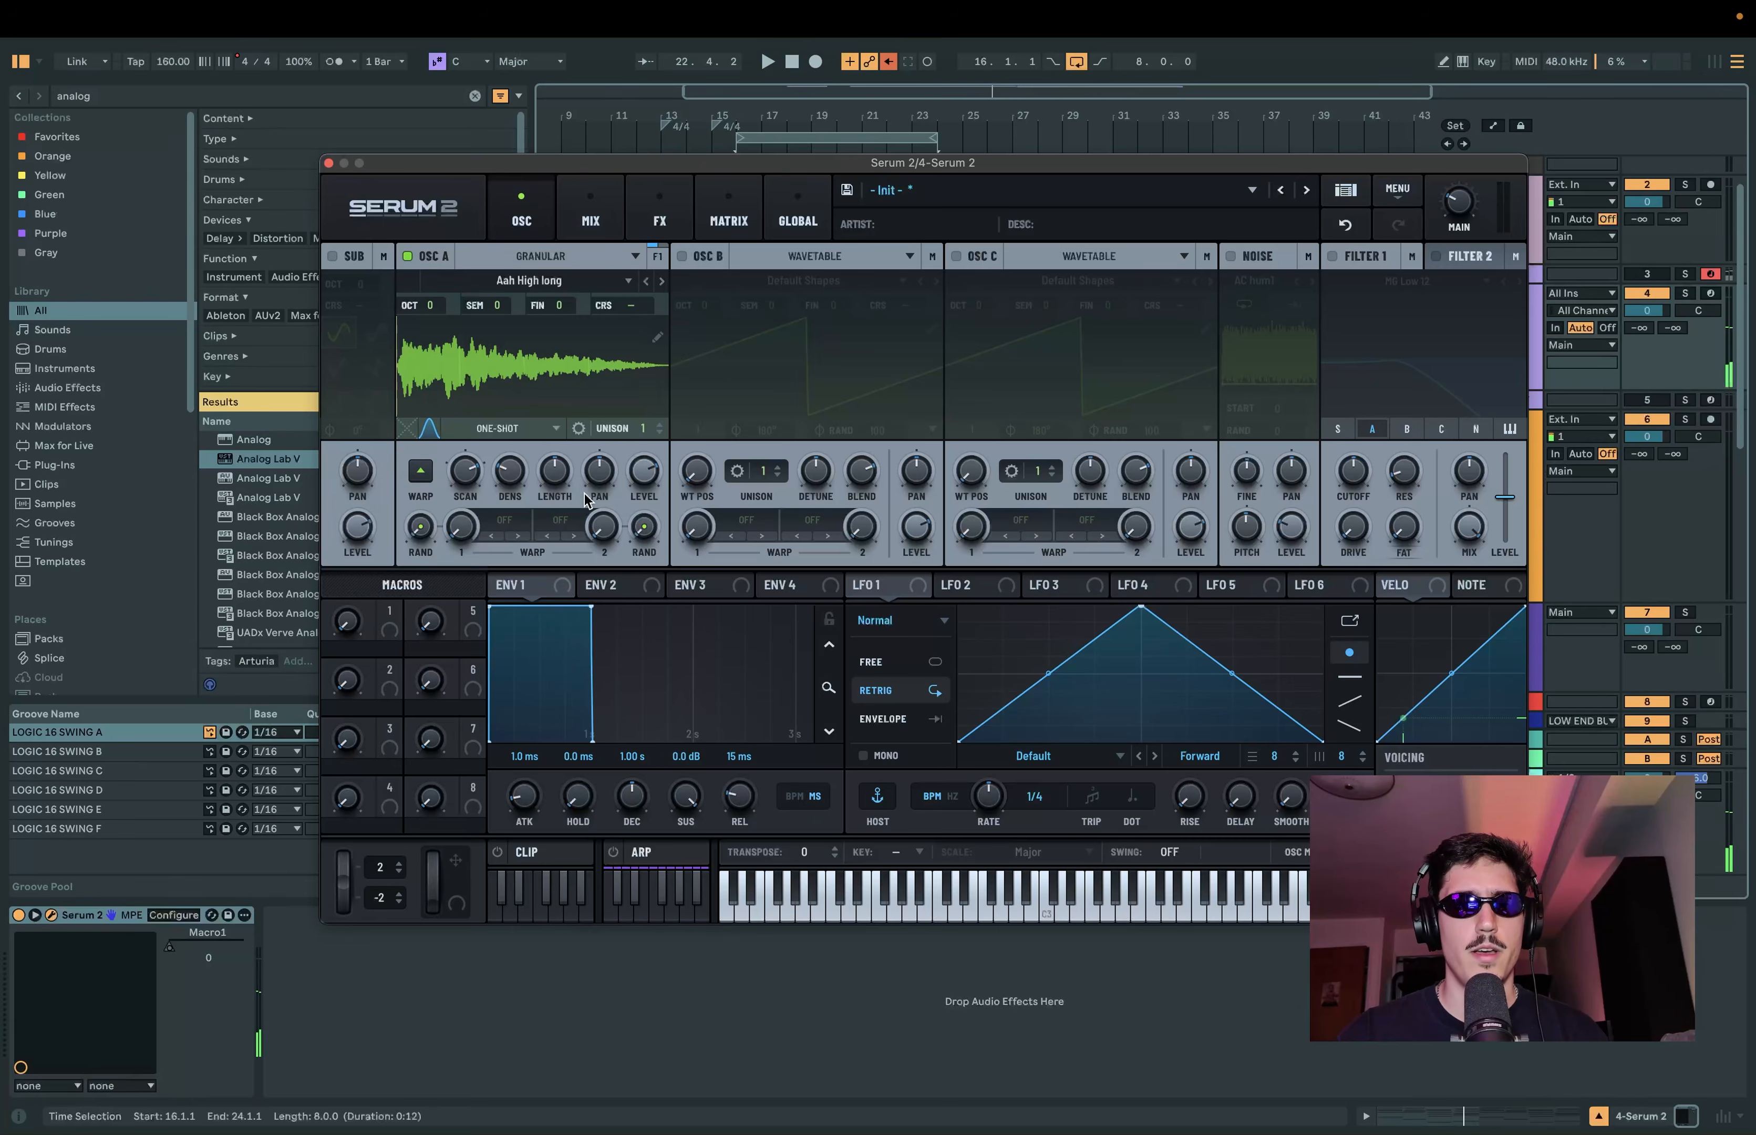
Set oscillator A's granular playback mode to Manual and move the grain position to about one fifth into the sample.
left_click(420, 474)
left_click(421, 475)
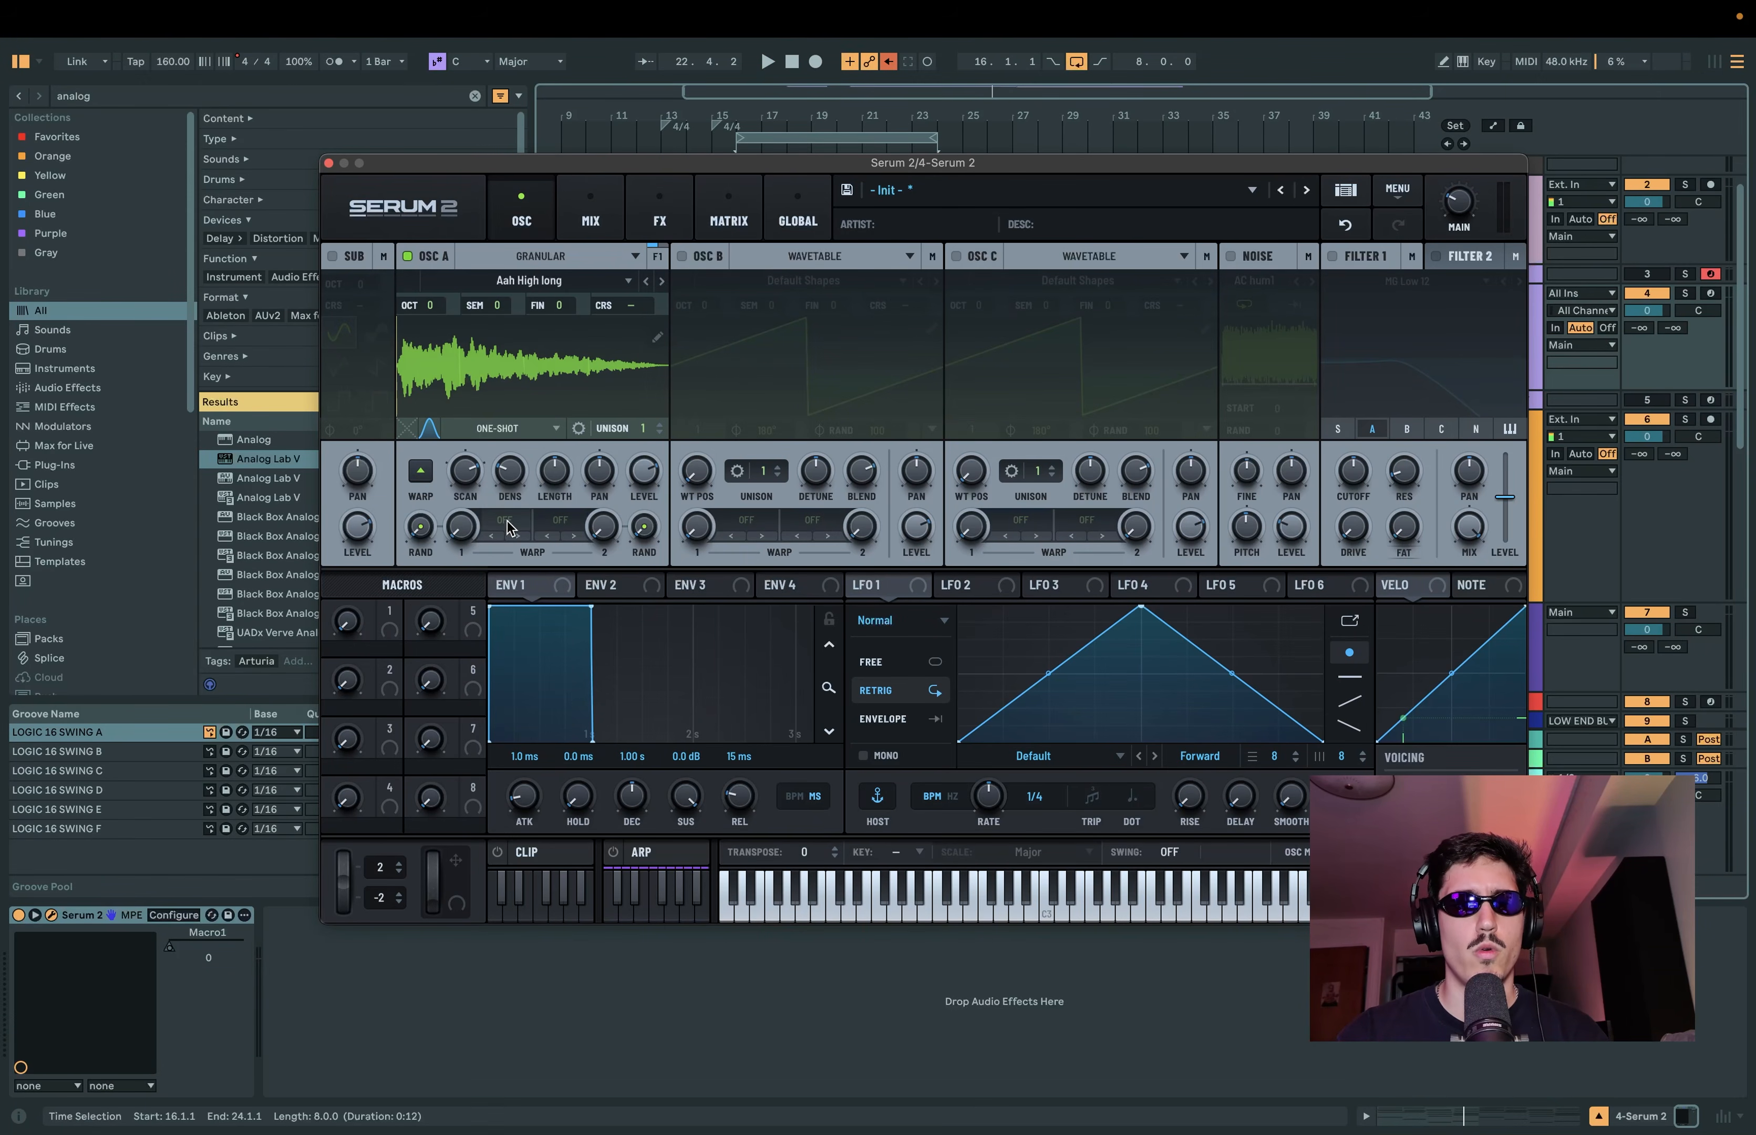
left_click(498, 429)
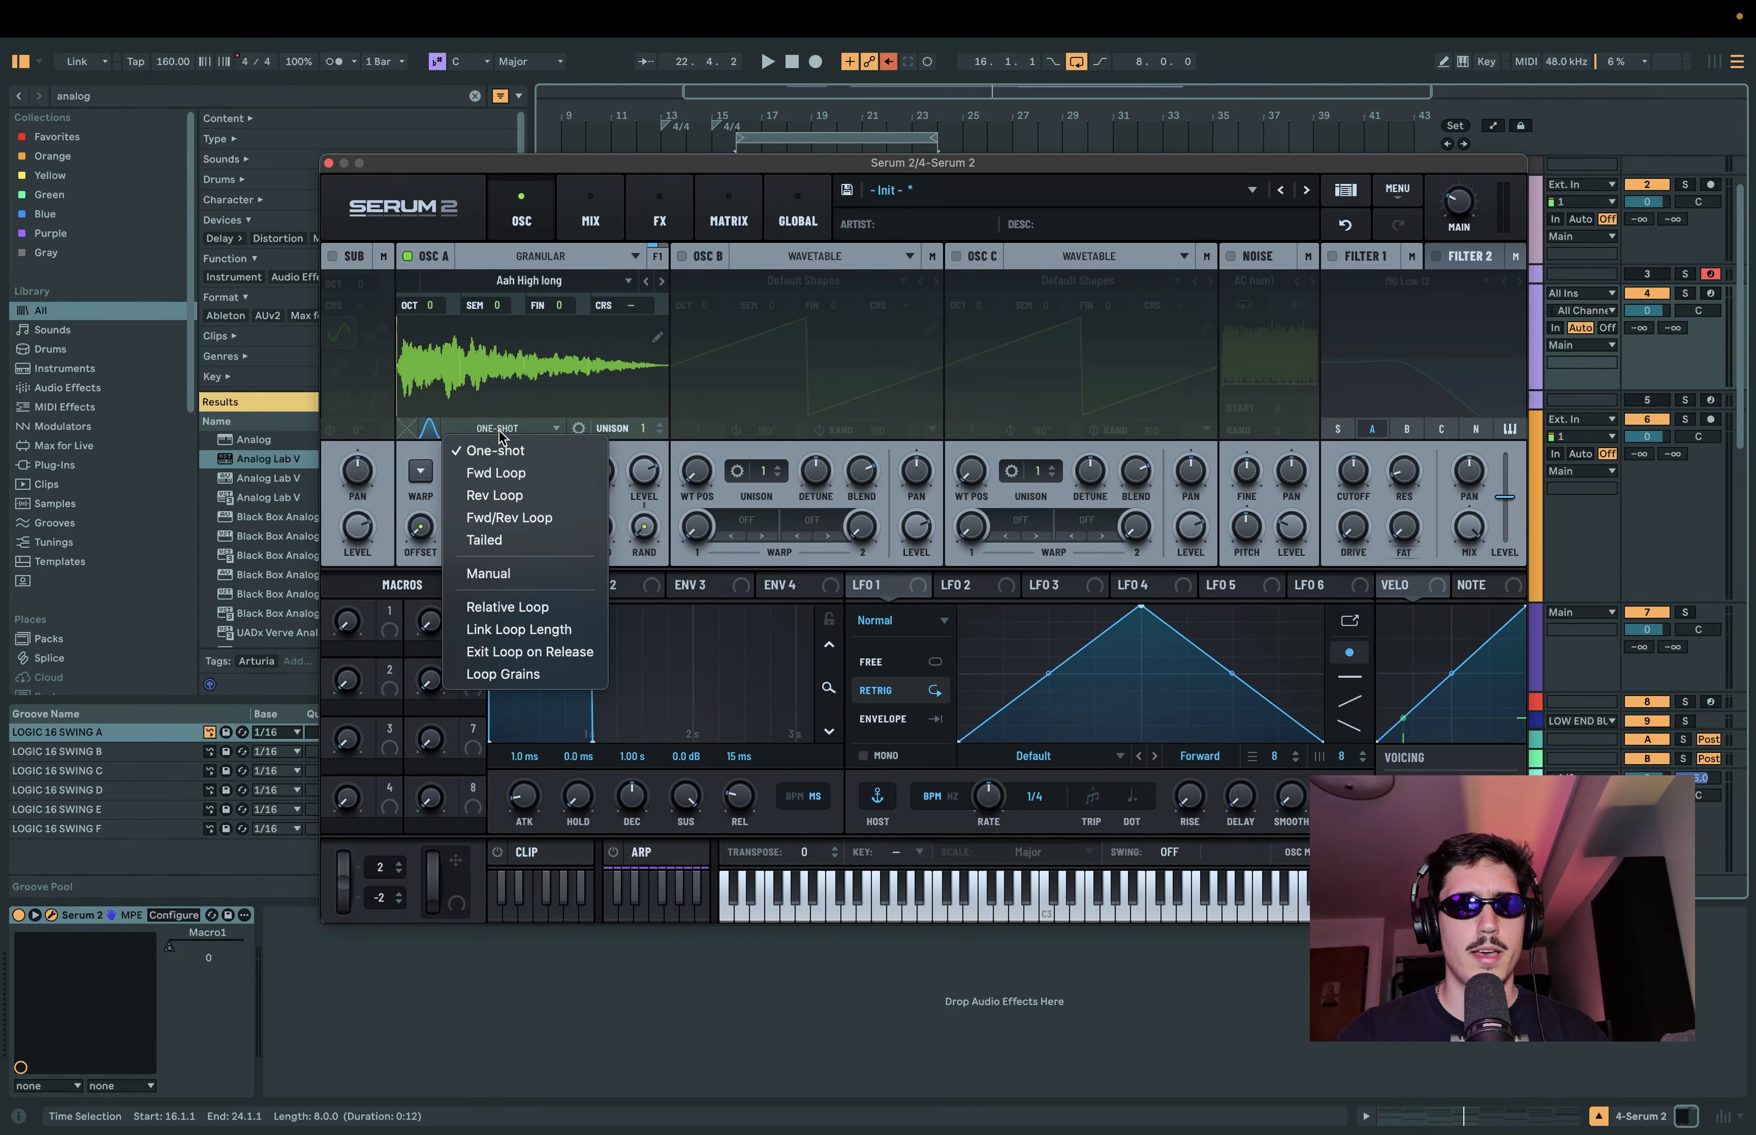
left_click(521, 574)
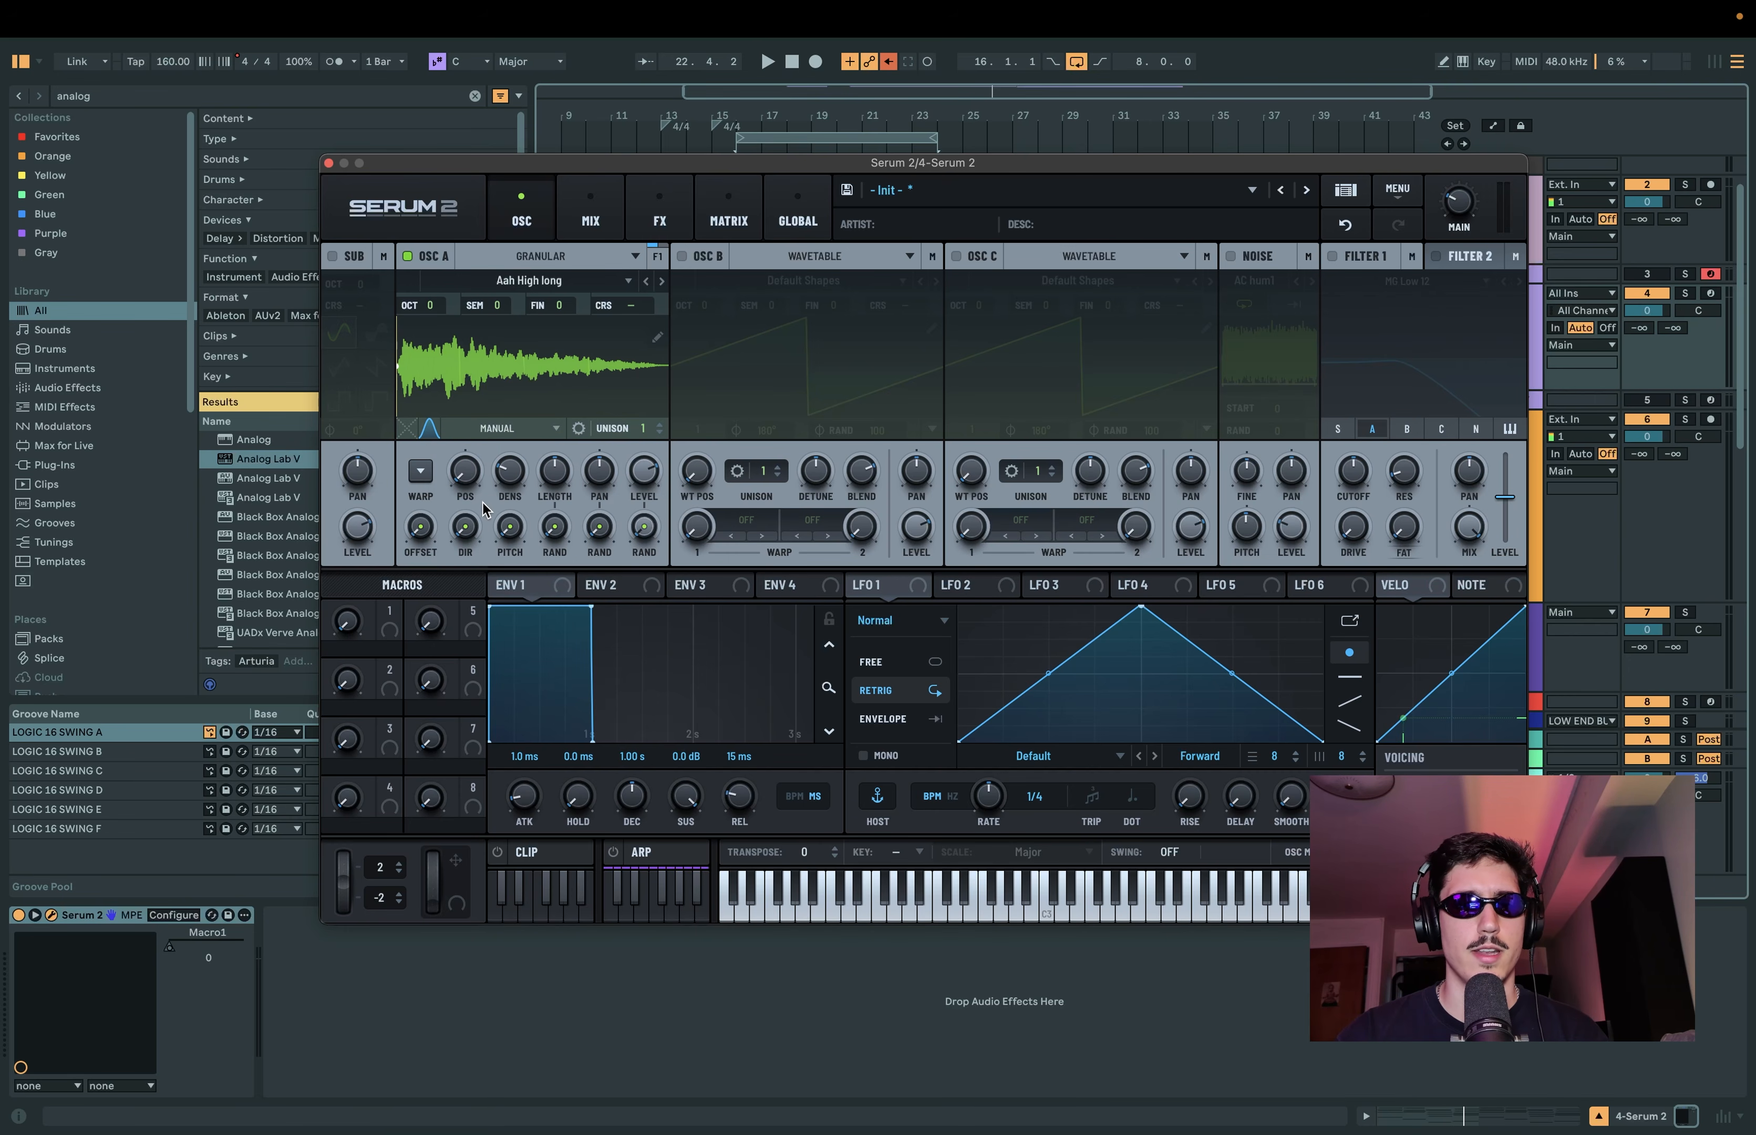
mouse_move(465, 472)
left_mouse_down()
mouse_move(467, 423)
mouse_move(458, 453)
left_mouse_up()
key("space")
Adjust oscillator A's random grain offset against the looped playback, comparing a low setting with 61 %.
left_click_drag(421, 523, 424, 426)
key("space")
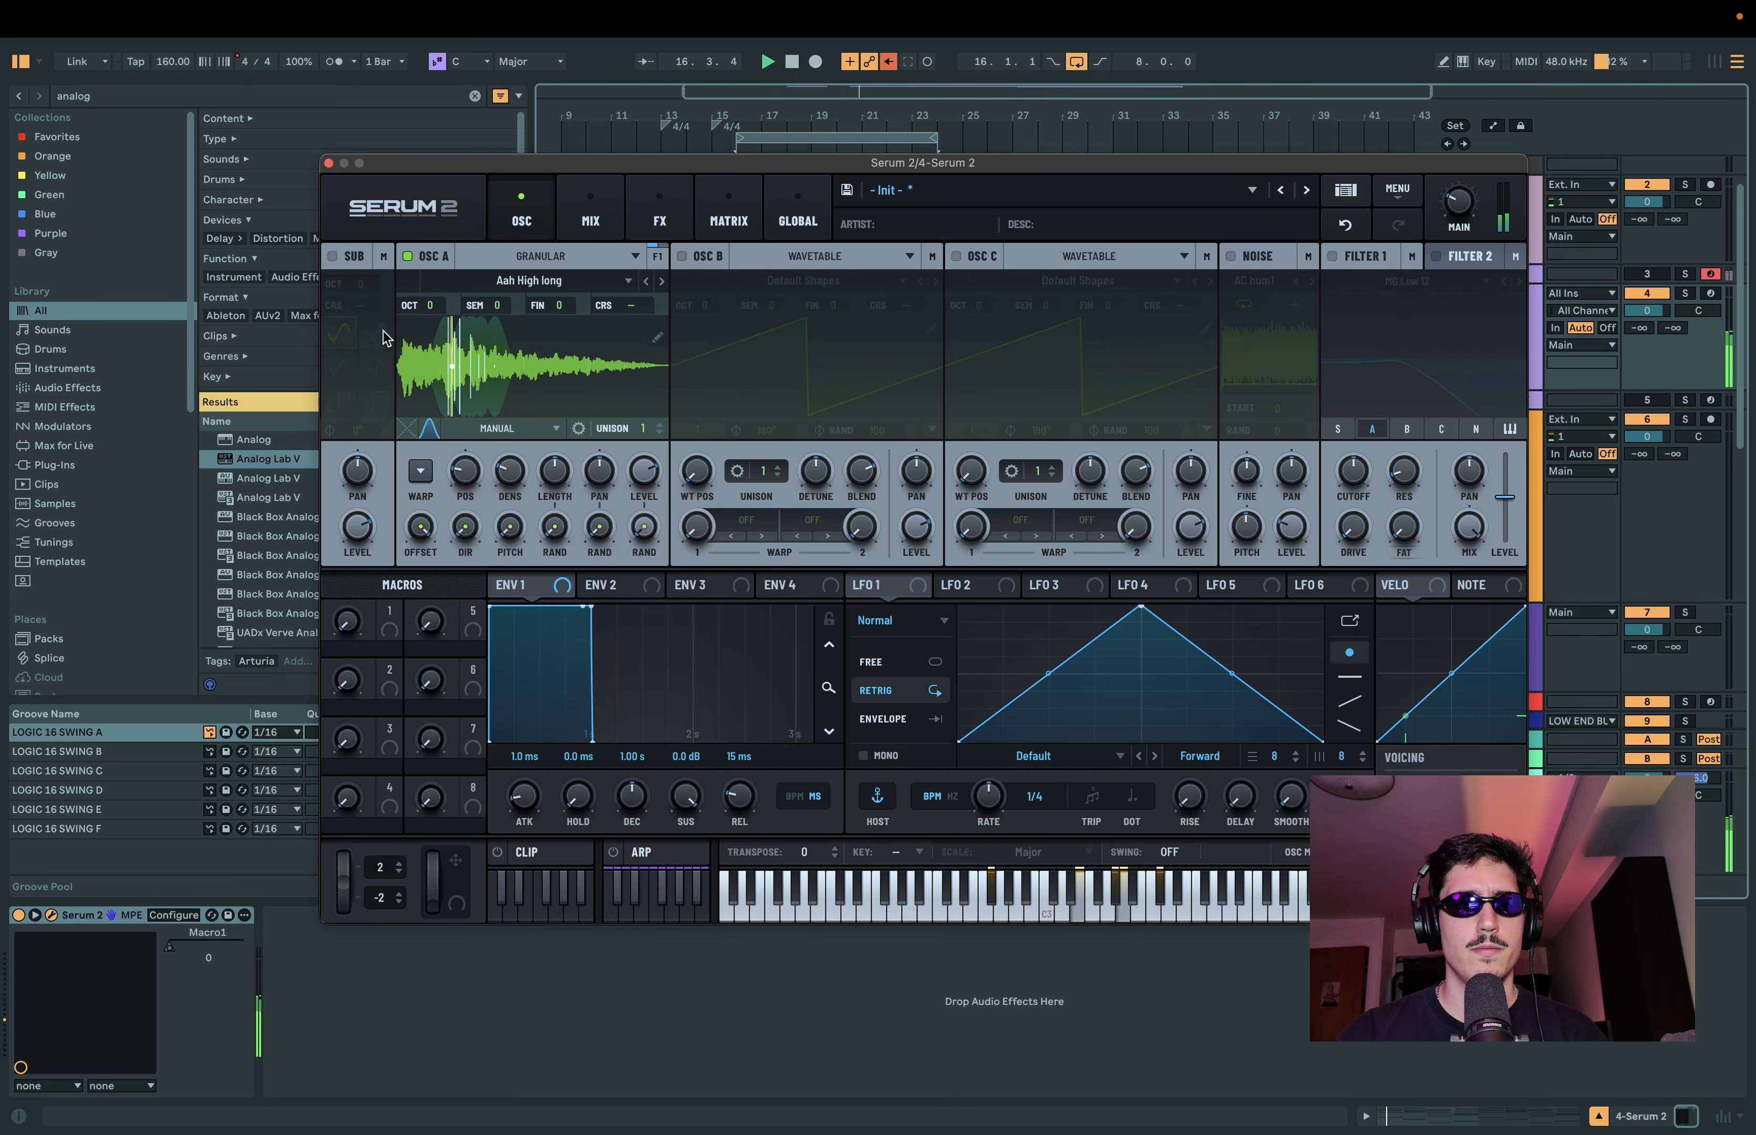
left_click_drag(419, 526, 424, 697)
left_click_drag(422, 526, 424, 422)
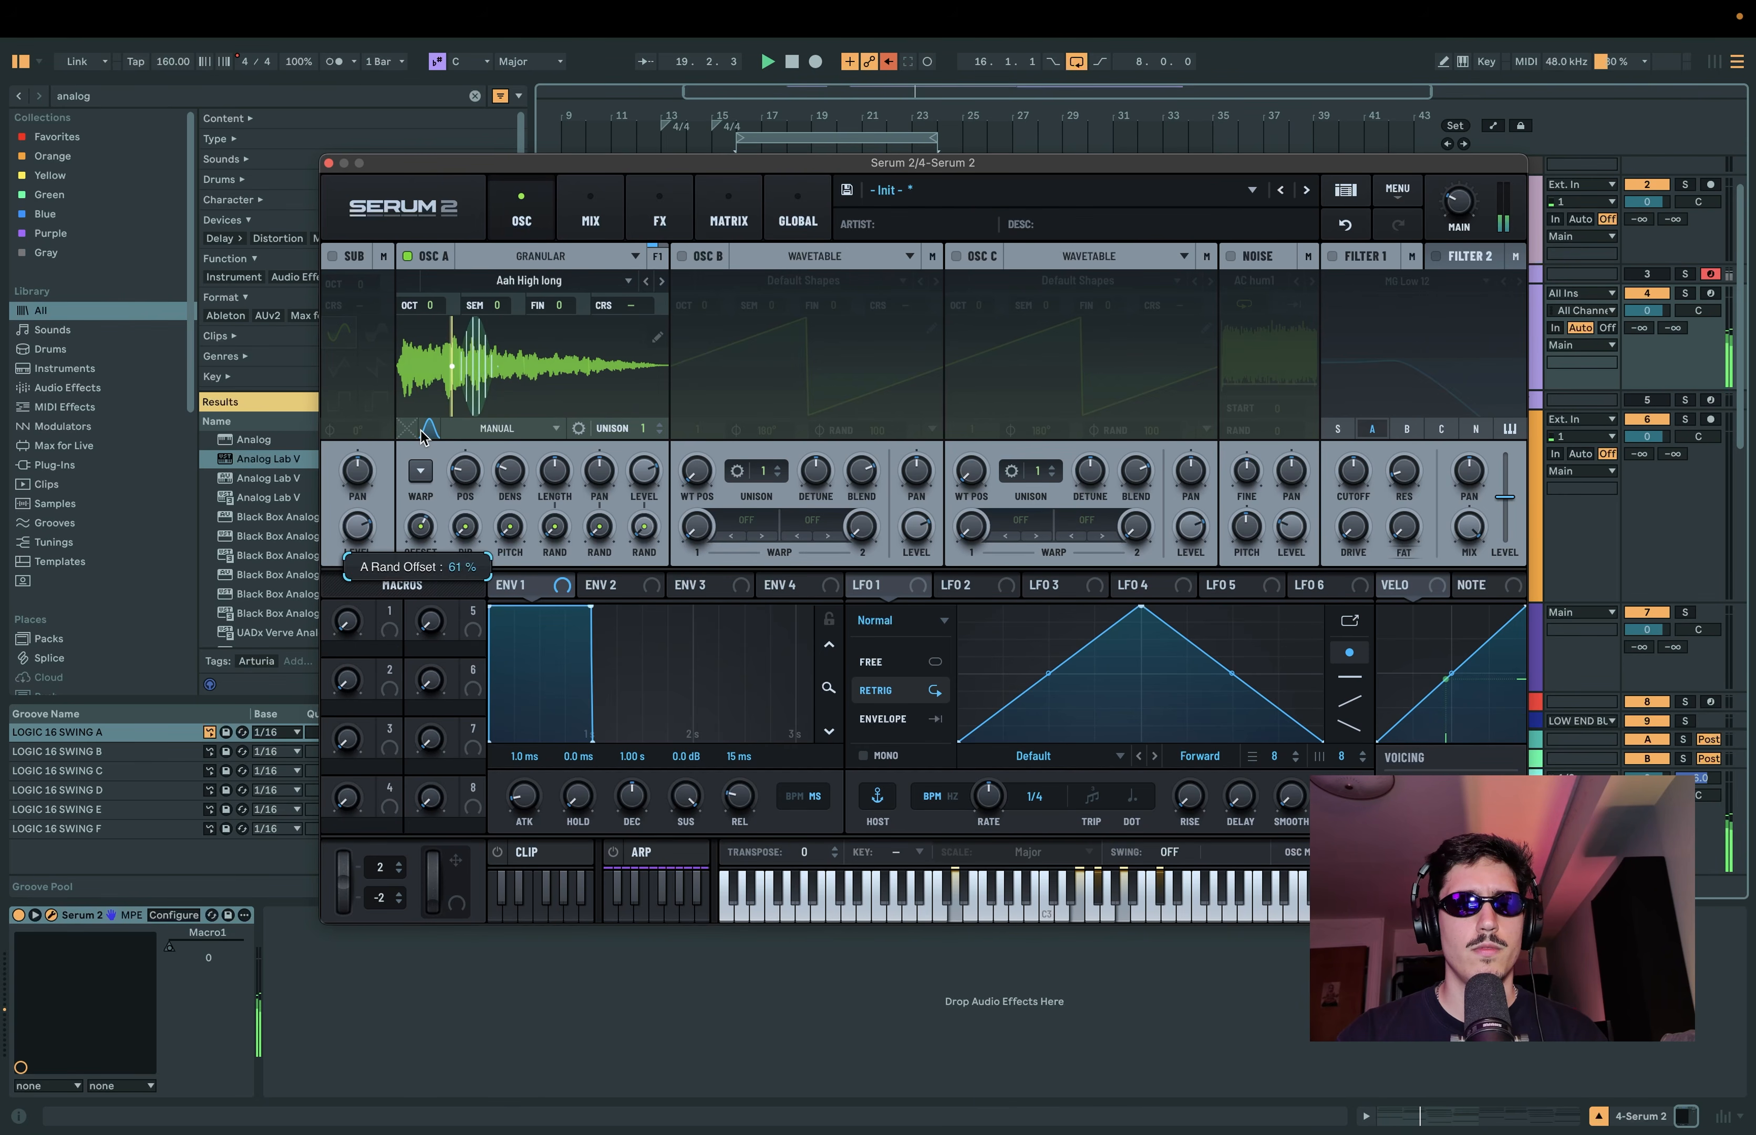
key("space")
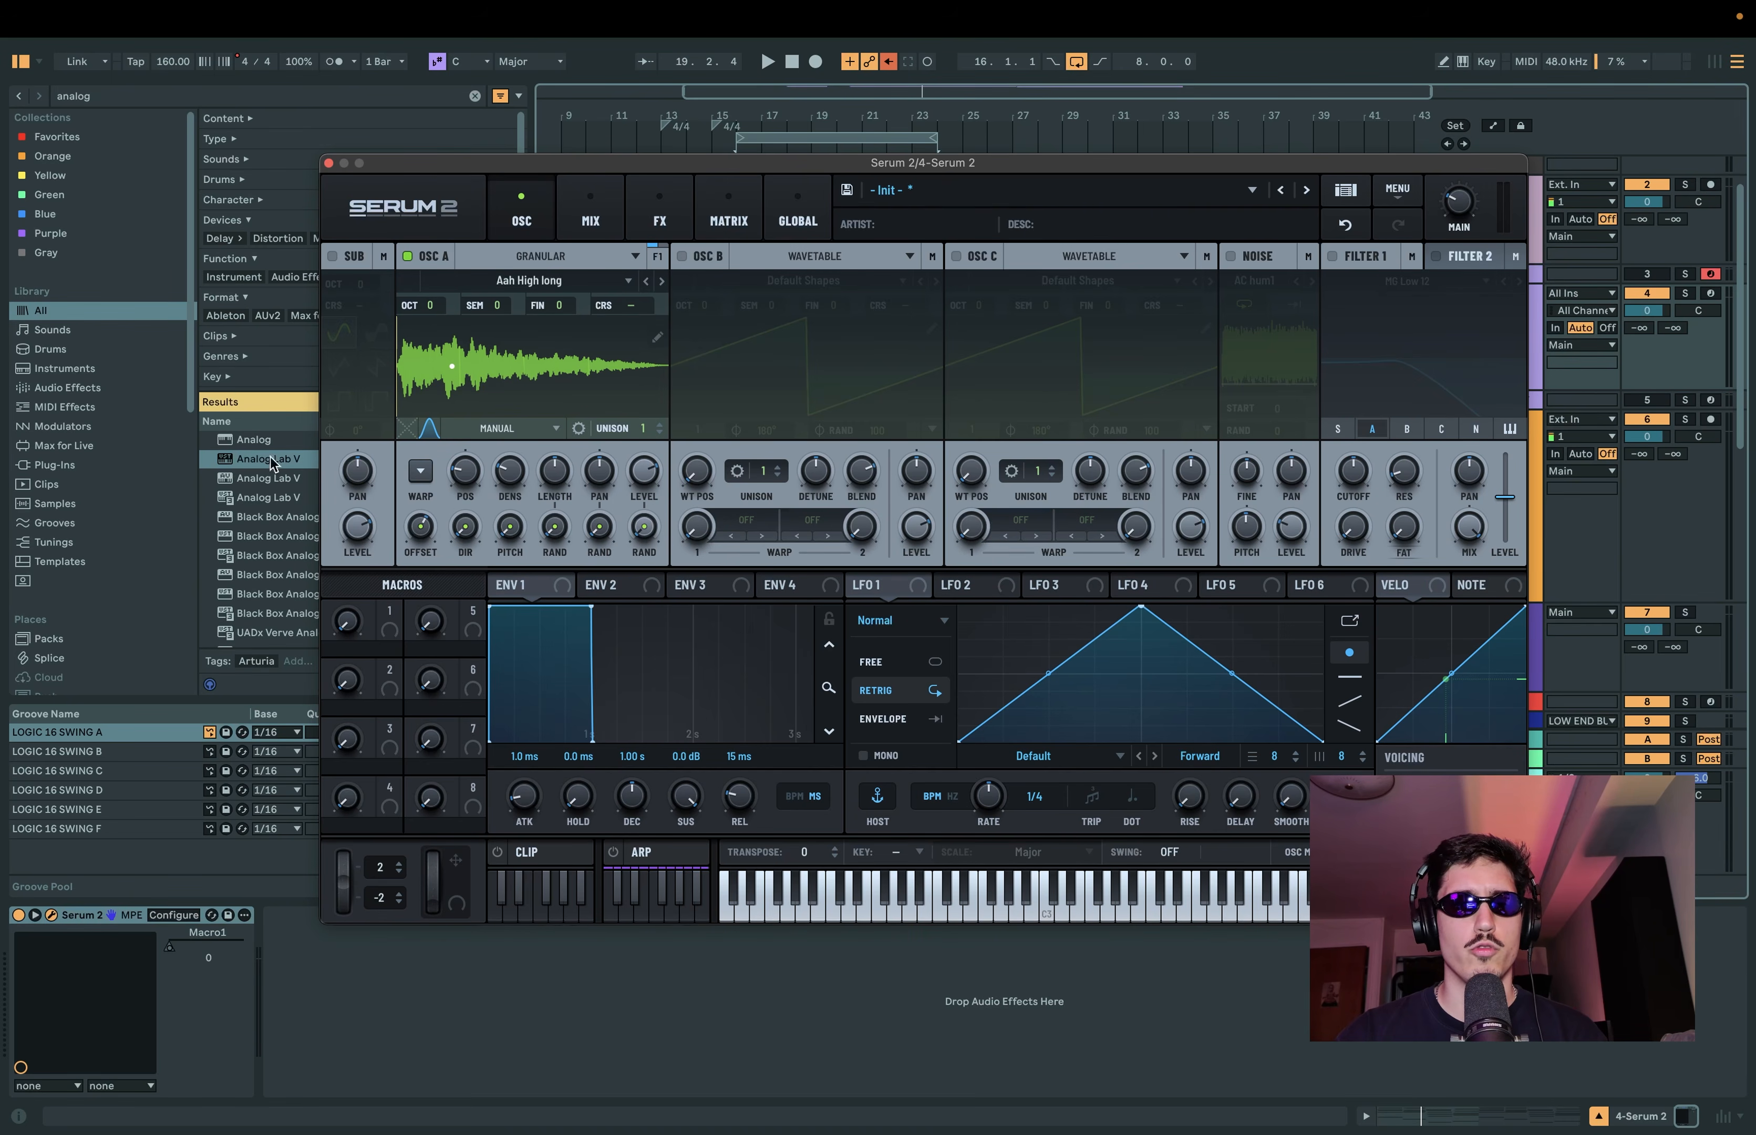
left_click_drag(420, 527, 411, 754)
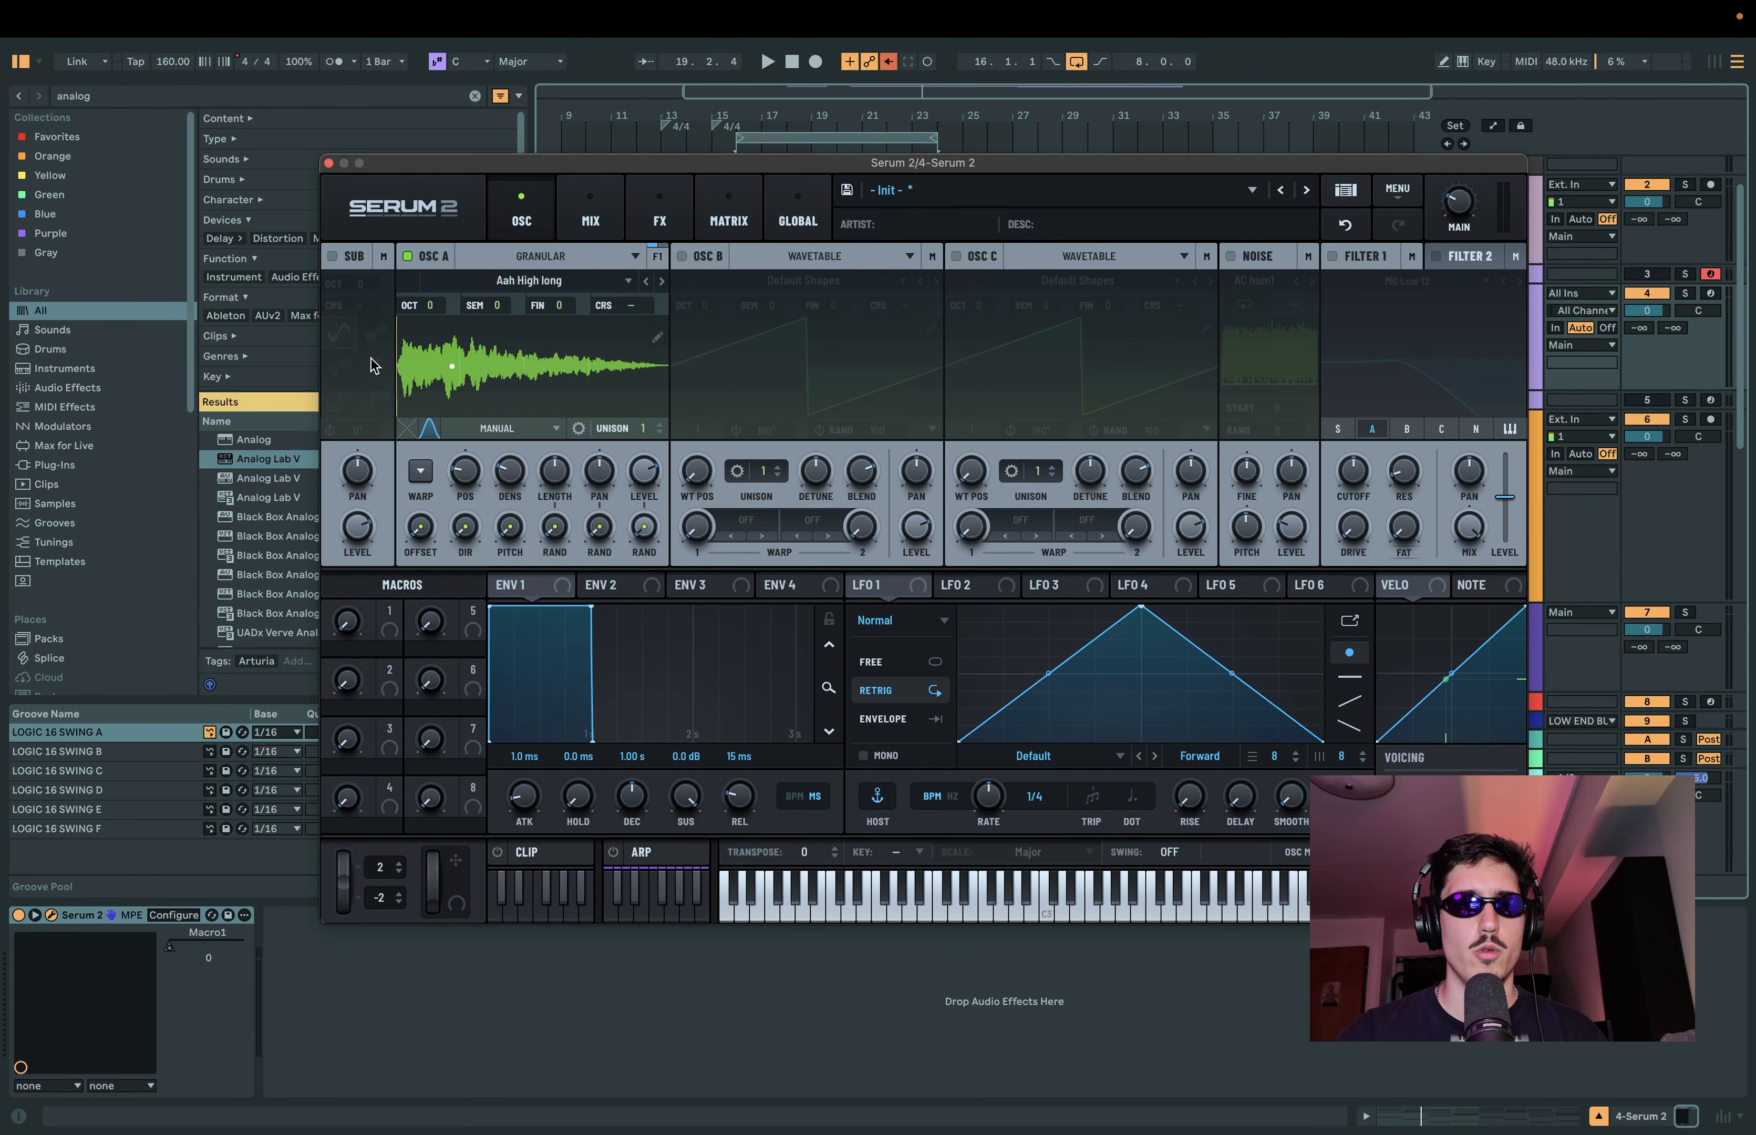
double_click(422, 529)
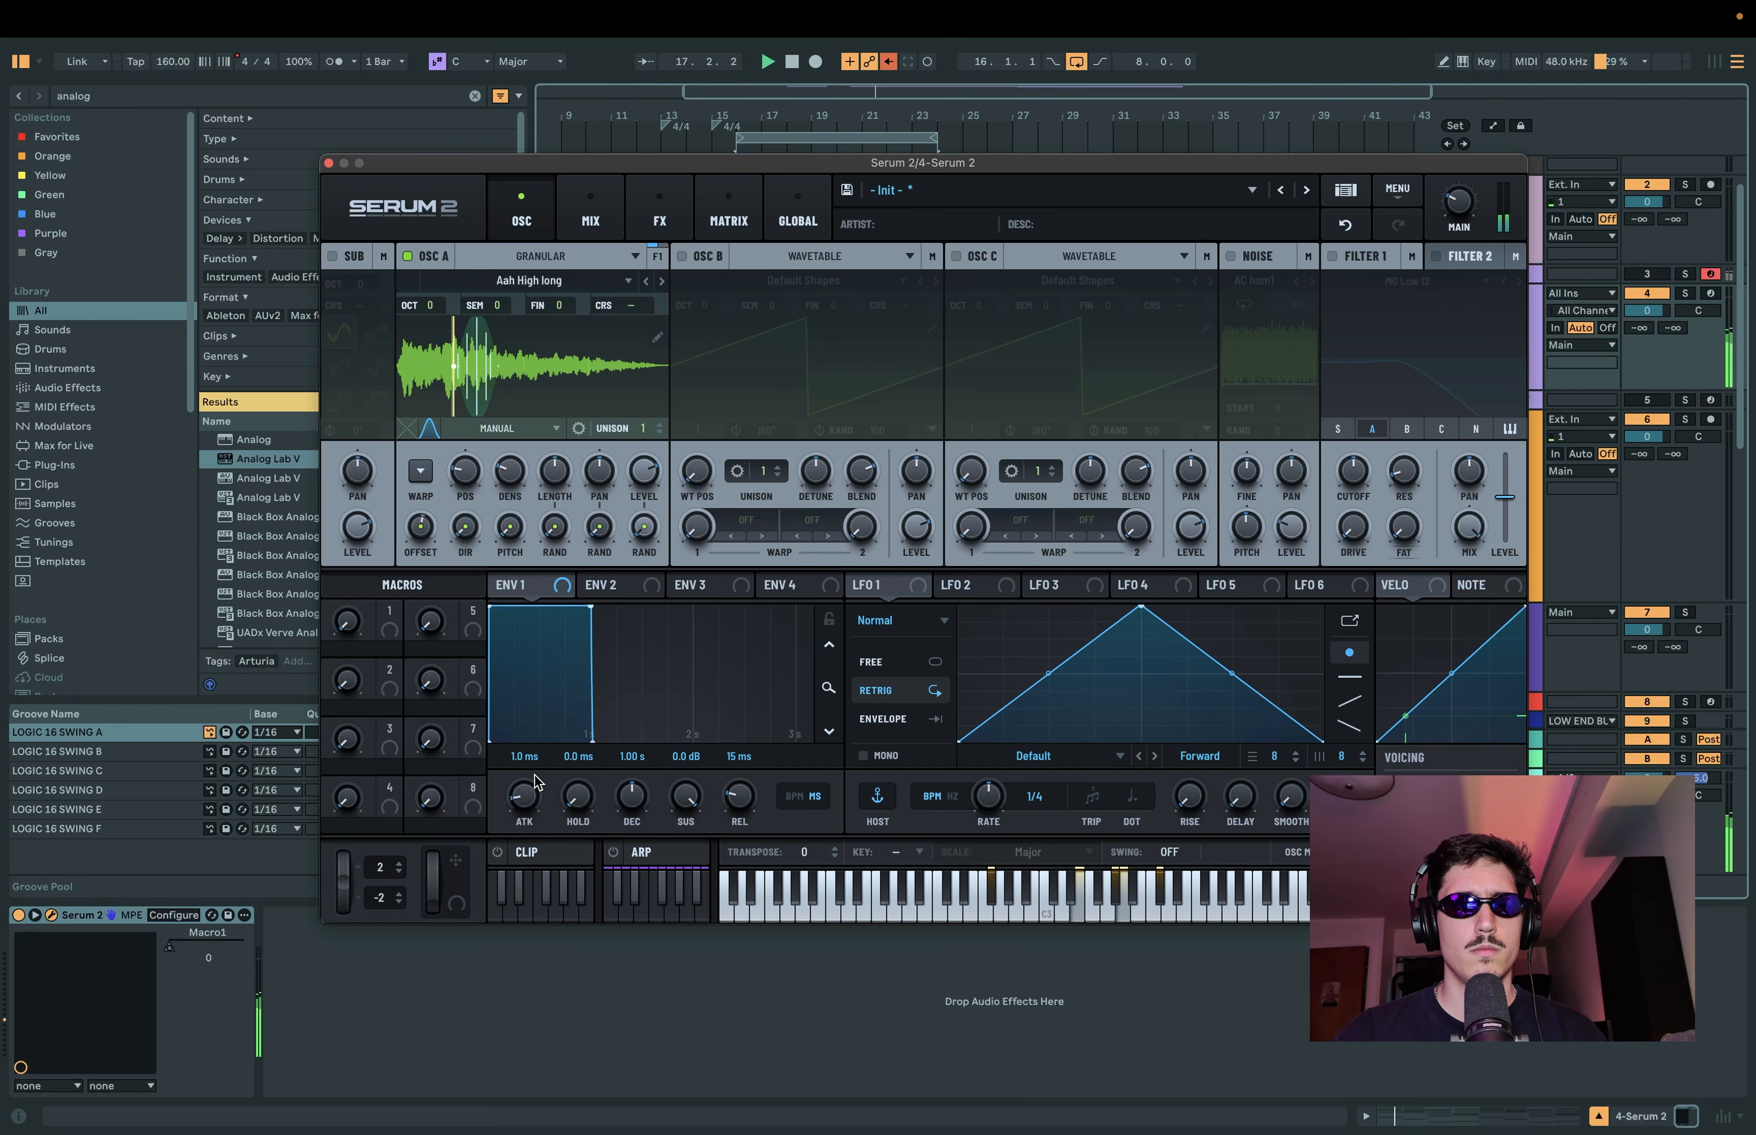
Shape Envelope 1 with 31 ms attack, 1.27 s decay, -4.1 dB sustain and 287 ms release.
left_click_drag(521, 800, 530, 781)
left_click_drag(739, 795, 745, 761)
key("space")
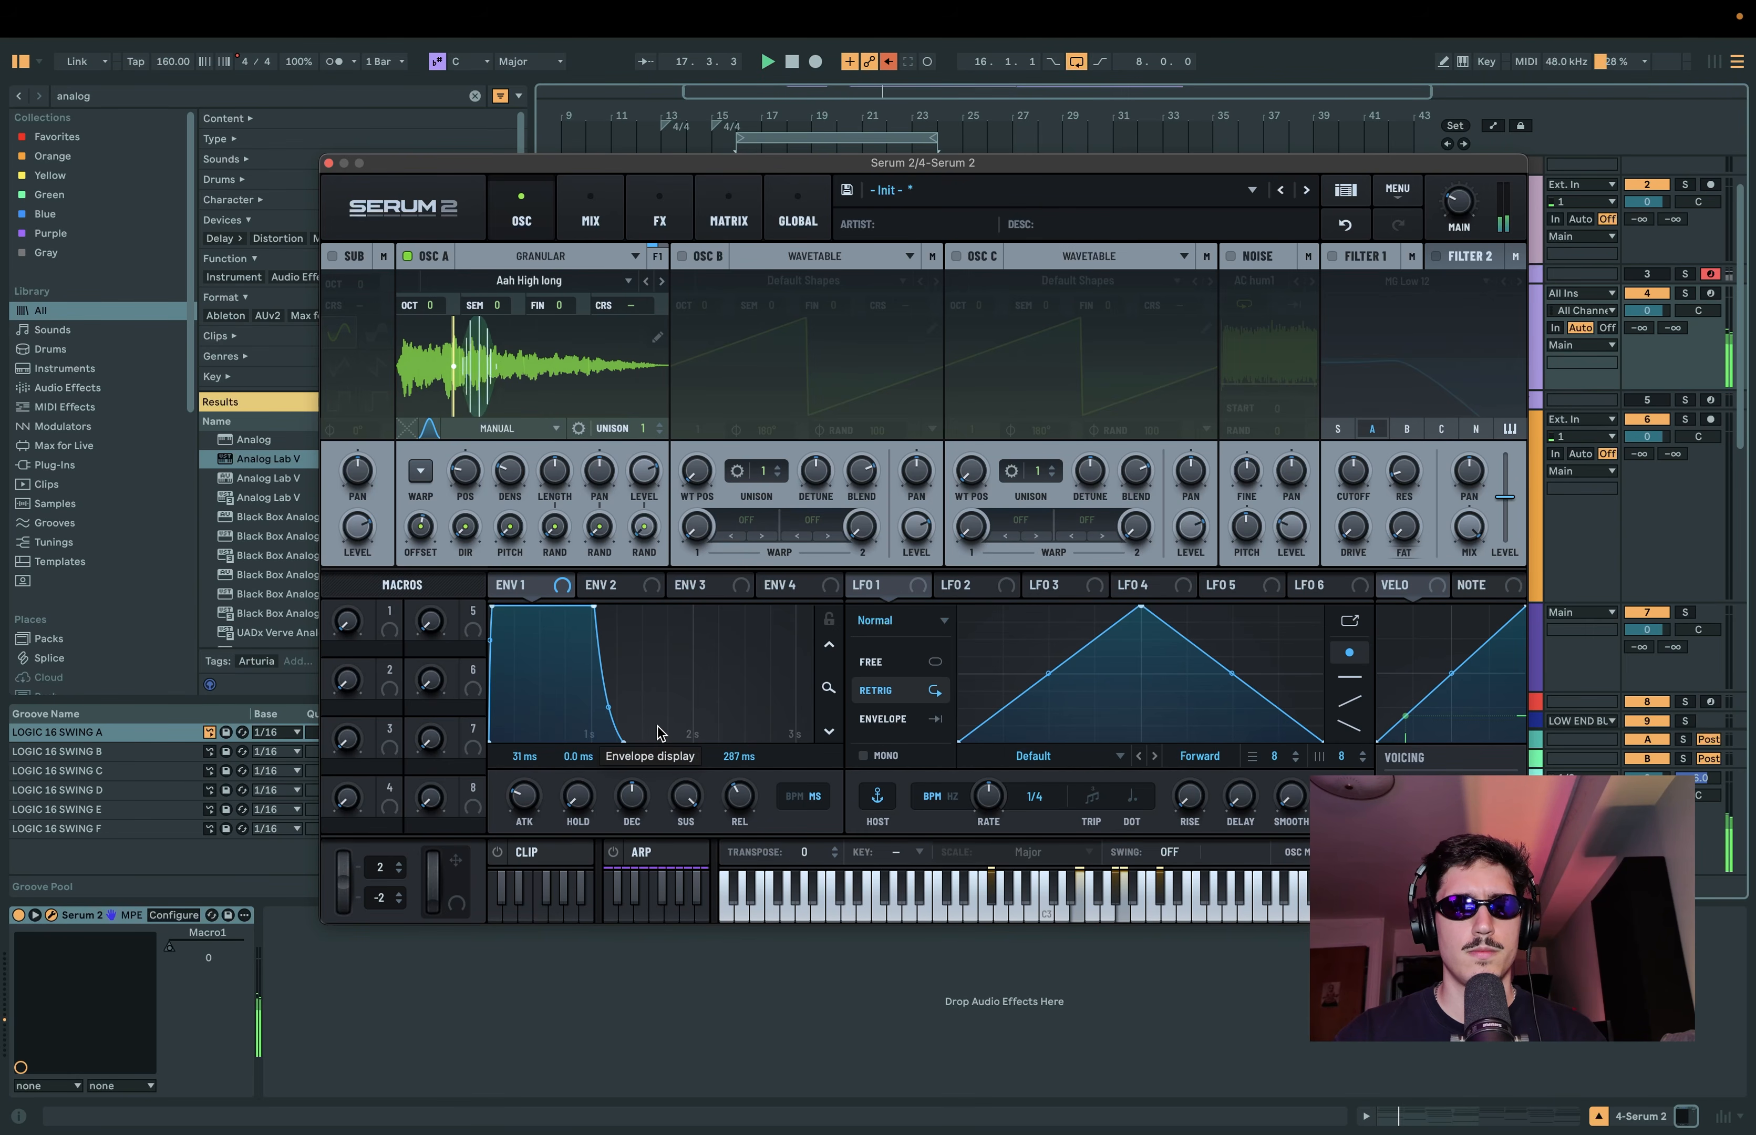
mouse_move(595, 624)
left_mouse_down()
mouse_move(609, 649)
mouse_move(613, 626)
mouse_move(627, 633)
left_mouse_up()
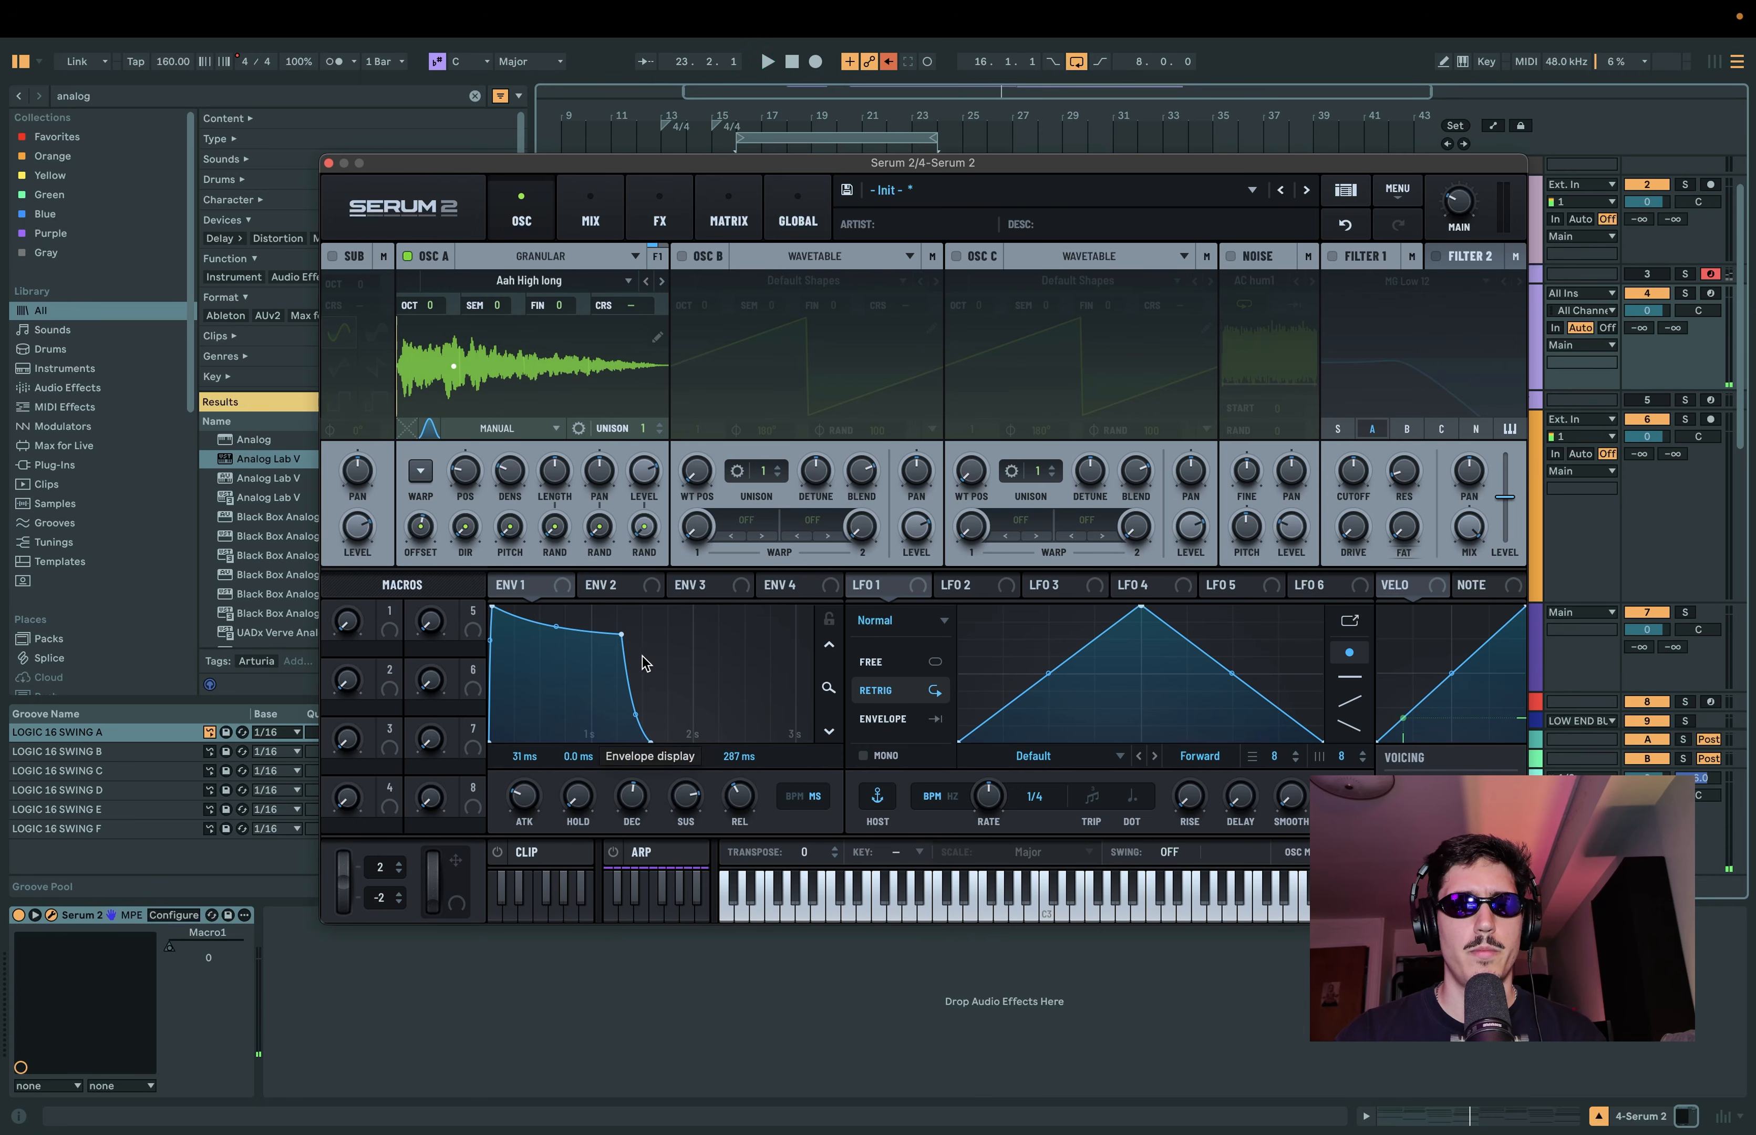
left_click_drag(1000, 166, 981, 111)
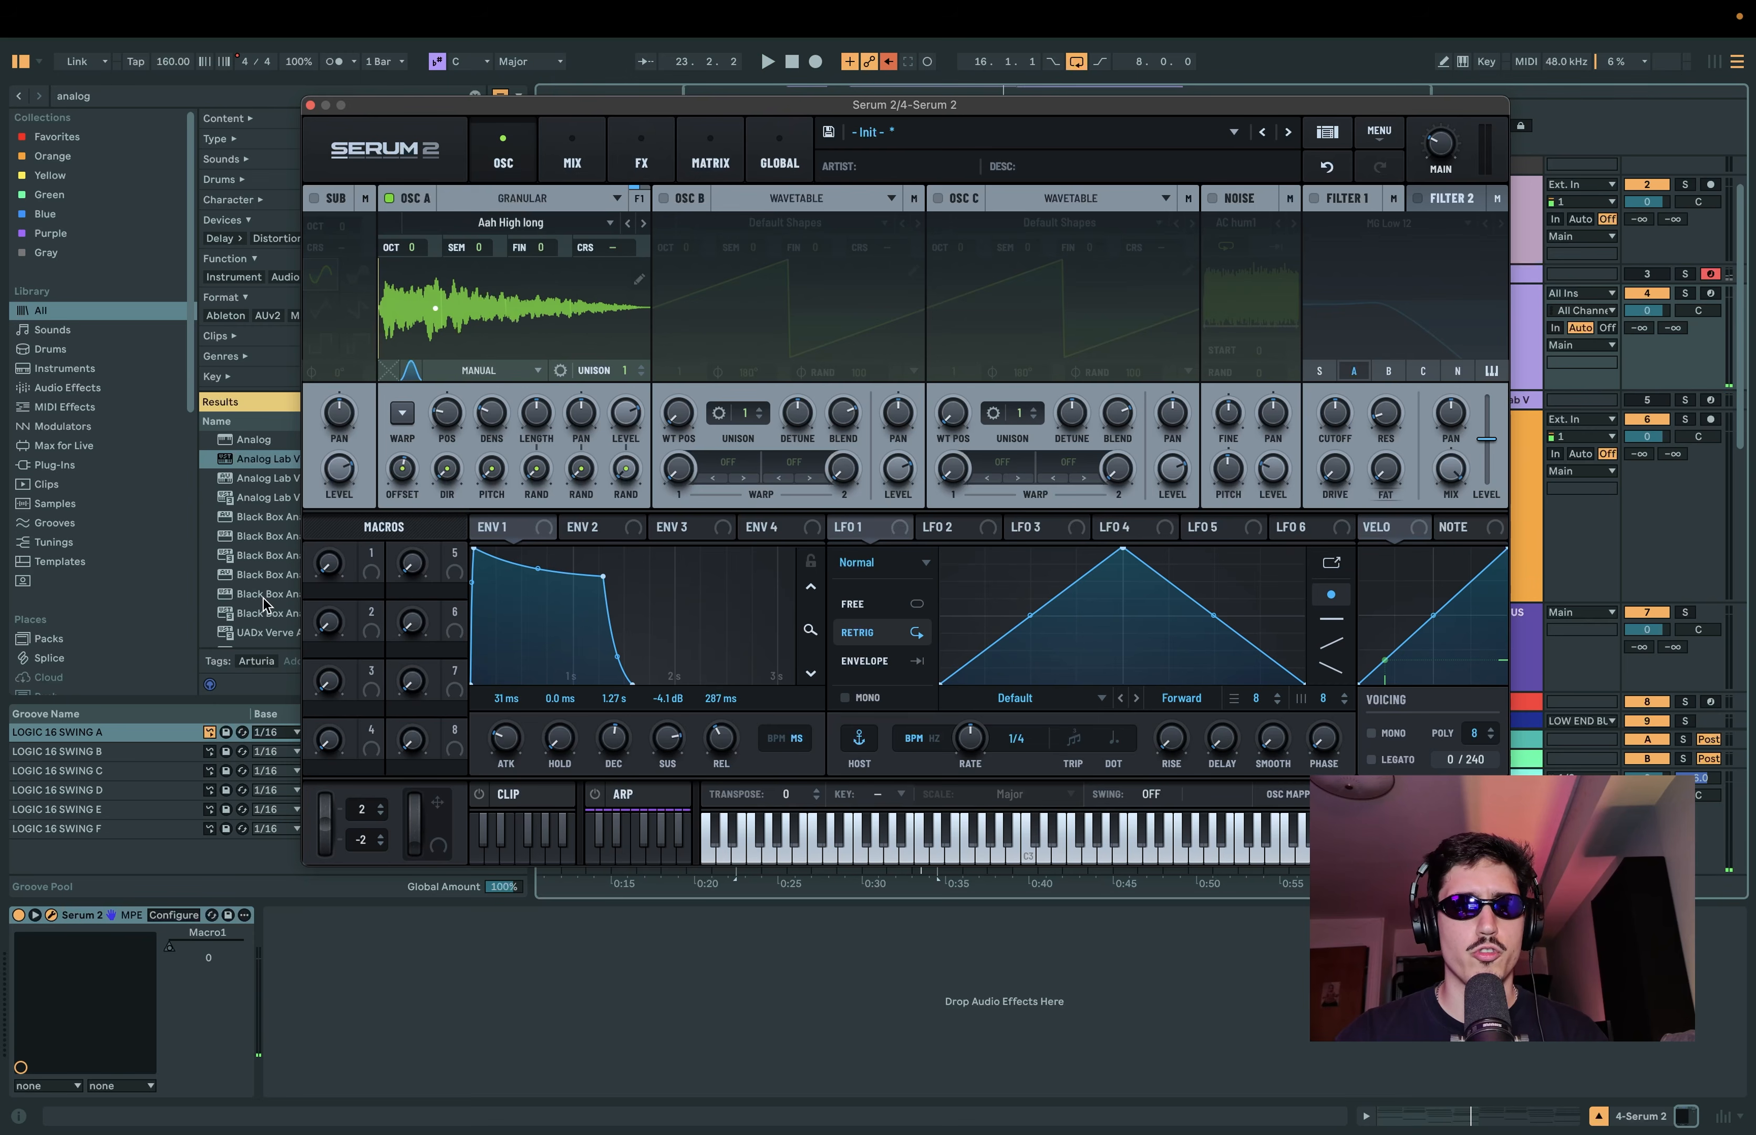
left_click_drag(902, 114, 932, 101)
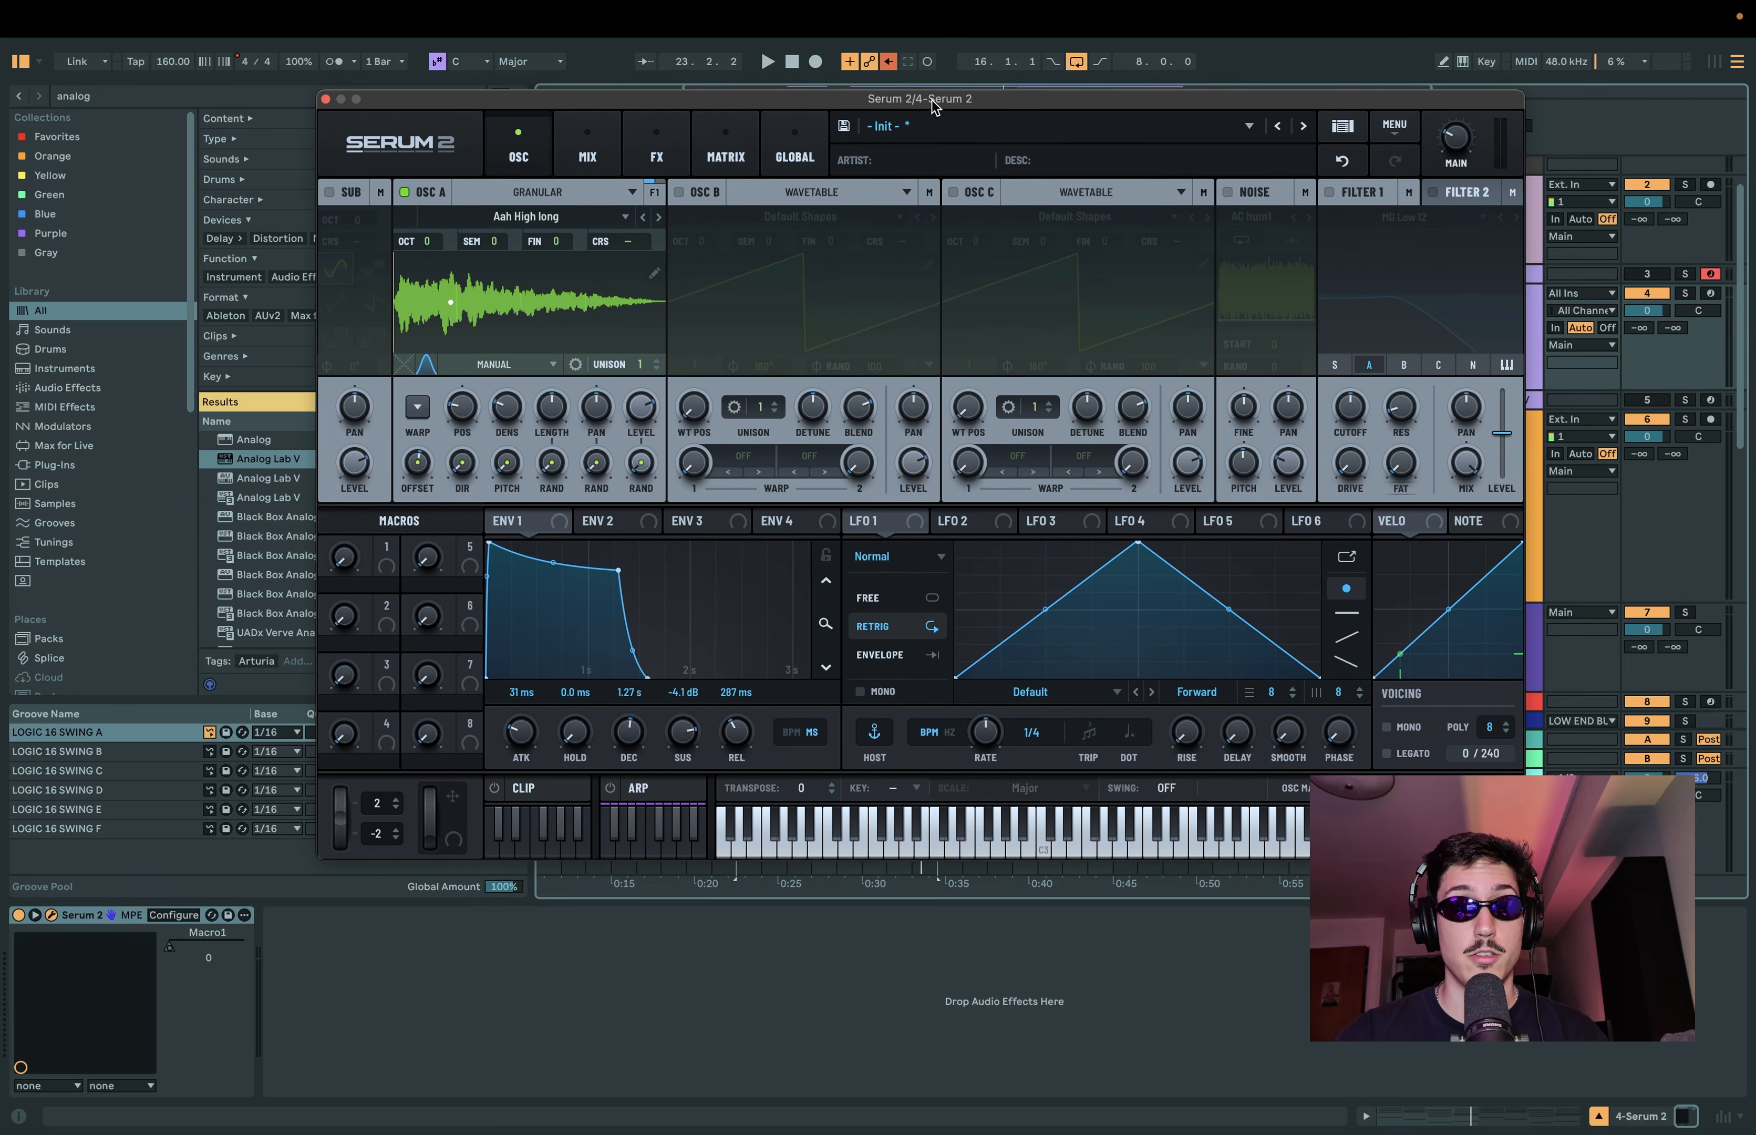
Enable oscillator B with its level turned down and set oscillator A's first warp mode to FM (B).
left_click(678, 193)
left_click_drag(923, 474, 878, 952)
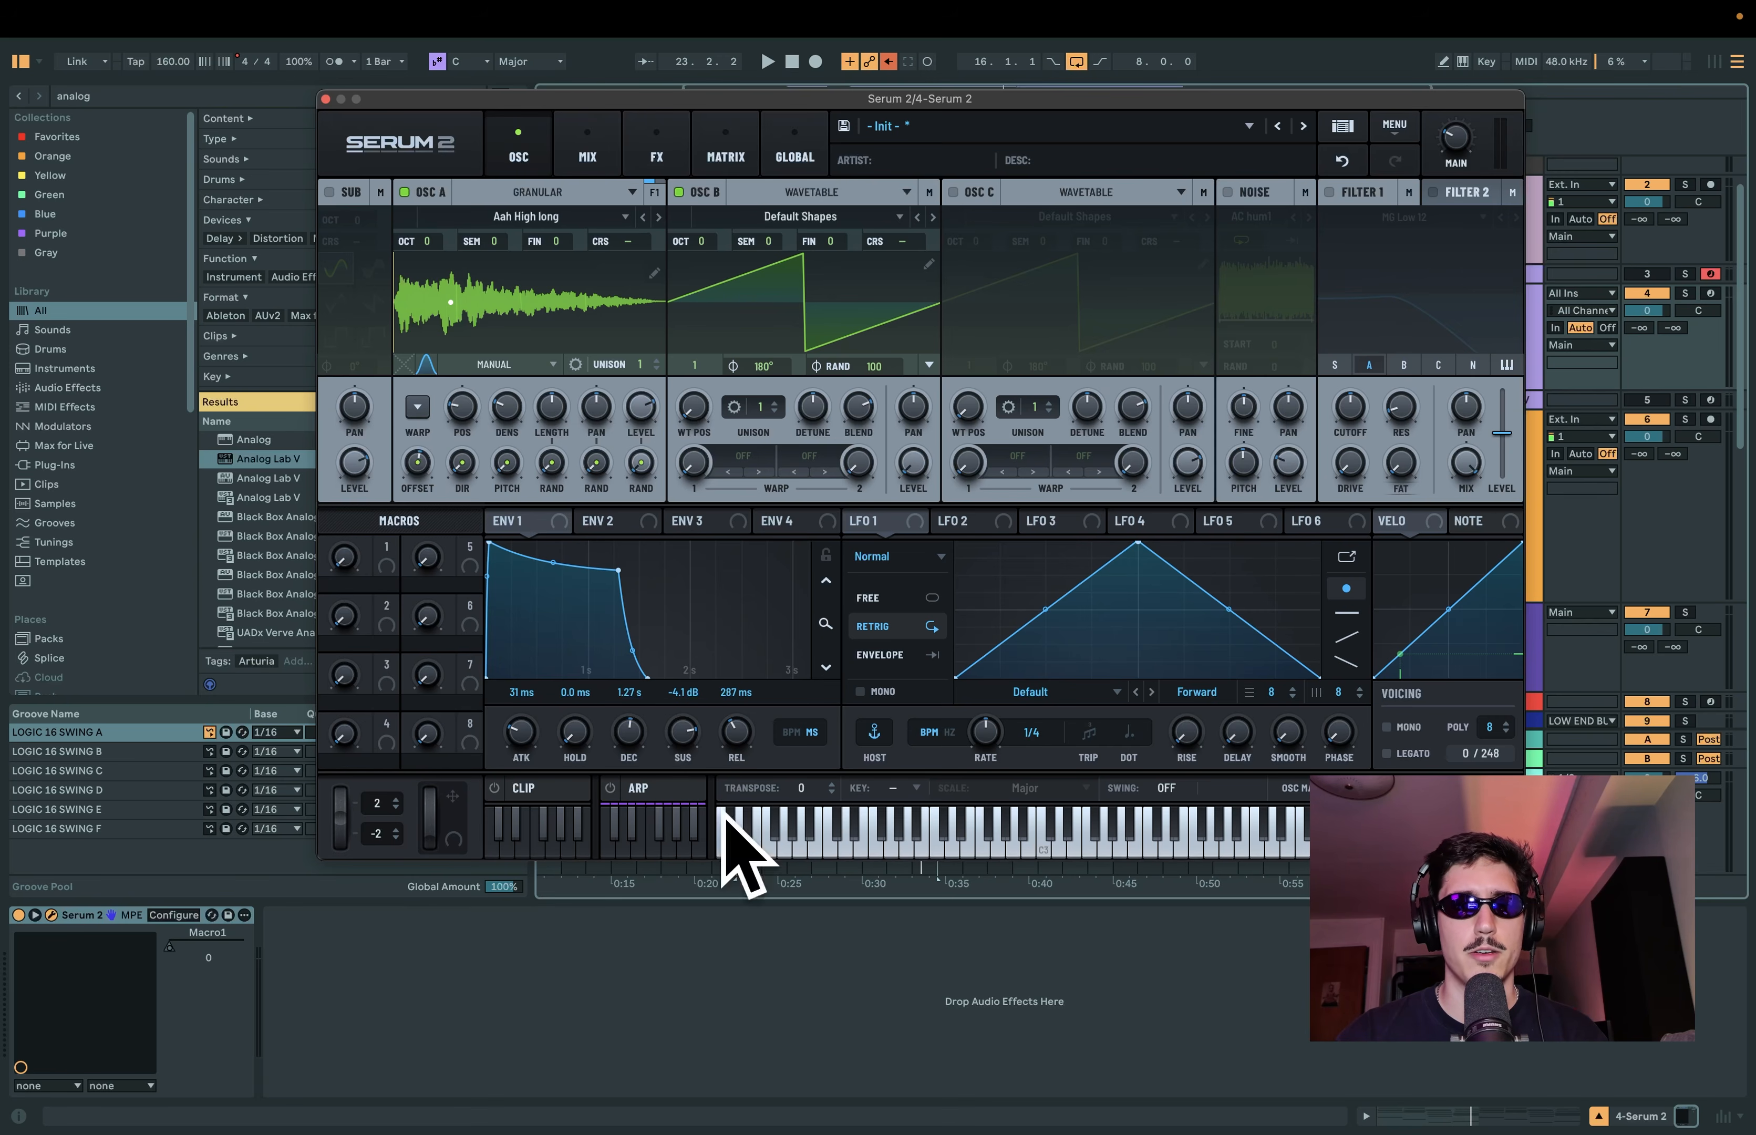
left_click(416, 407)
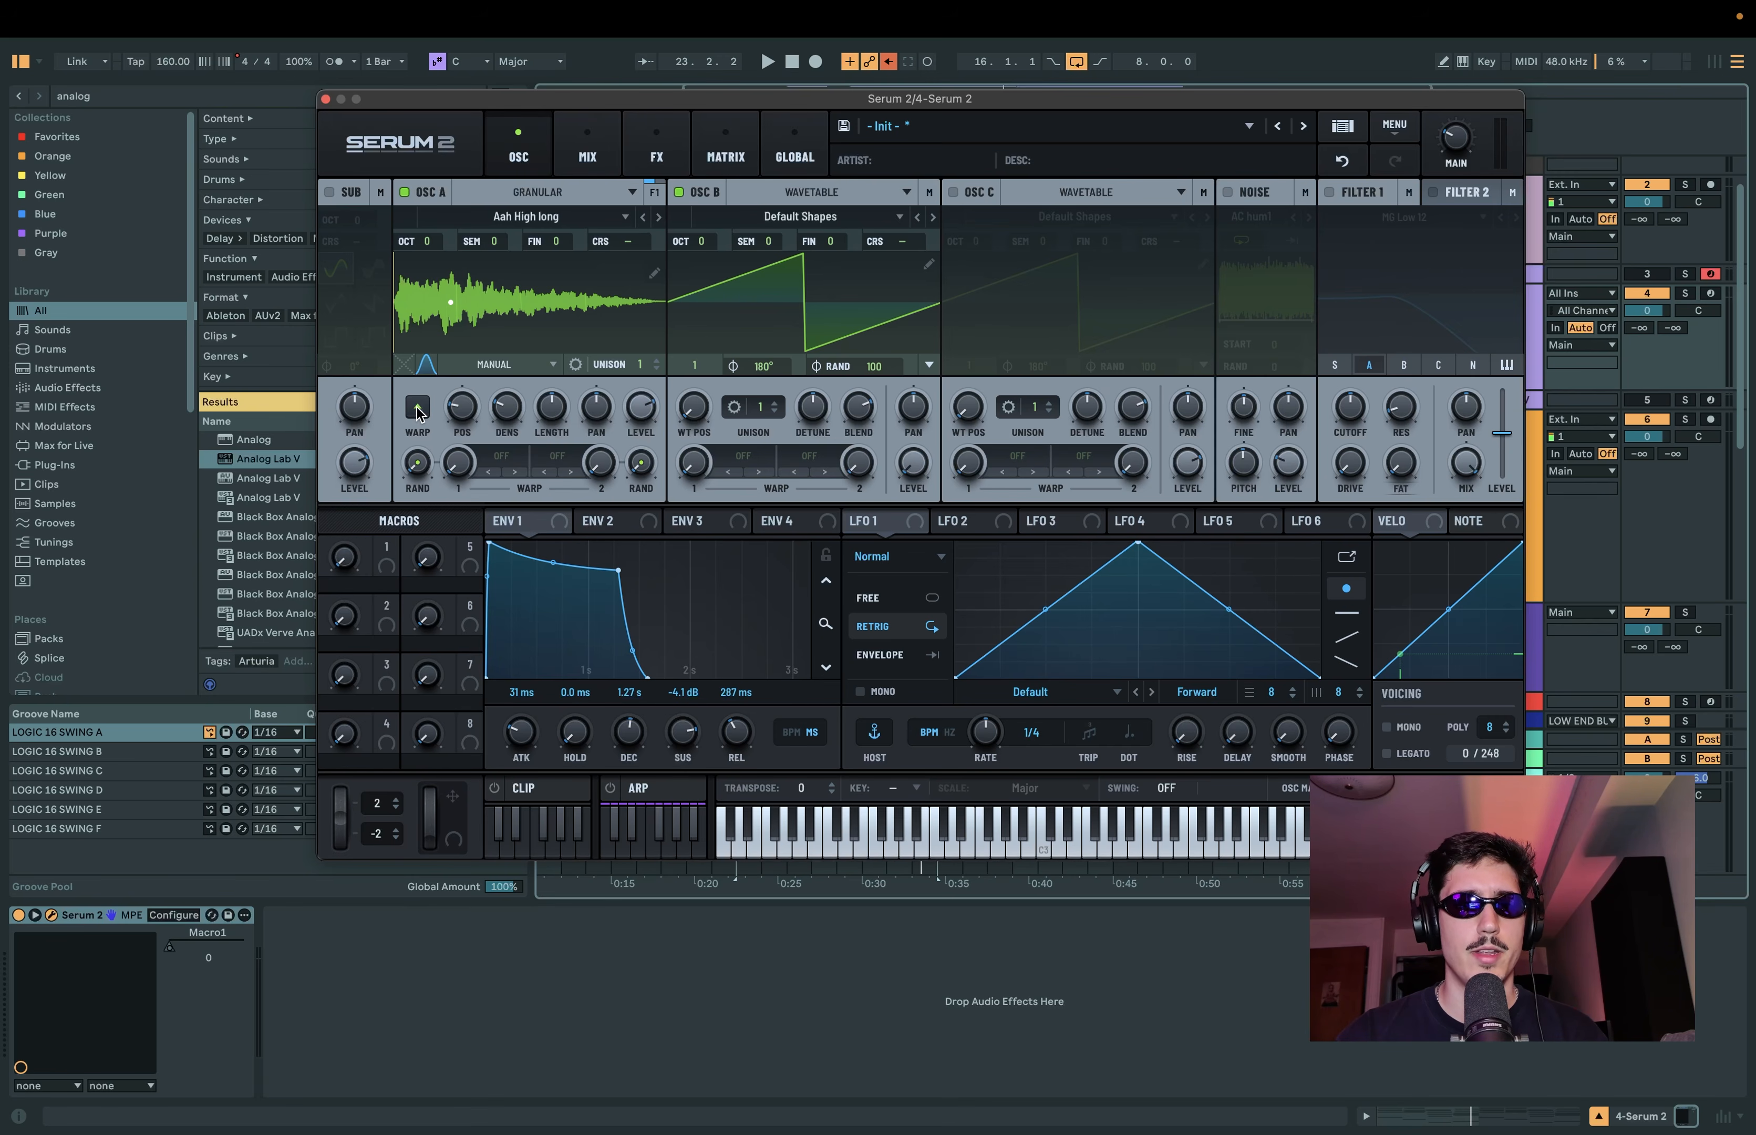
left_click(519, 467)
mouse_move(582, 544)
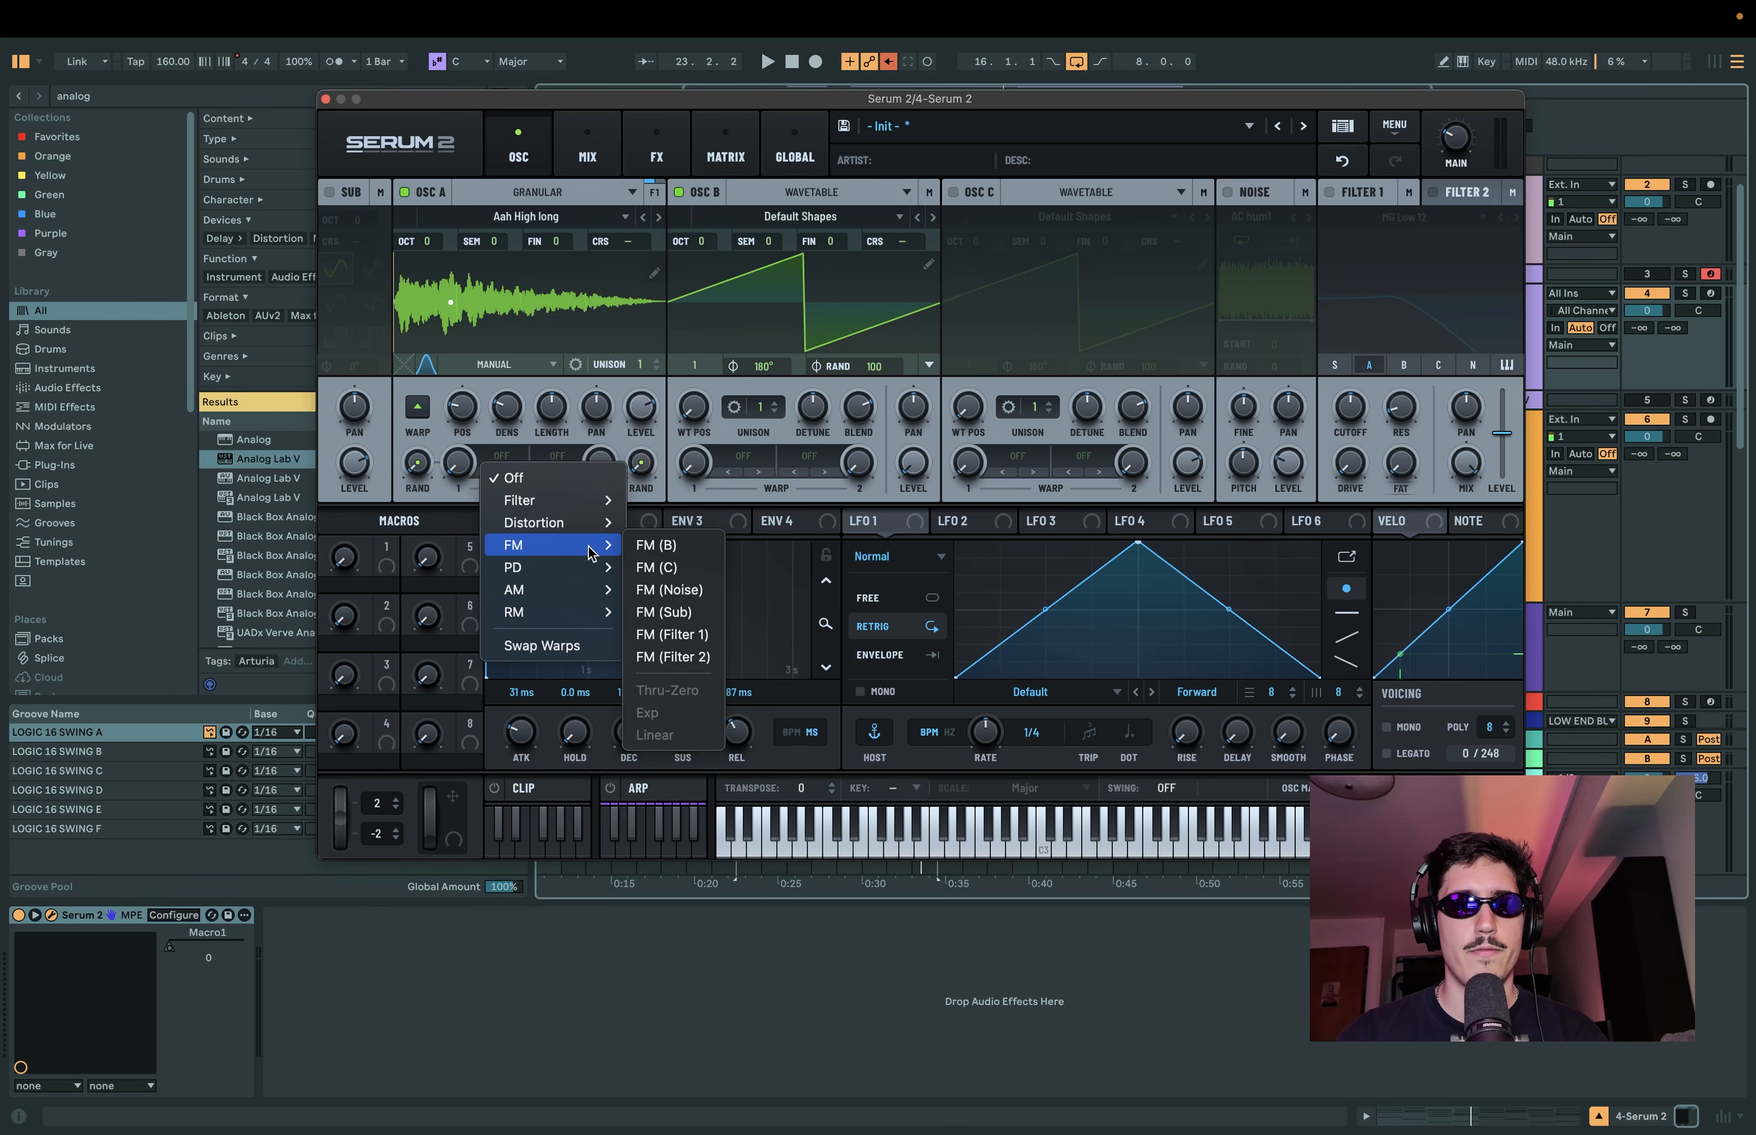
left_click(655, 546)
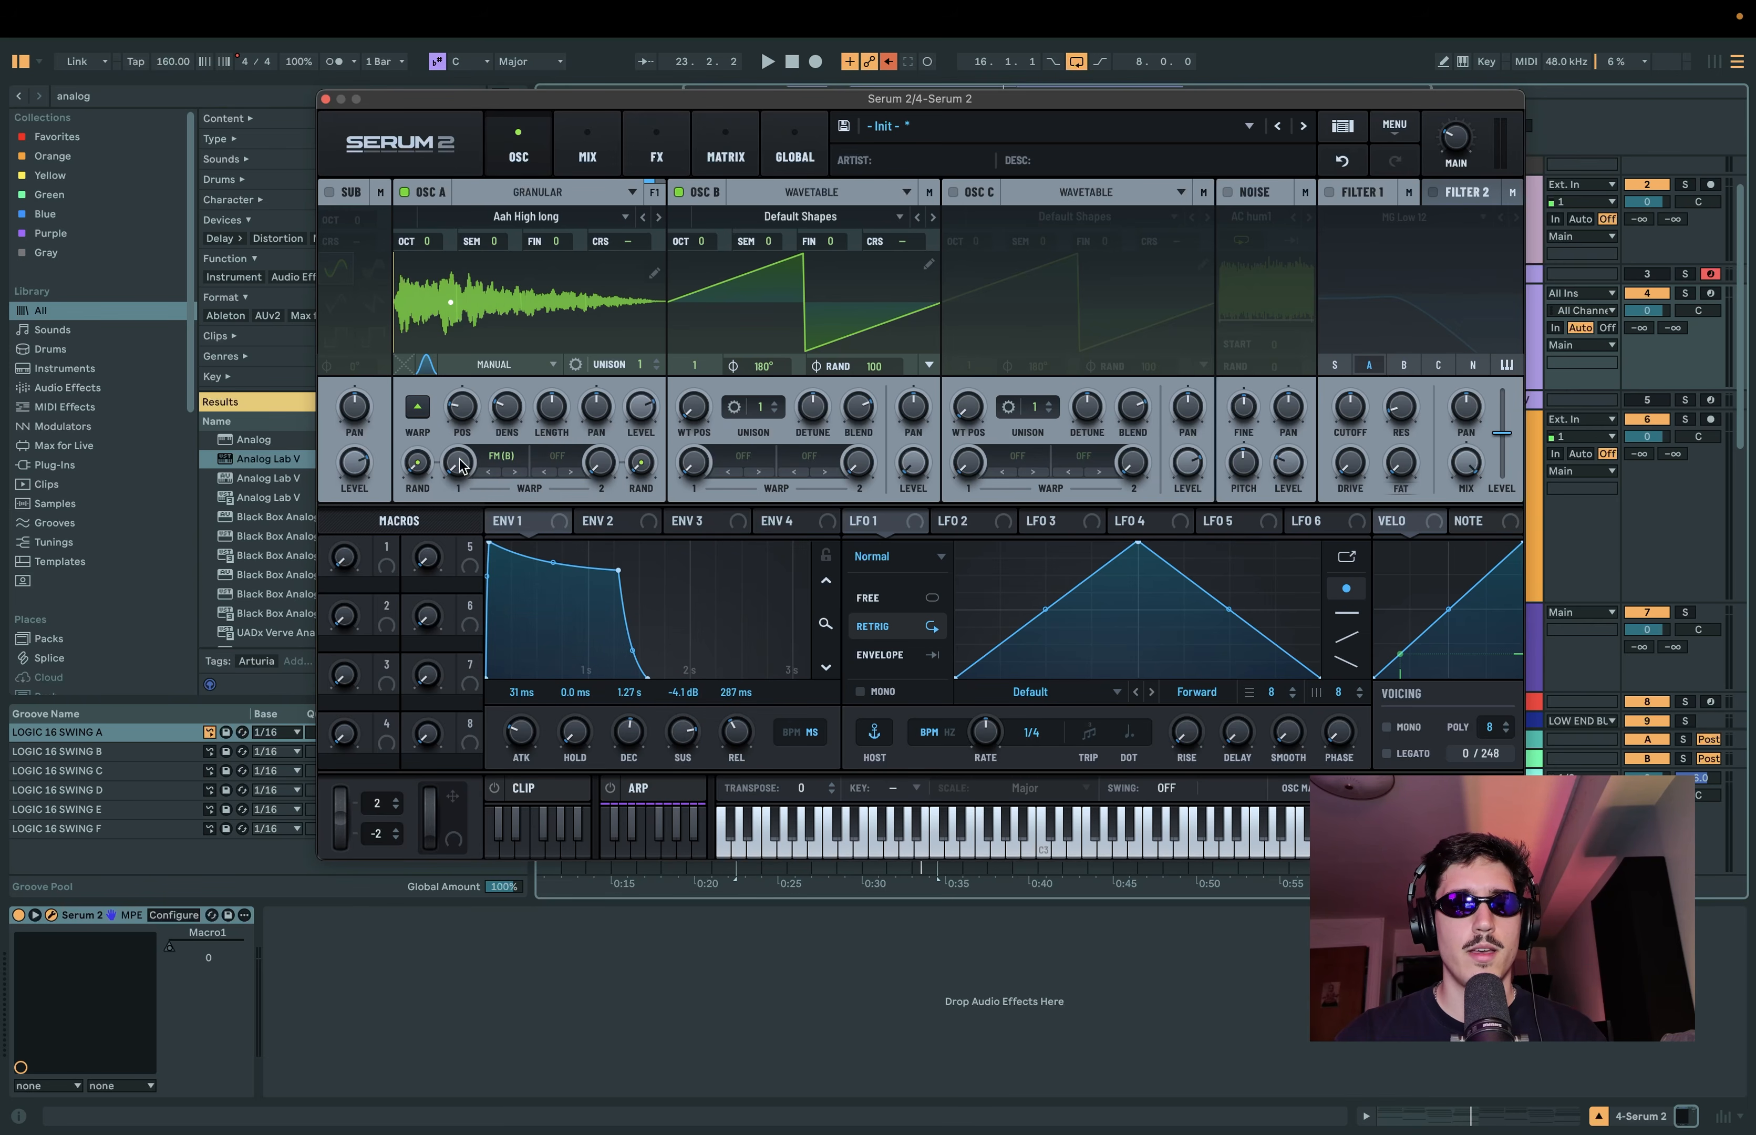
Adjust the FM (B) warp amount on oscillator A while listening to the loop.
left_click_drag(454, 471, 448, 385)
key("space")
mouse_move(458, 463)
left_mouse_down()
mouse_move(470, 365)
mouse_move(458, 475)
left_mouse_up()
left_click_drag(1030, 101, 1021, 100)
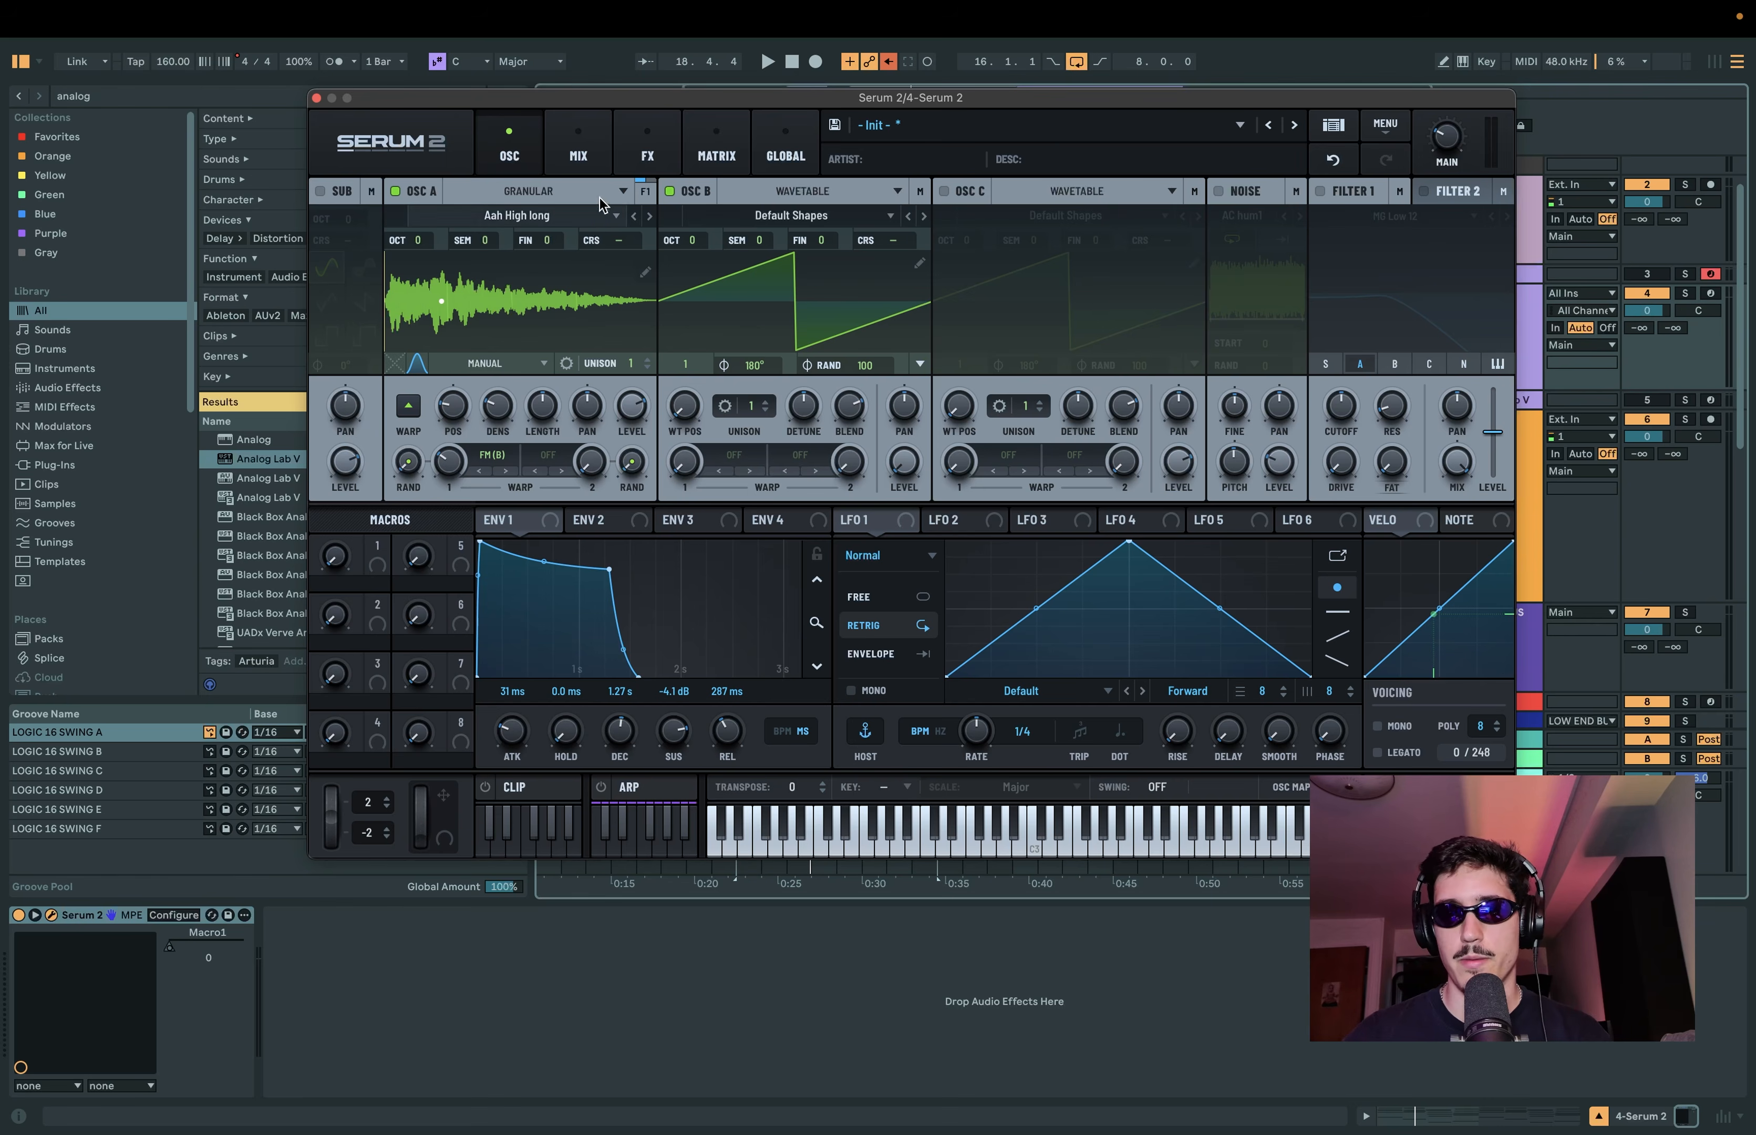
Enable Filter 1 and shape Envelope 2 with a 423 ms decay and no sustain.
left_click(1319, 193)
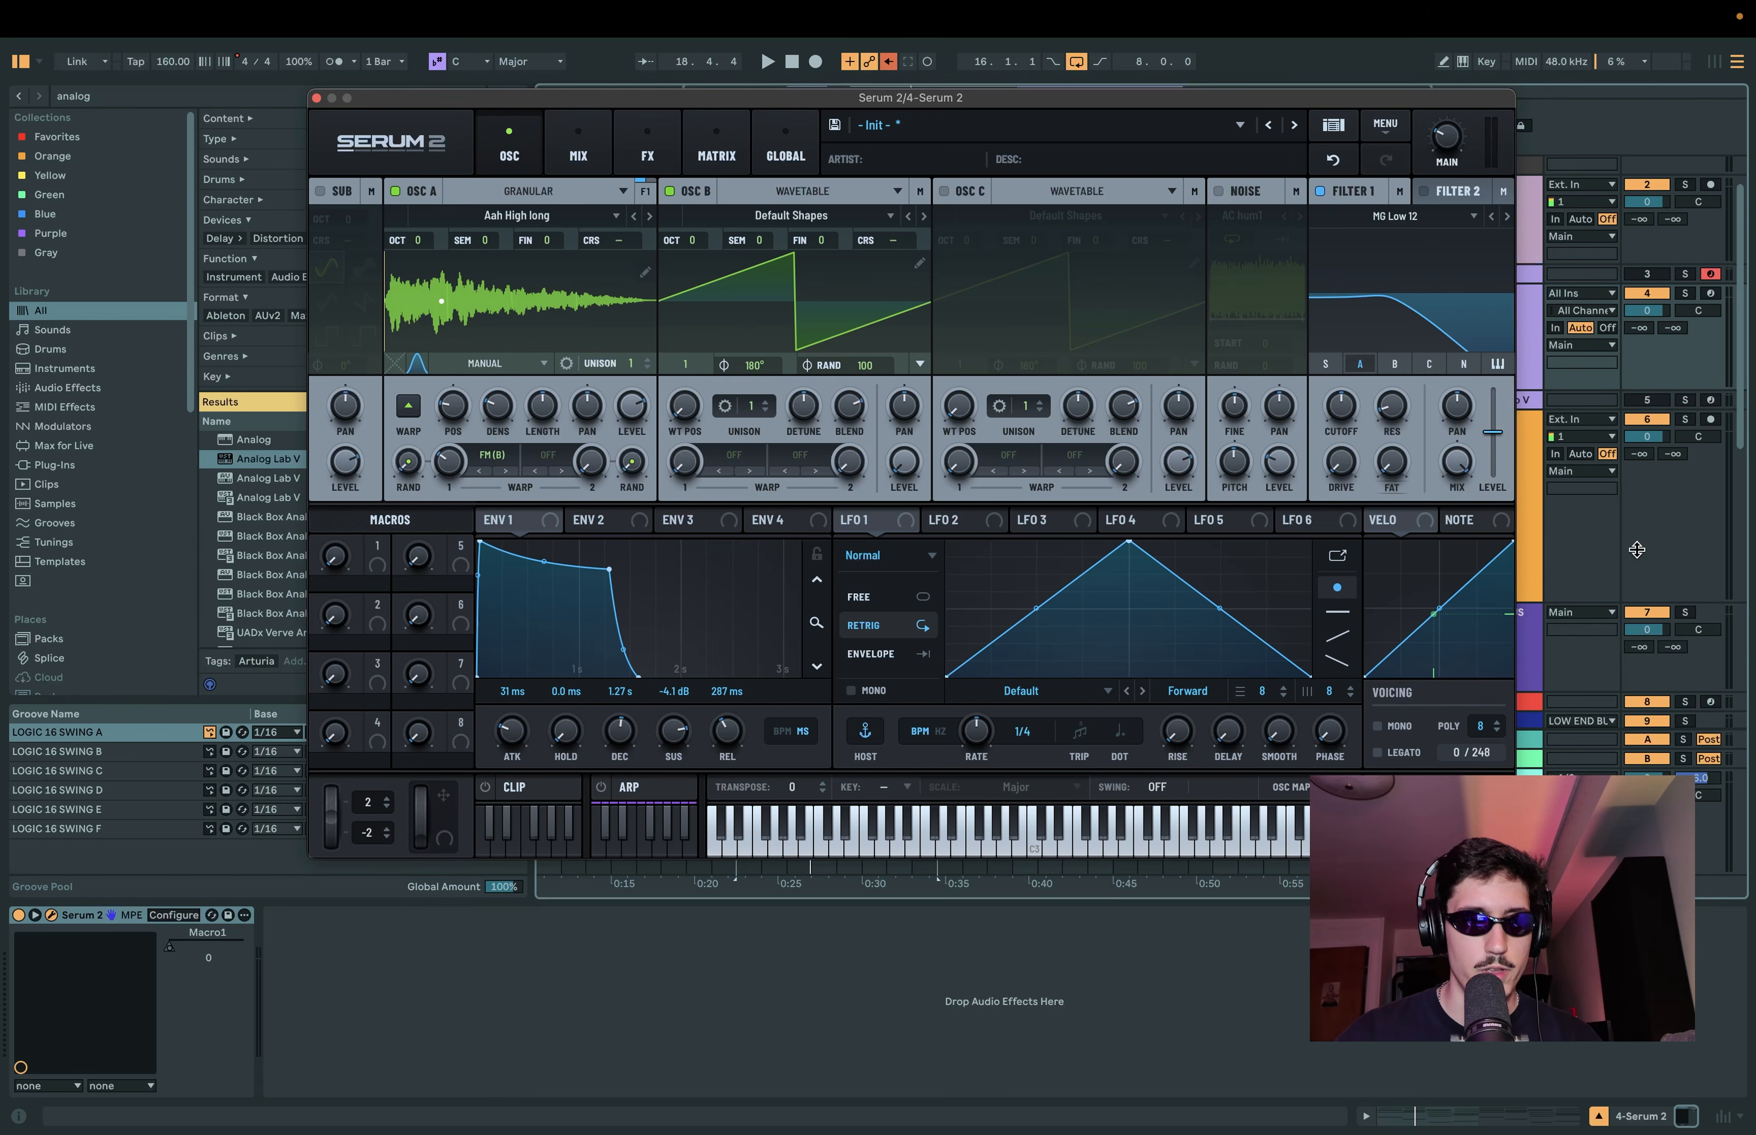
left_click(579, 517)
left_click(816, 622)
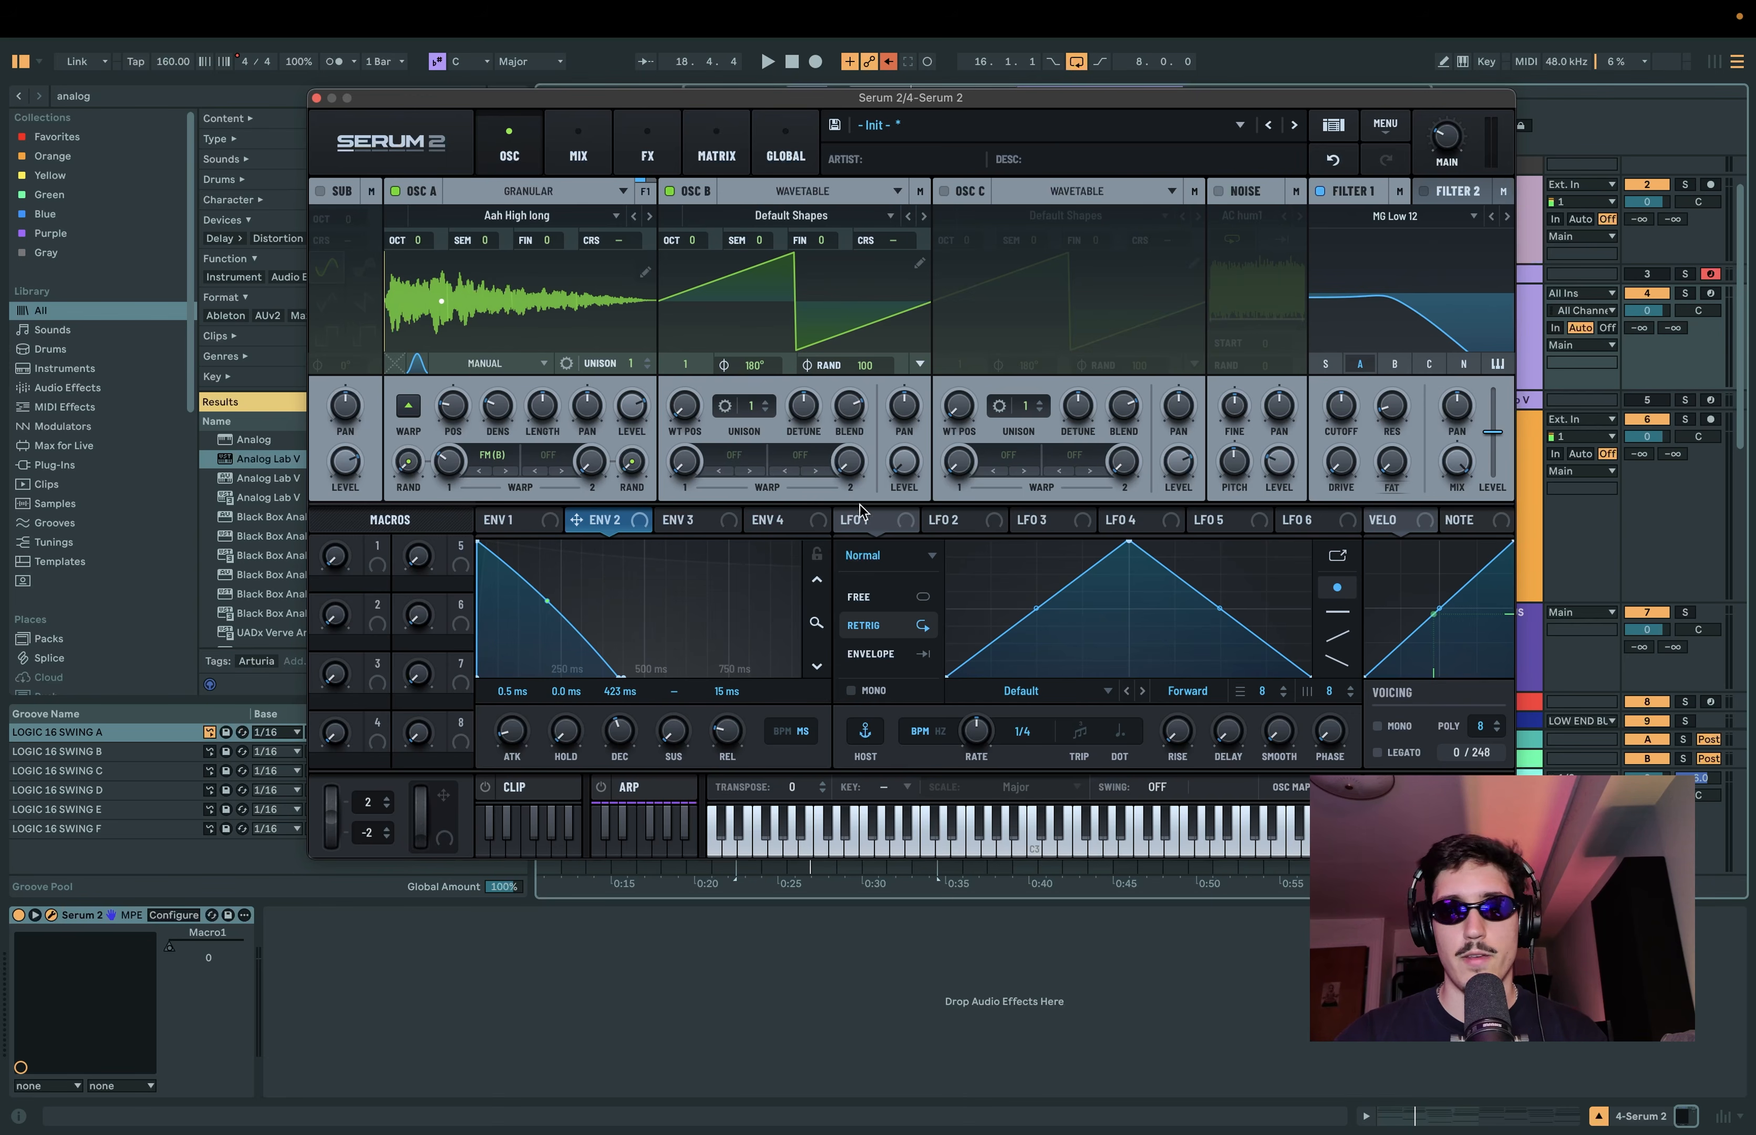
Assign Envelope 2 to Filter 1's Drive and set the modulation amount to -38 %.
left_click_drag(631, 527, 1324, 480)
key("space")
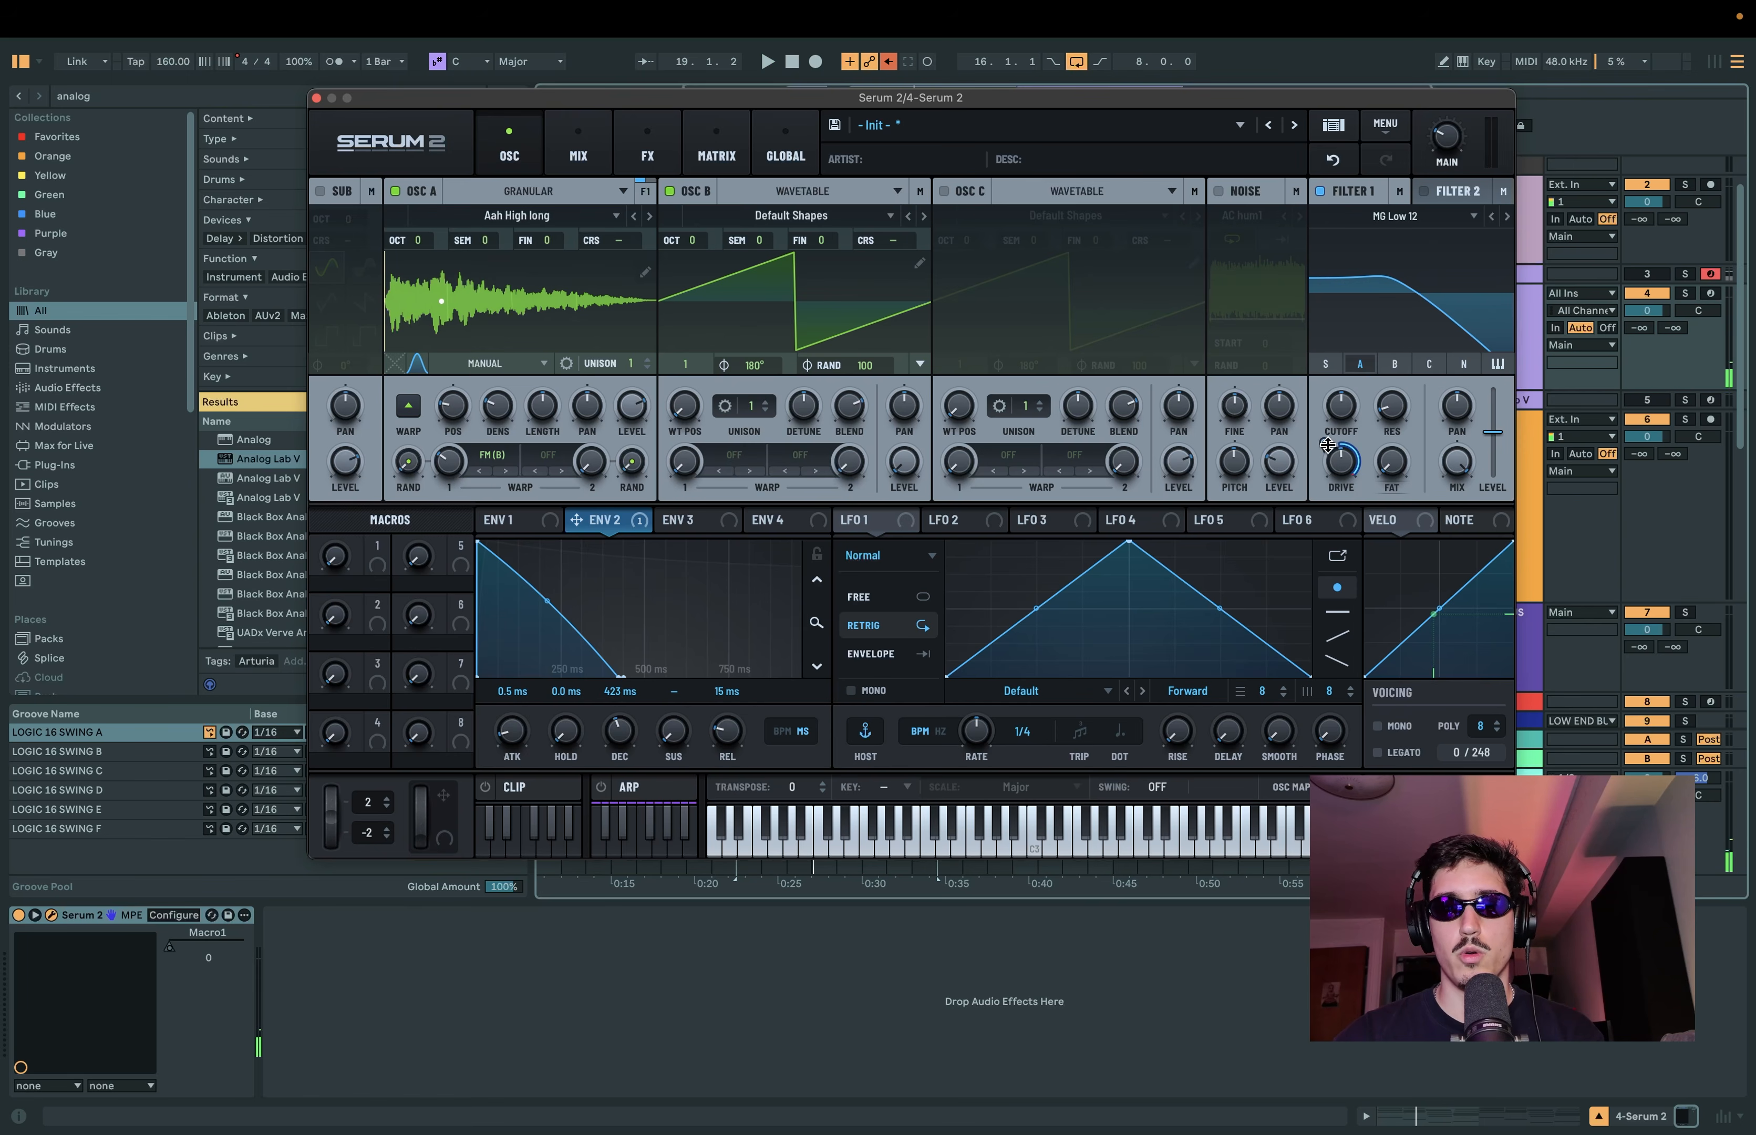
left_click_drag(1345, 465, 1333, 560)
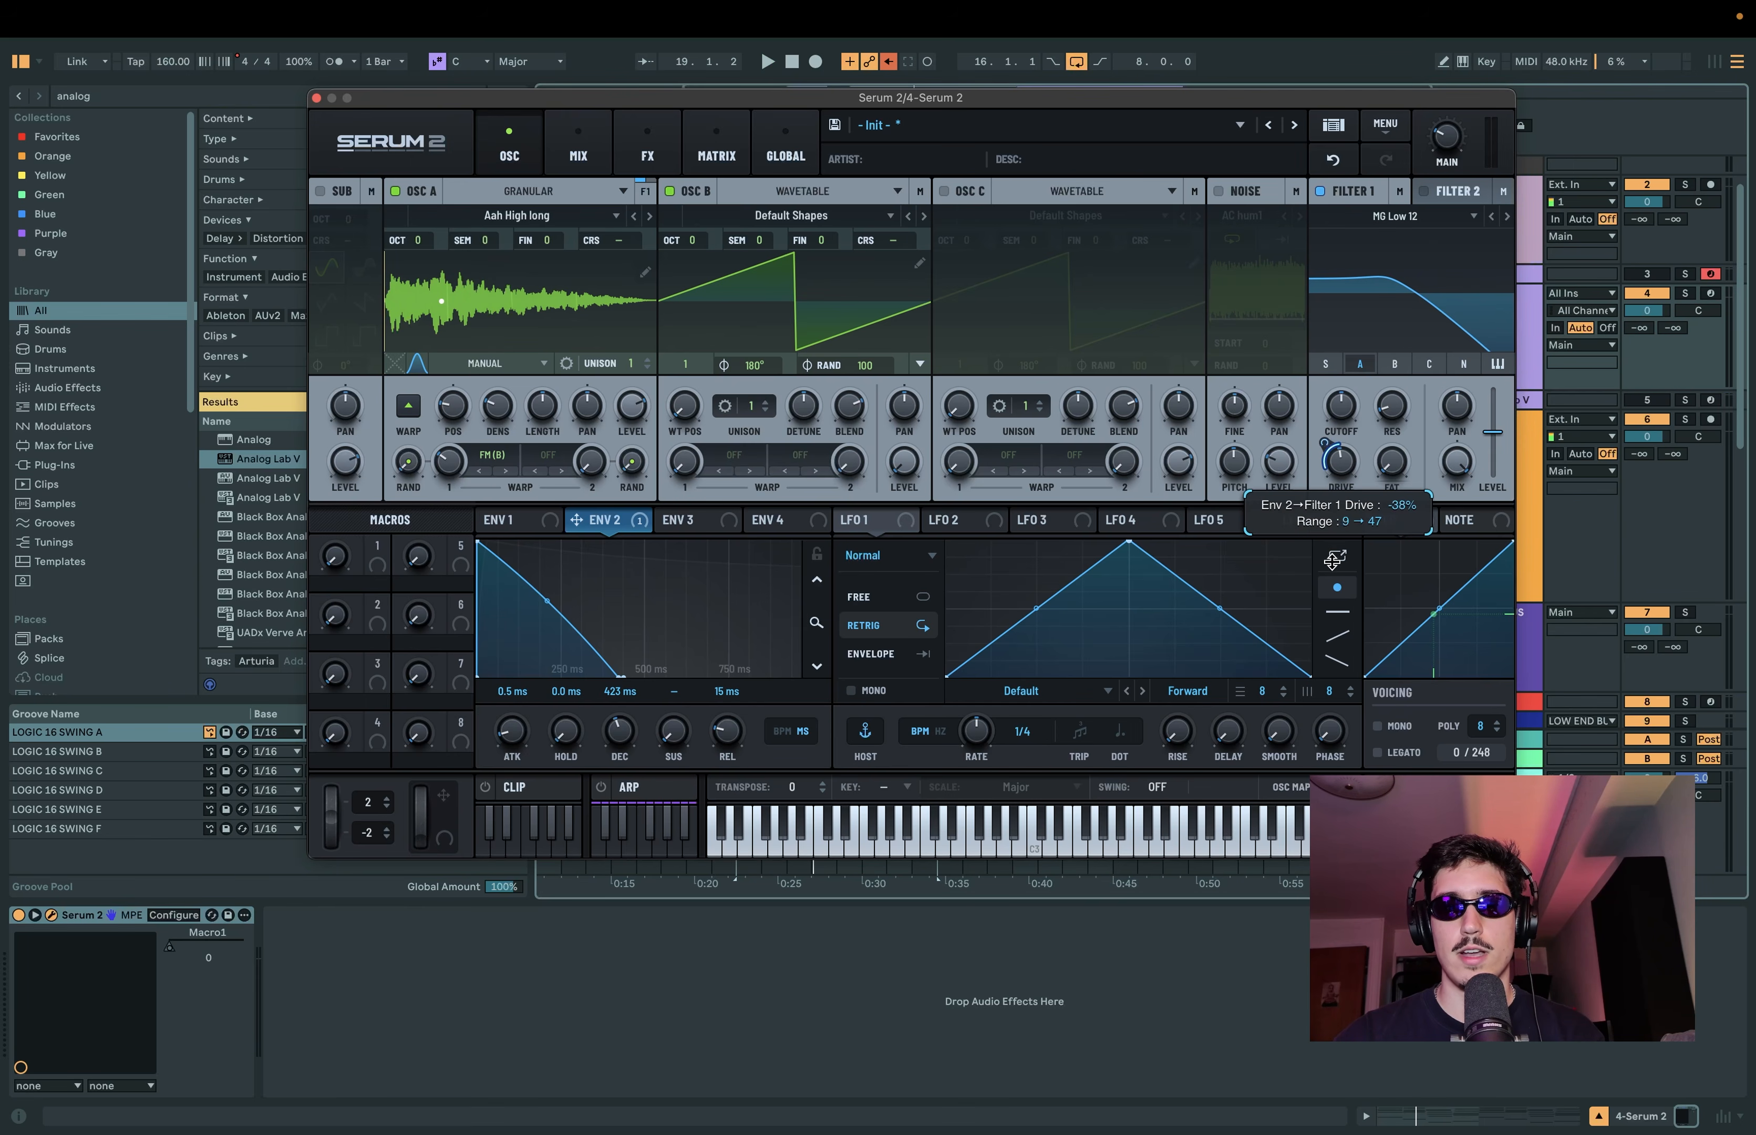
Raise Filter 1's Drive slightly and set Envelope 2's decay to 1.11 s while listening to the loop.
key("space")
left_click_drag(1347, 467, 1350, 452)
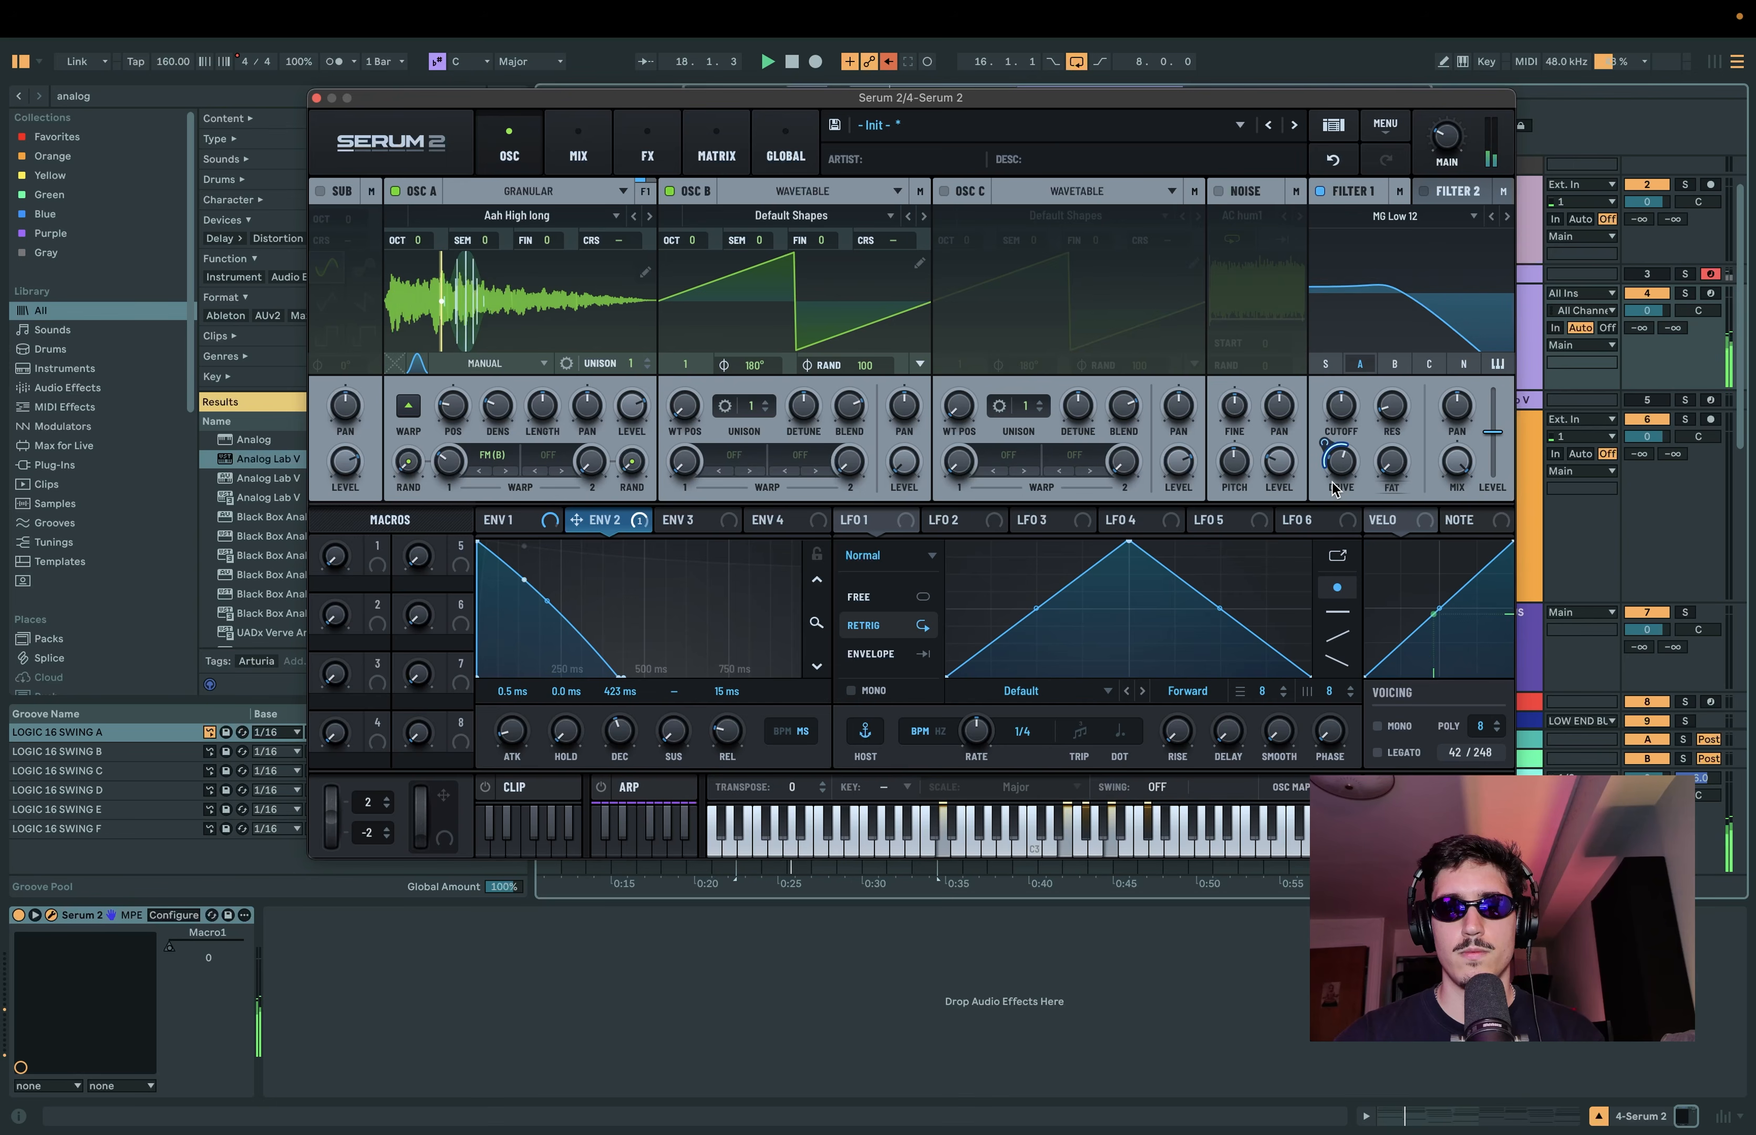
left_click_drag(621, 748, 629, 723)
mouse_move(816, 614)
left_mouse_down()
mouse_move(818, 629)
mouse_move(824, 581)
left_mouse_up()
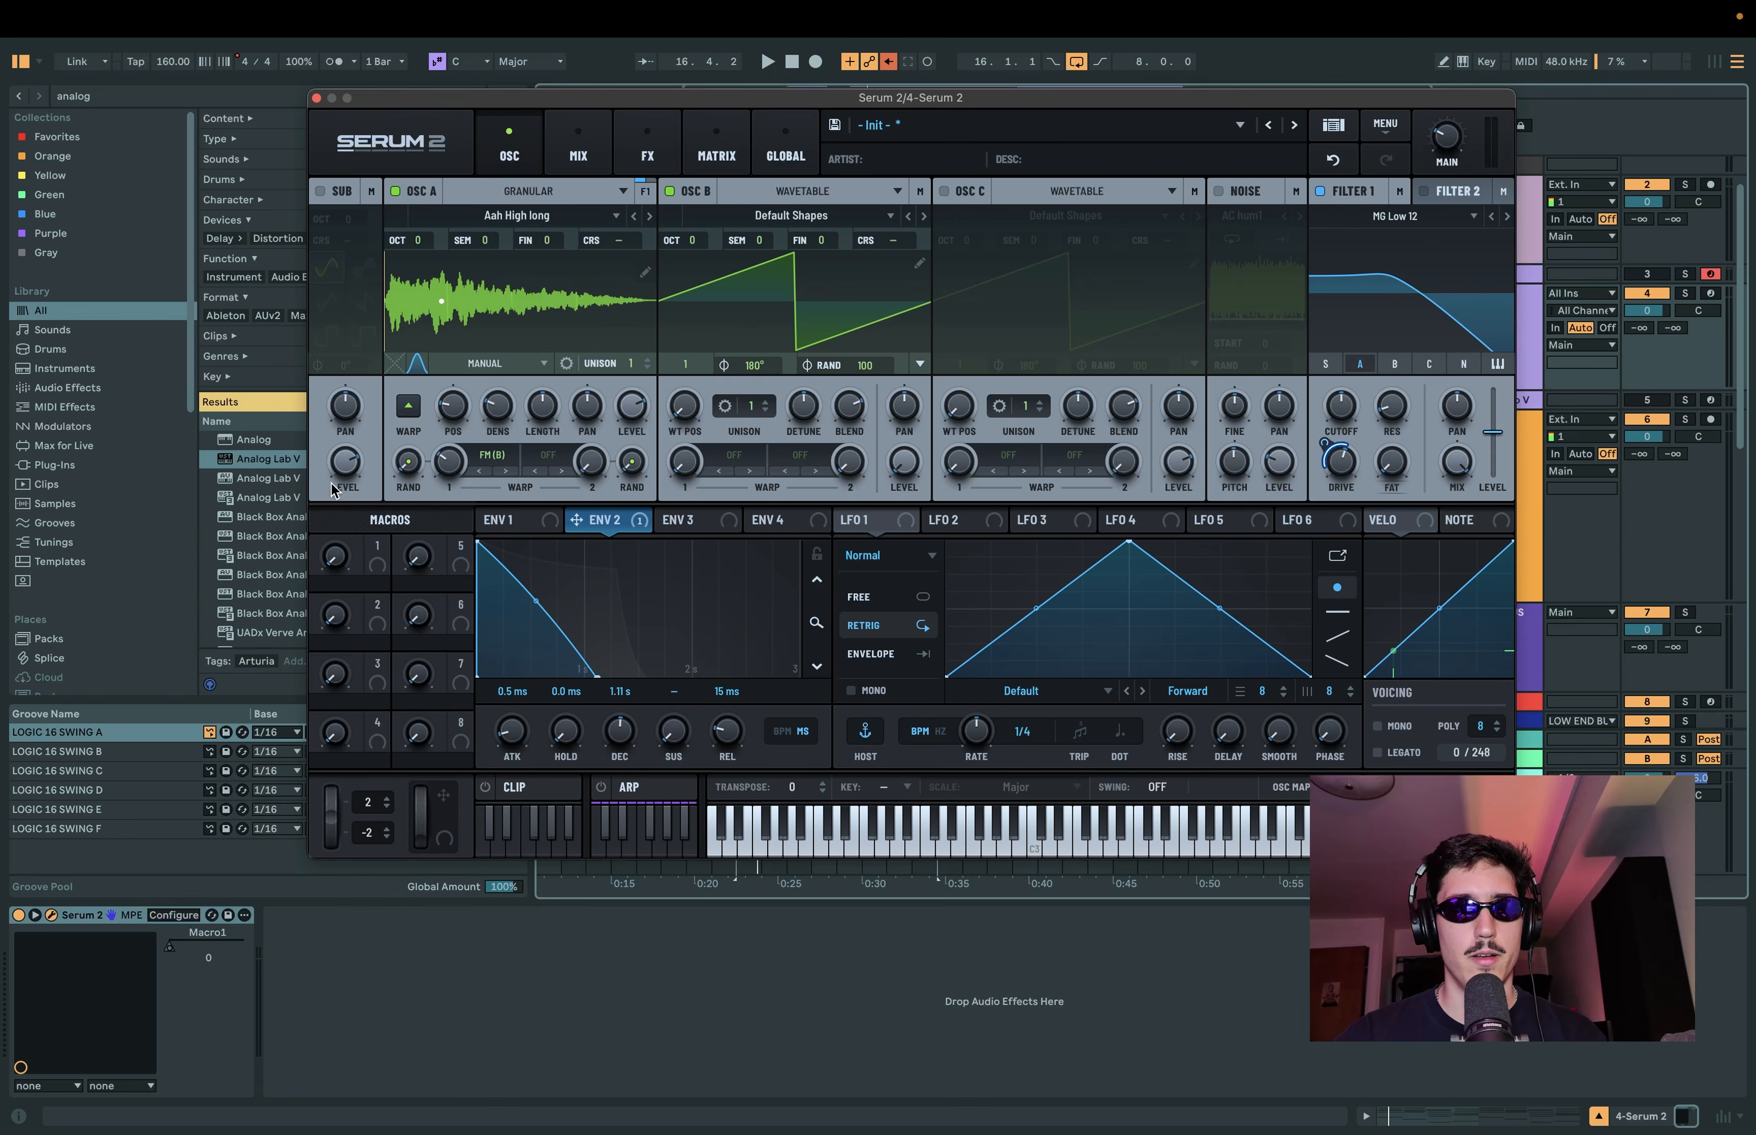
Assign Envelope 3 to Filter 1's Cutoff and give it a 2.84 s decay with a convex curve.
left_click(690, 520)
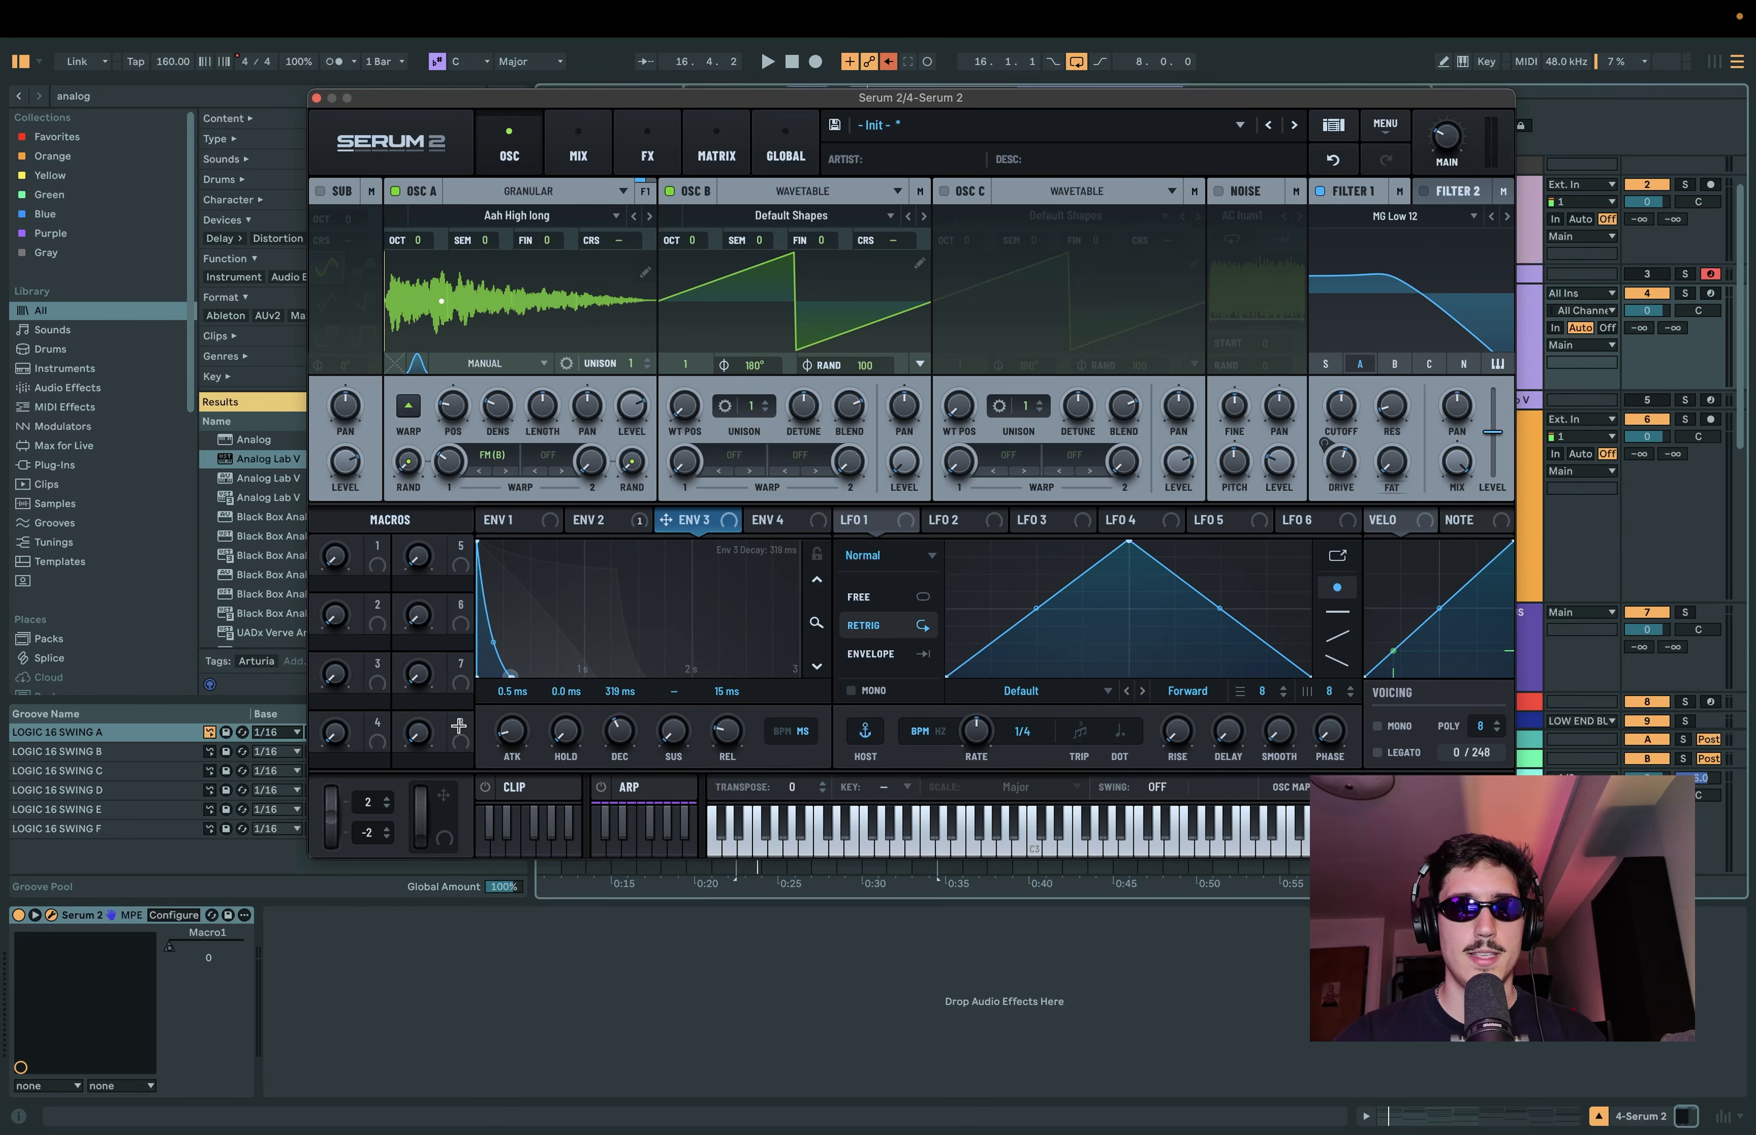
left_click_drag(697, 516, 1337, 444)
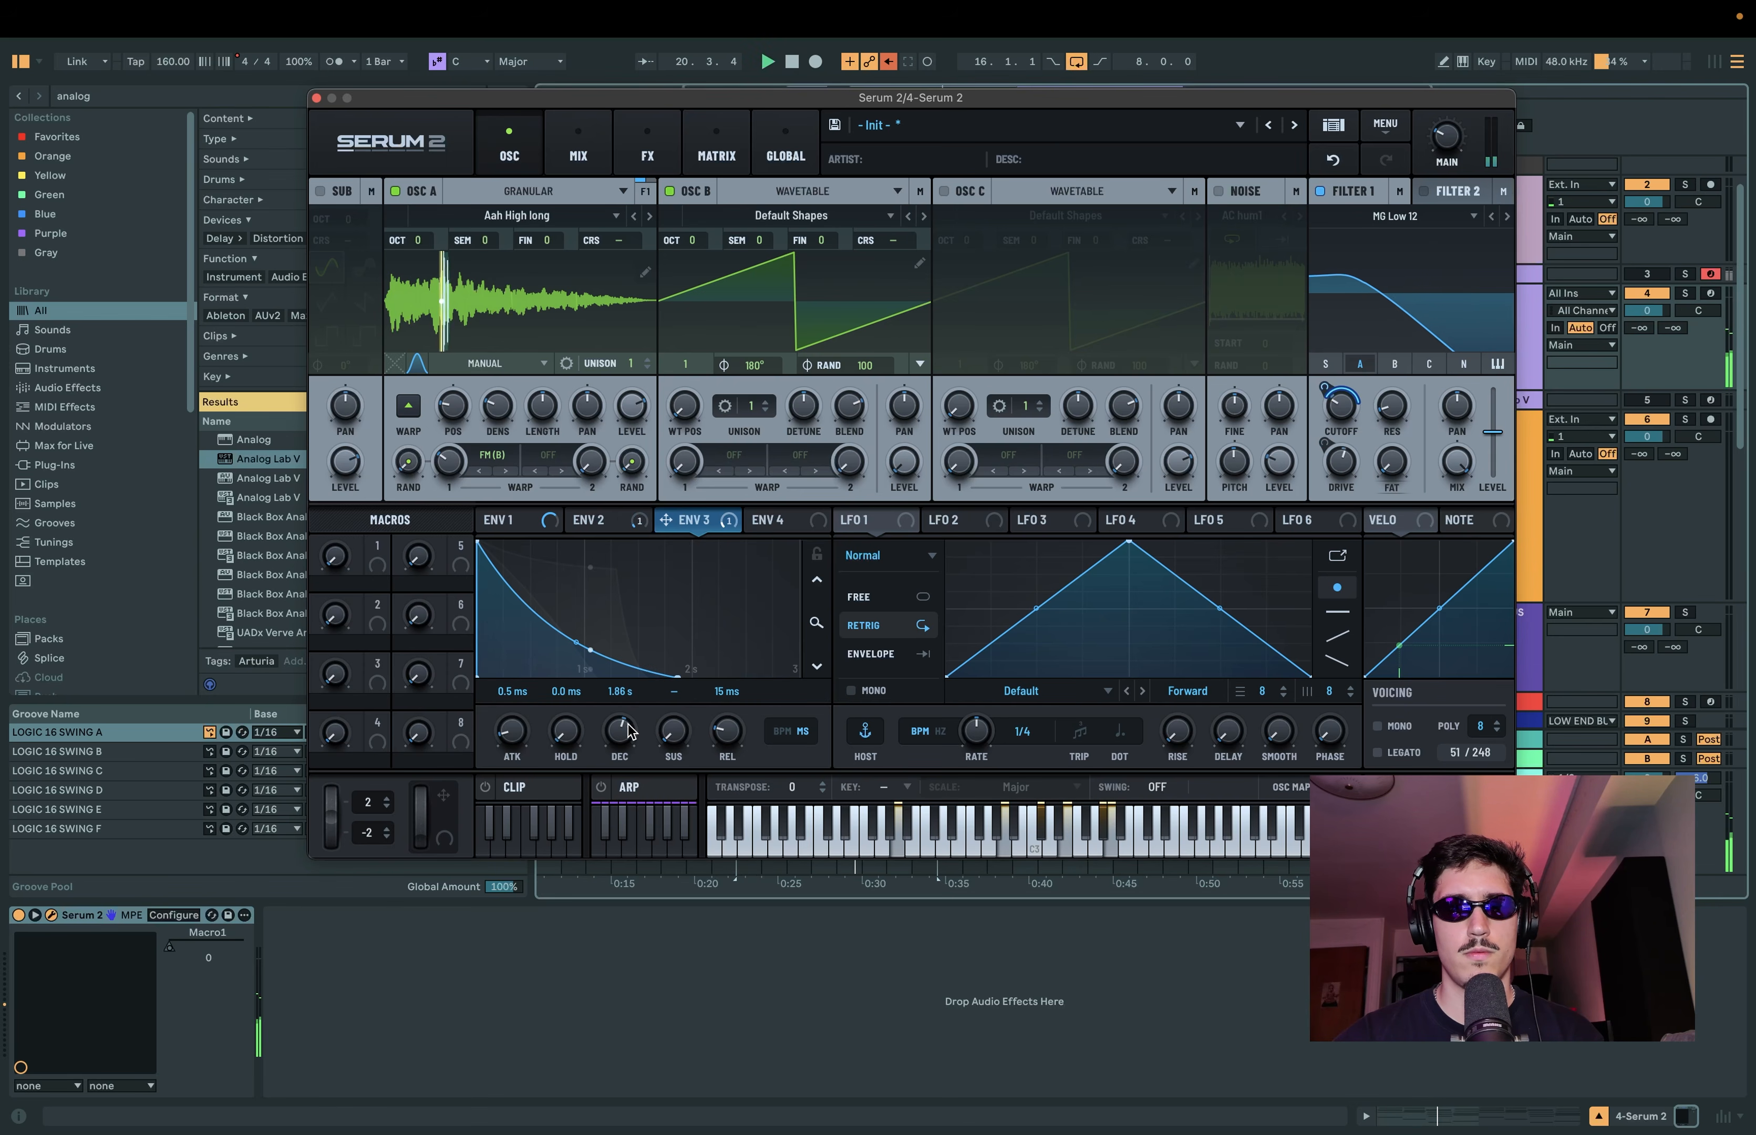
left_click_drag(629, 730, 639, 611)
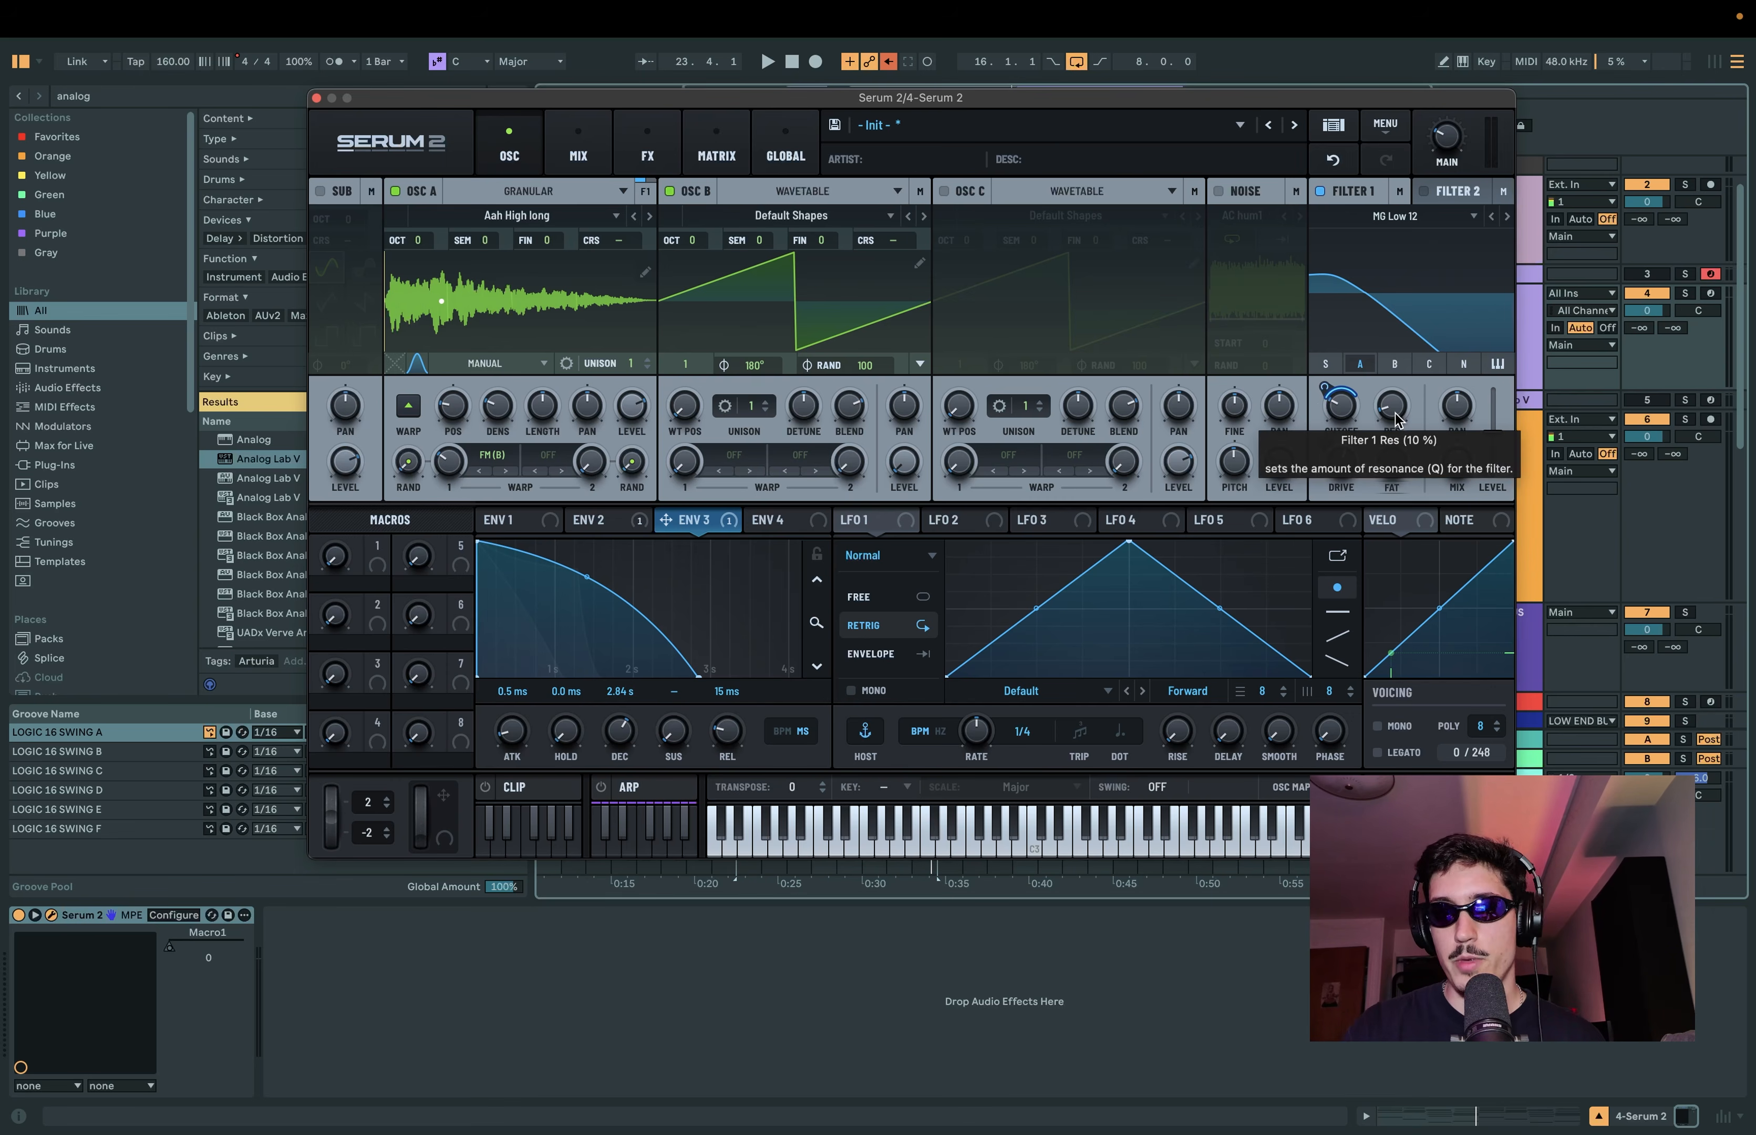
Raise Filter 1's resonance moderately and switch LFO 1 to the Chaos: Lorenz type.
left_click_drag(1394, 418, 1399, 344)
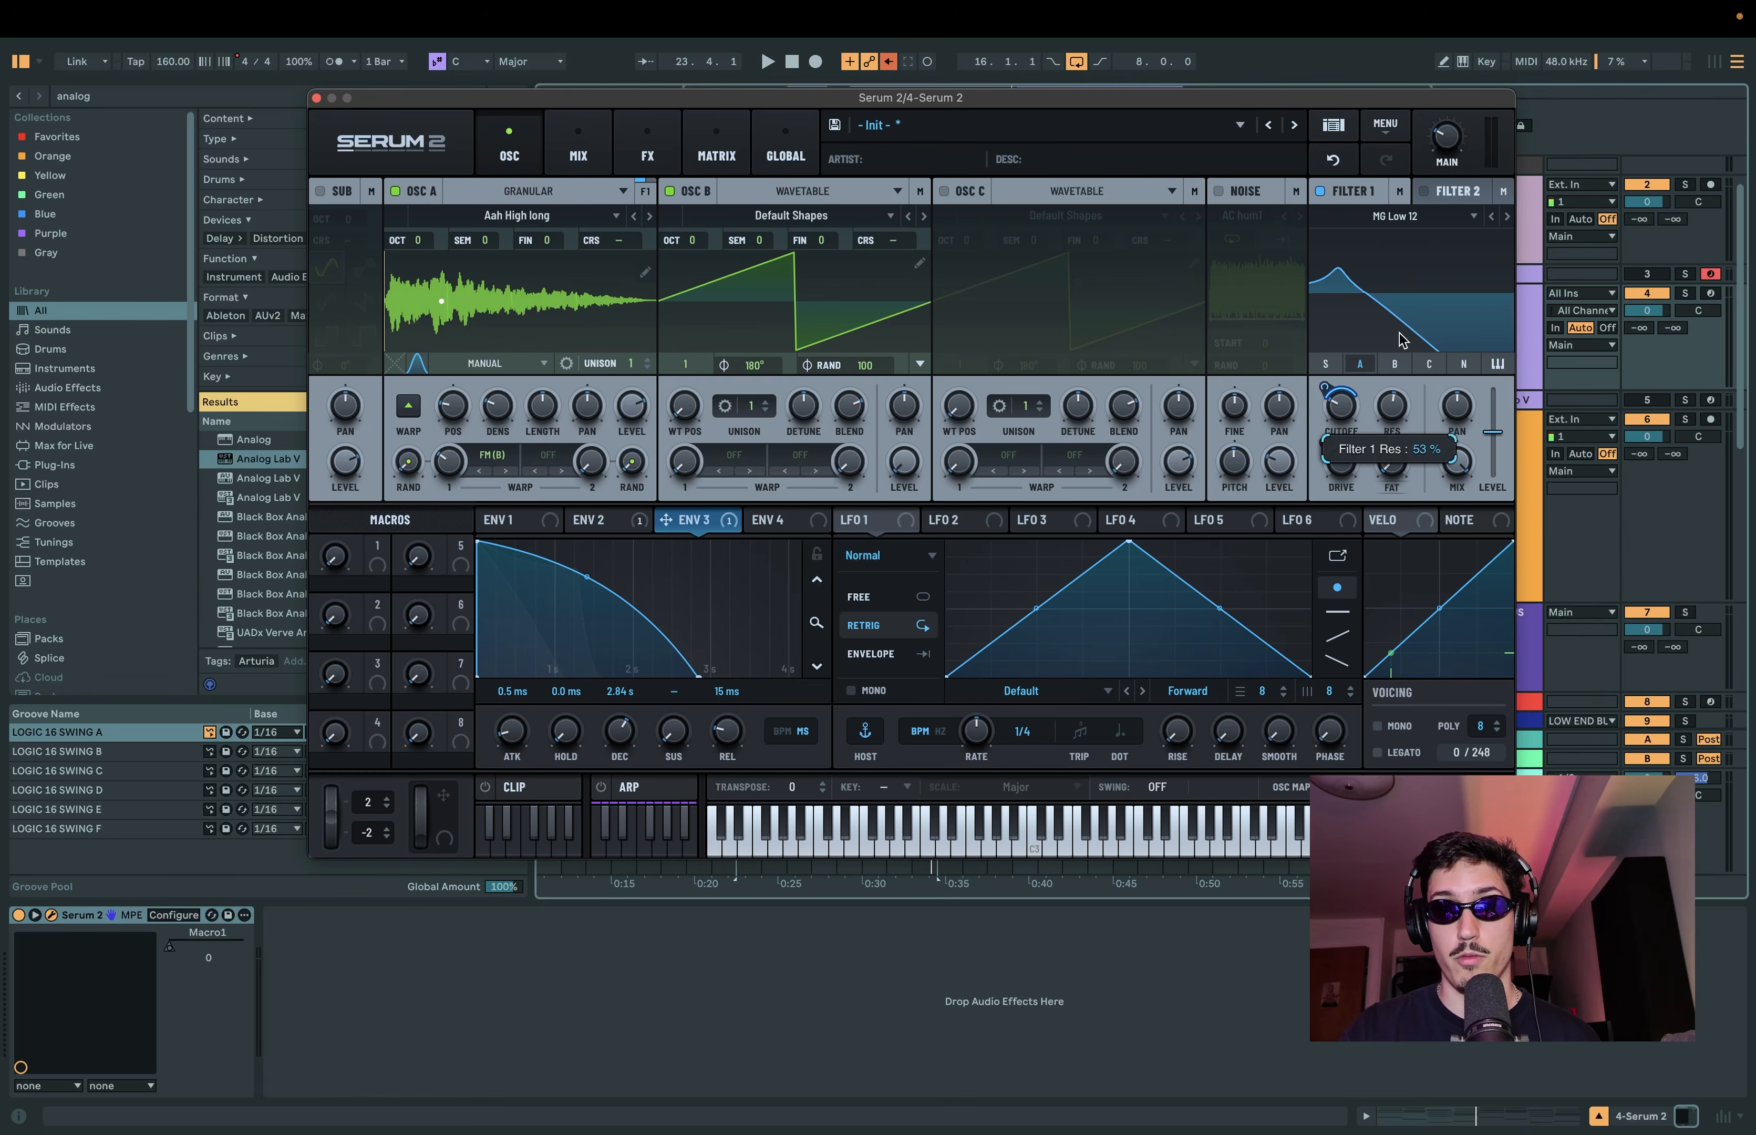
left_click_drag(1409, 434, 1393, 407)
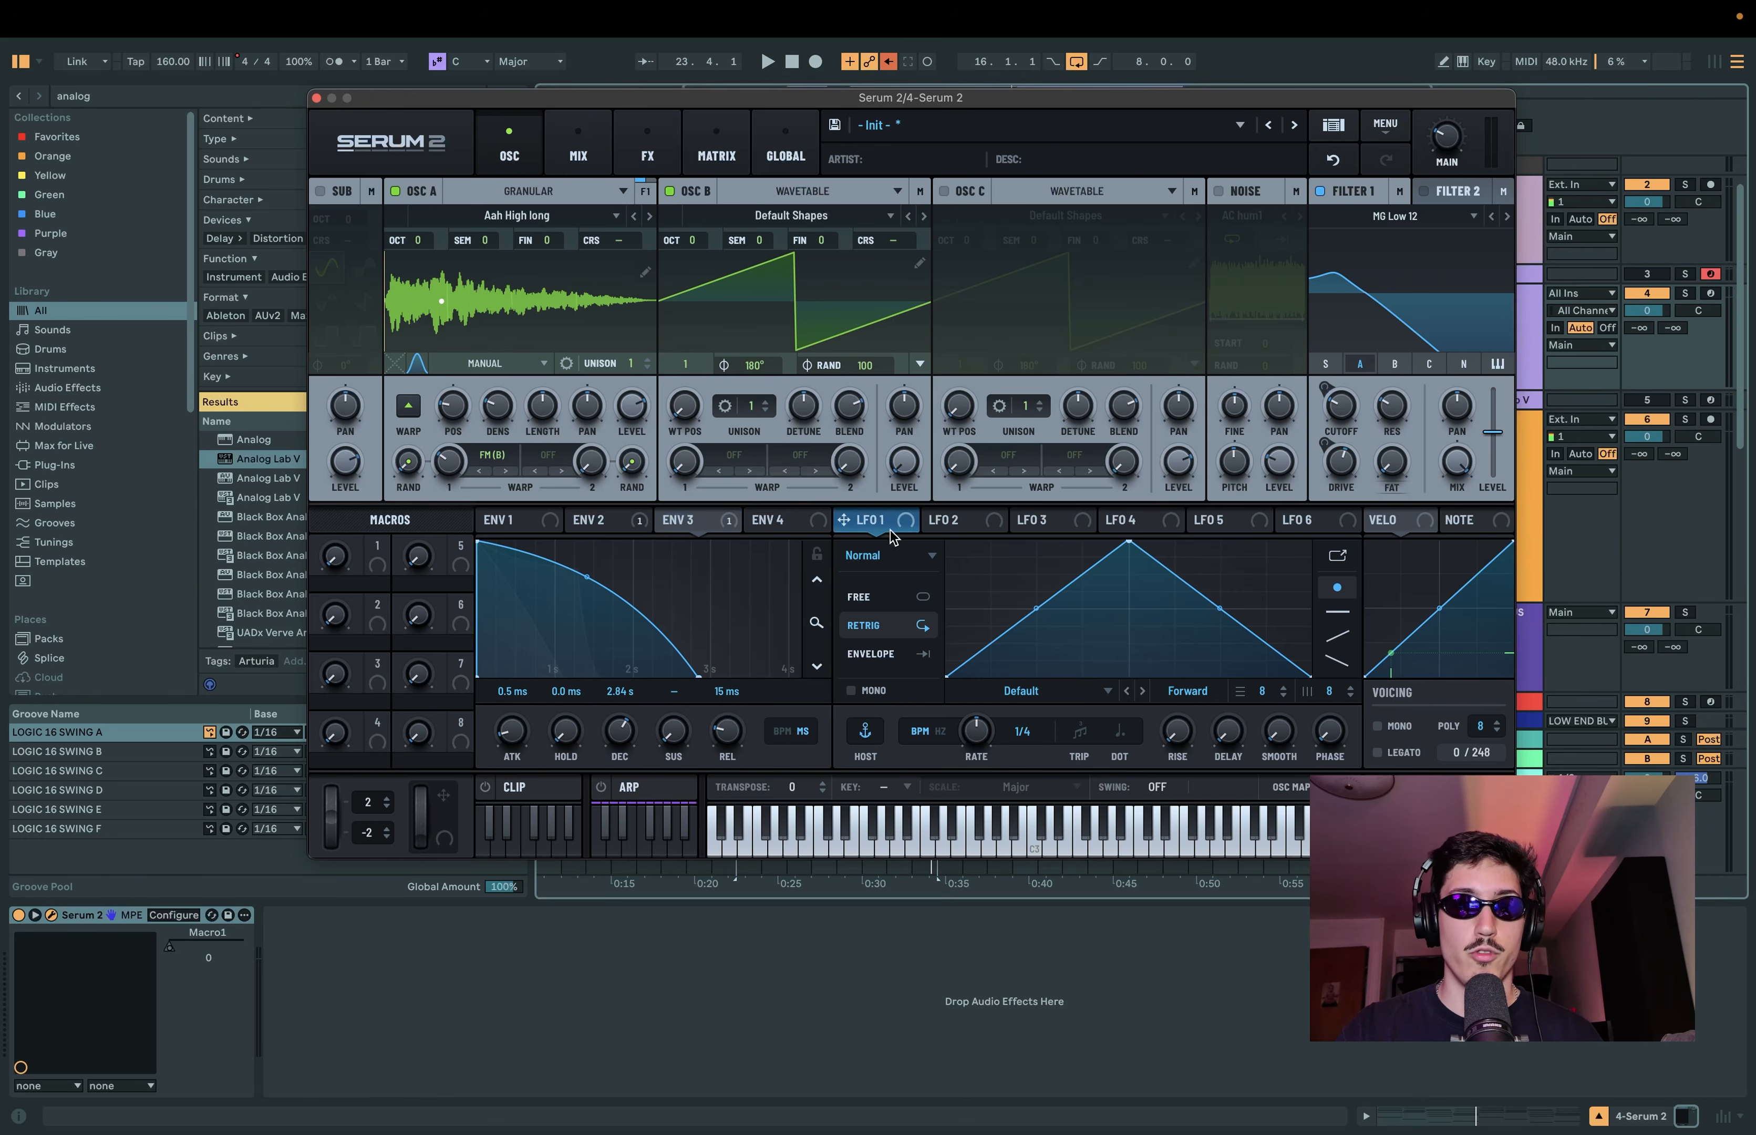
left_click(915, 558)
left_click(911, 622)
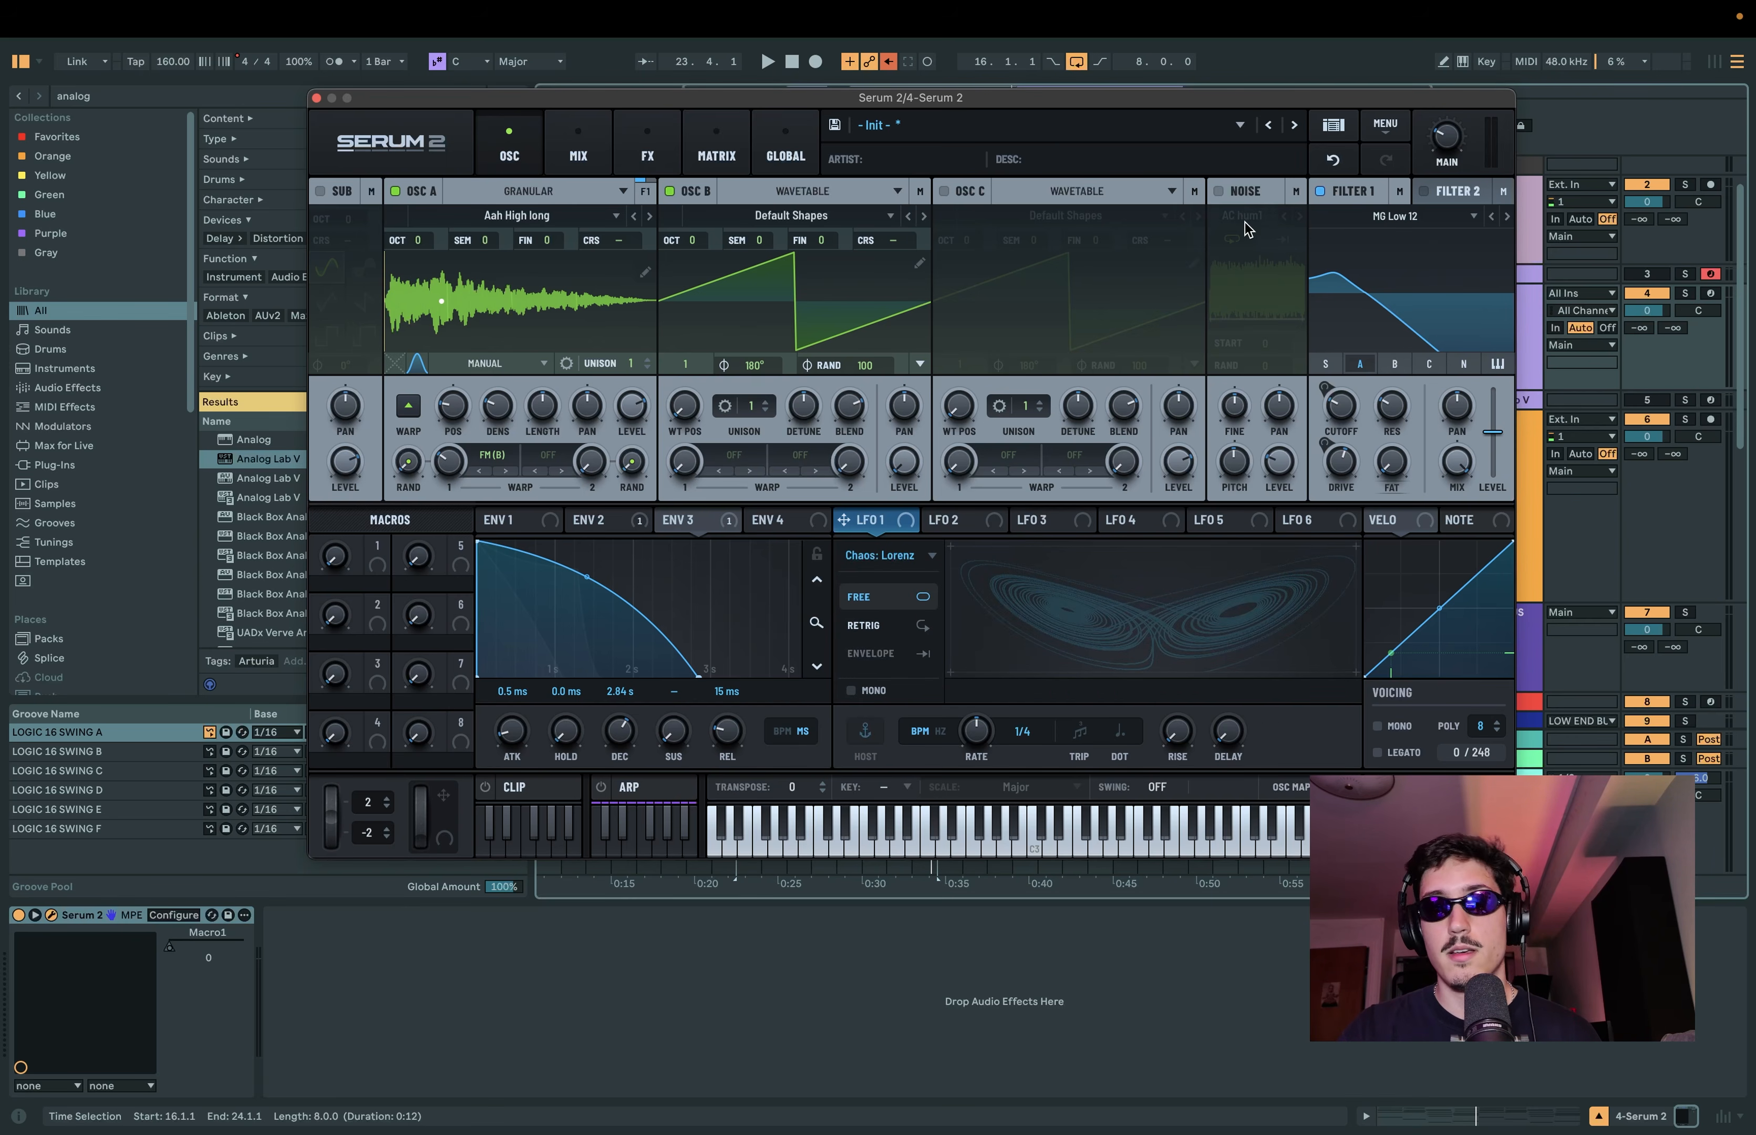
Enable the noise oscillator and load the Air Can 2 sample into it.
left_click(1225, 193)
left_click(1271, 217)
mouse_move(1274, 242)
left_click(1457, 373)
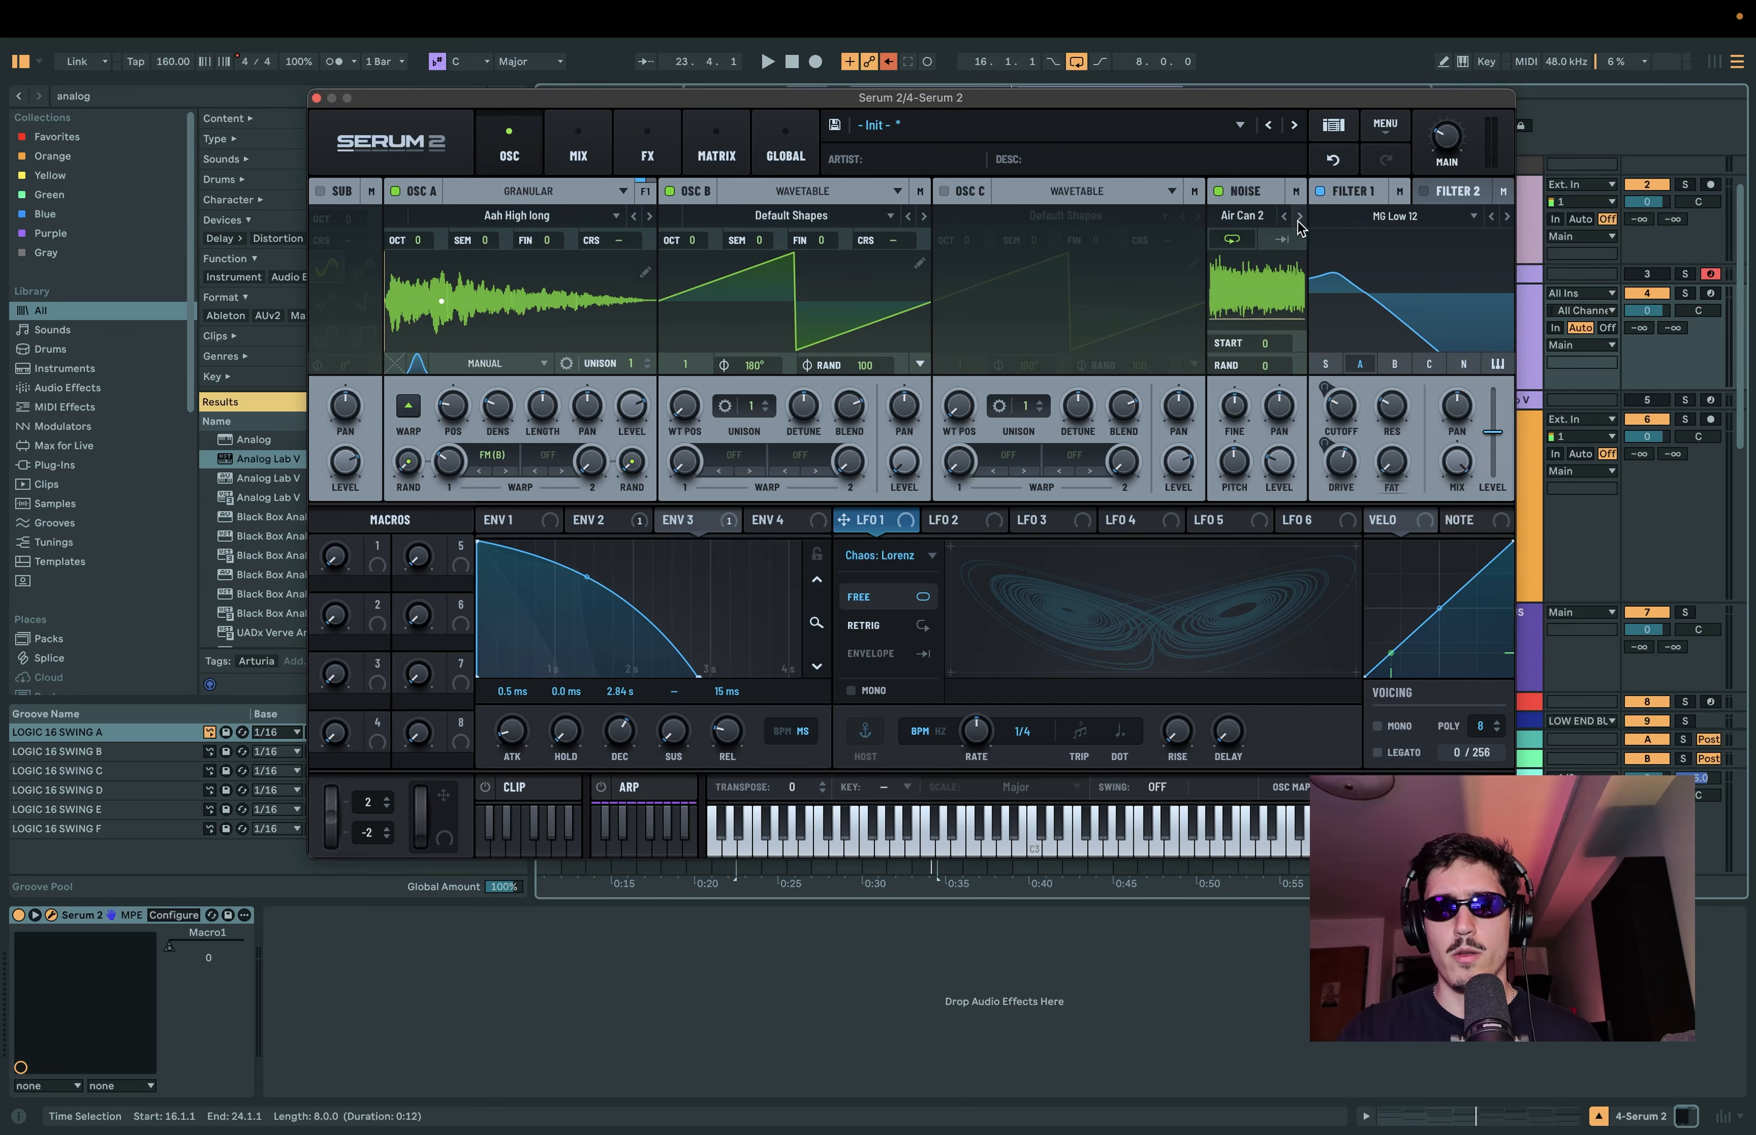
Assign the noise oscillator as a modulation source to Filter 1's resonance and listen to the loop.
left_click_drag(1246, 200, 1341, 408)
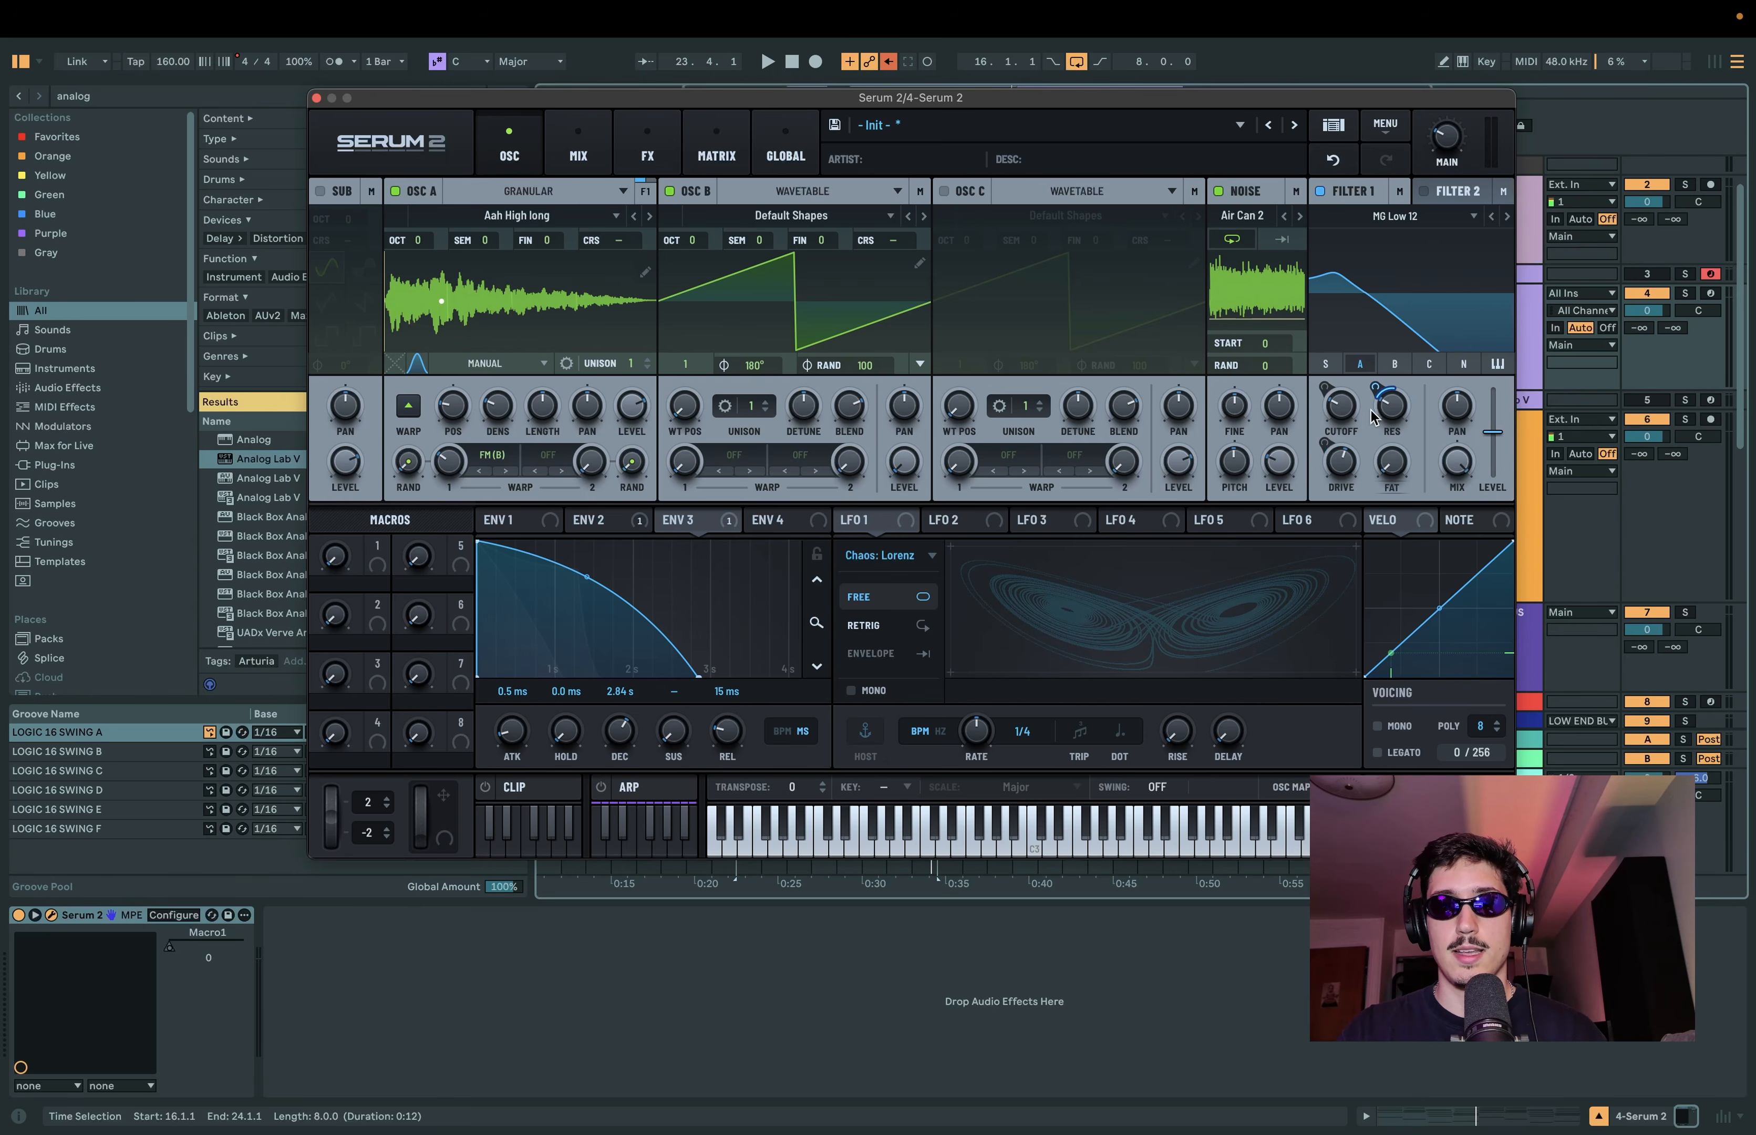
key("space")
mouse_move(1390, 416)
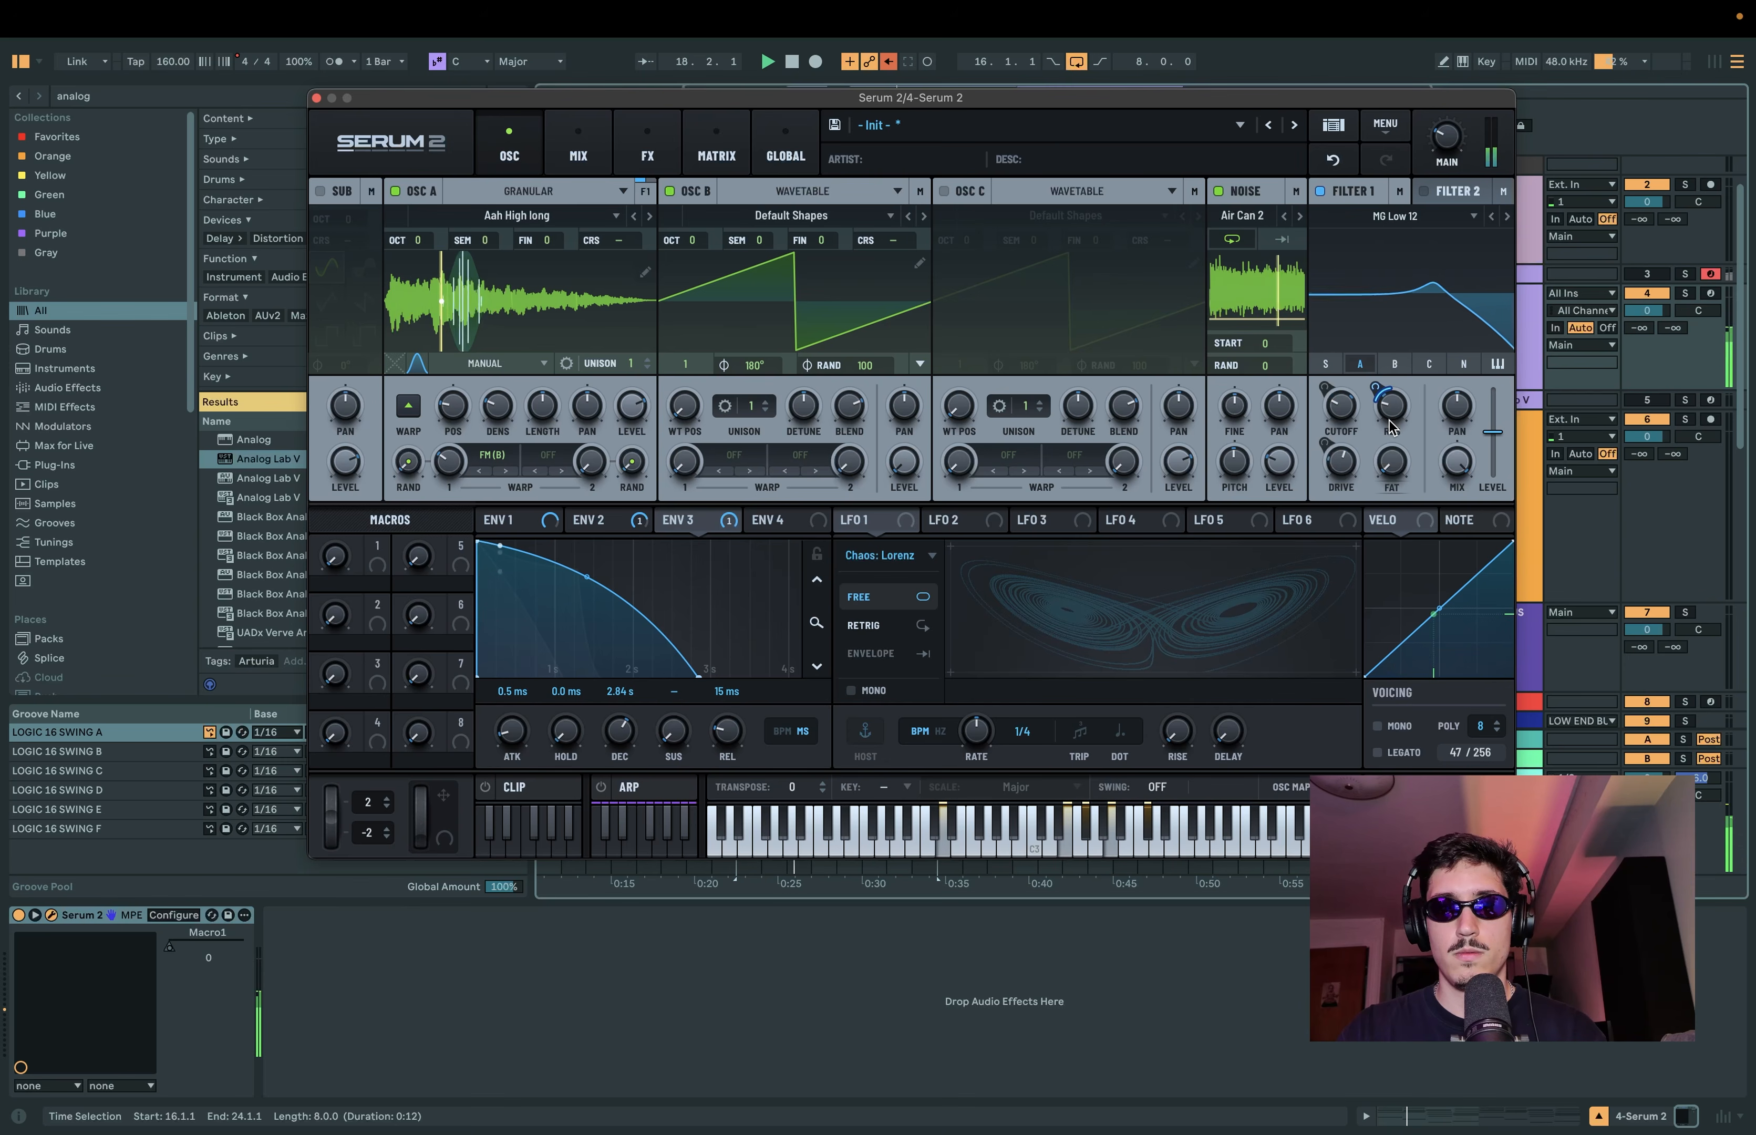
key("space")
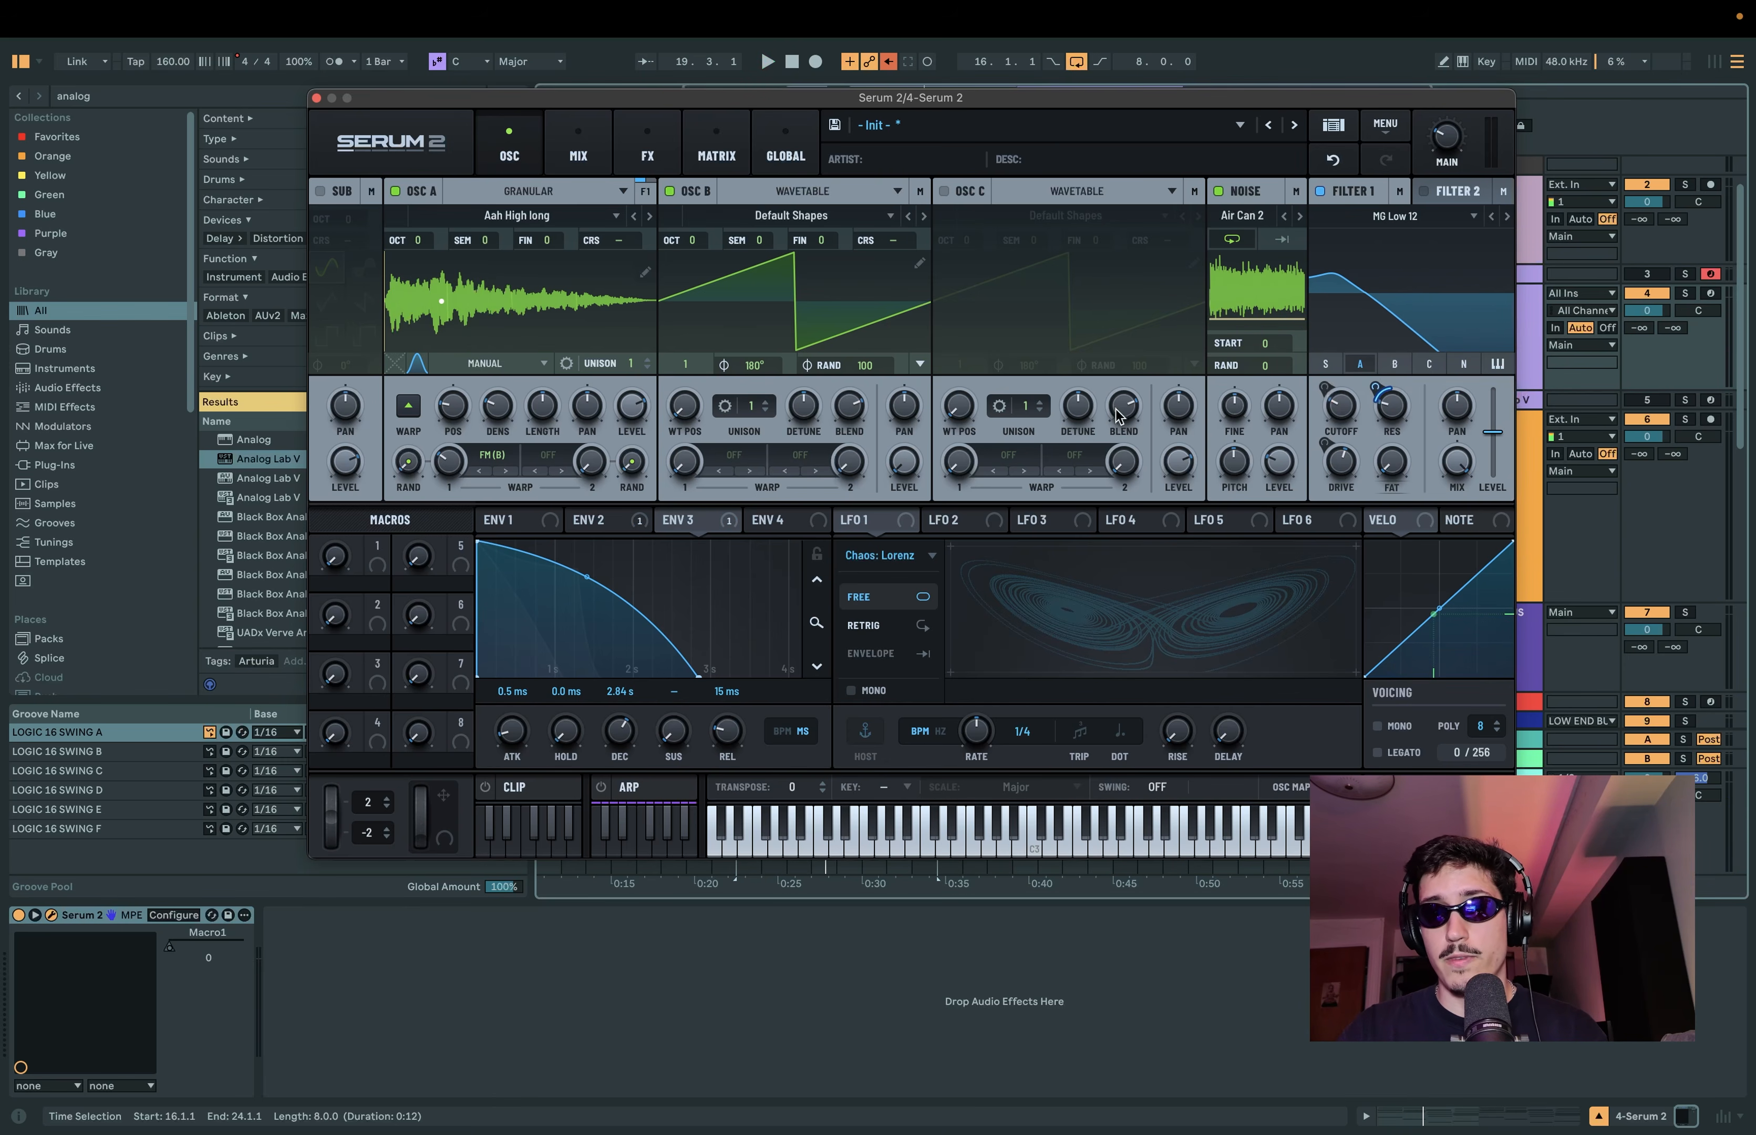
Lower the noise oscillator's pitch and adjust its modulation amount on Filter 1's resonance during playback.
left_click_drag(1233, 463, 1233, 502)
key("space")
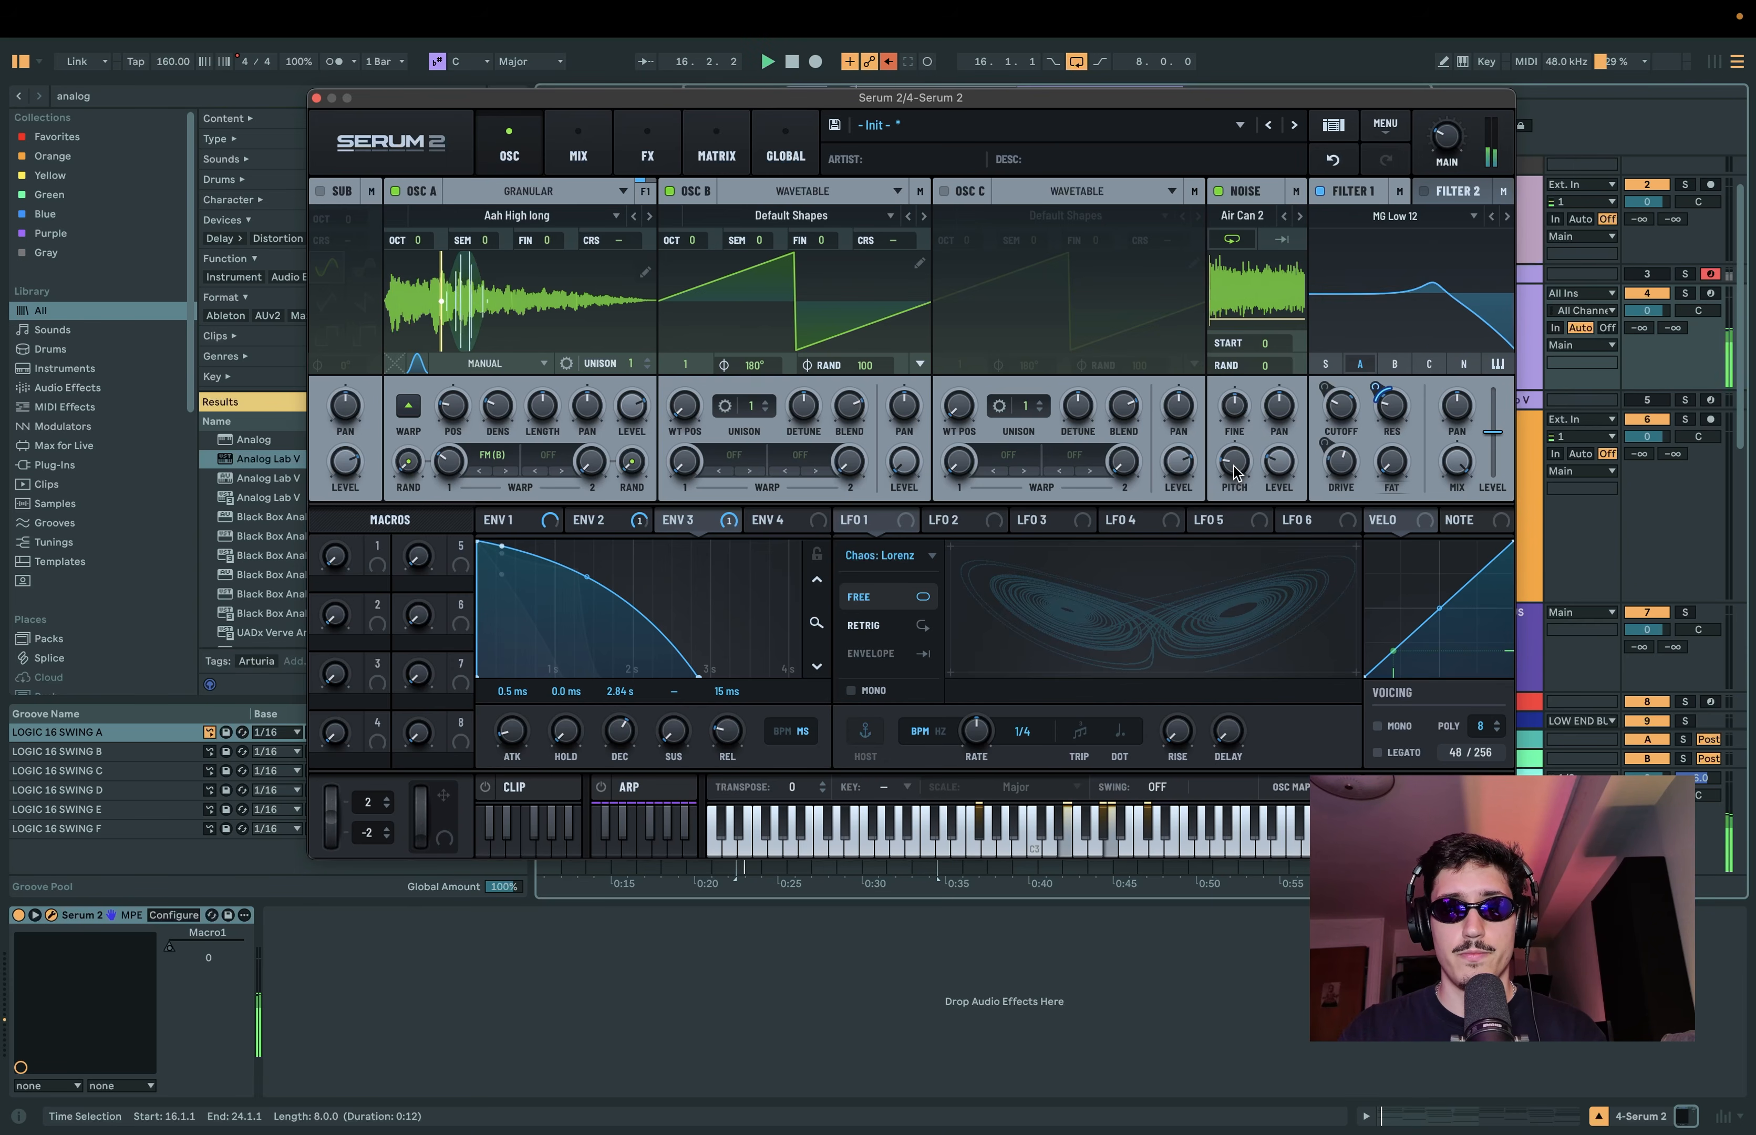
left_click_drag(1376, 390, 1385, 425)
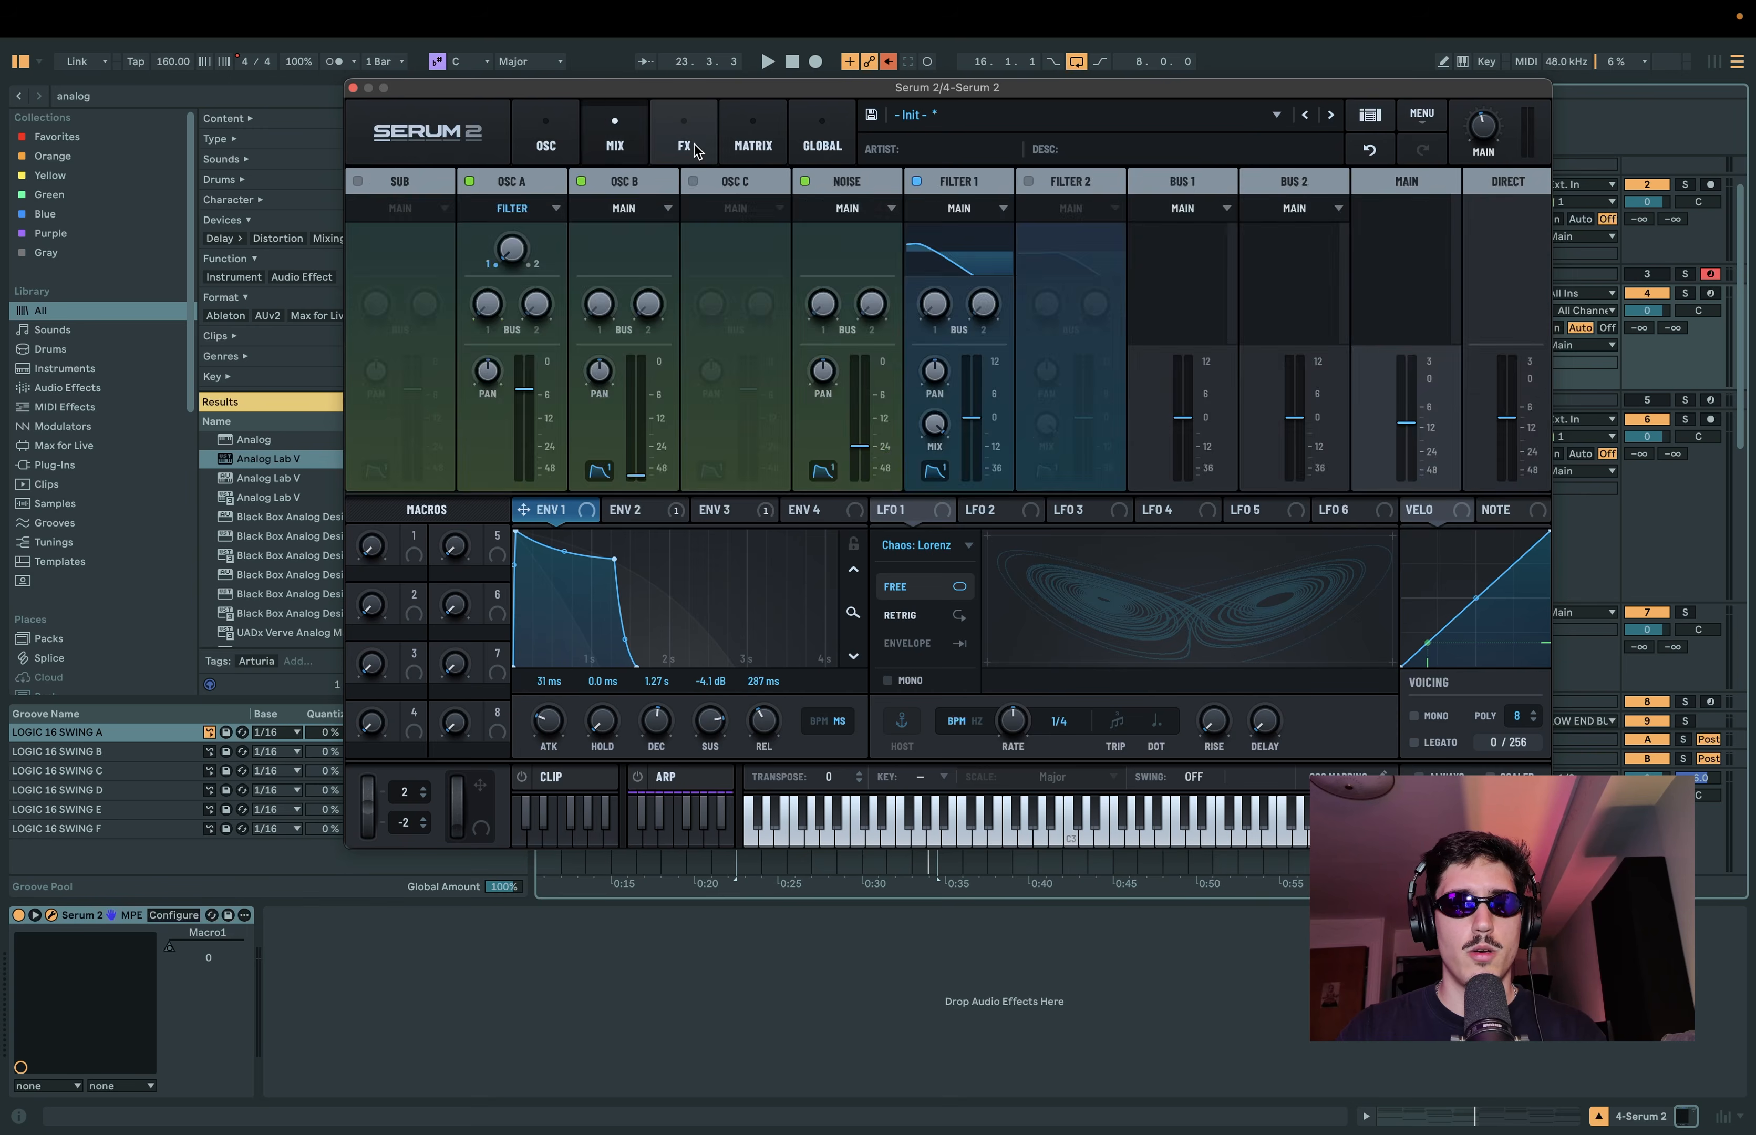
Add a Hall reverb to the main effects chain with its low cut at 43 and listen to the loop.
left_click(683, 140)
left_click(369, 215)
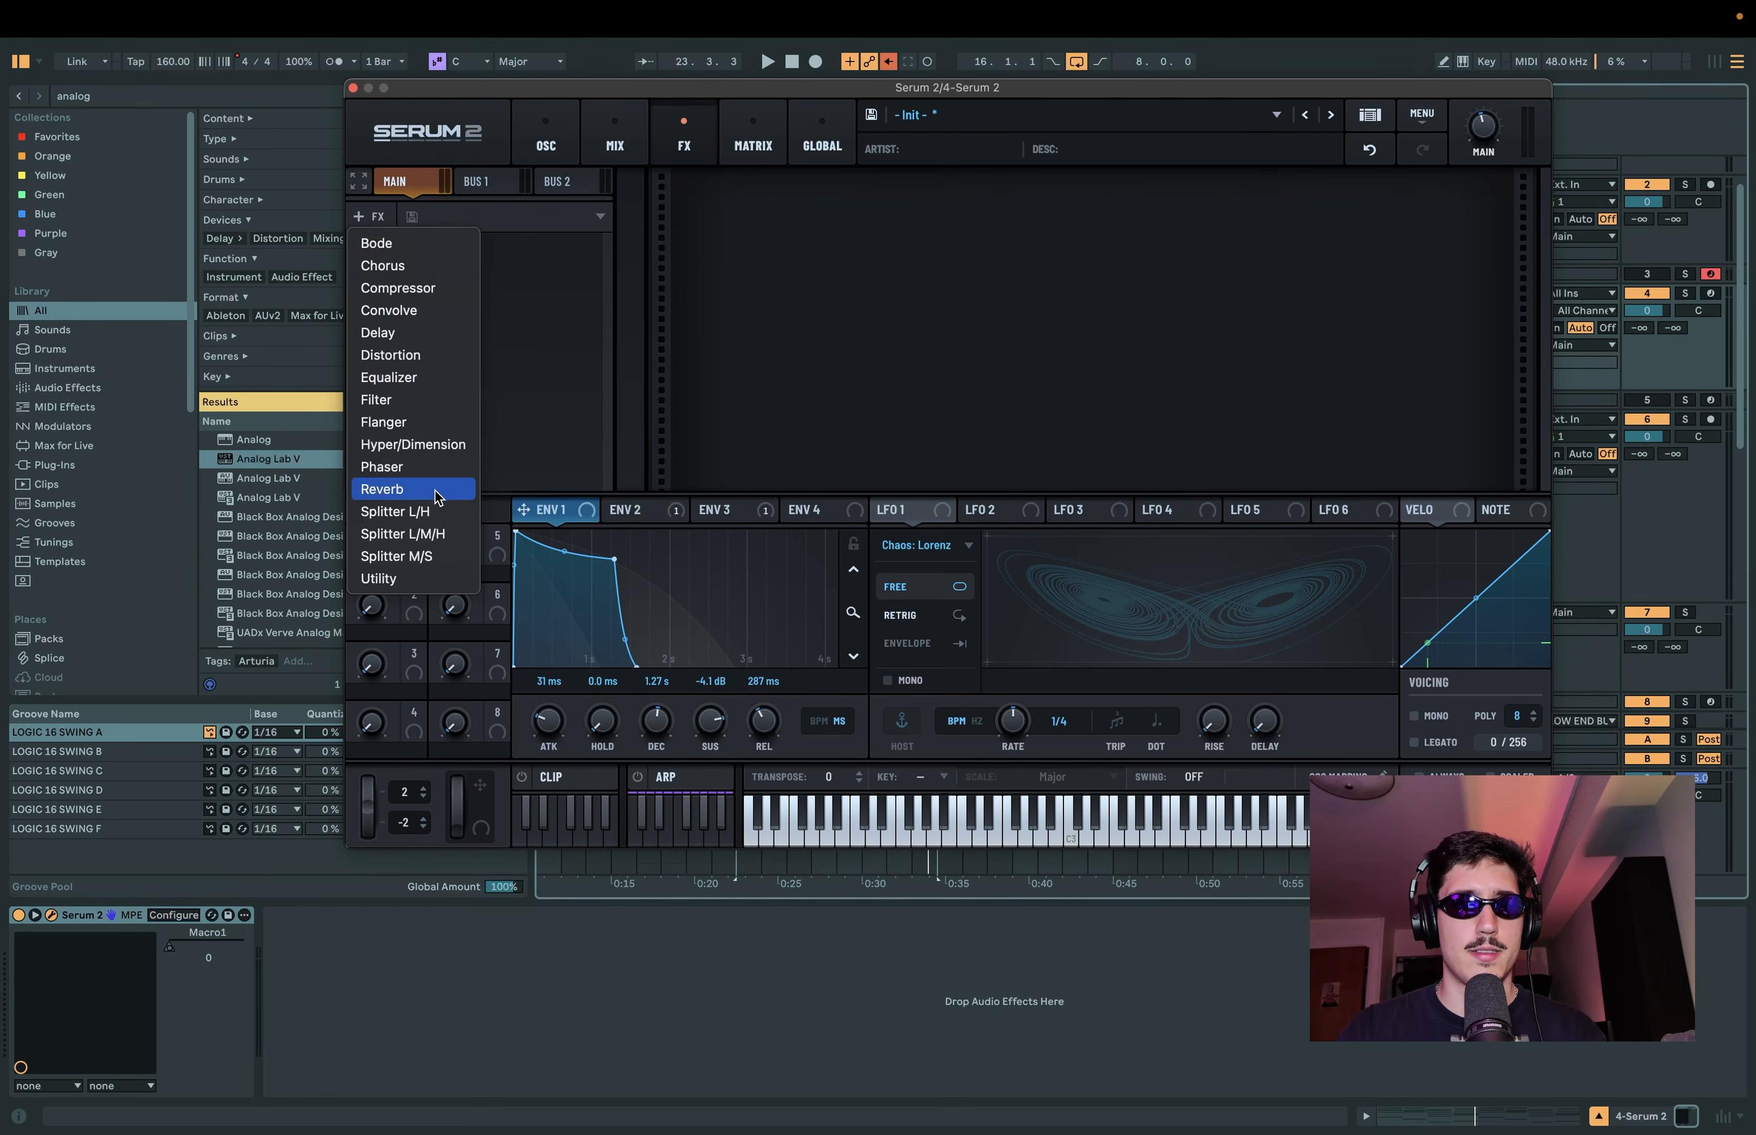
left_click(382, 489)
left_click_drag(939, 248, 958, 151)
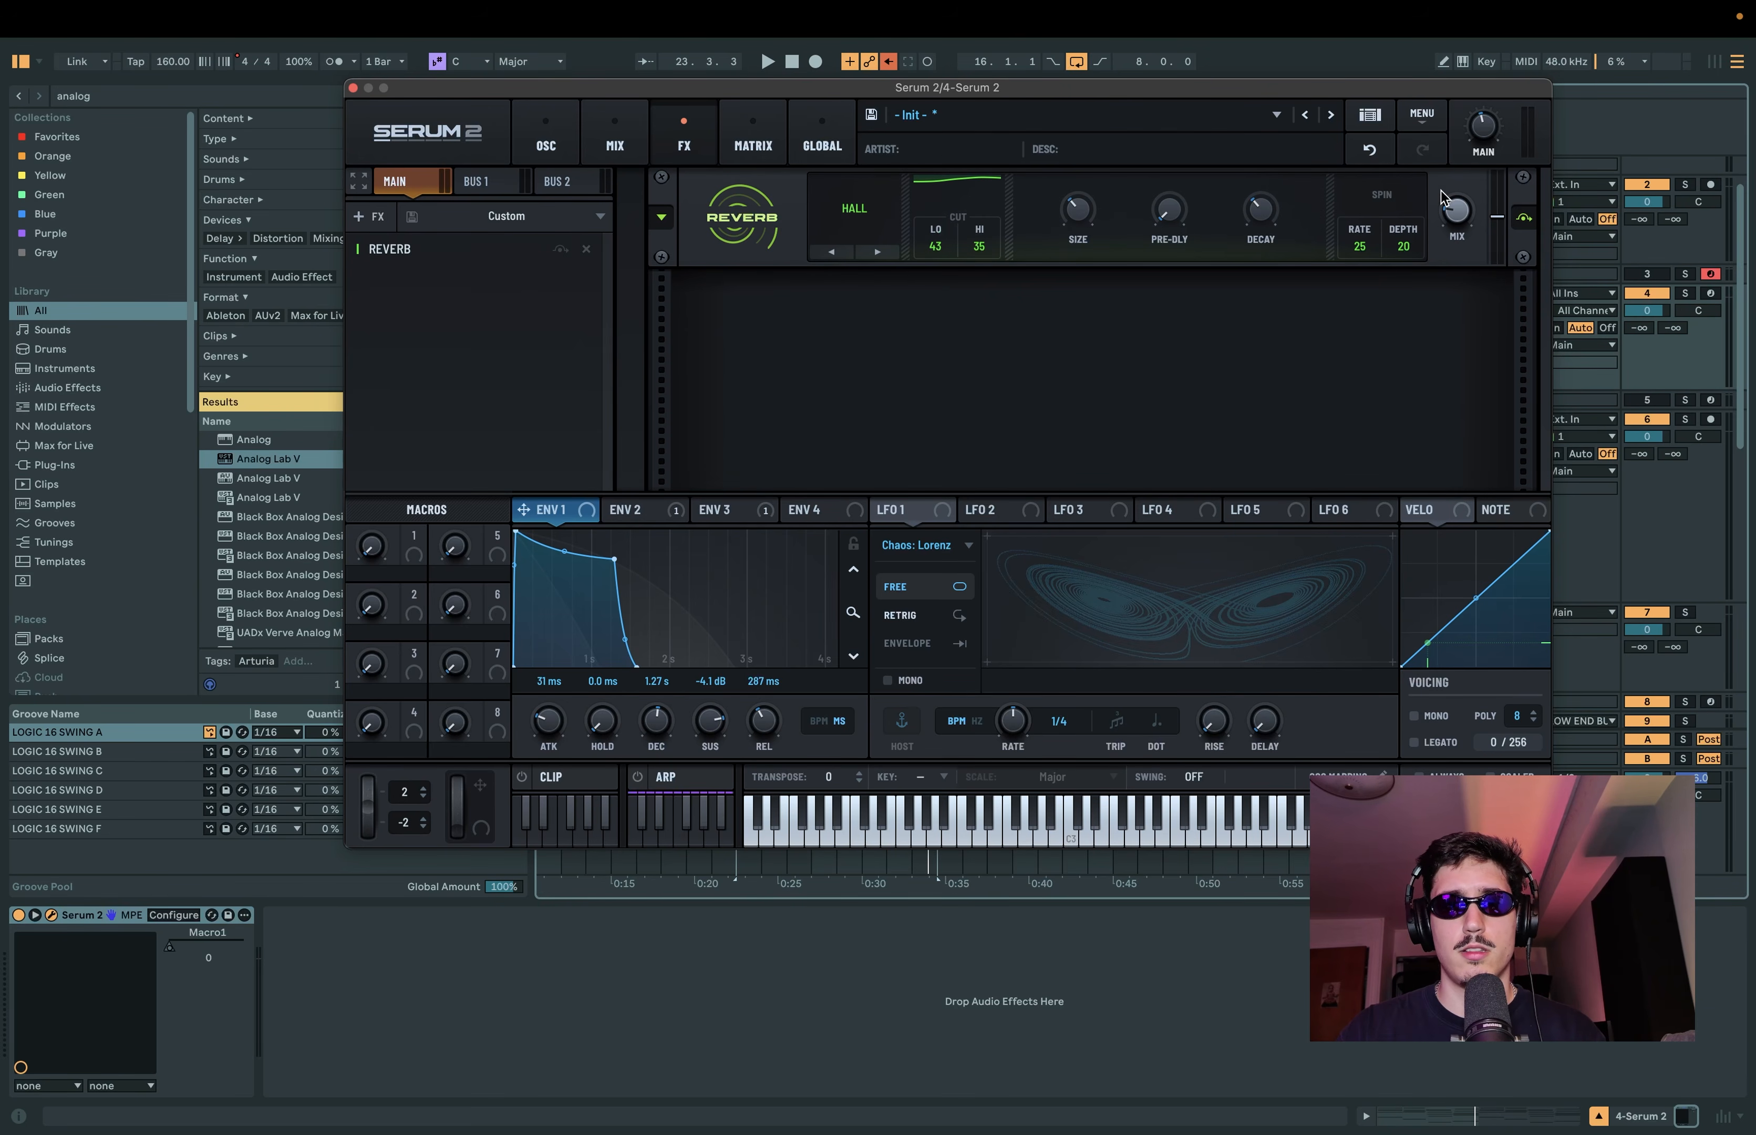
mouse_move(1521, 7)
left_click_drag(1103, 98, 1082, 151)
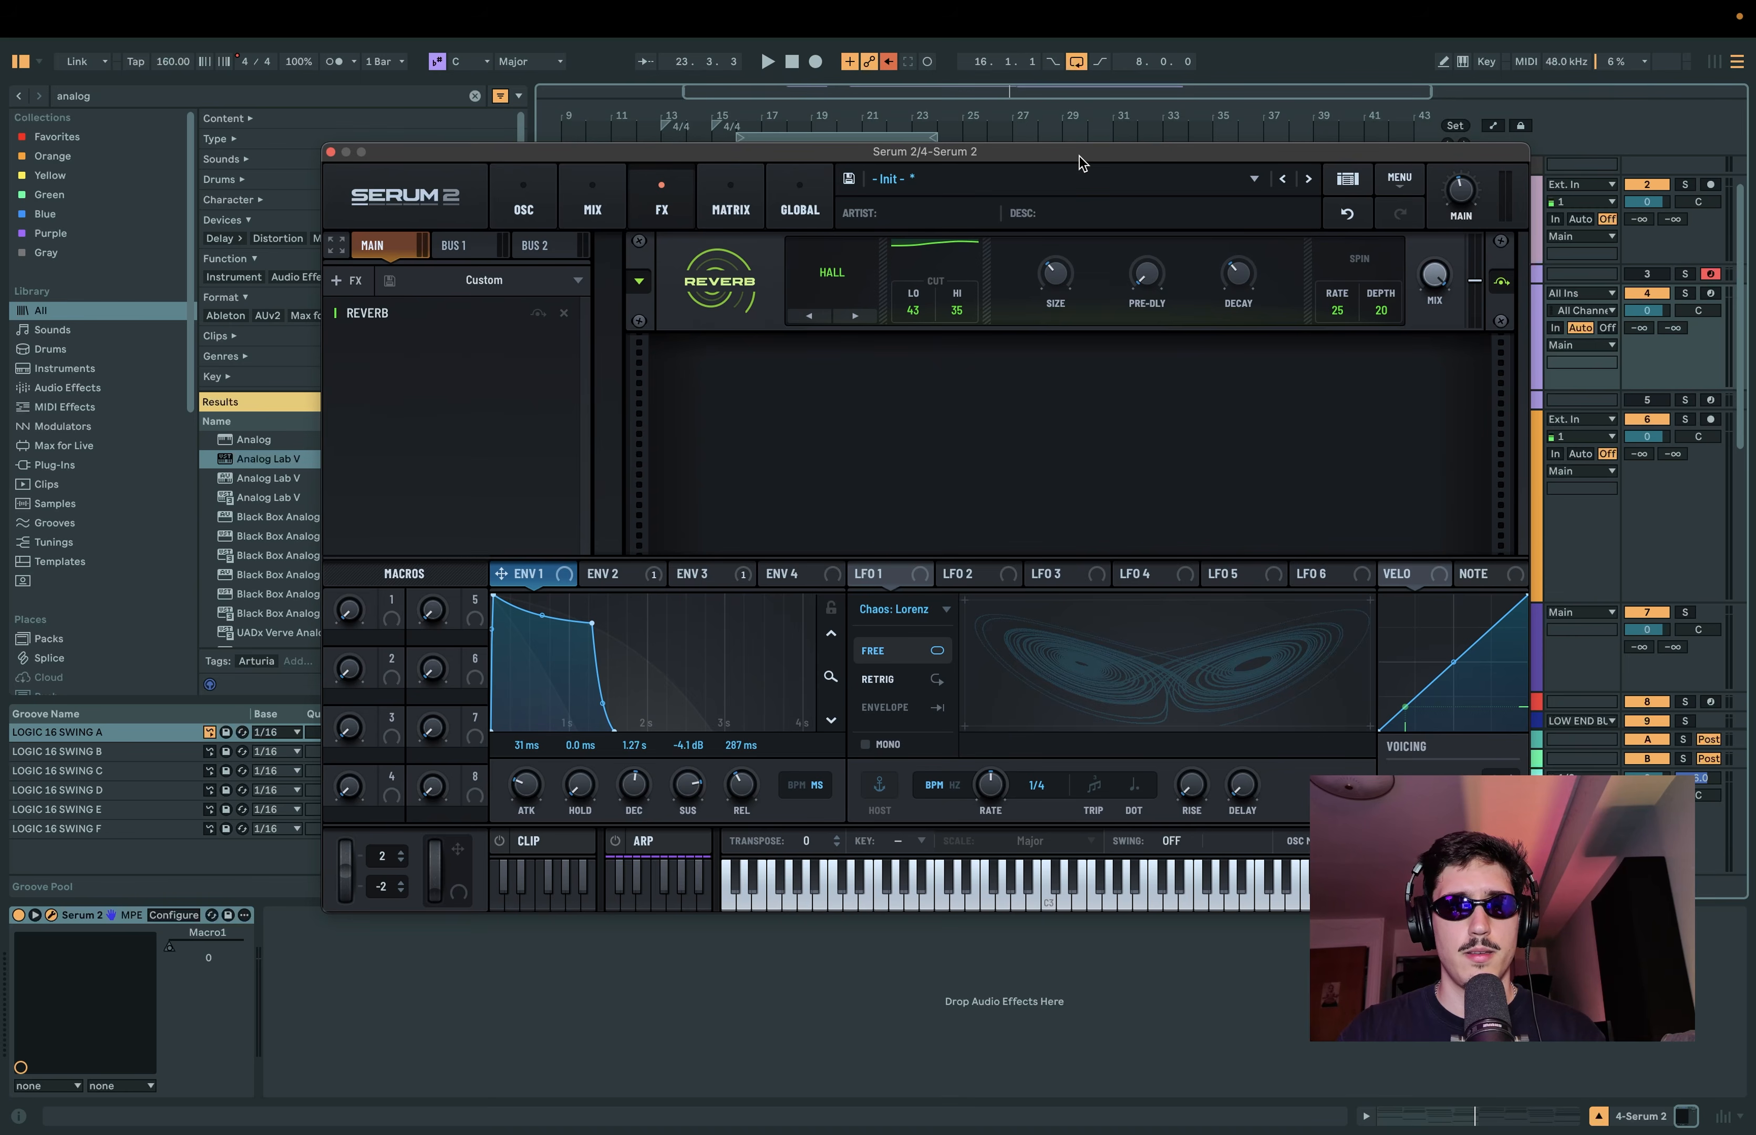
key("space")
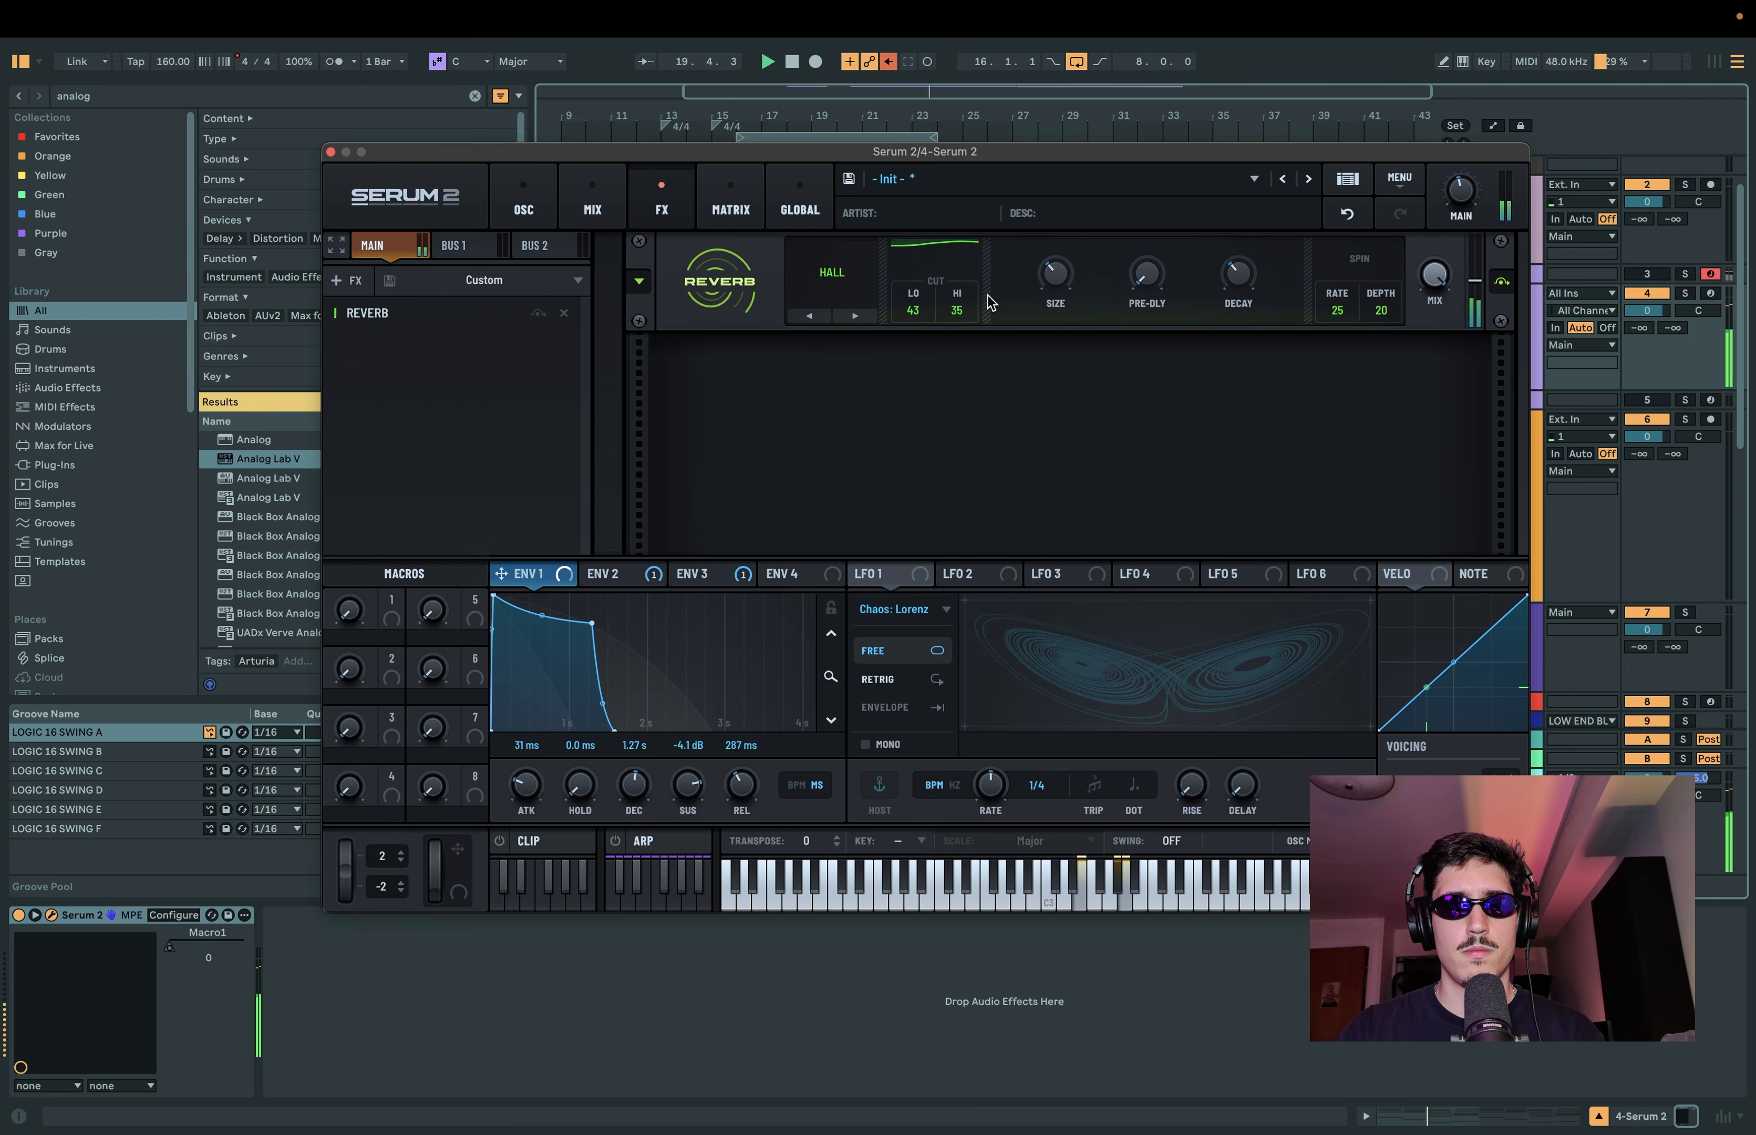
key("space")
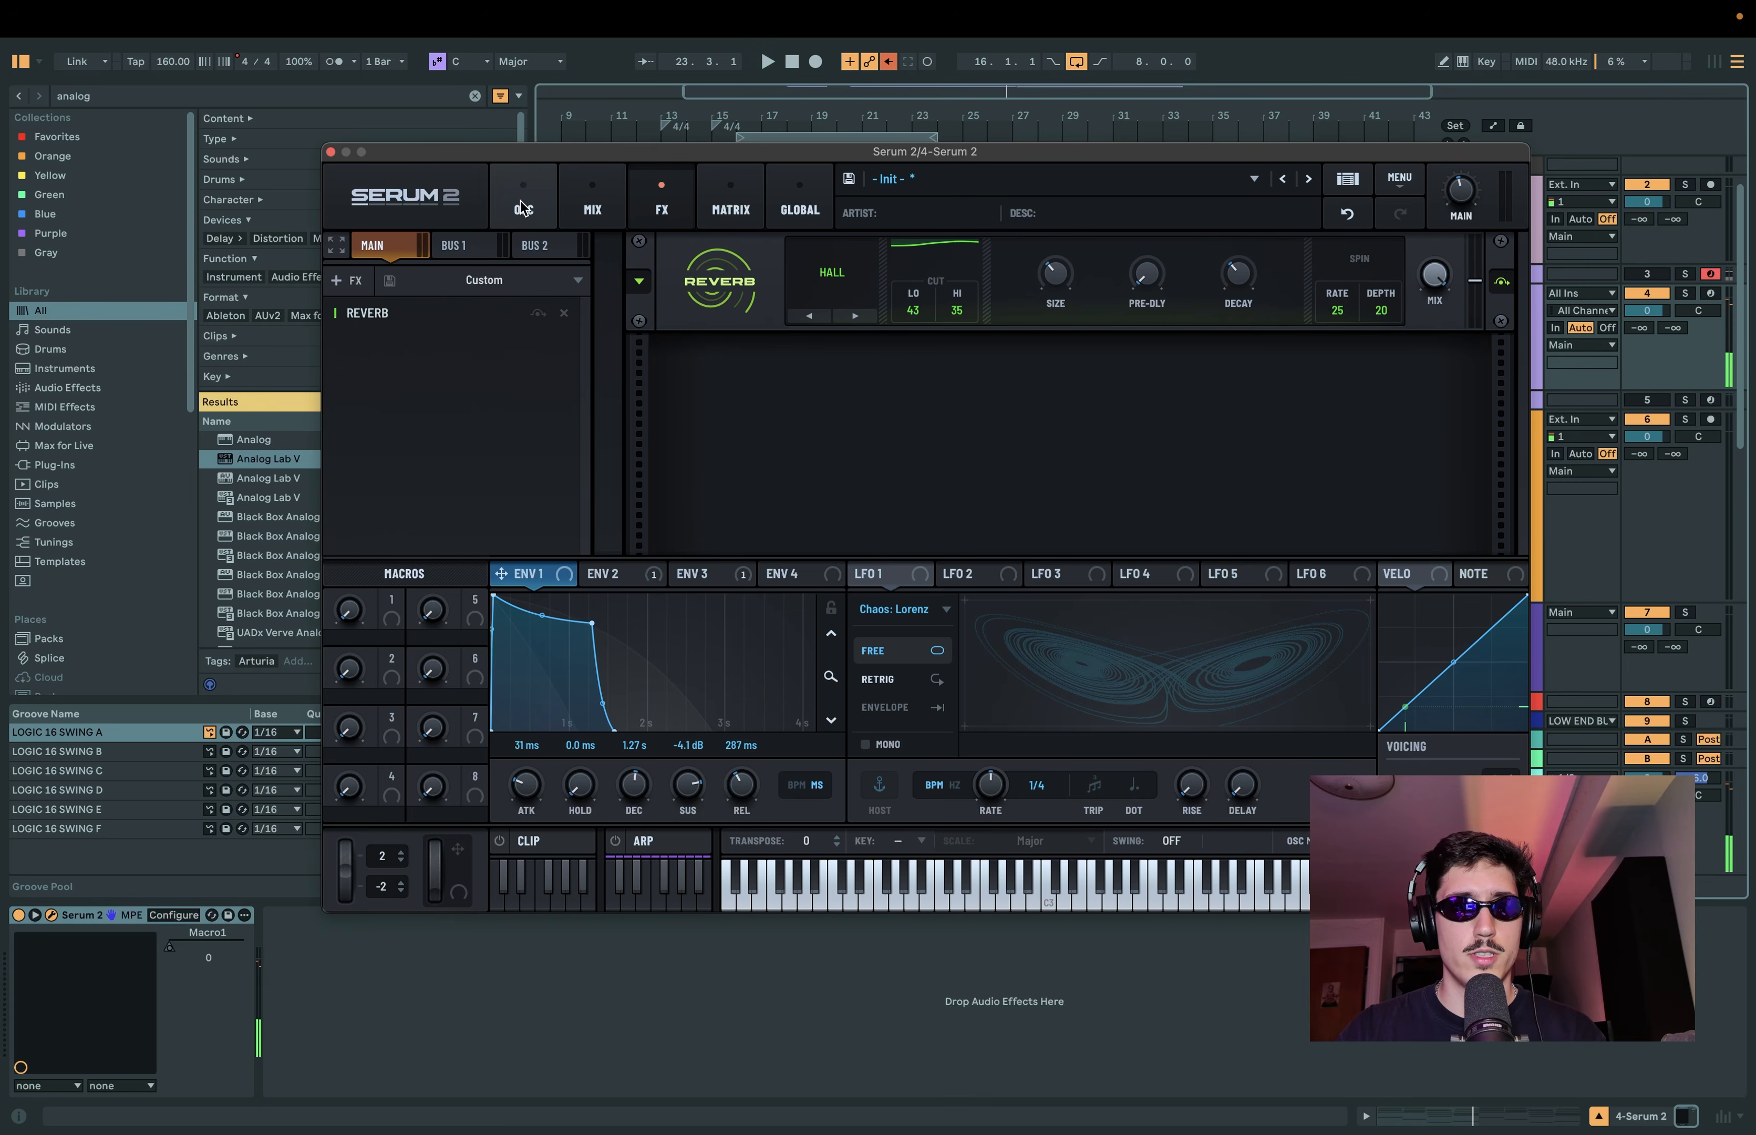
Add a Delay ahead of the Reverb and narrow the bandwidth of the delay's filter.
left_click(347, 281)
left_click(377, 394)
left_click_drag(435, 343, 512, 303)
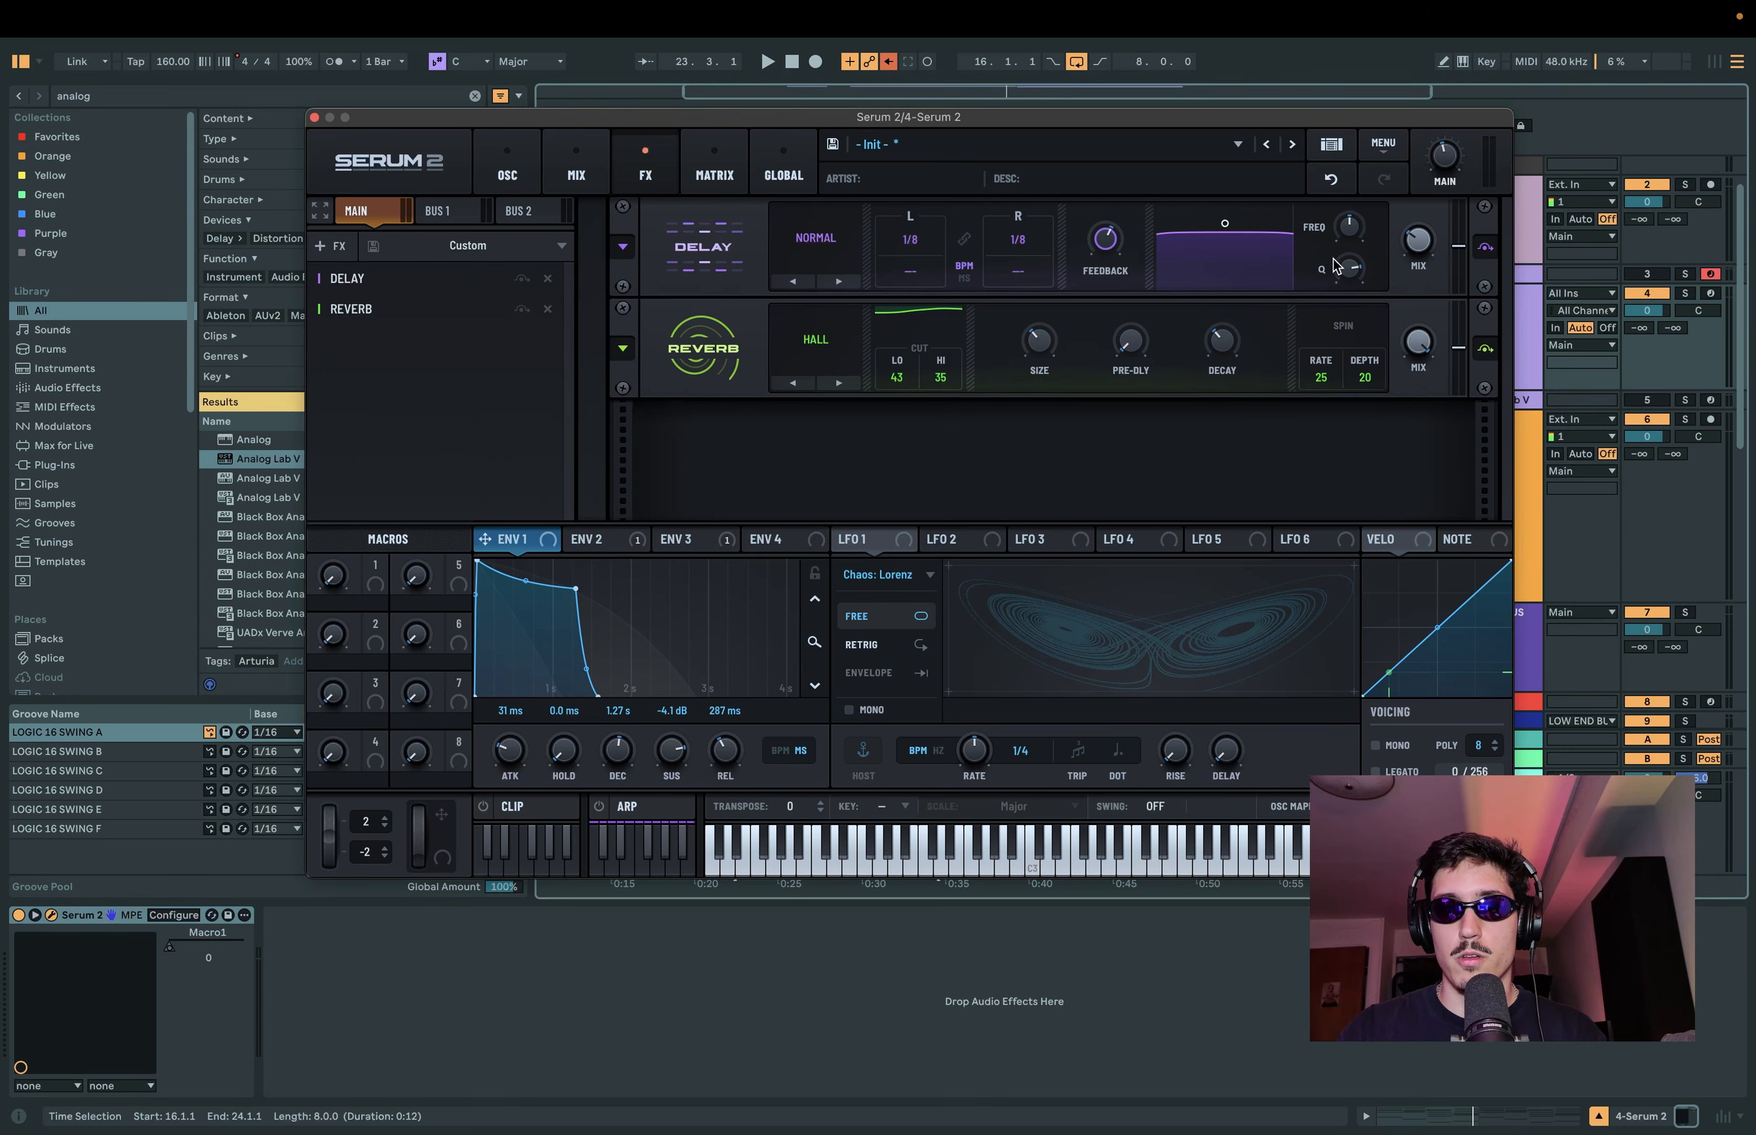
left_click_drag(1336, 267, 1361, 221)
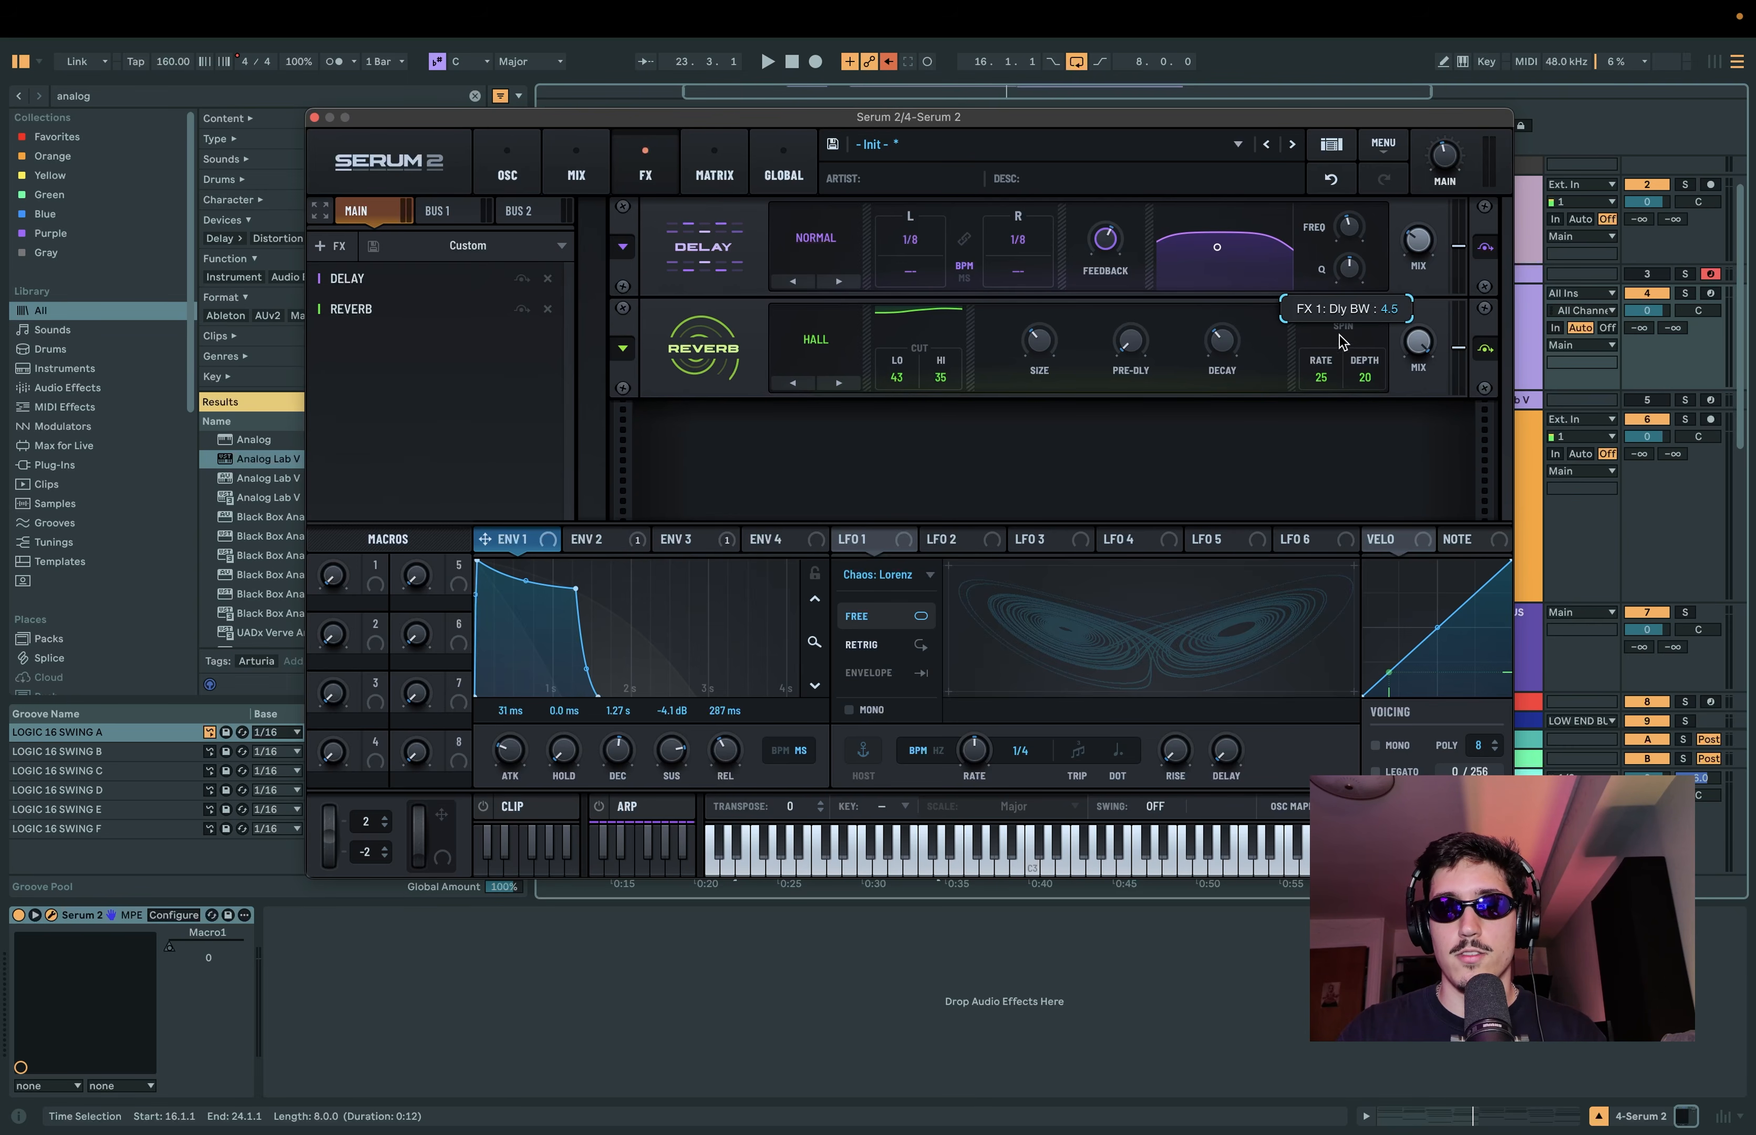
mouse_move(1343, 304)
left_mouse_down()
mouse_move(1356, 221)
mouse_move(1344, 288)
left_mouse_up()
mouse_move(1224, 261)
left_mouse_down()
mouse_move(1221, 222)
mouse_move(1190, 286)
mouse_move(1218, 266)
left_mouse_up()
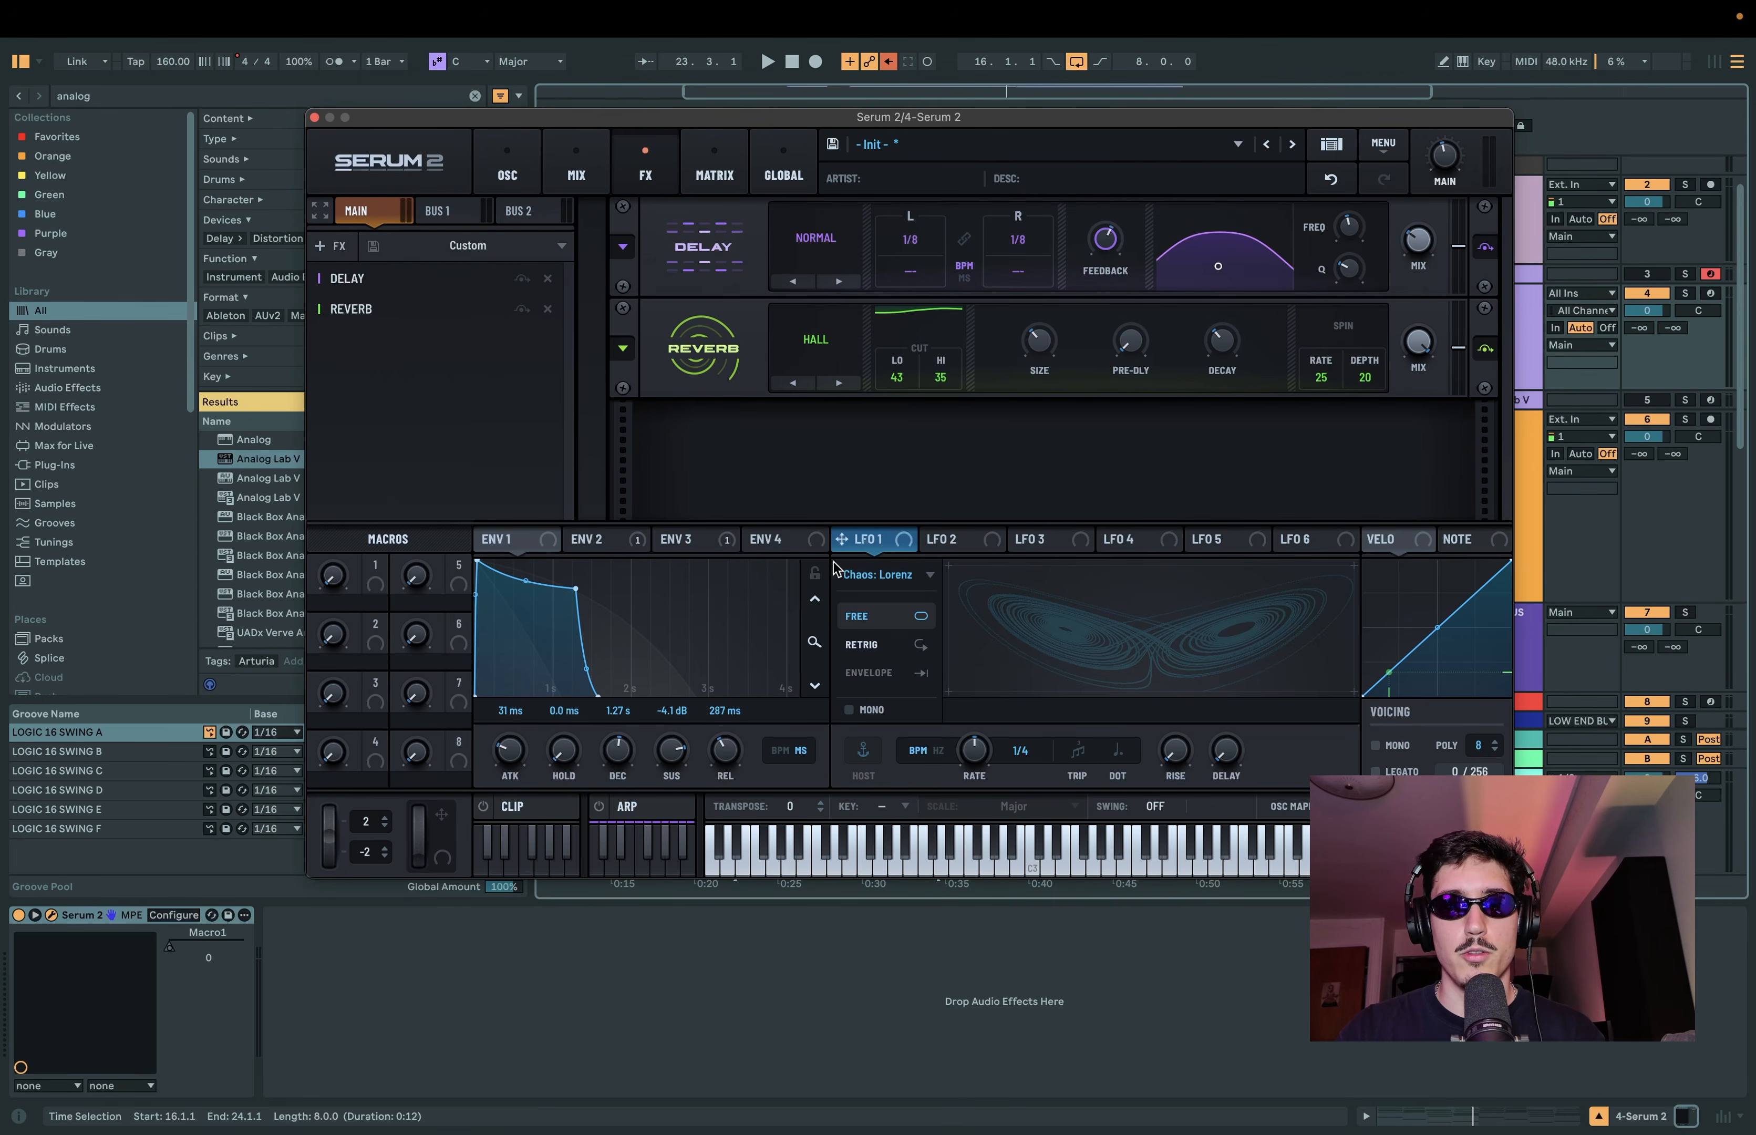
Switch LFO 1 to Chaos: Rossler and assign its two outputs to the delay filter's frequency and bandwidth.
left_click(888, 579)
left_click(911, 670)
left_click_drag(854, 540, 1352, 224)
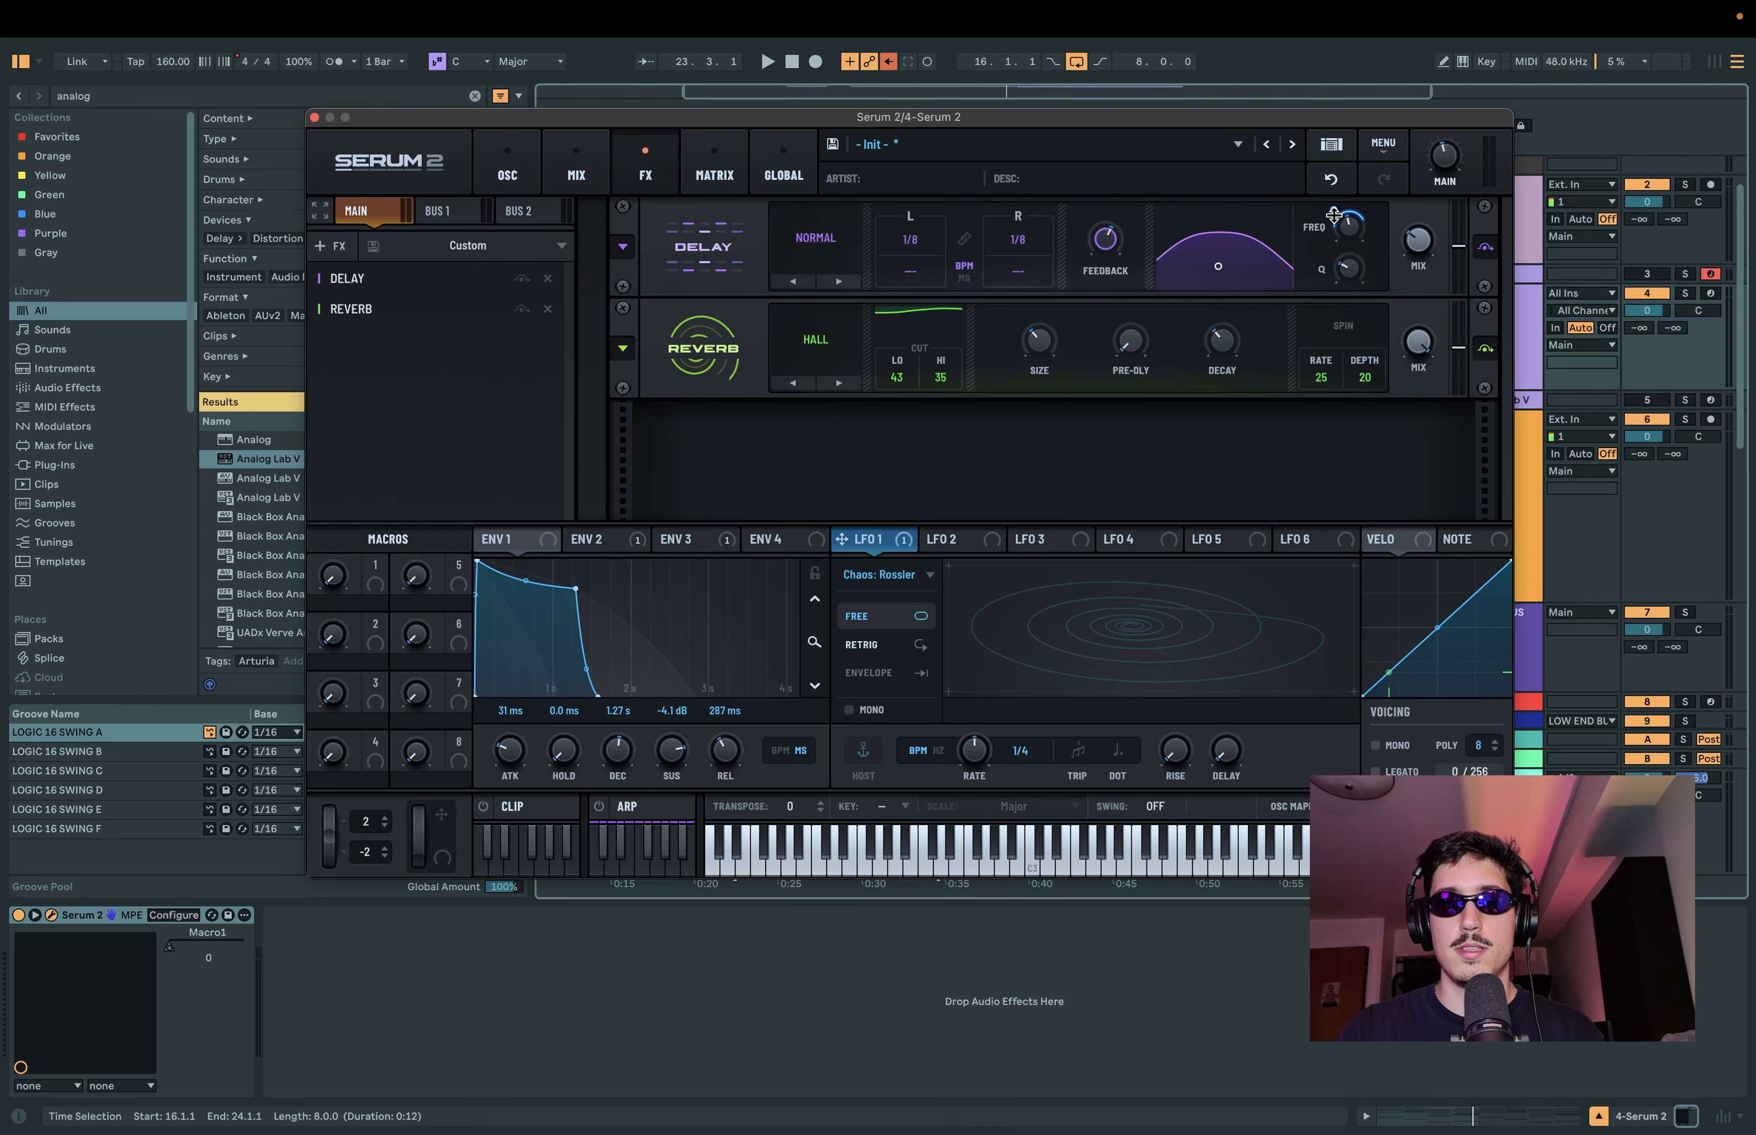
left_click_drag(893, 540, 1358, 239)
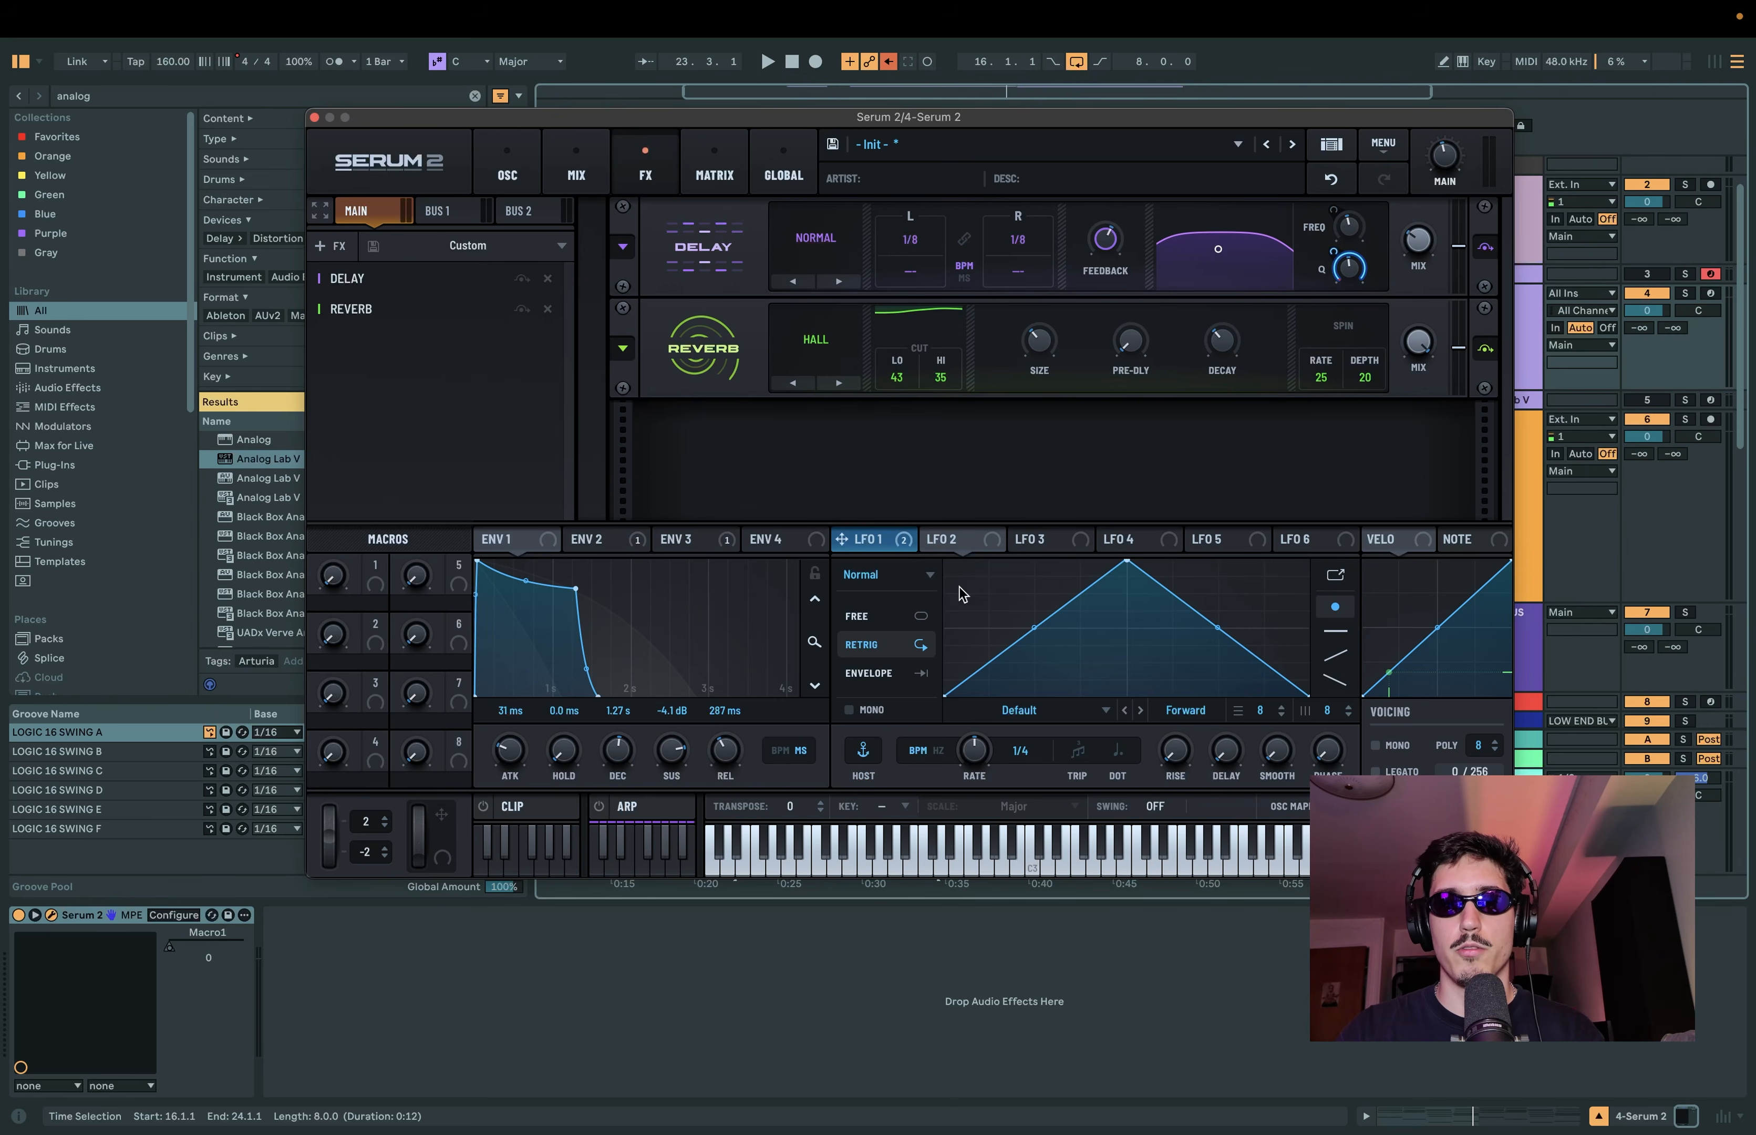
Set the LFO rates in hertz, 0.3 Hz for LFO 2 and 1.3 Hz for LFO 1, and audition the loop.
left_click(938, 749)
mouse_move(968, 762)
left_mouse_down()
mouse_move(971, 781)
mouse_move(970, 757)
left_mouse_up()
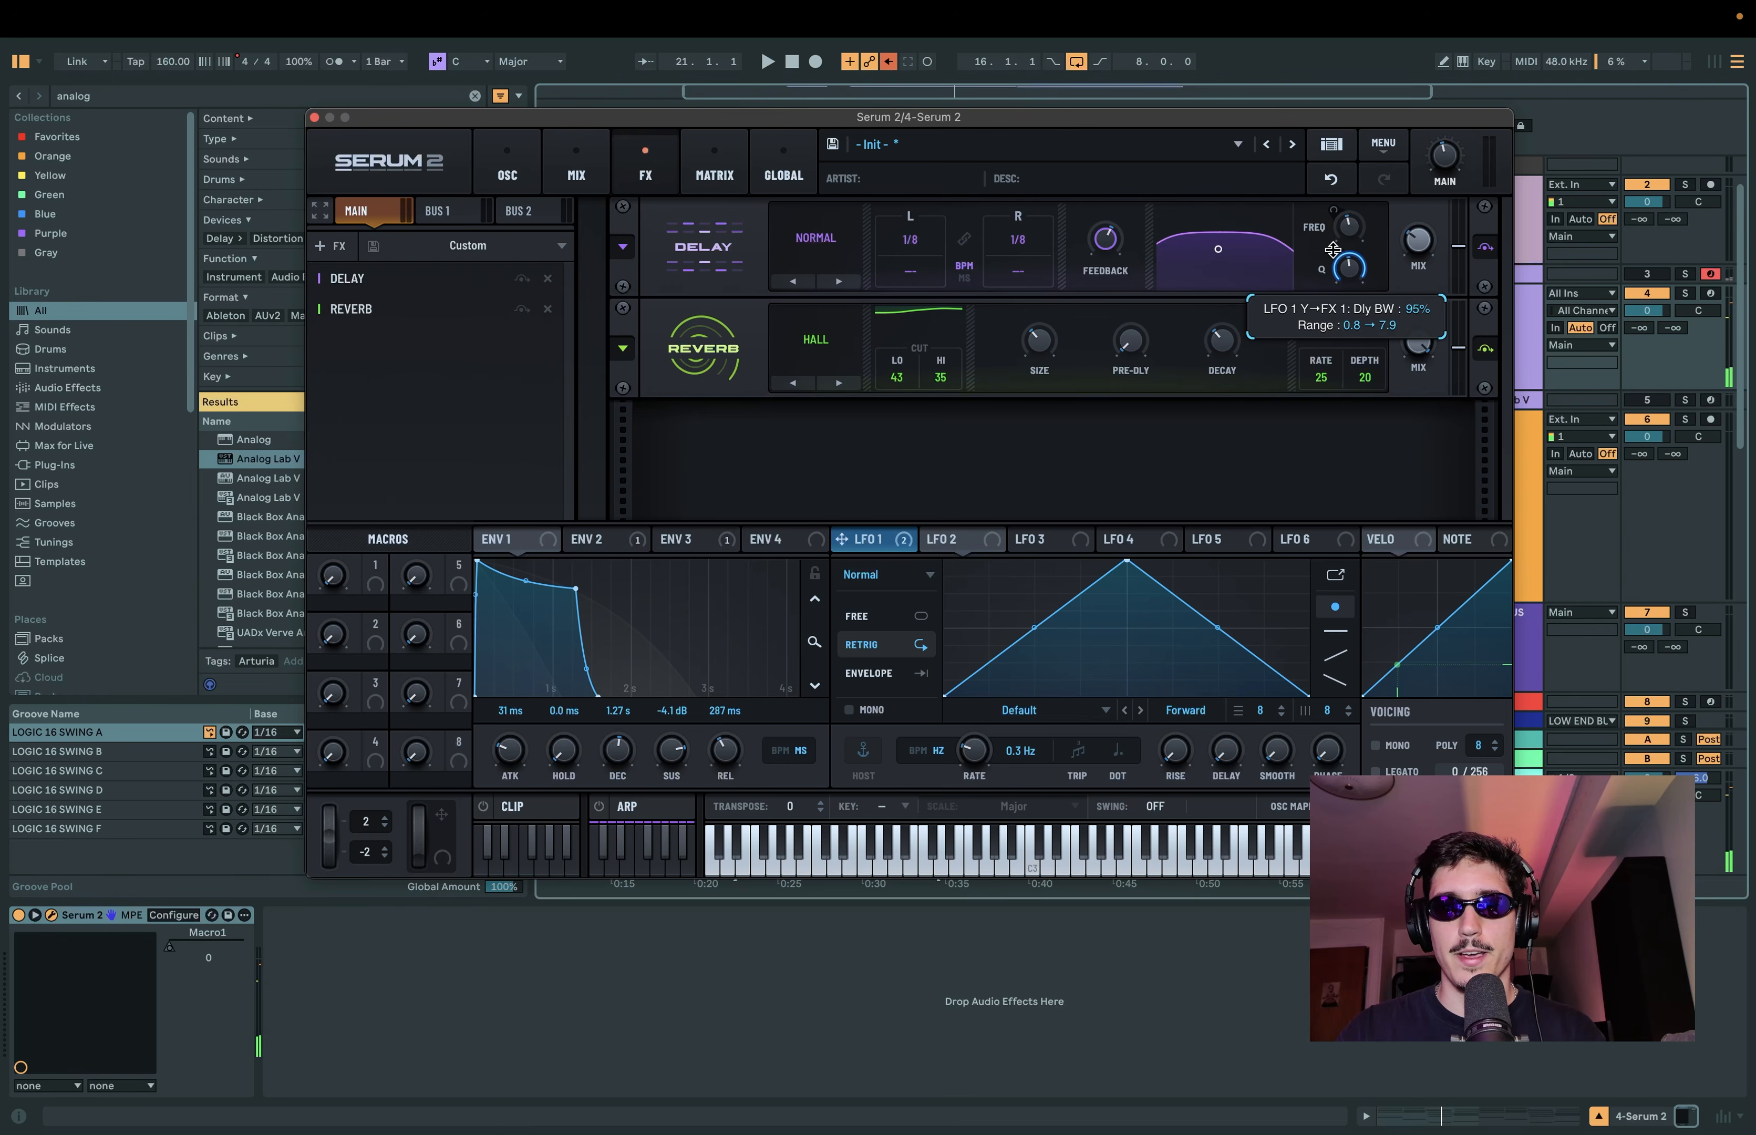
mouse_move(1334, 256)
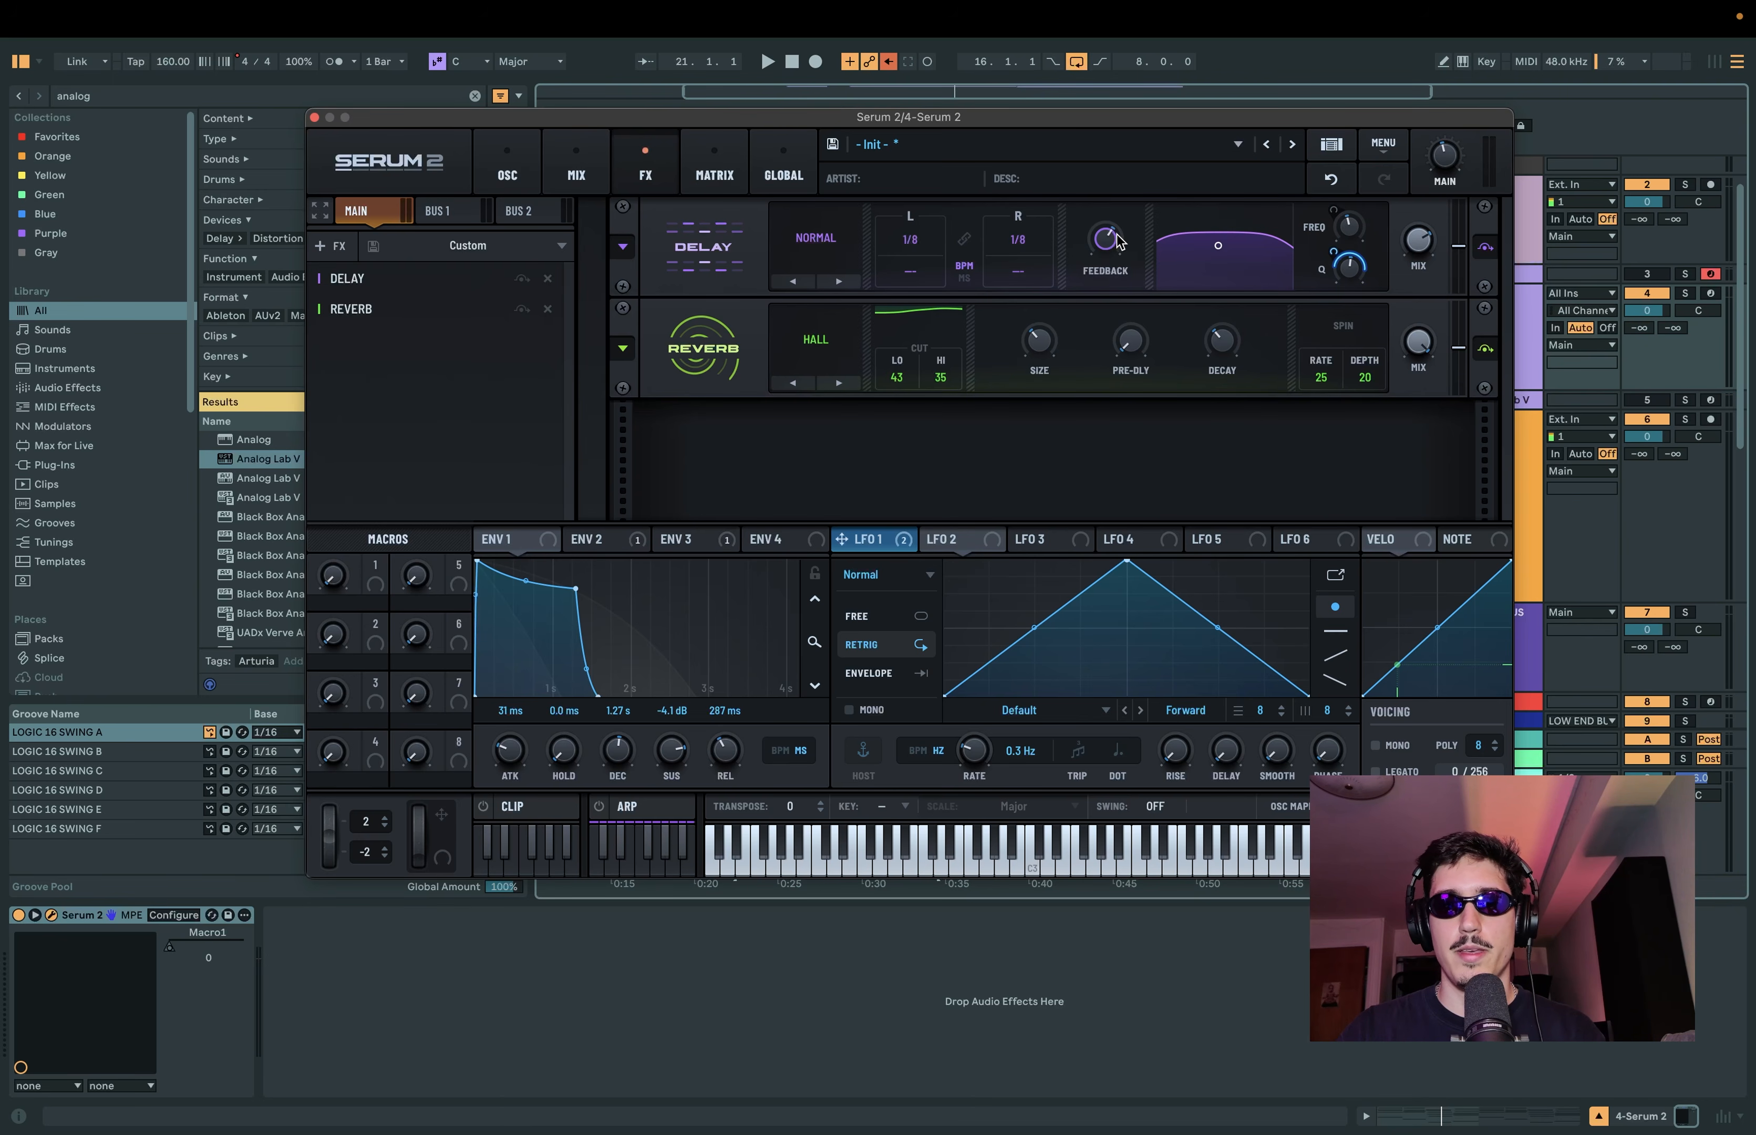
key("space")
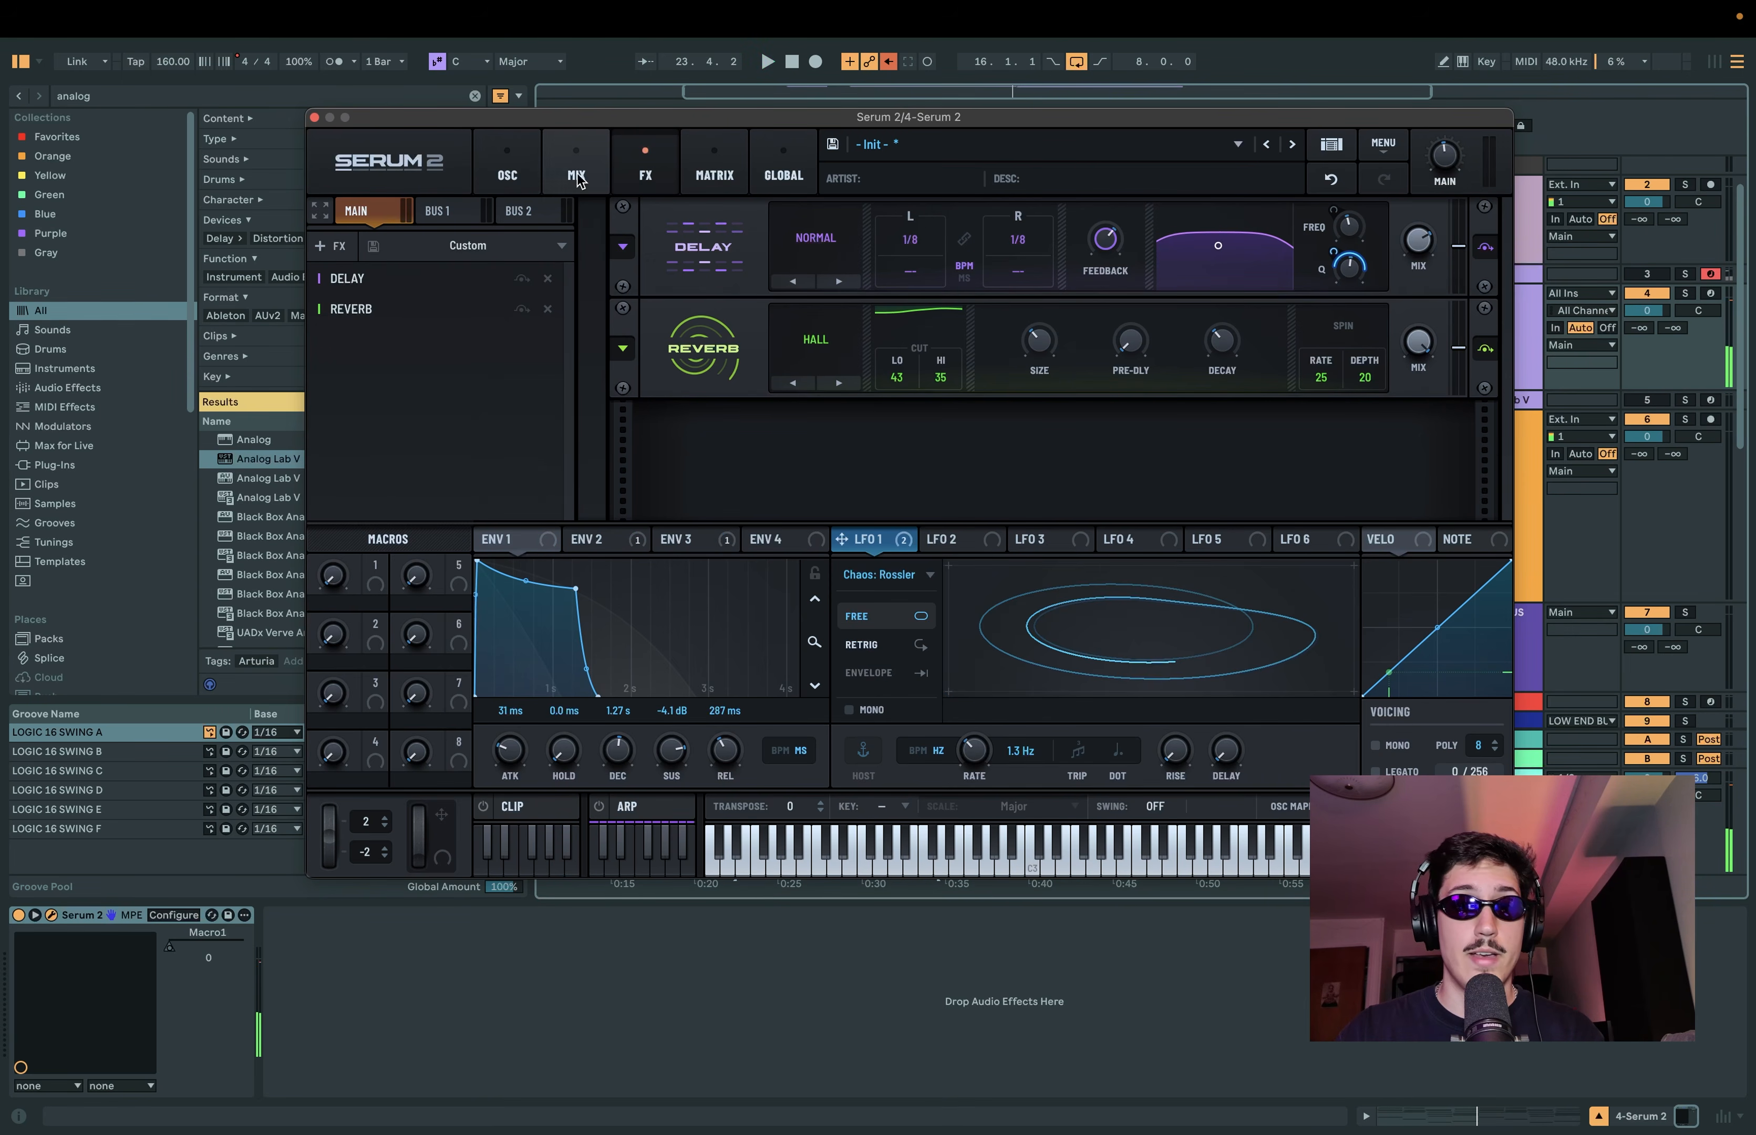
Open the modulation matrix, then straighten Envelope 4's decay curve and set its release to 0.0 ms.
left_click(534, 165)
left_click(576, 170)
left_click(645, 169)
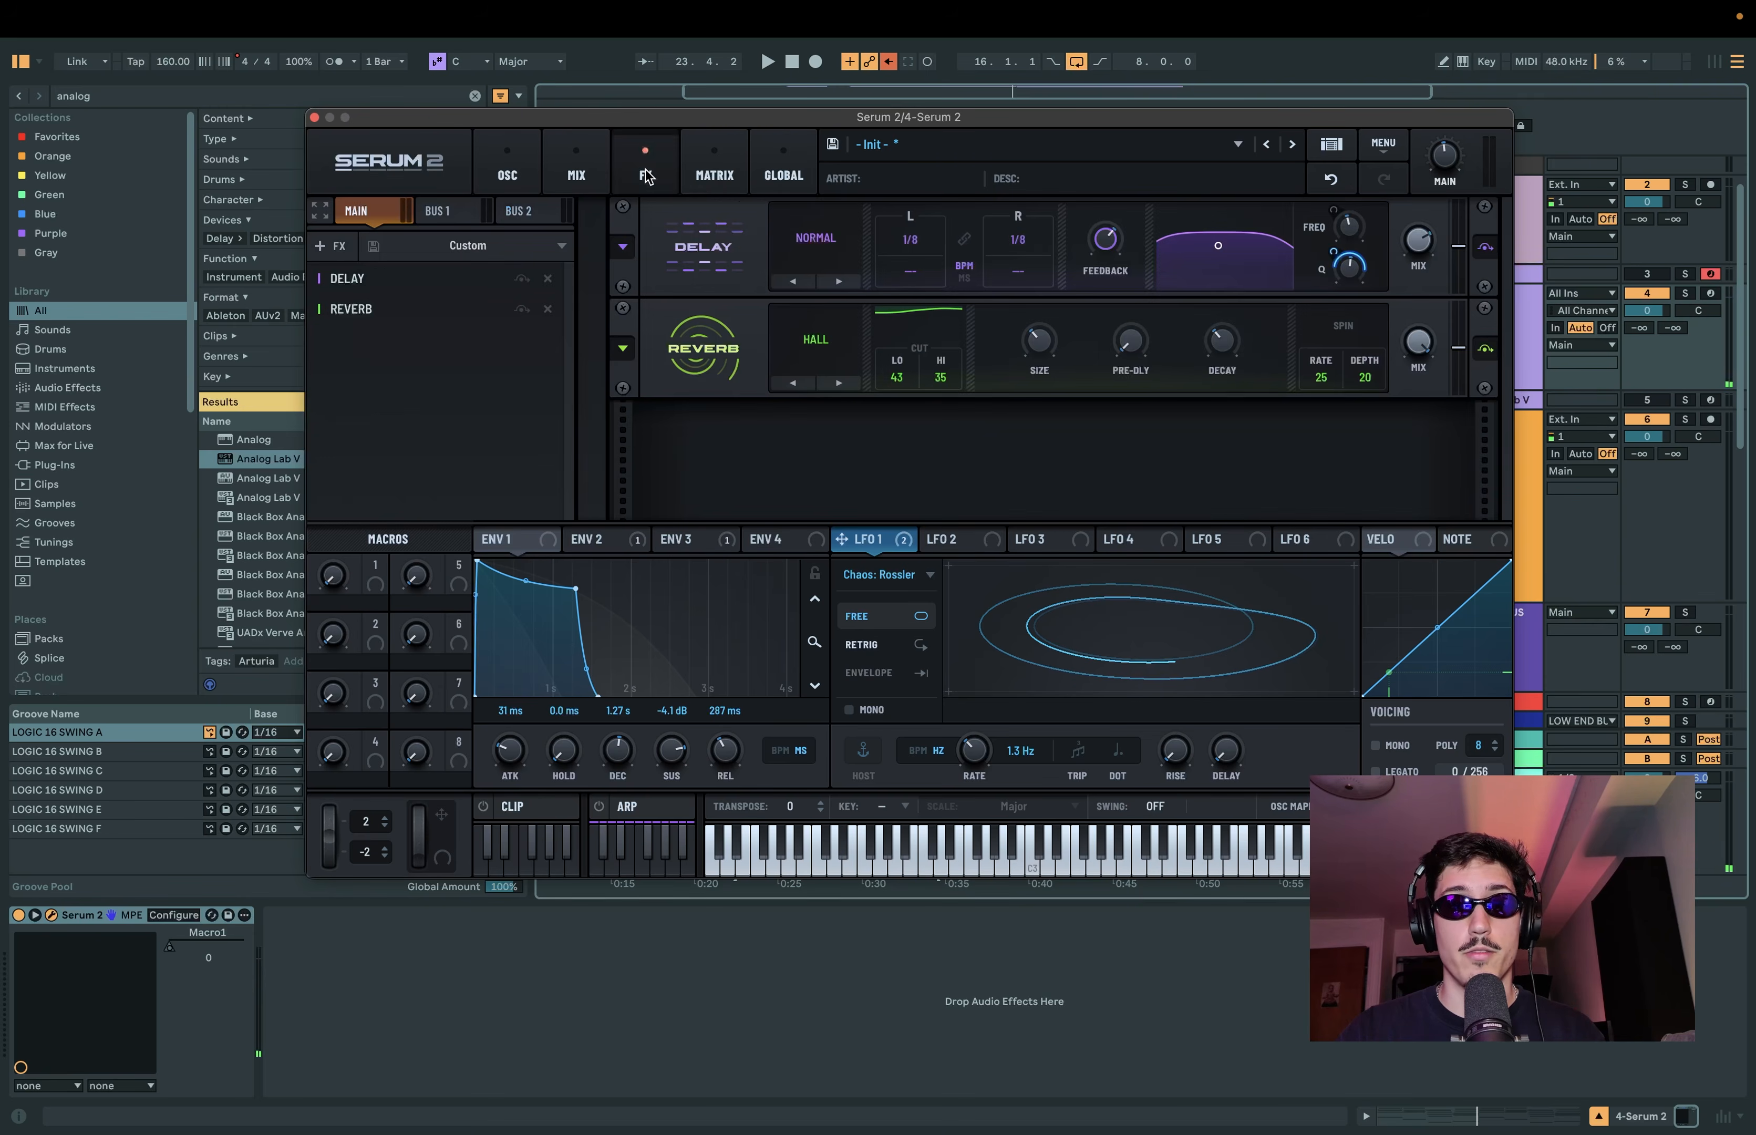
left_click(725, 177)
left_click(774, 539)
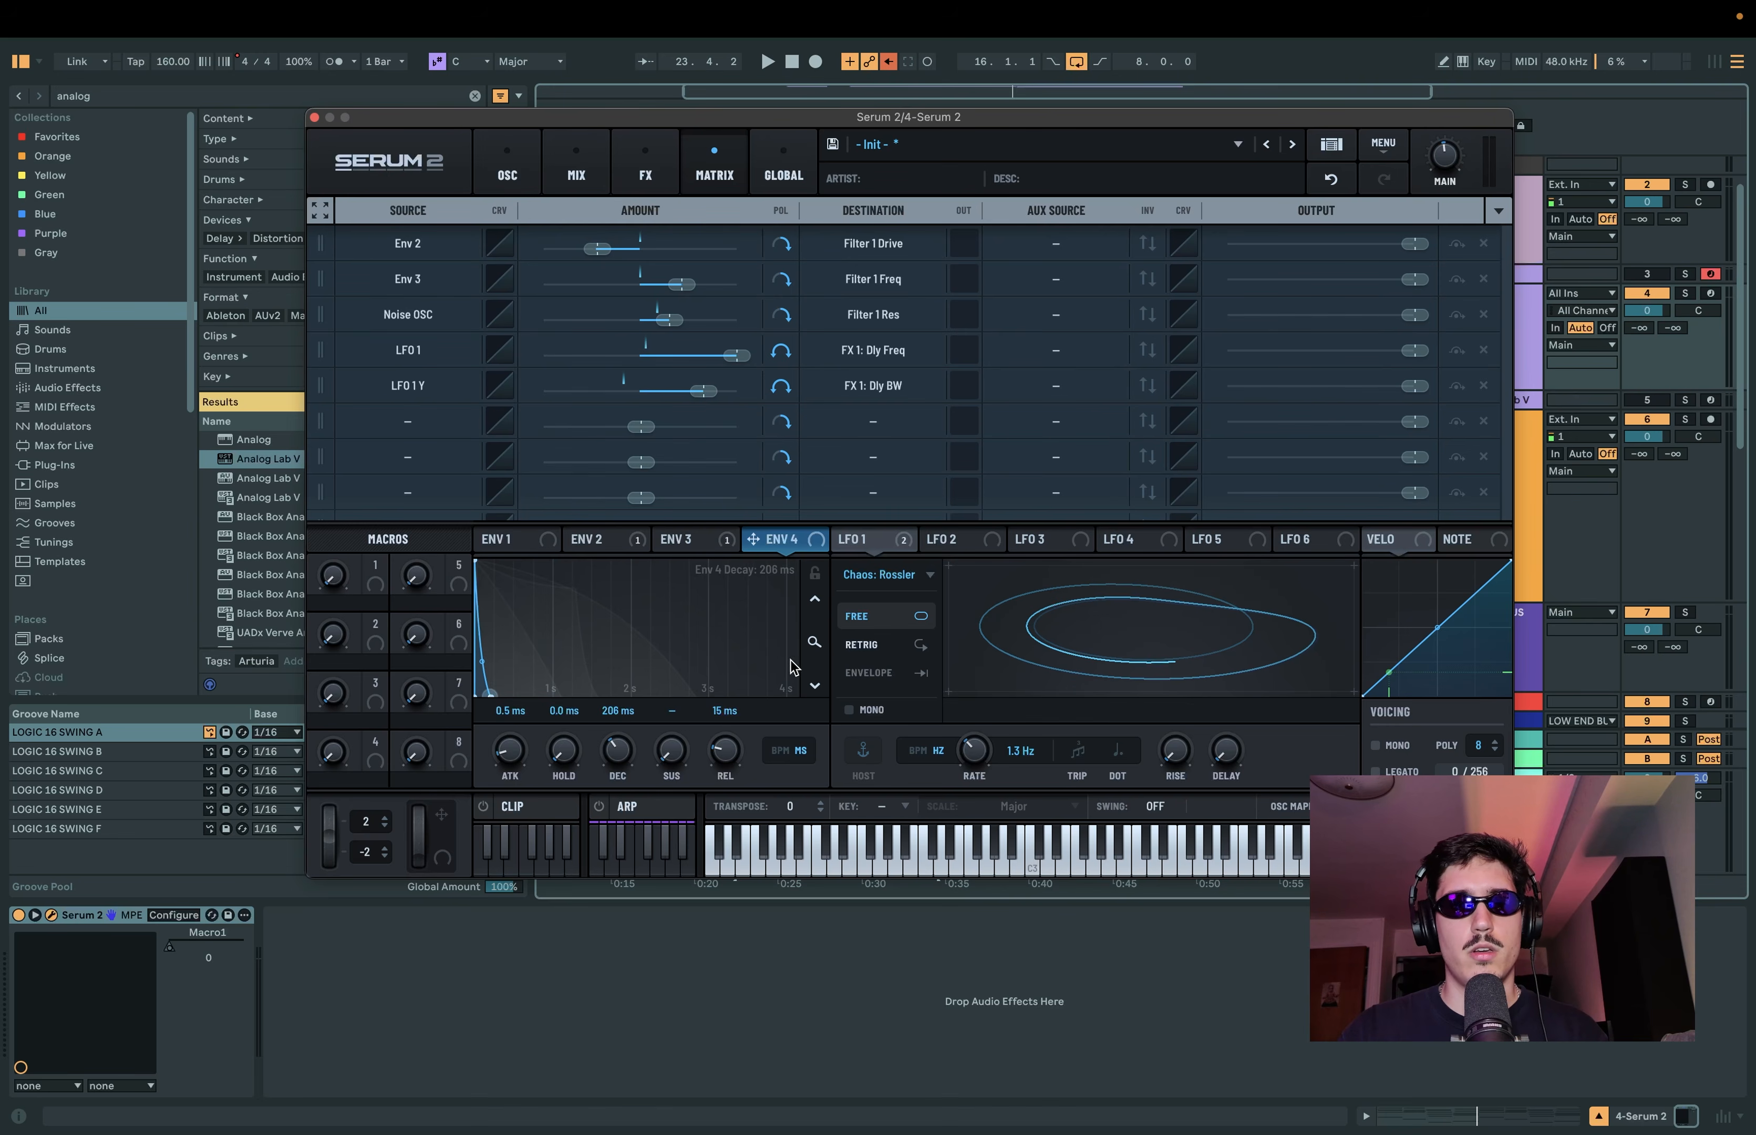
left_click(814, 641)
left_click_drag(819, 627, 814, 636)
left_click_drag(542, 664, 548, 653)
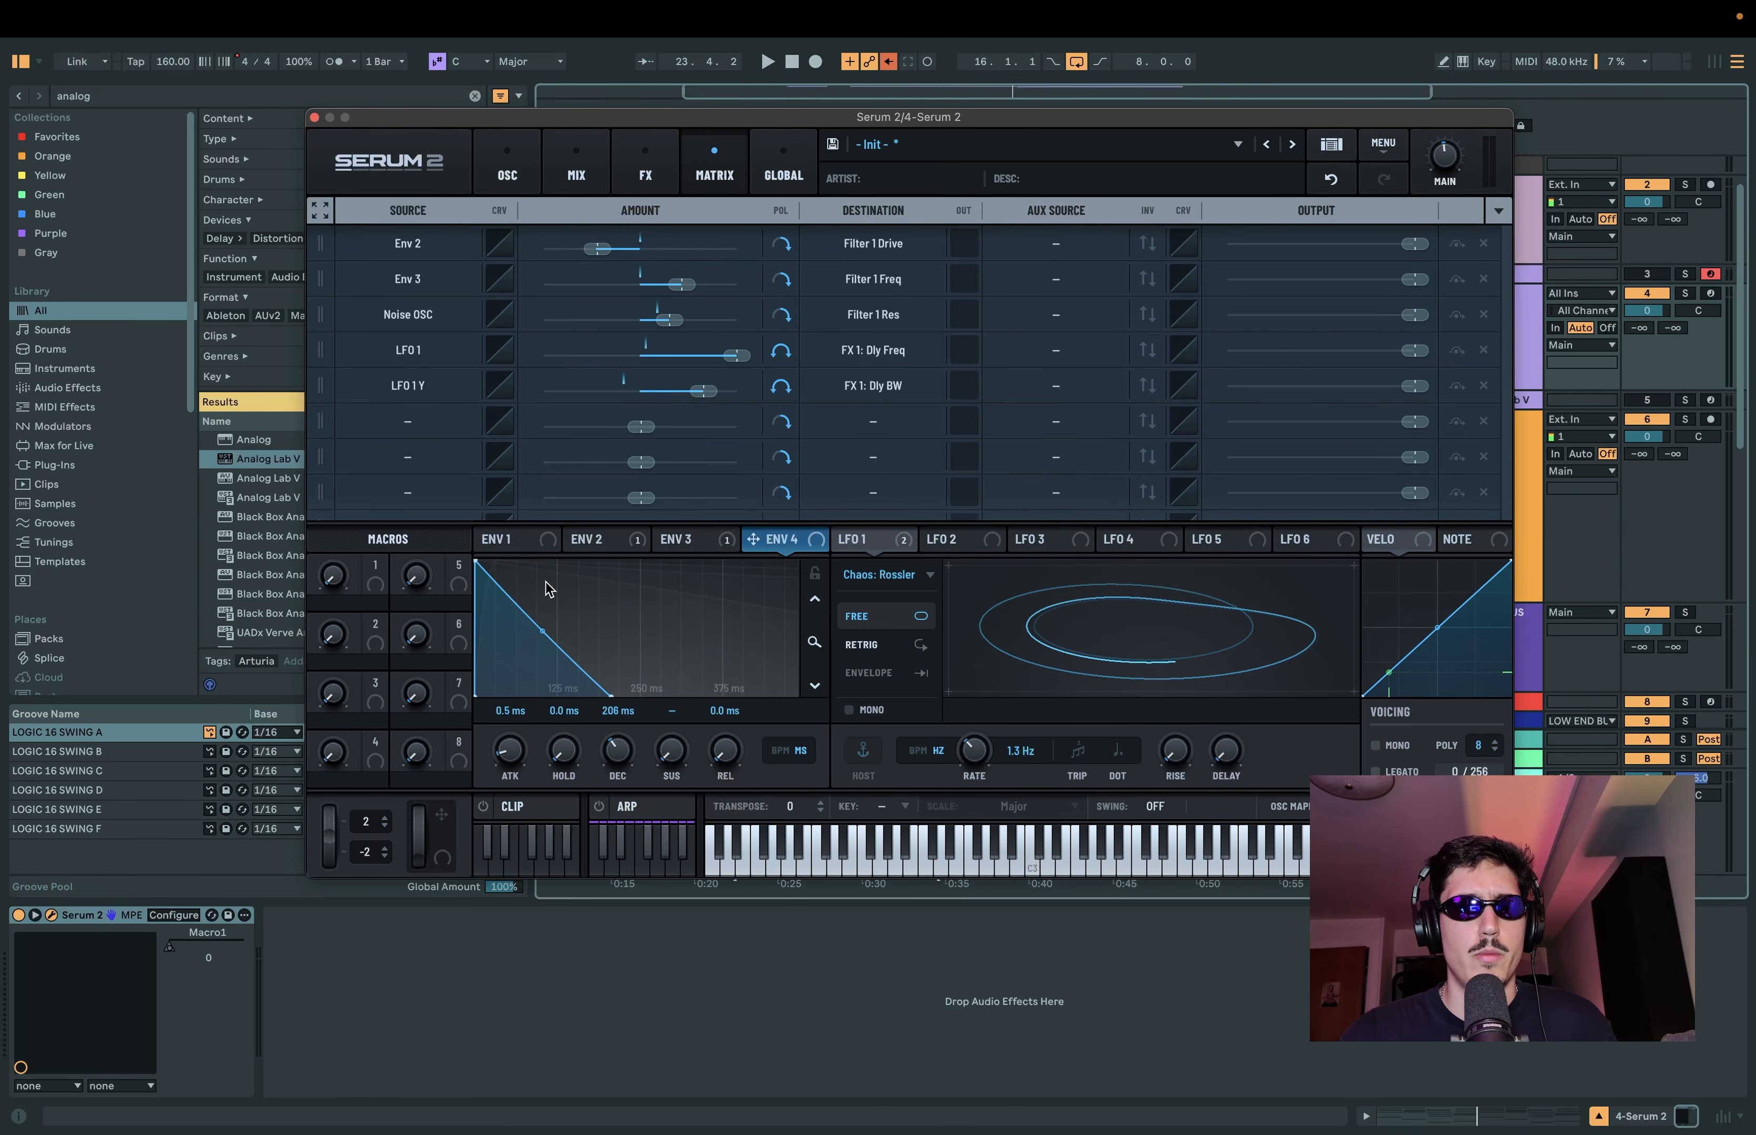
Route Envelope 4 to the global Main Tuning in the modulation matrix with a small negative amount.
left_click_drag(754, 543, 409, 427)
left_click(871, 421)
mouse_move(848, 897)
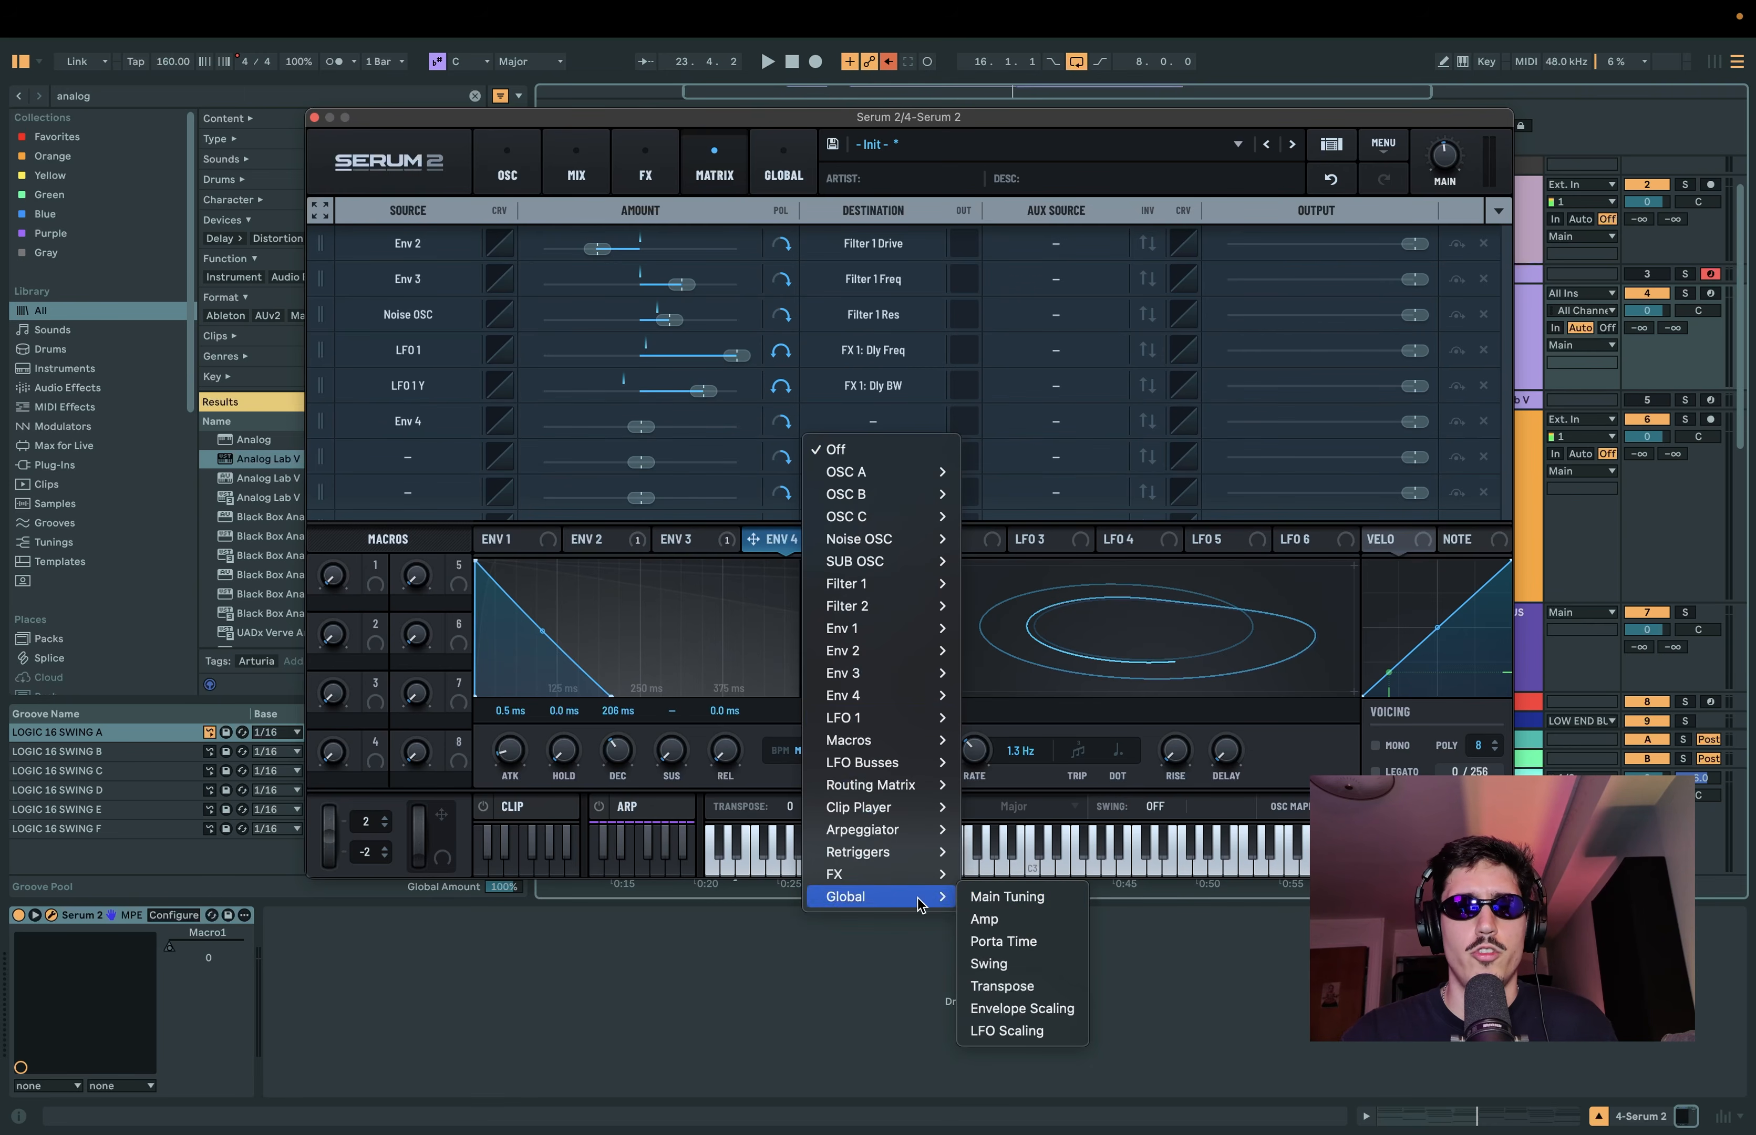
left_click(985, 899)
left_click_drag(640, 427, 624, 427)
double_click(631, 425)
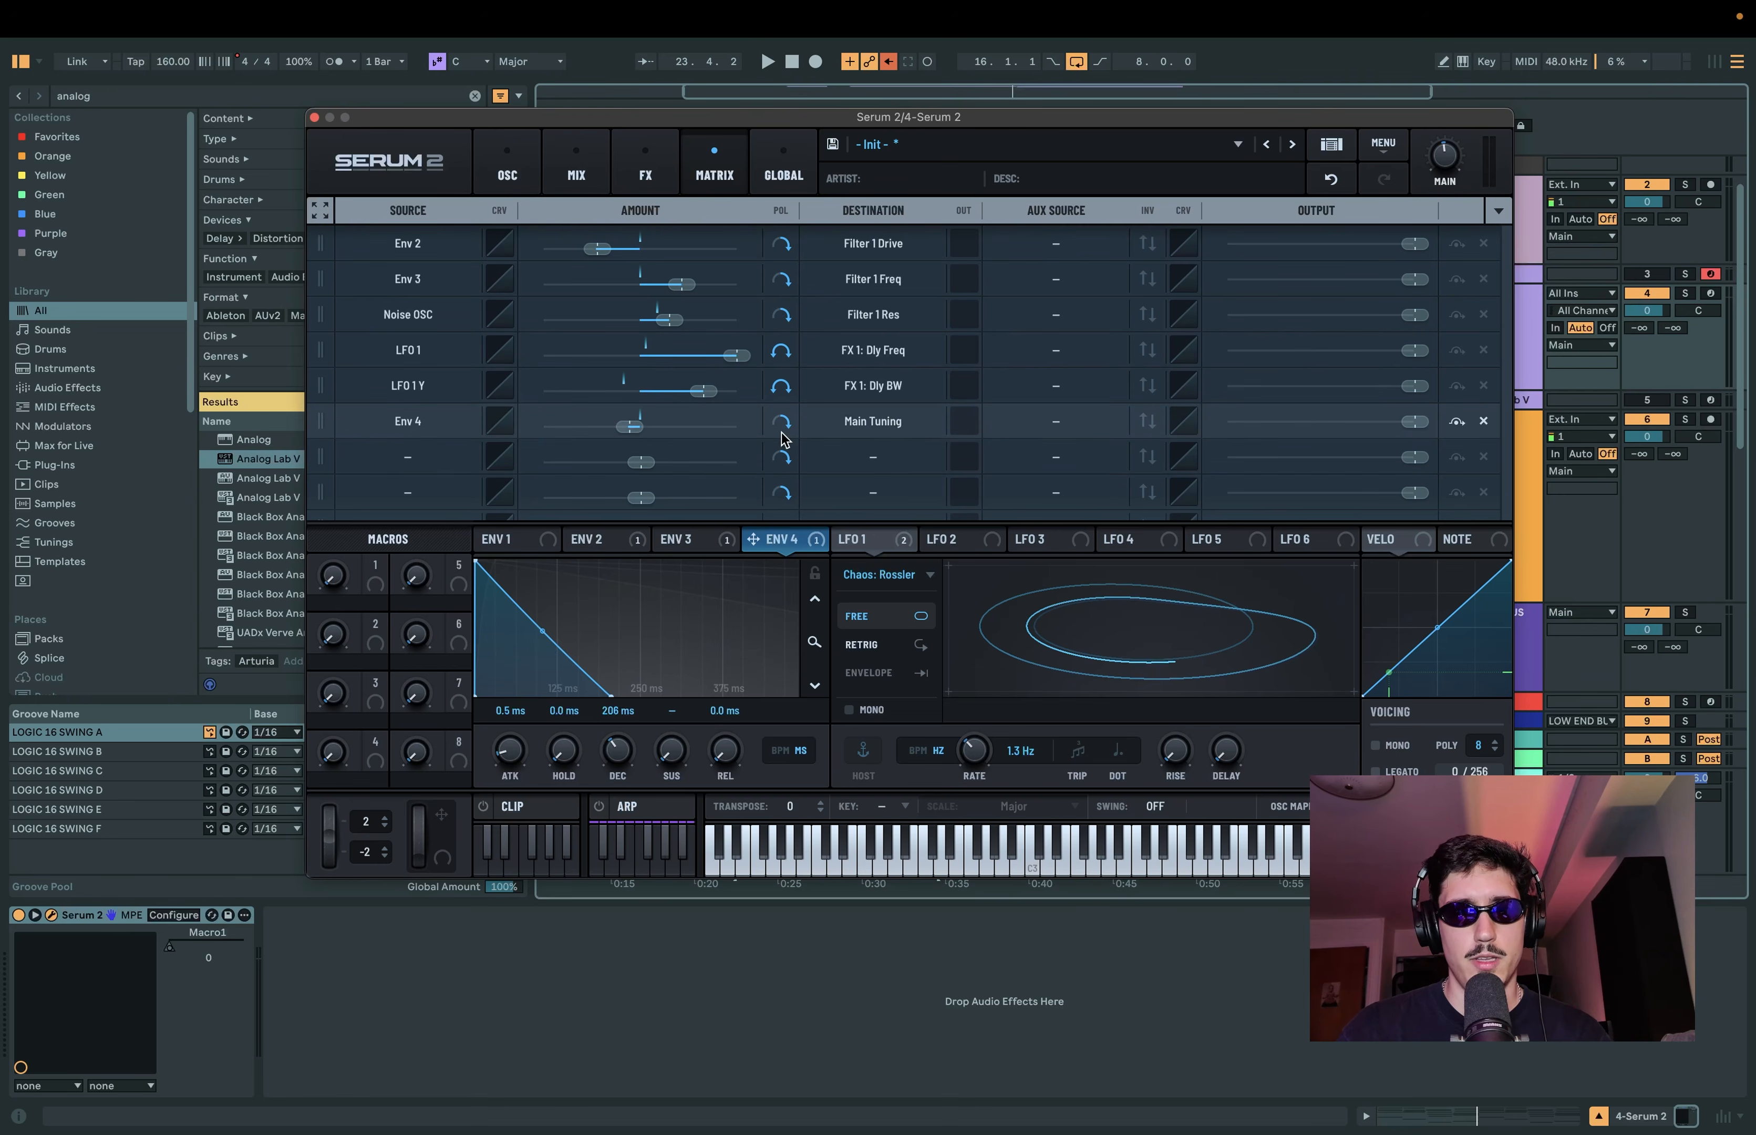
Reduce Envelope 4's modulation of Main Tuning to about -3 % and compare the sound by playing the loop.
key("space")
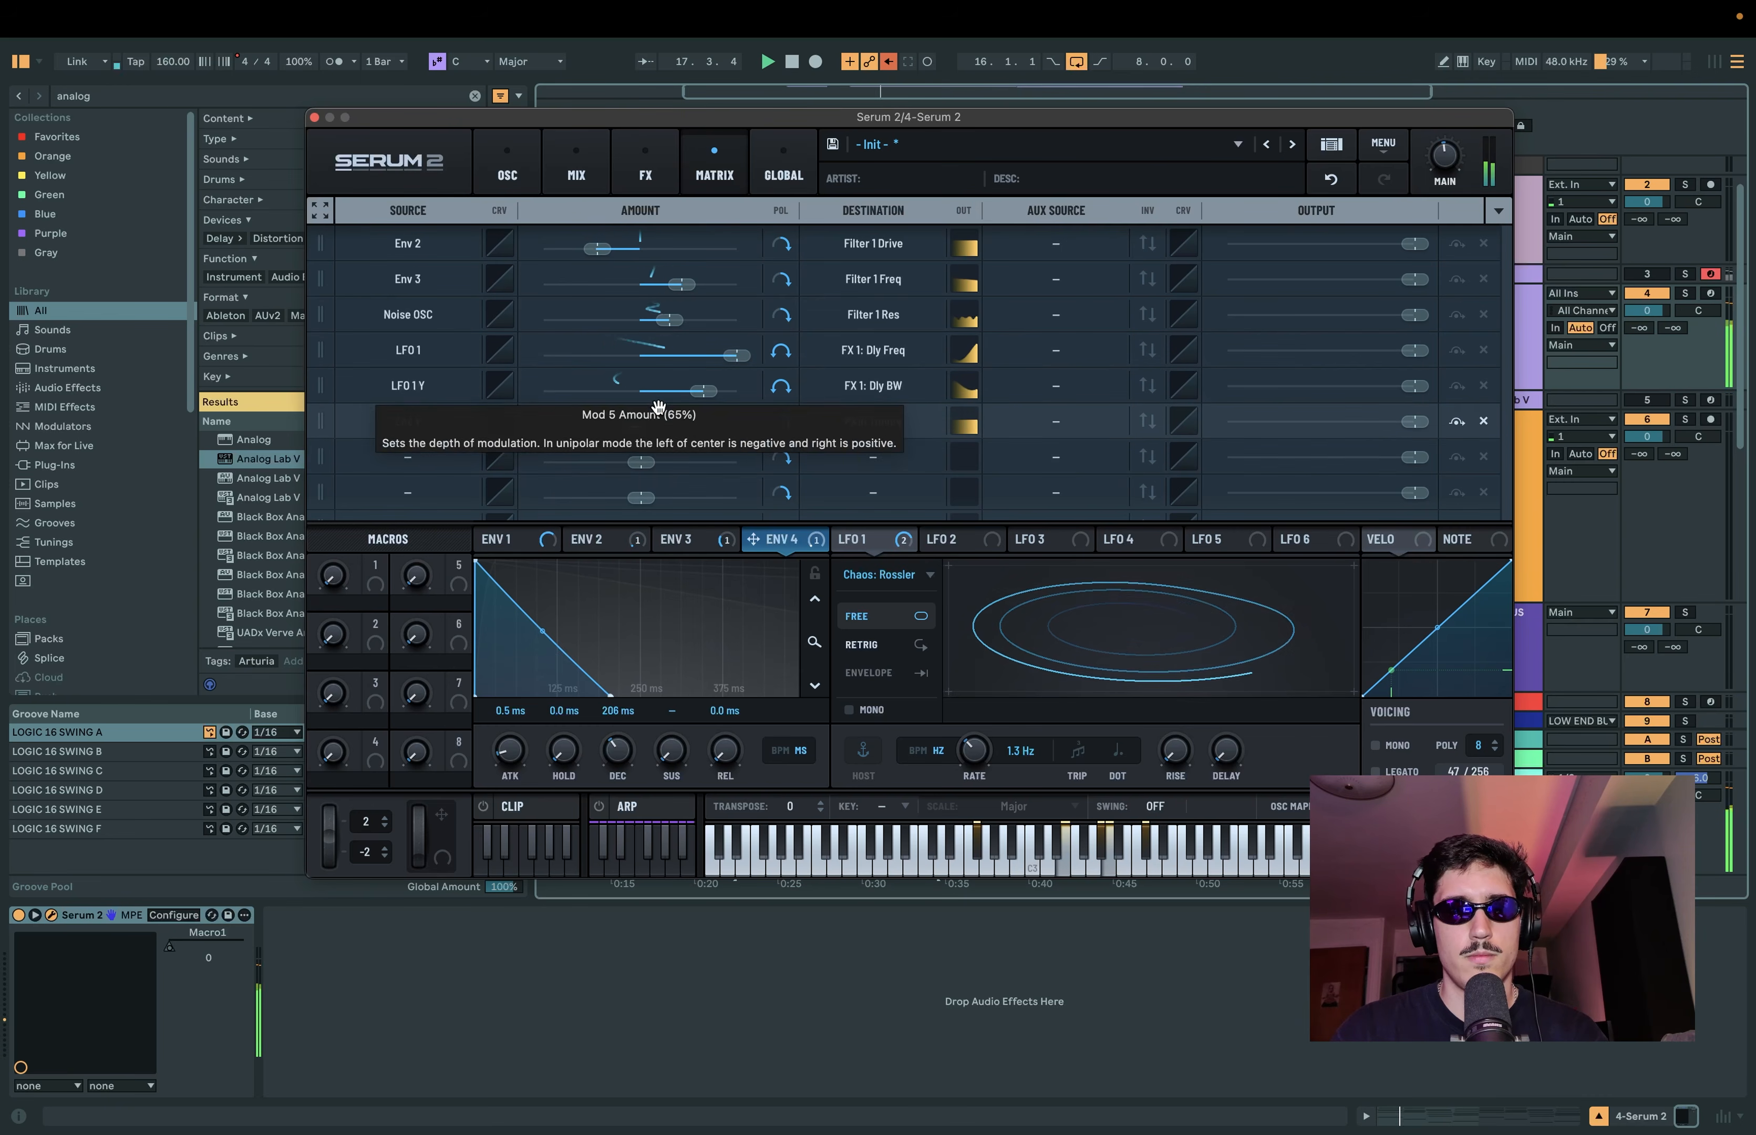
key("space")
left_click_drag(638, 425, 642, 428)
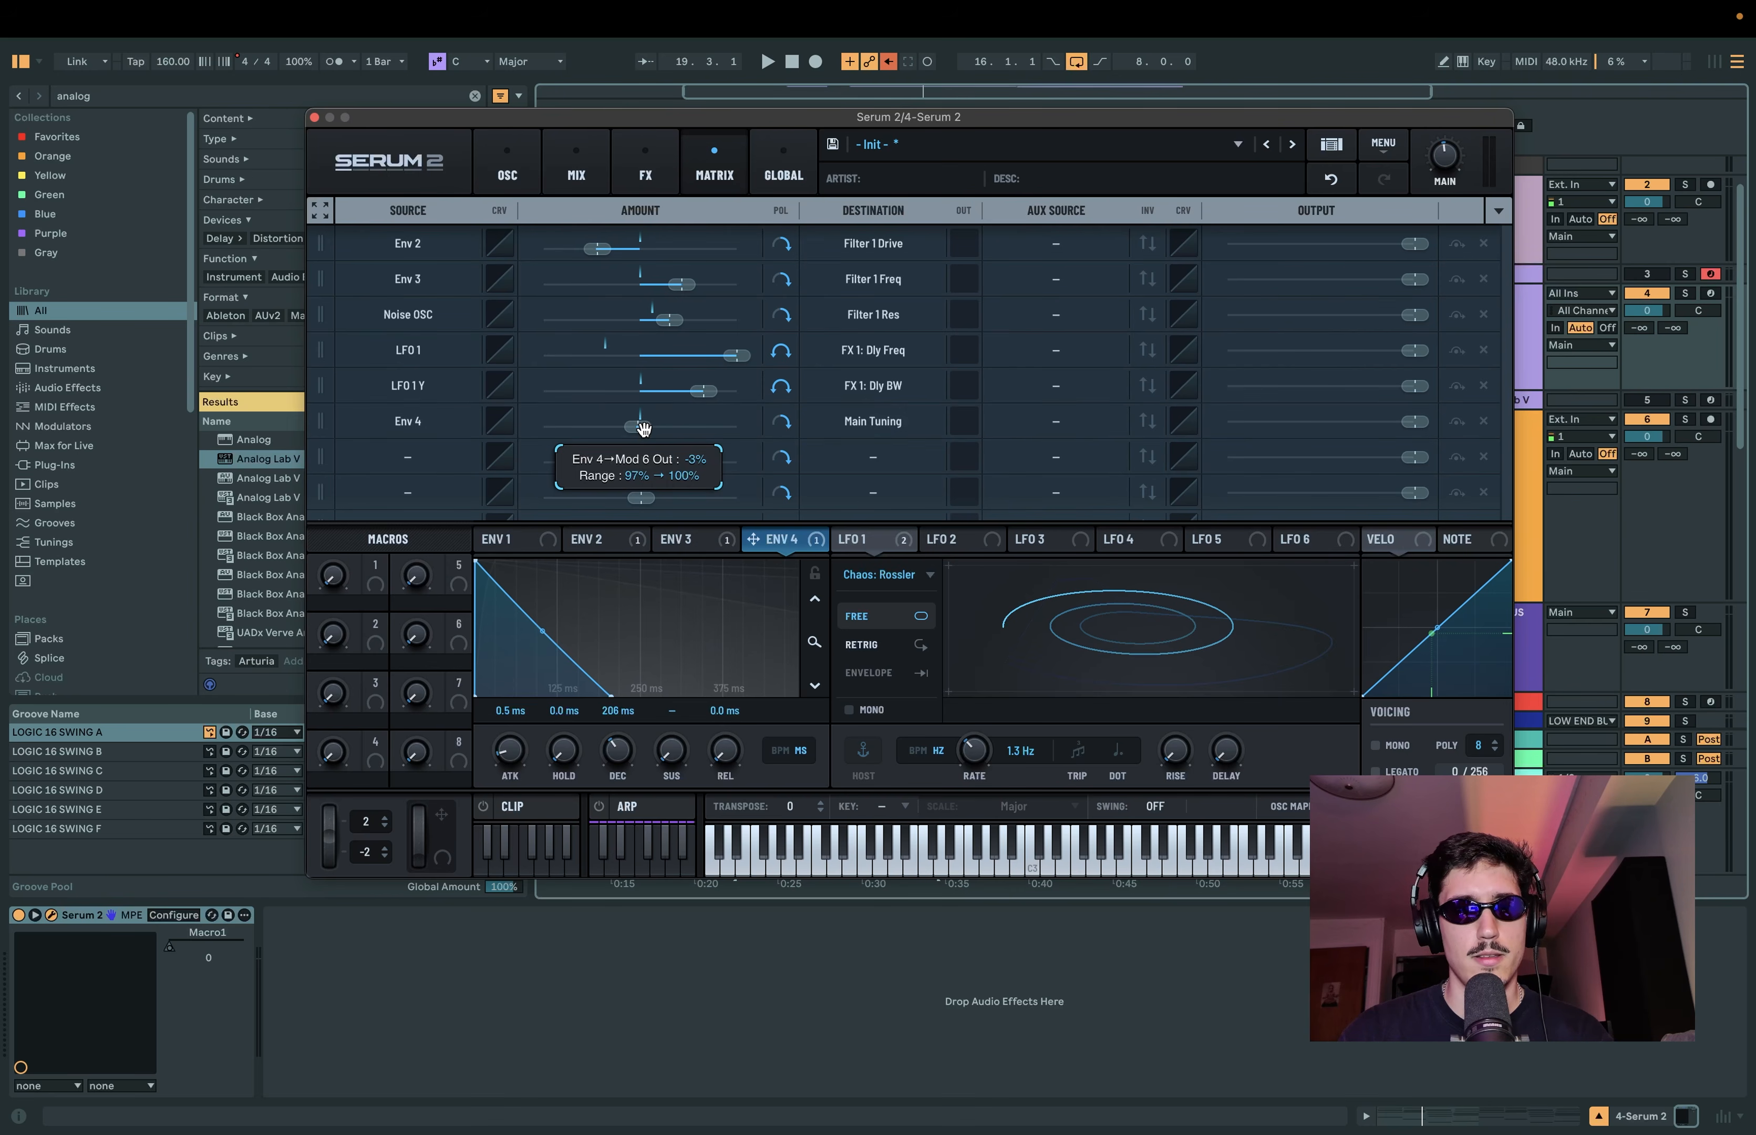
key("space")
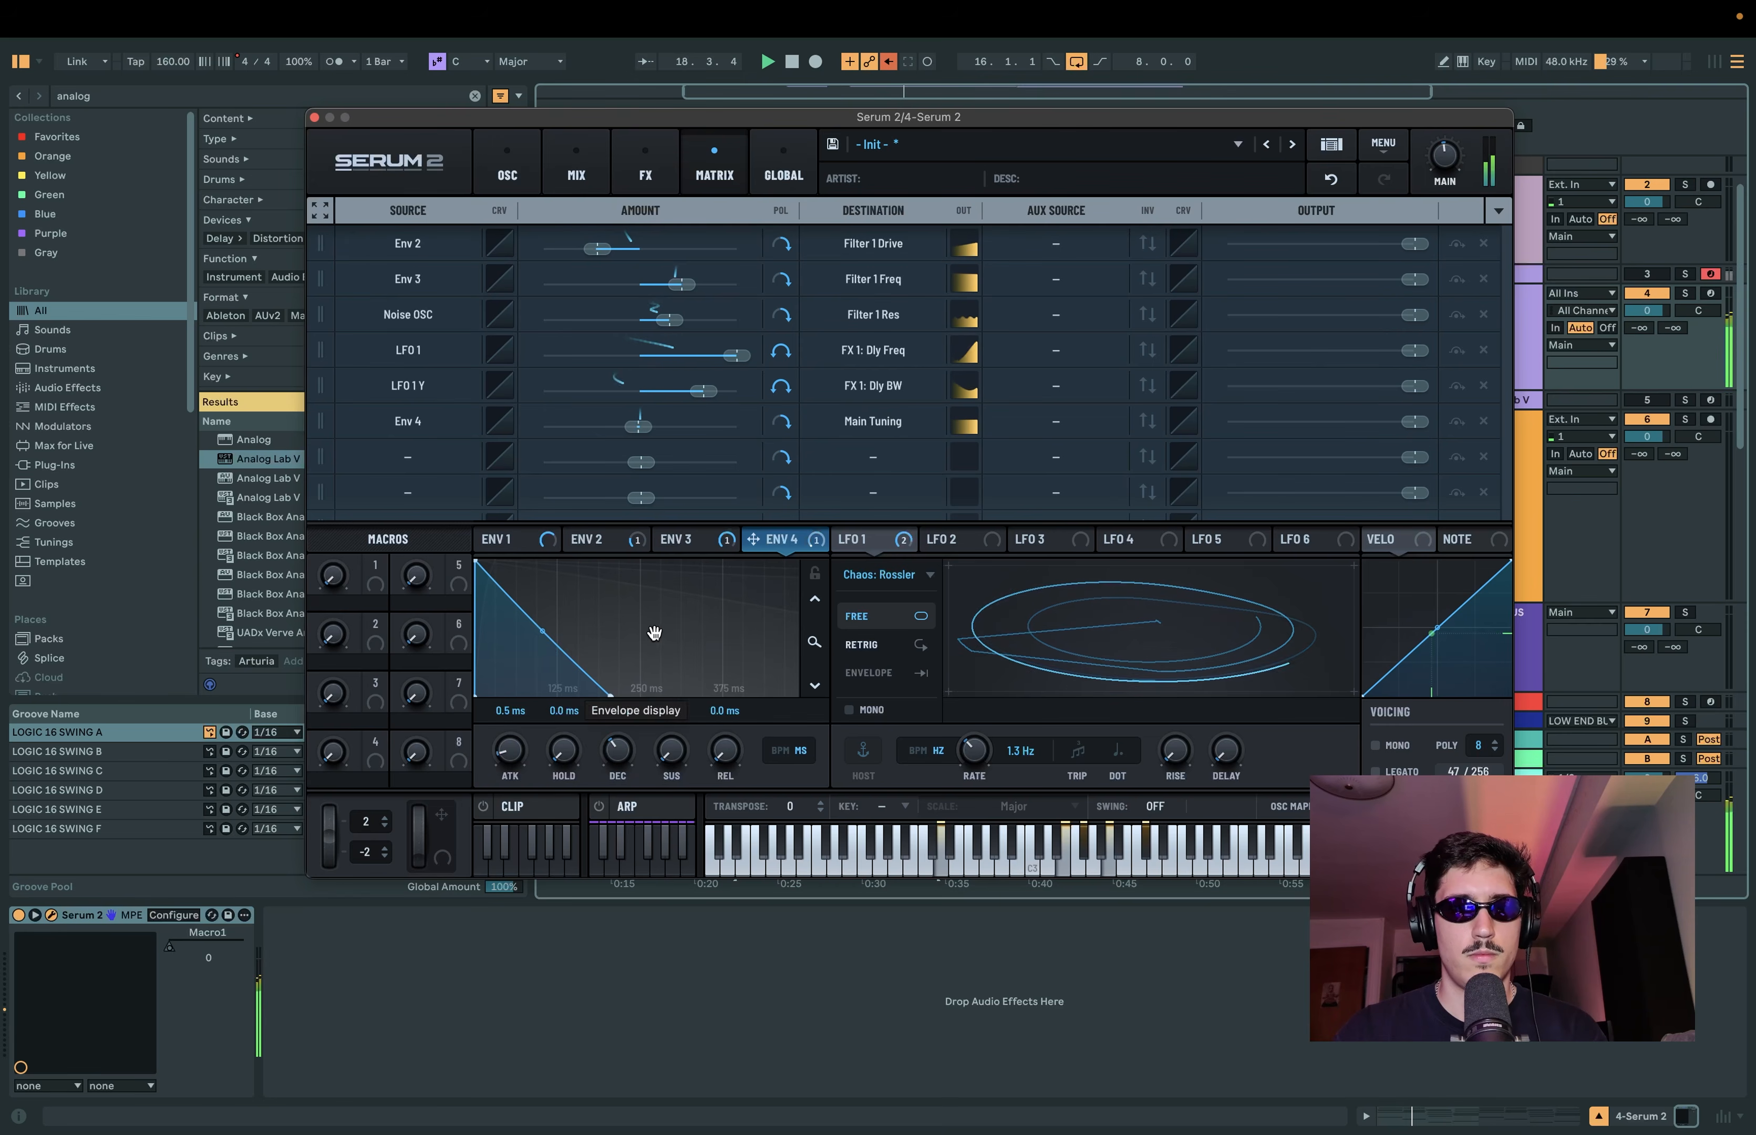
Shorten Envelope 4's decay to 79 ms while auditioning the loop, then close the Serum 2 window.
key("space")
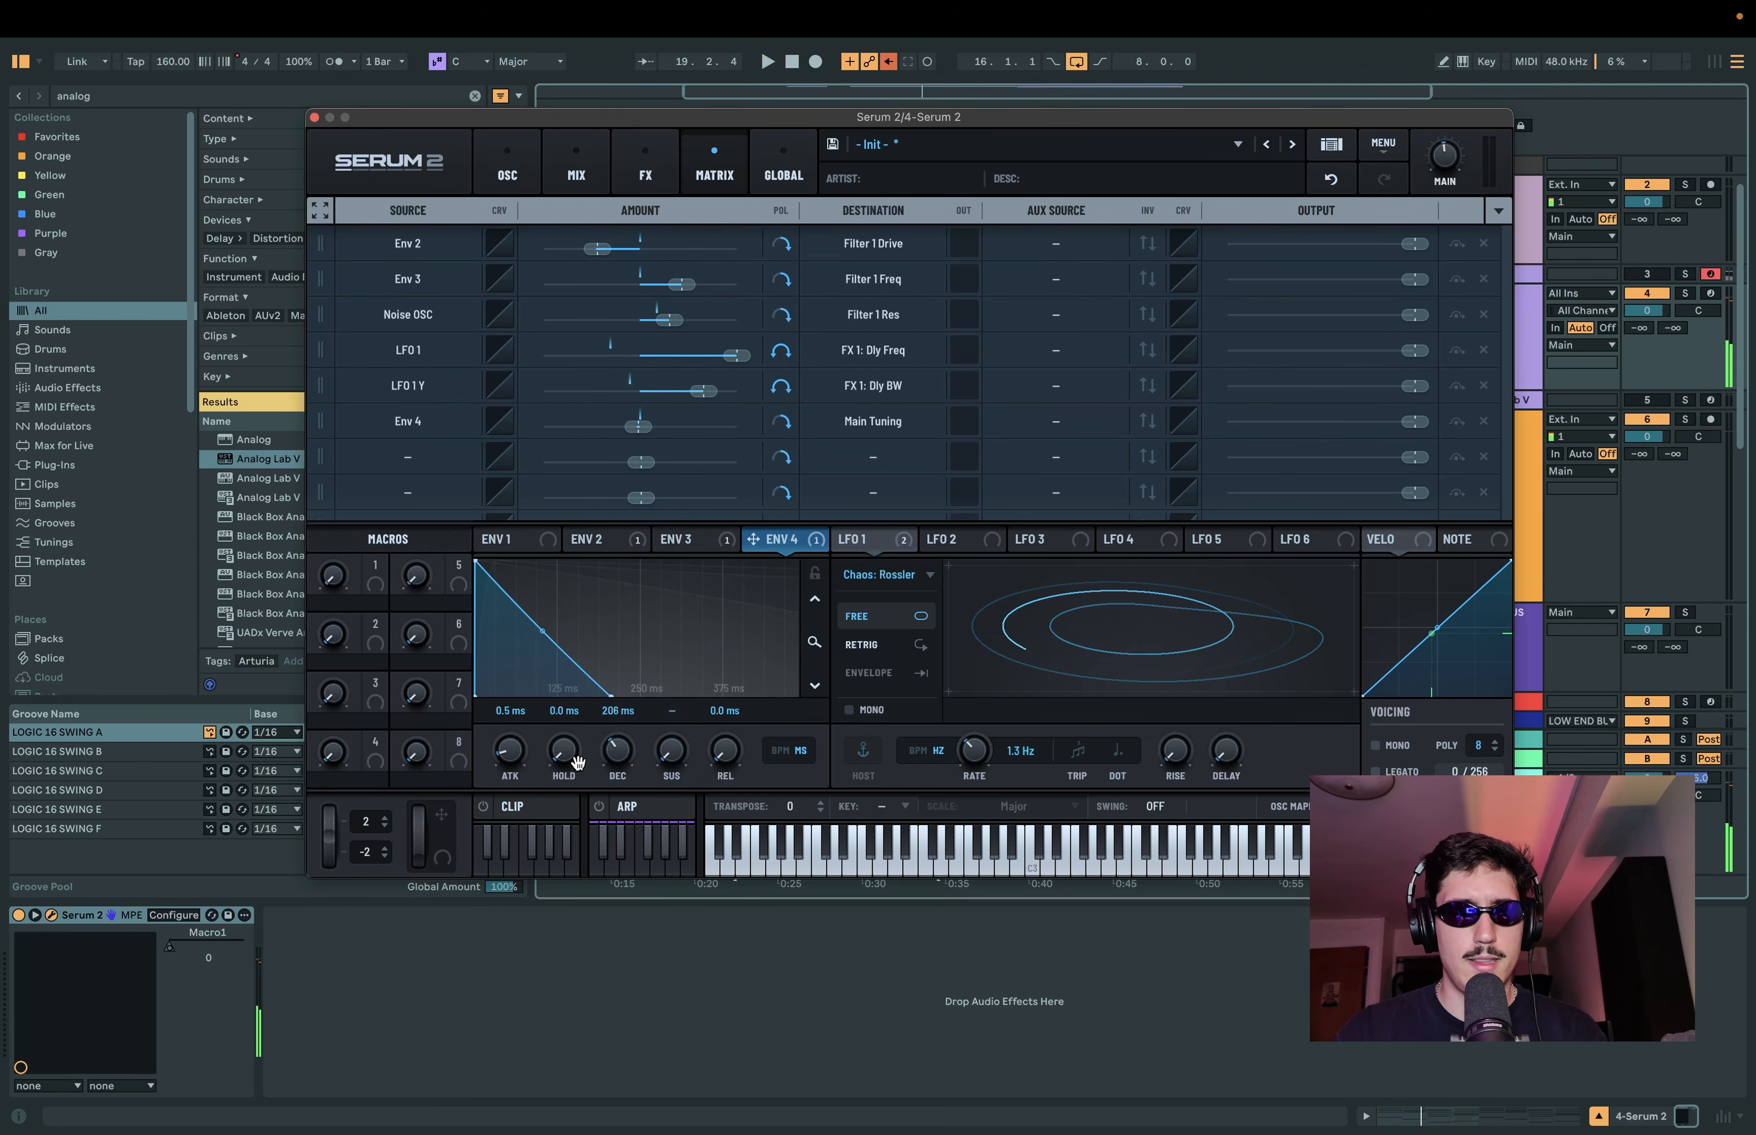
left_click_drag(620, 757, 620, 770)
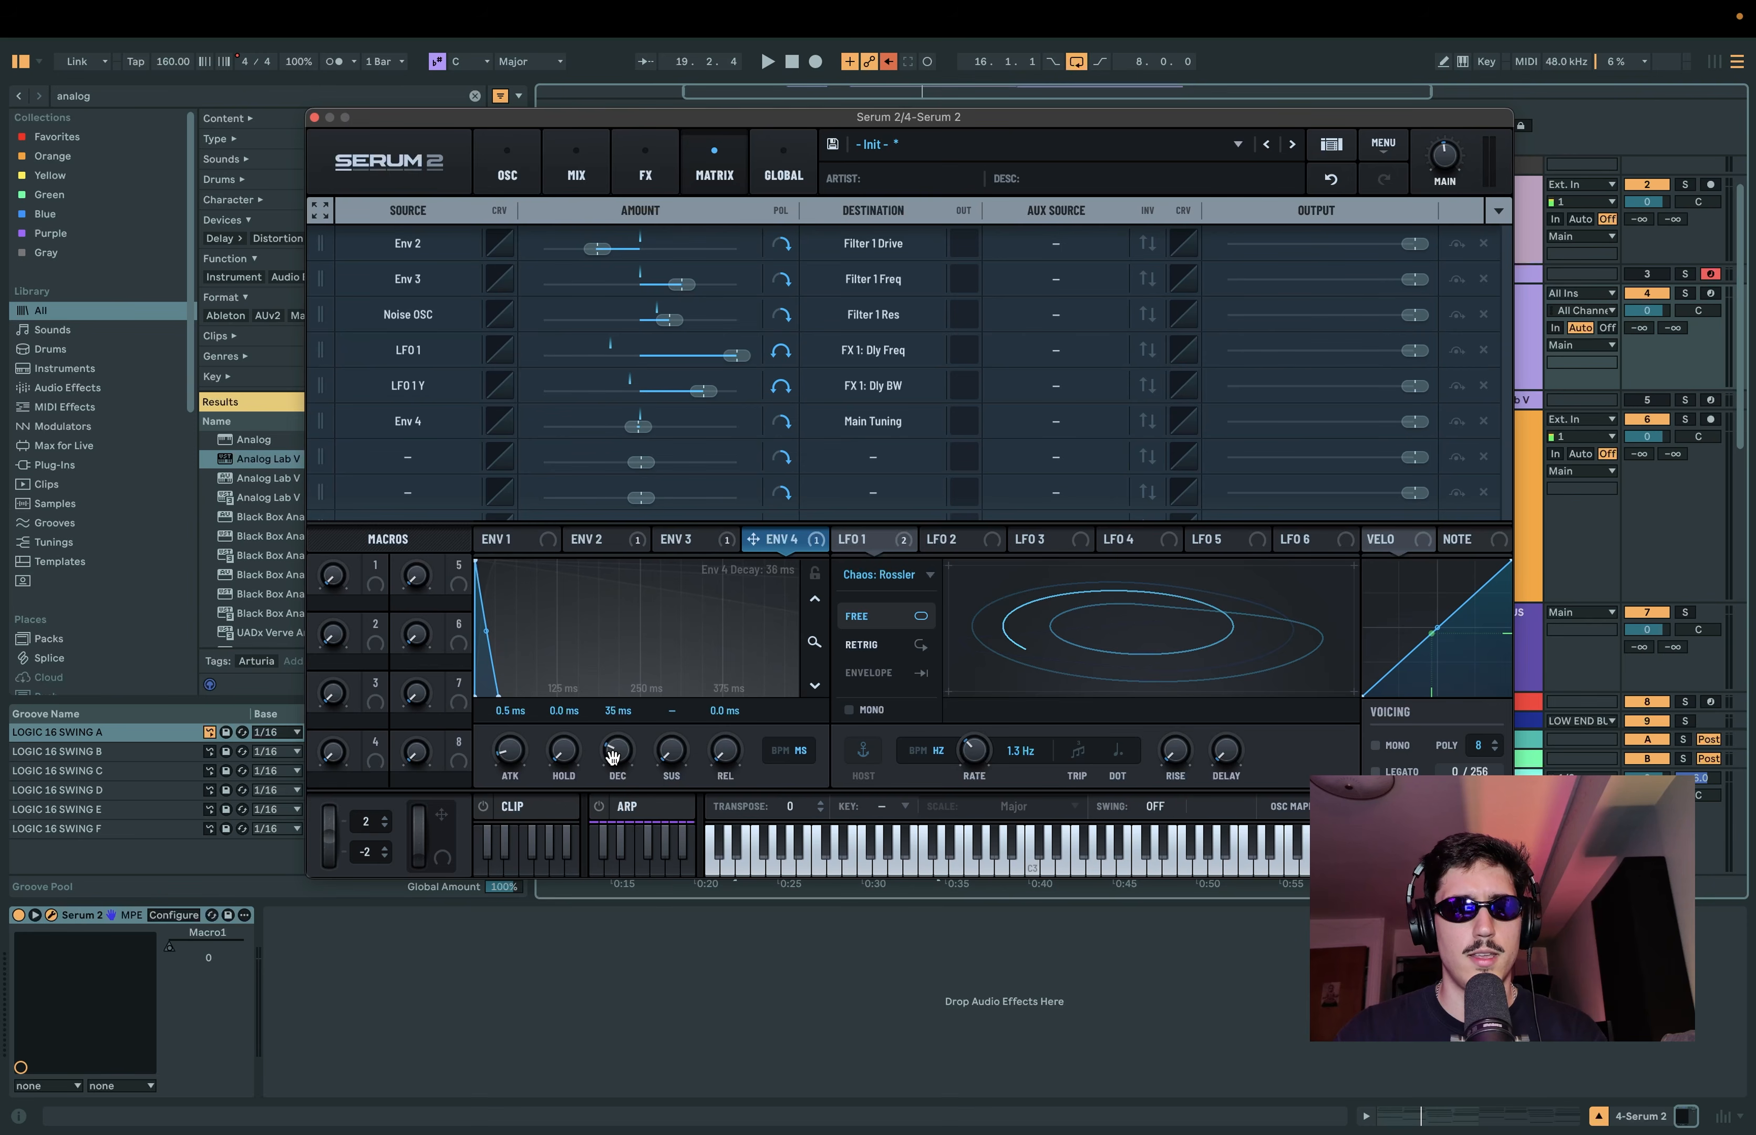
scroll(612, 753, "up", 2)
key("space")
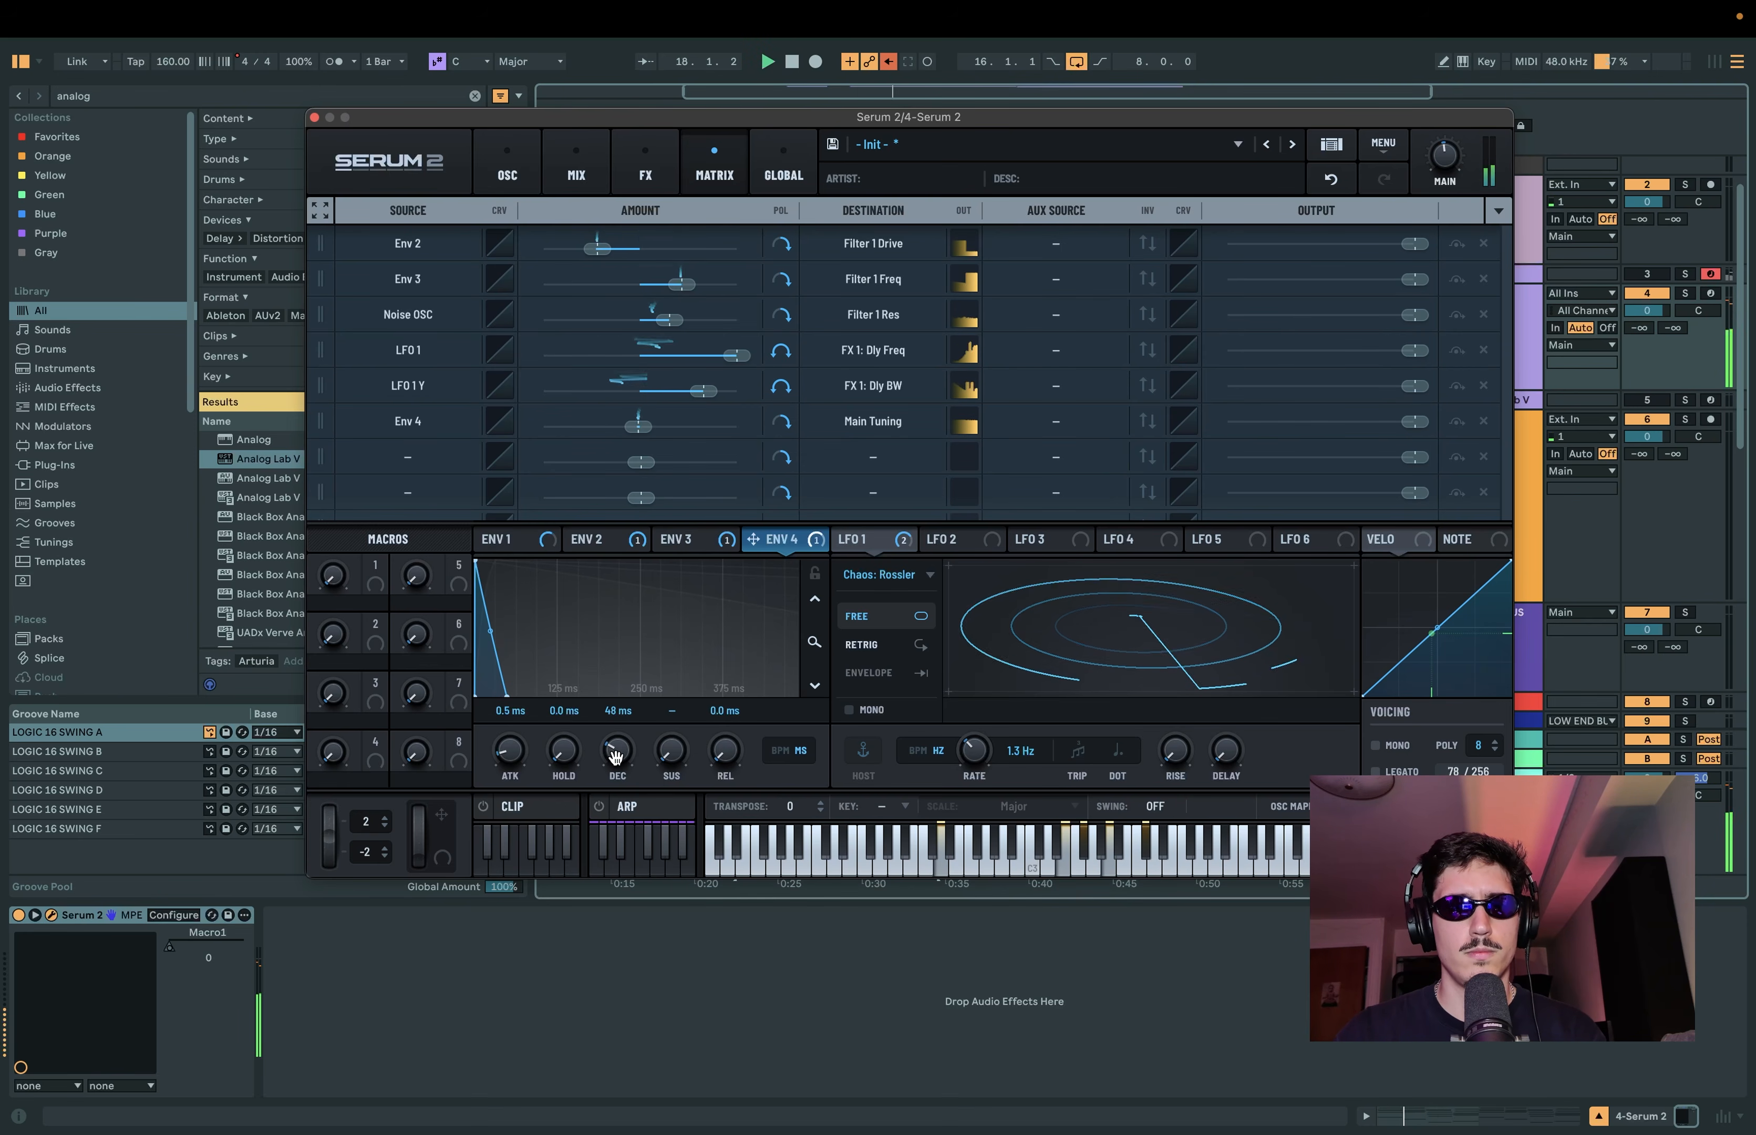
scroll(618, 757, "up", 3)
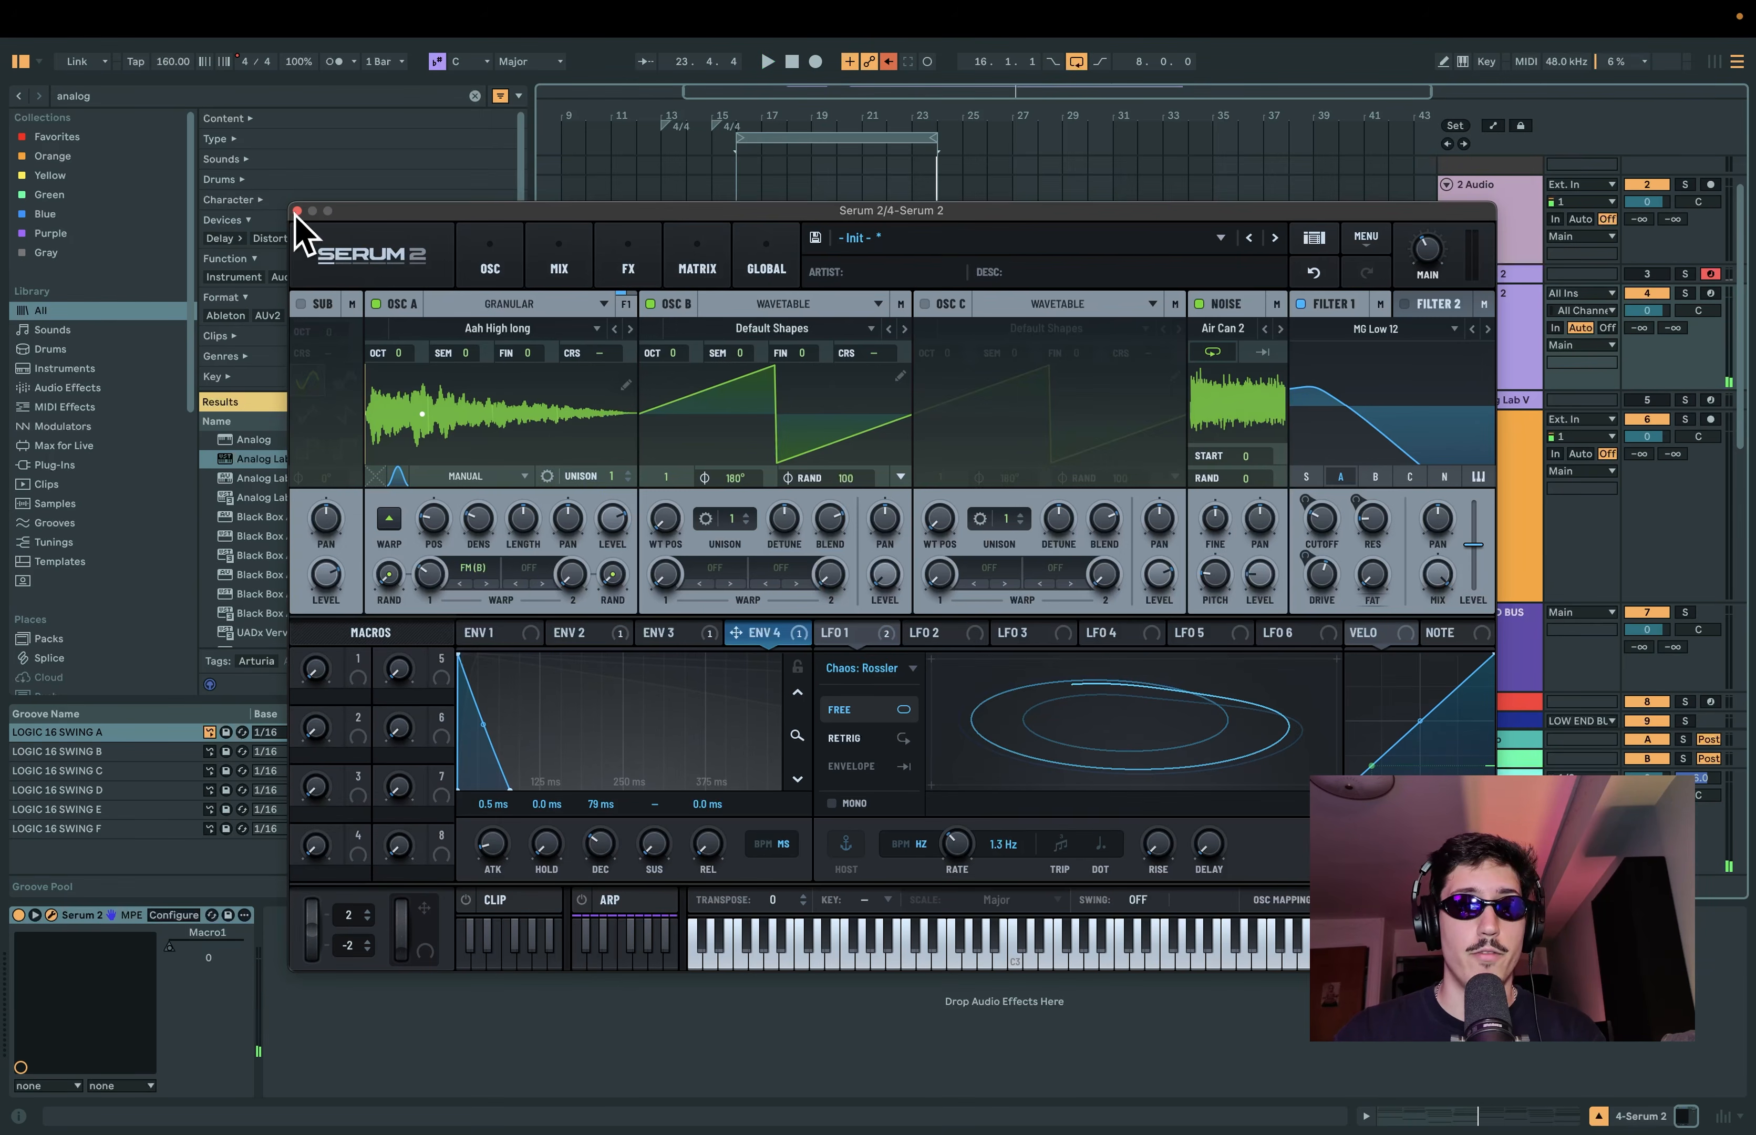
left_click(296, 212)
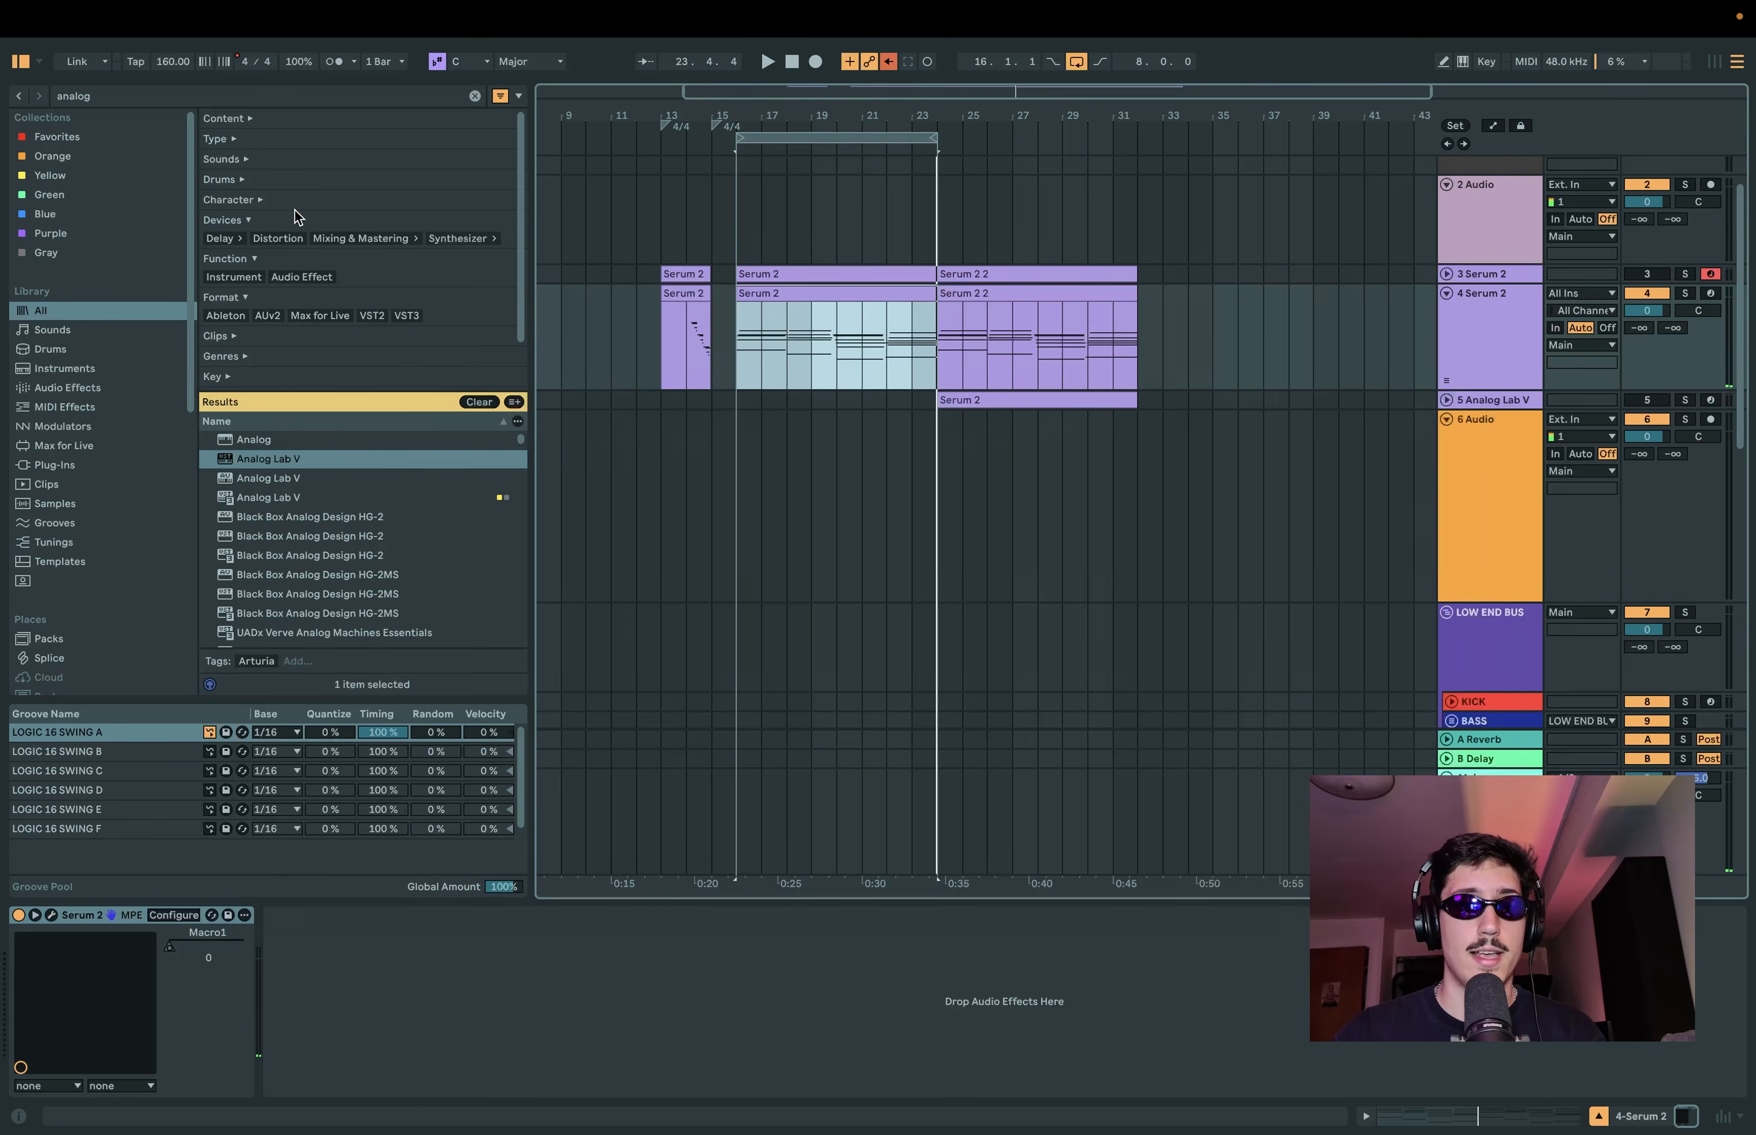
Choose Analog Lab V's P1 Brightness for its track's automation lane, then hide the automation lanes.
scroll(768, 398, "up", 2)
left_click(643, 343)
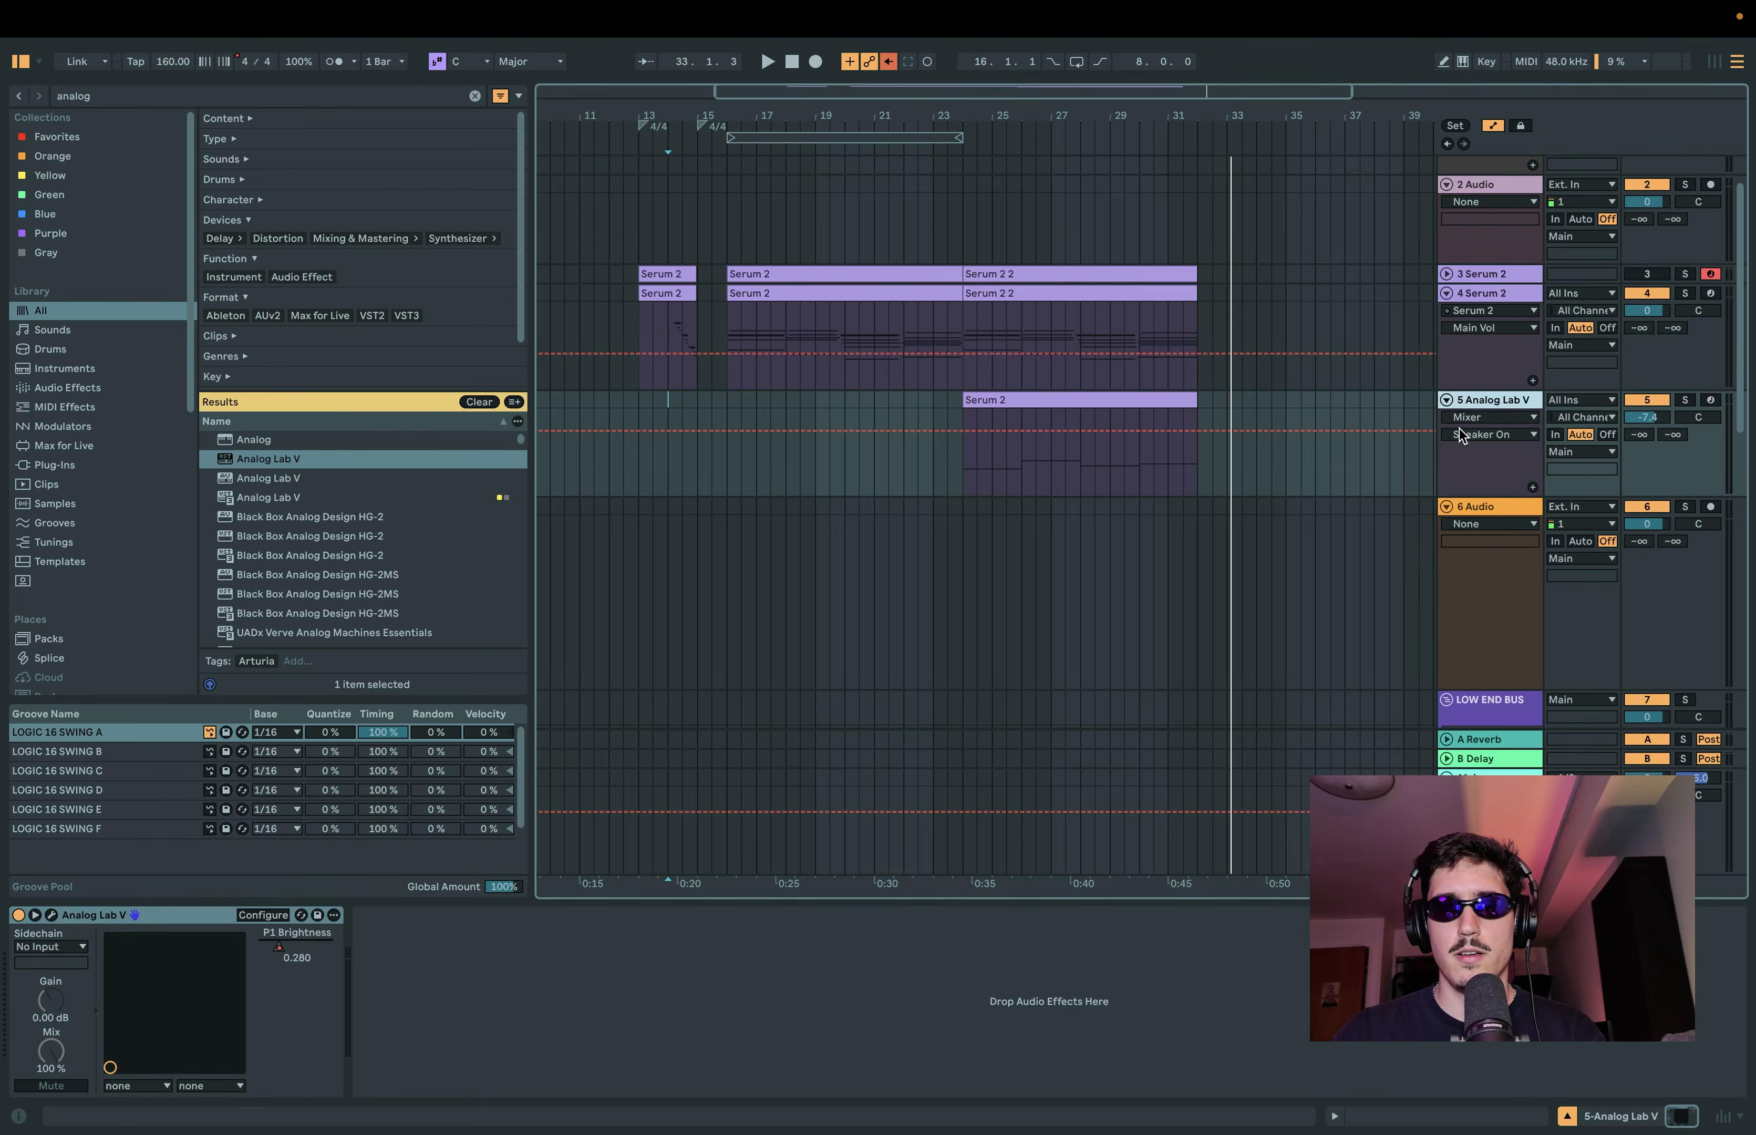
left_click(1467, 418)
left_click(1473, 451)
key("a")
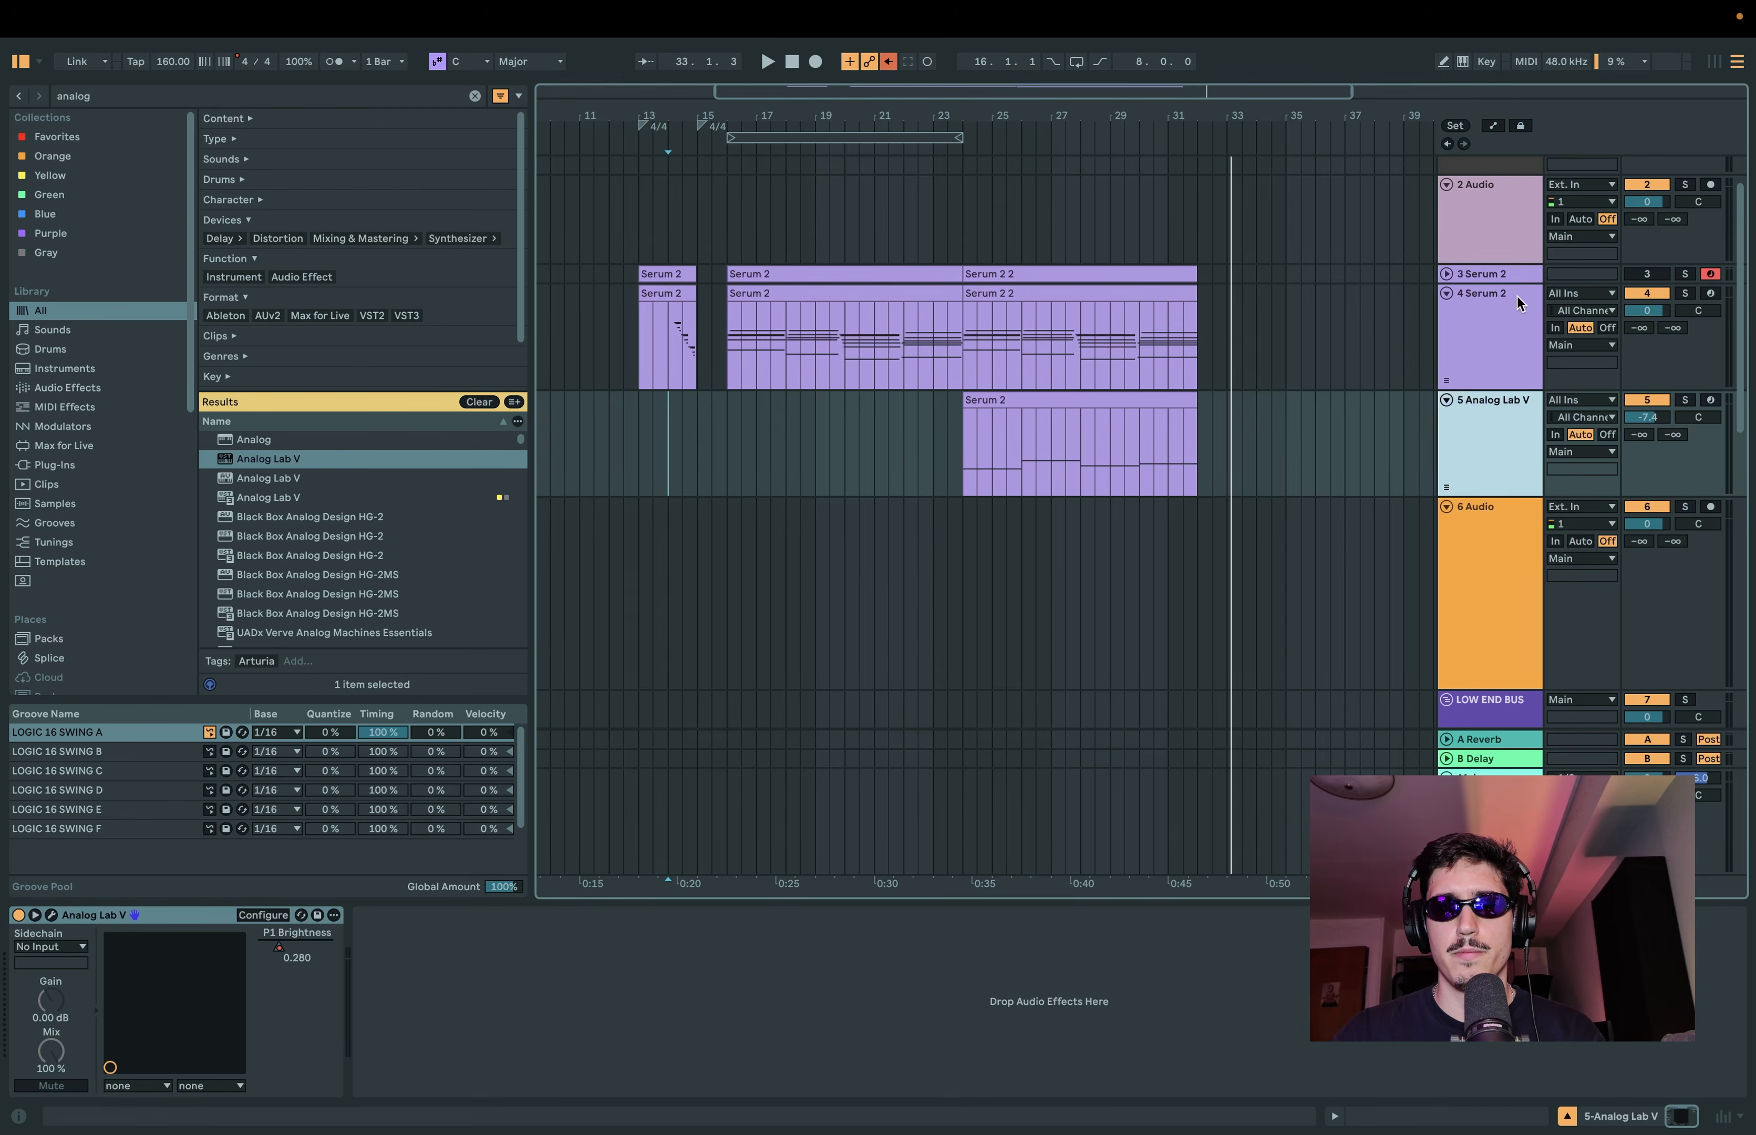
Reopen Serum 2 from track 4 and assign Macro 1 to Filter 1's cutoff.
key("Up")
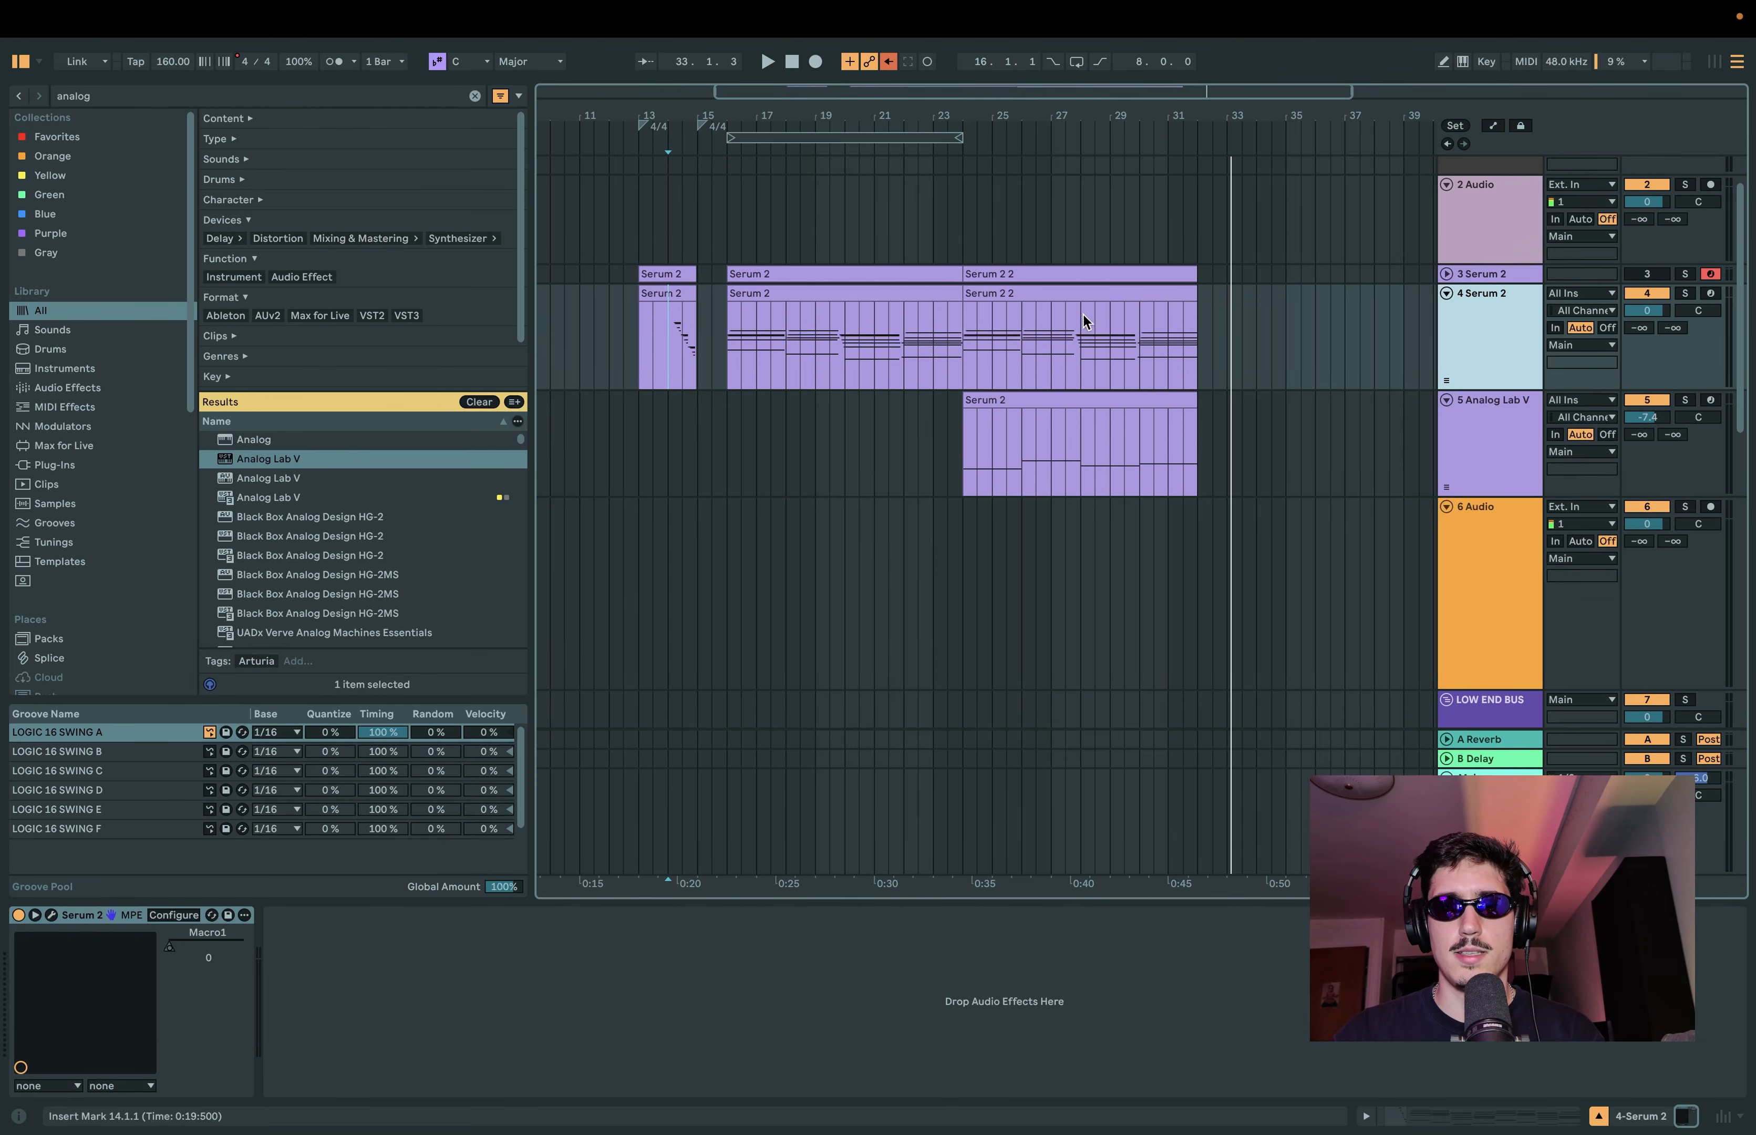
left_click(1065, 347)
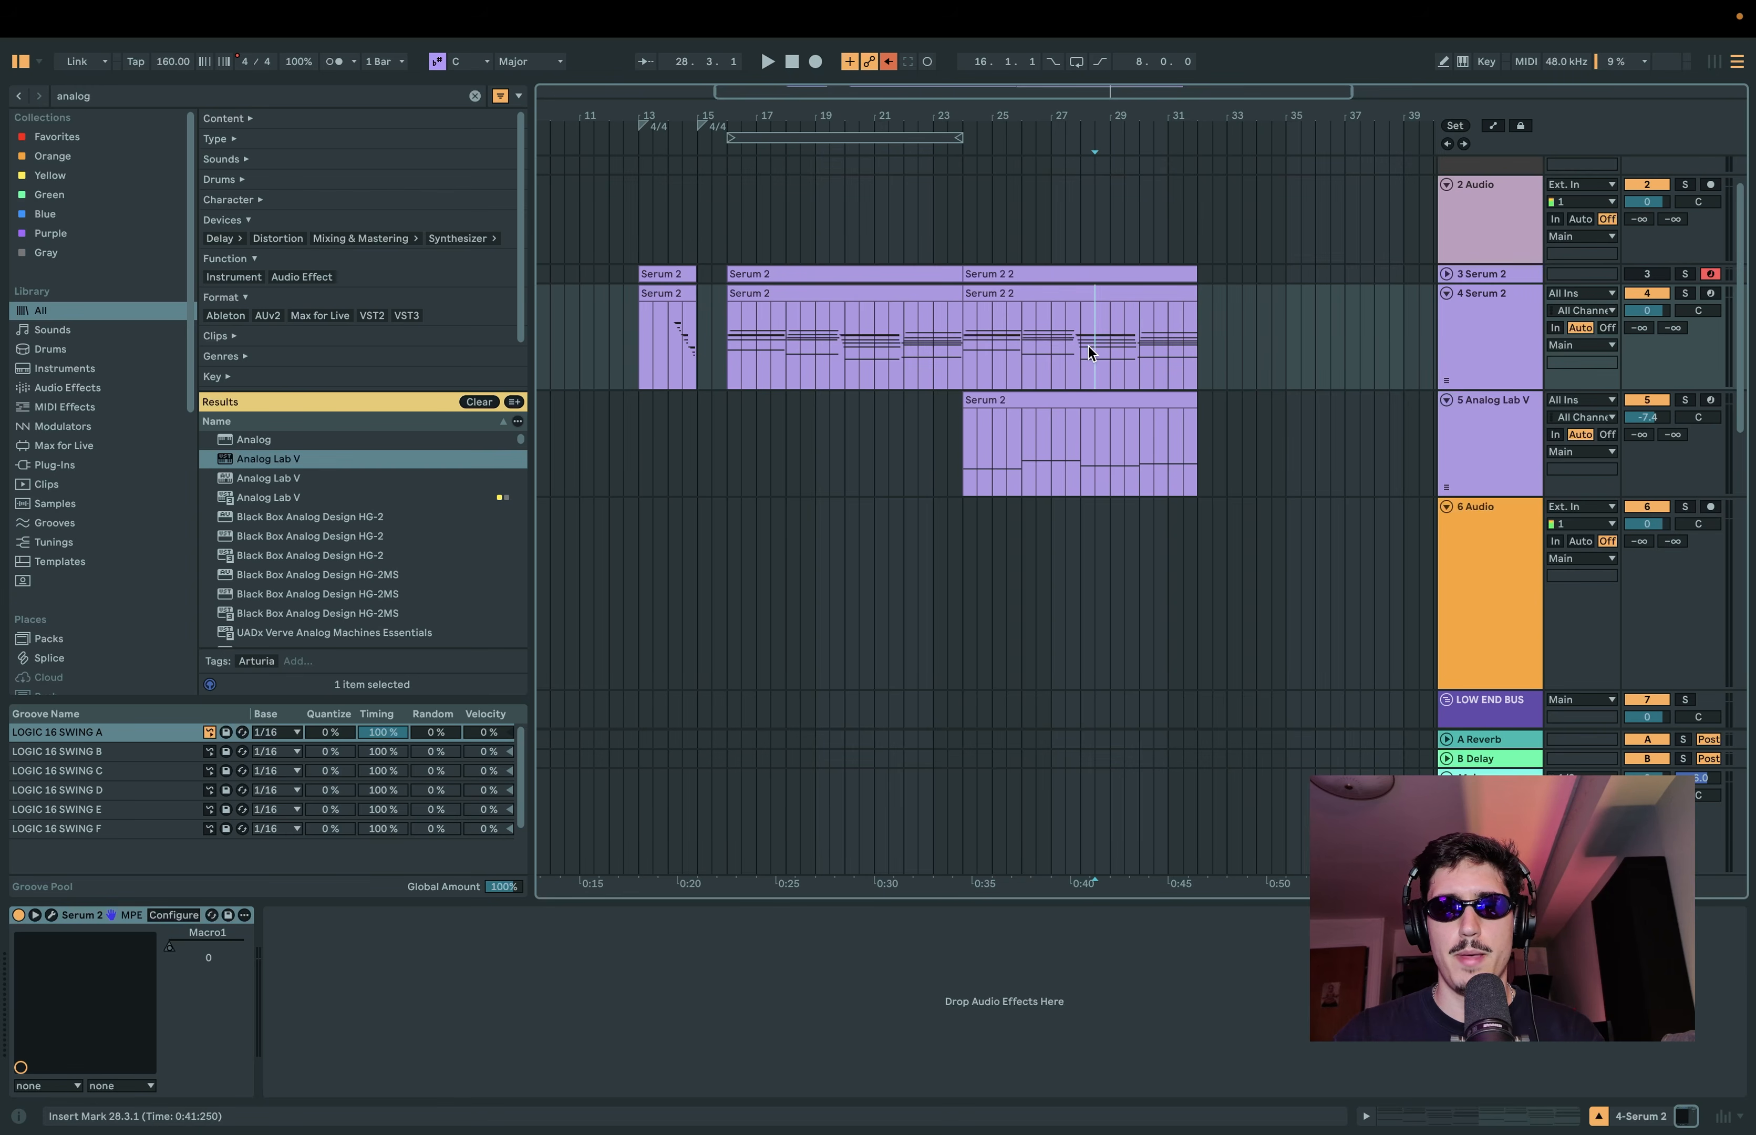
left_click(1470, 350)
left_click(51, 914)
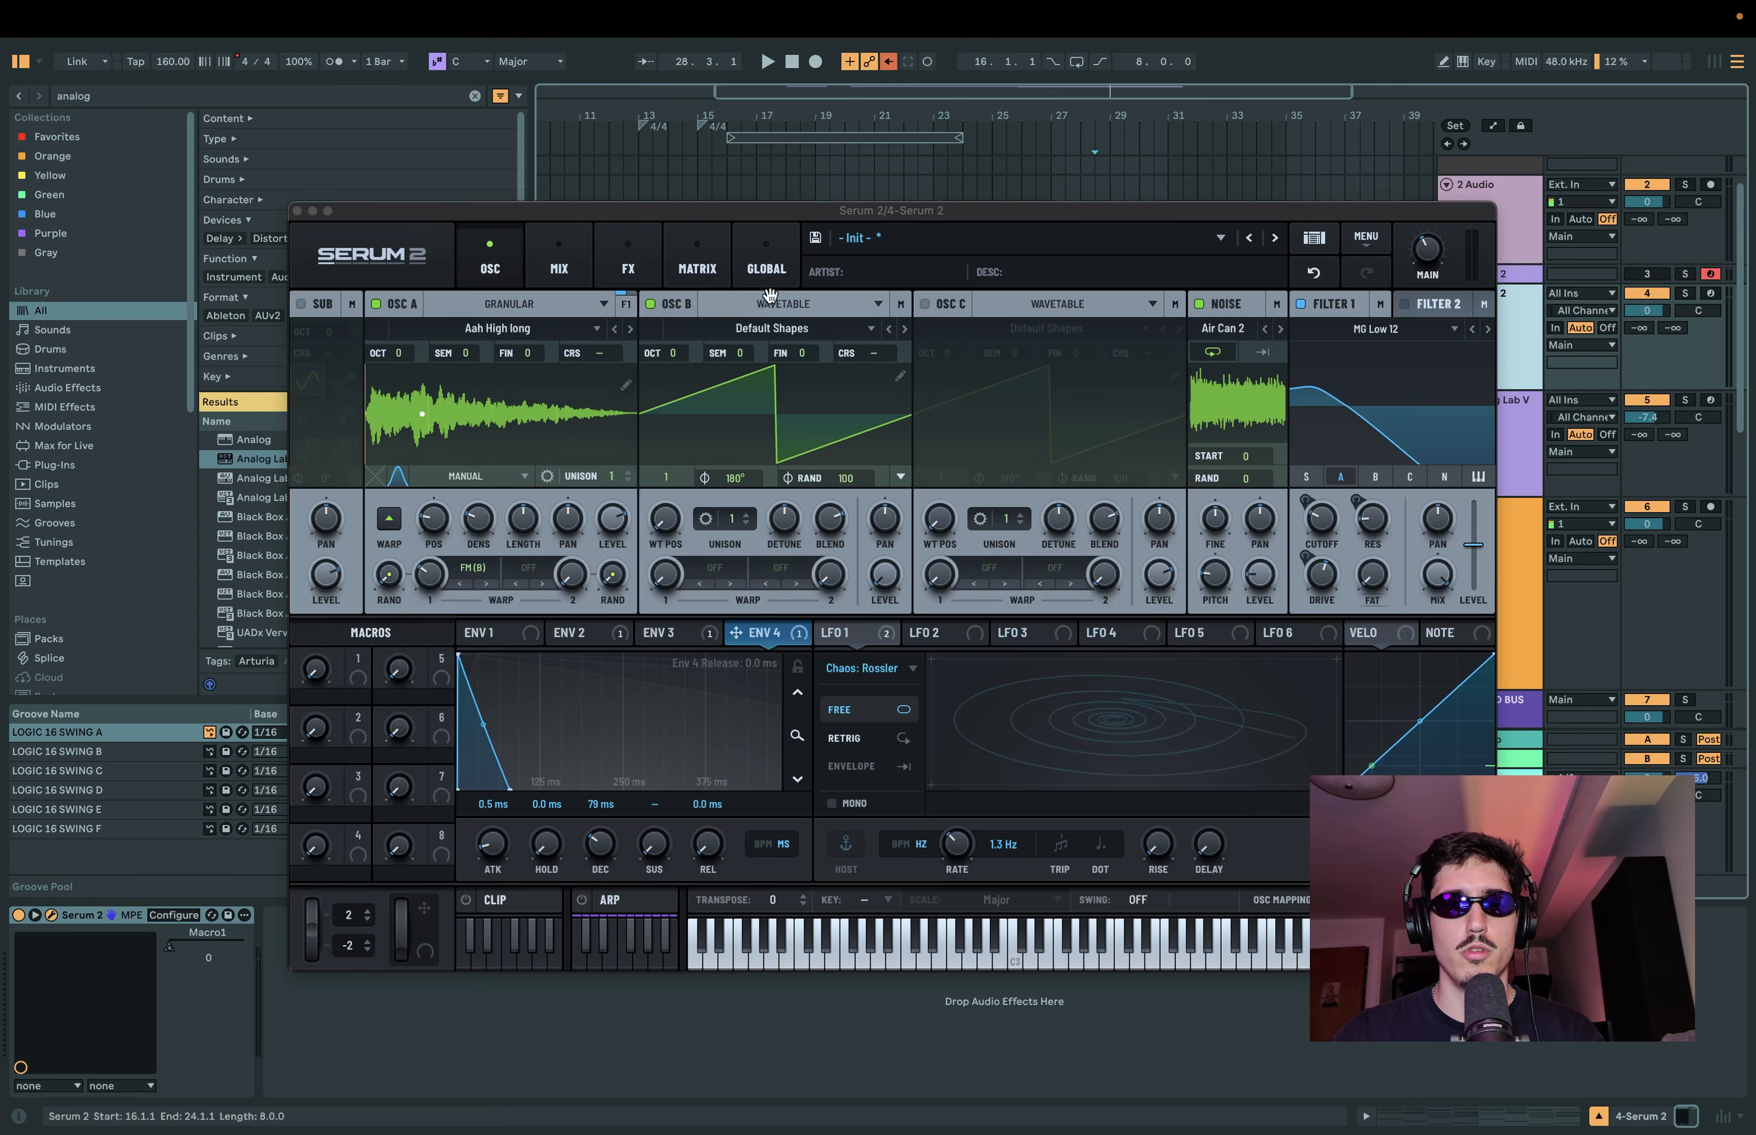
left_click_drag(353, 649, 1316, 509)
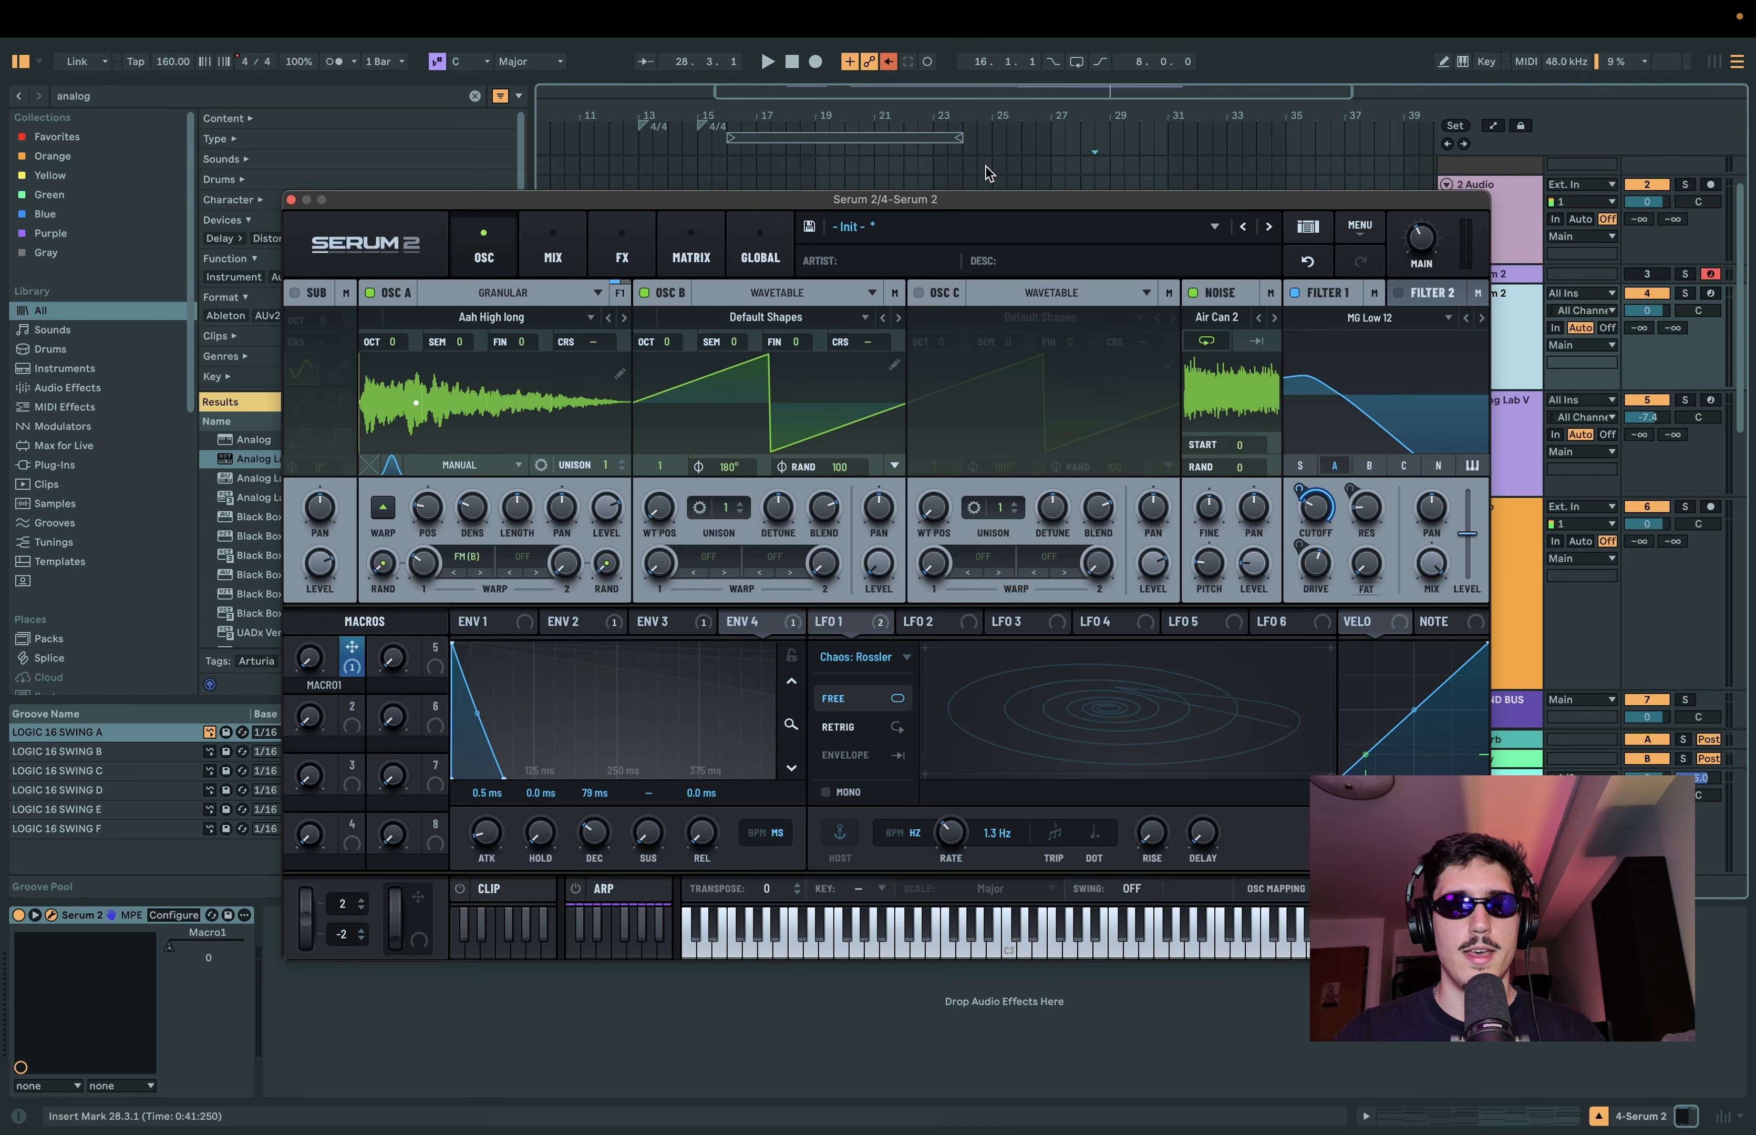
Play the chords from bar 16 and raise Macro 1 to about 70 to audition the filter opening.
left_click_drag(987, 193, 971, 449)
left_click(728, 356)
left_click_drag(746, 451, 745, 172)
key("space")
left_click_drag(295, 632, 311, 521)
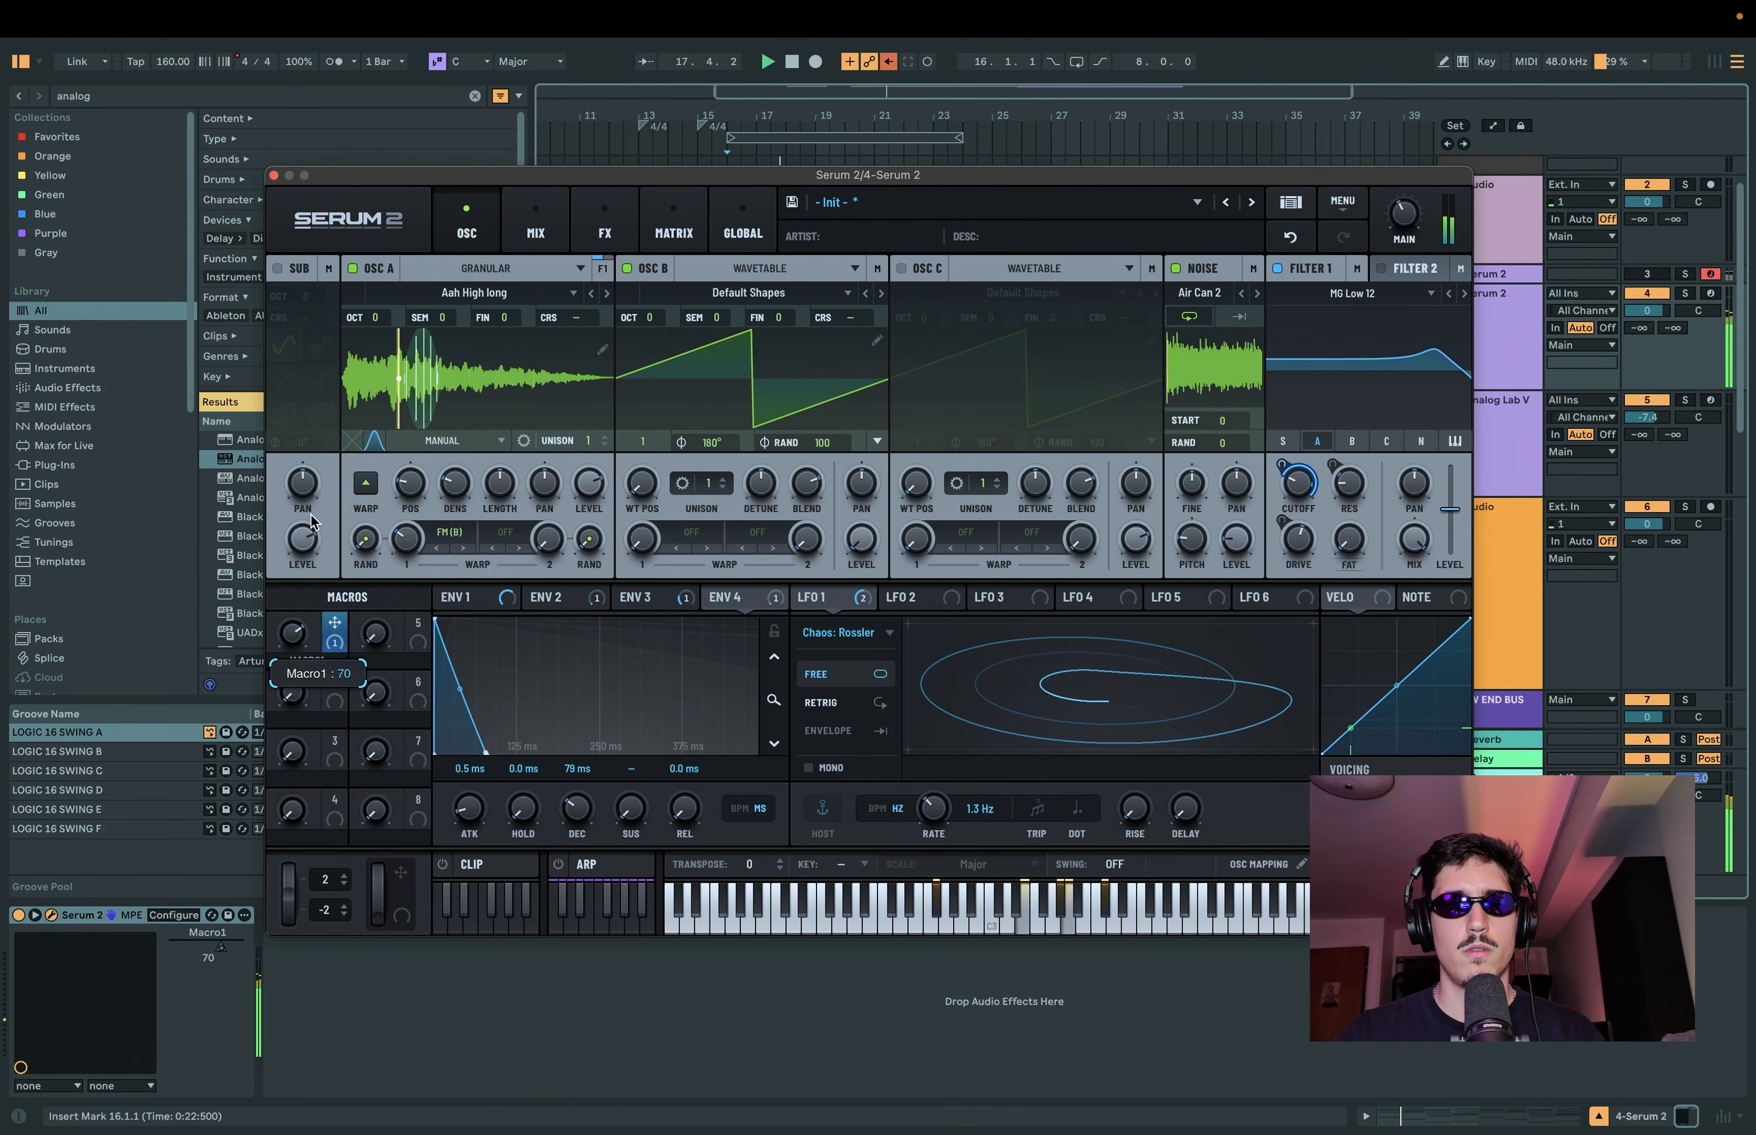
Re-enable automation, shape Macro 1's curve to rise from 0 at bar 28 to its peak near bar 31, and audition it.
left_click(888, 62)
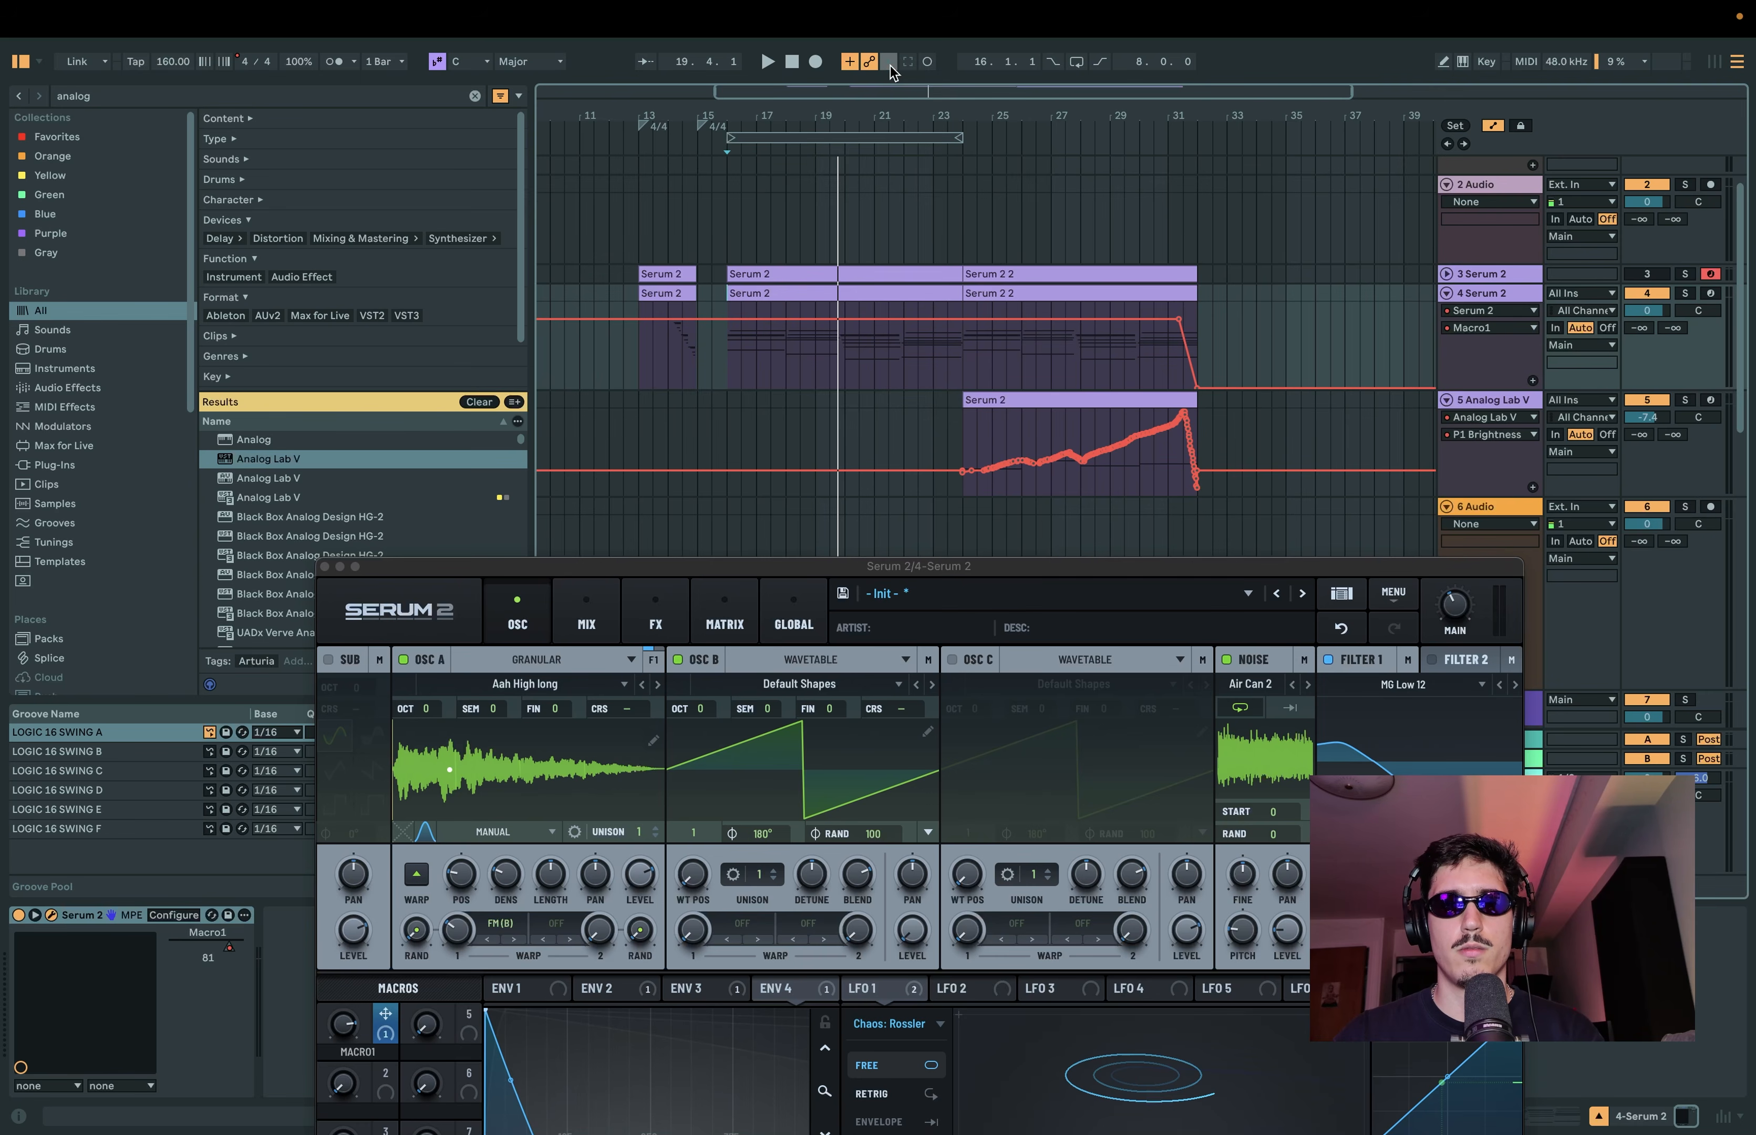
mouse_move(1087, 322)
left_mouse_down()
mouse_move(1094, 369)
mouse_move(1075, 349)
left_mouse_up()
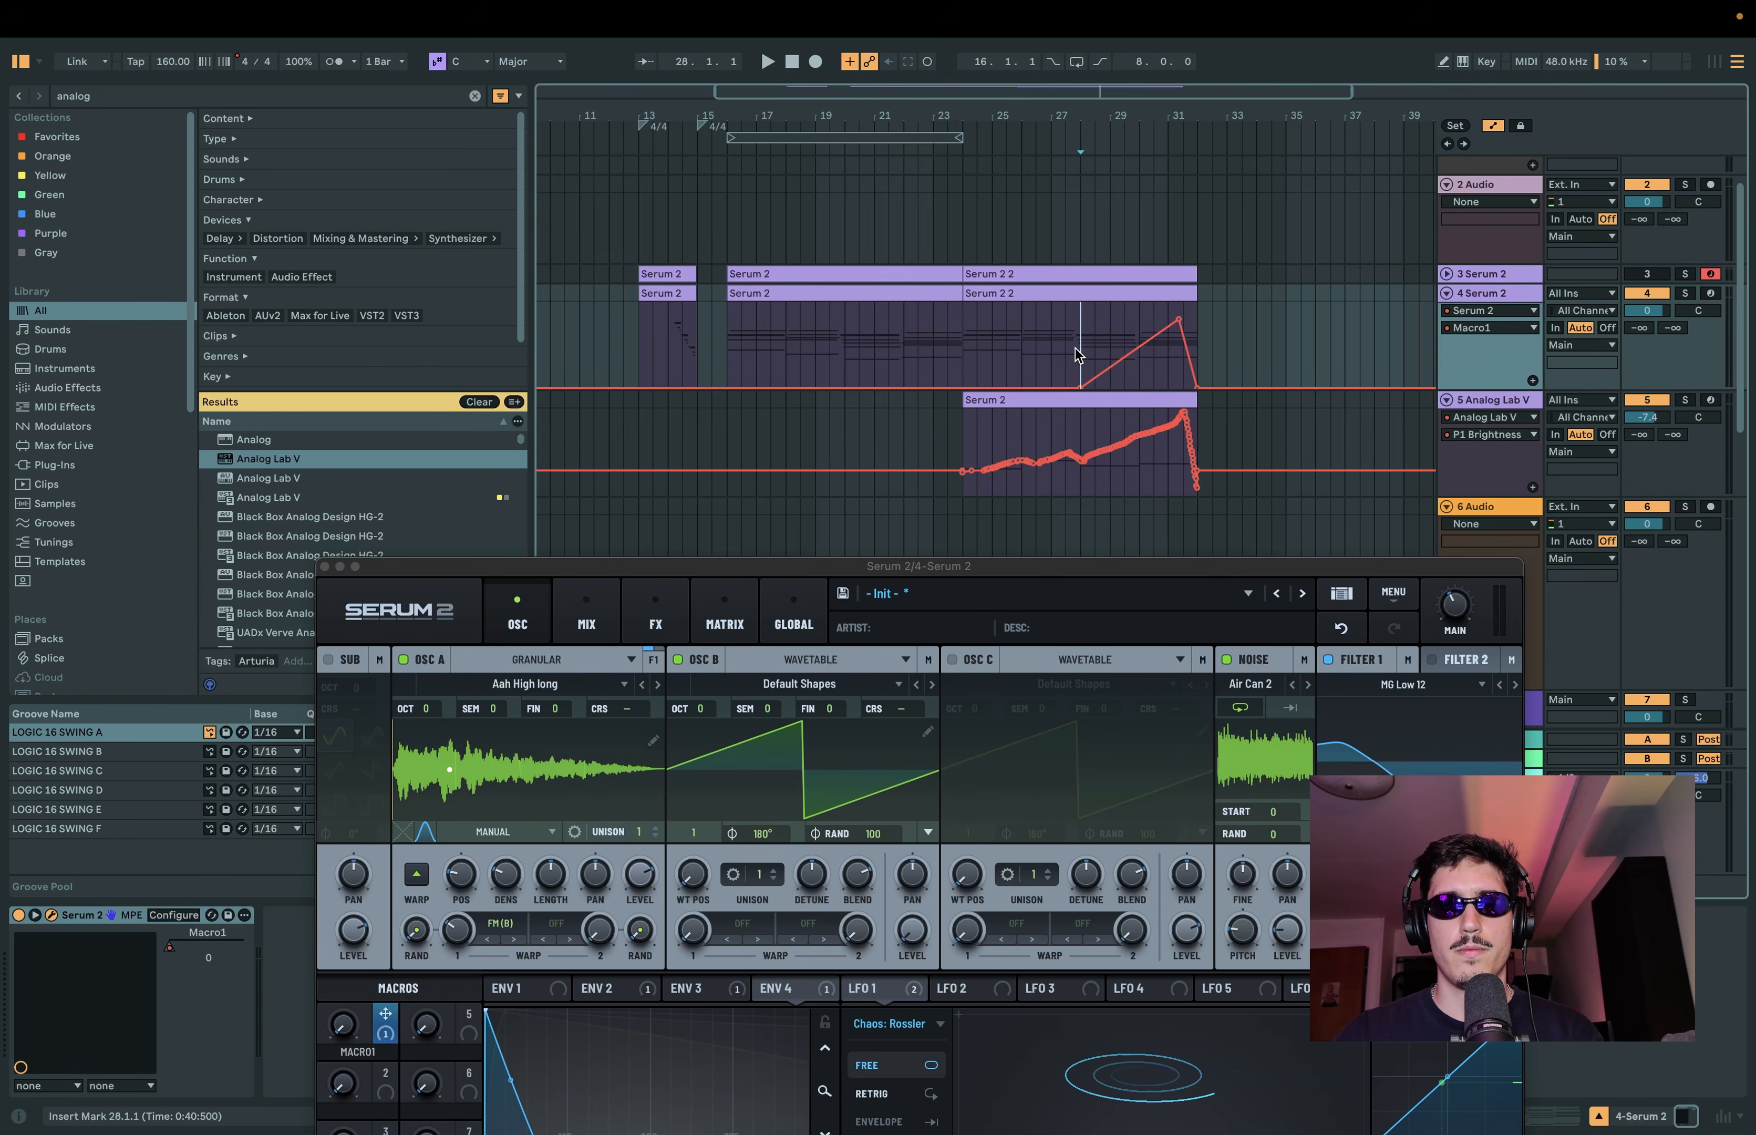
key("space")
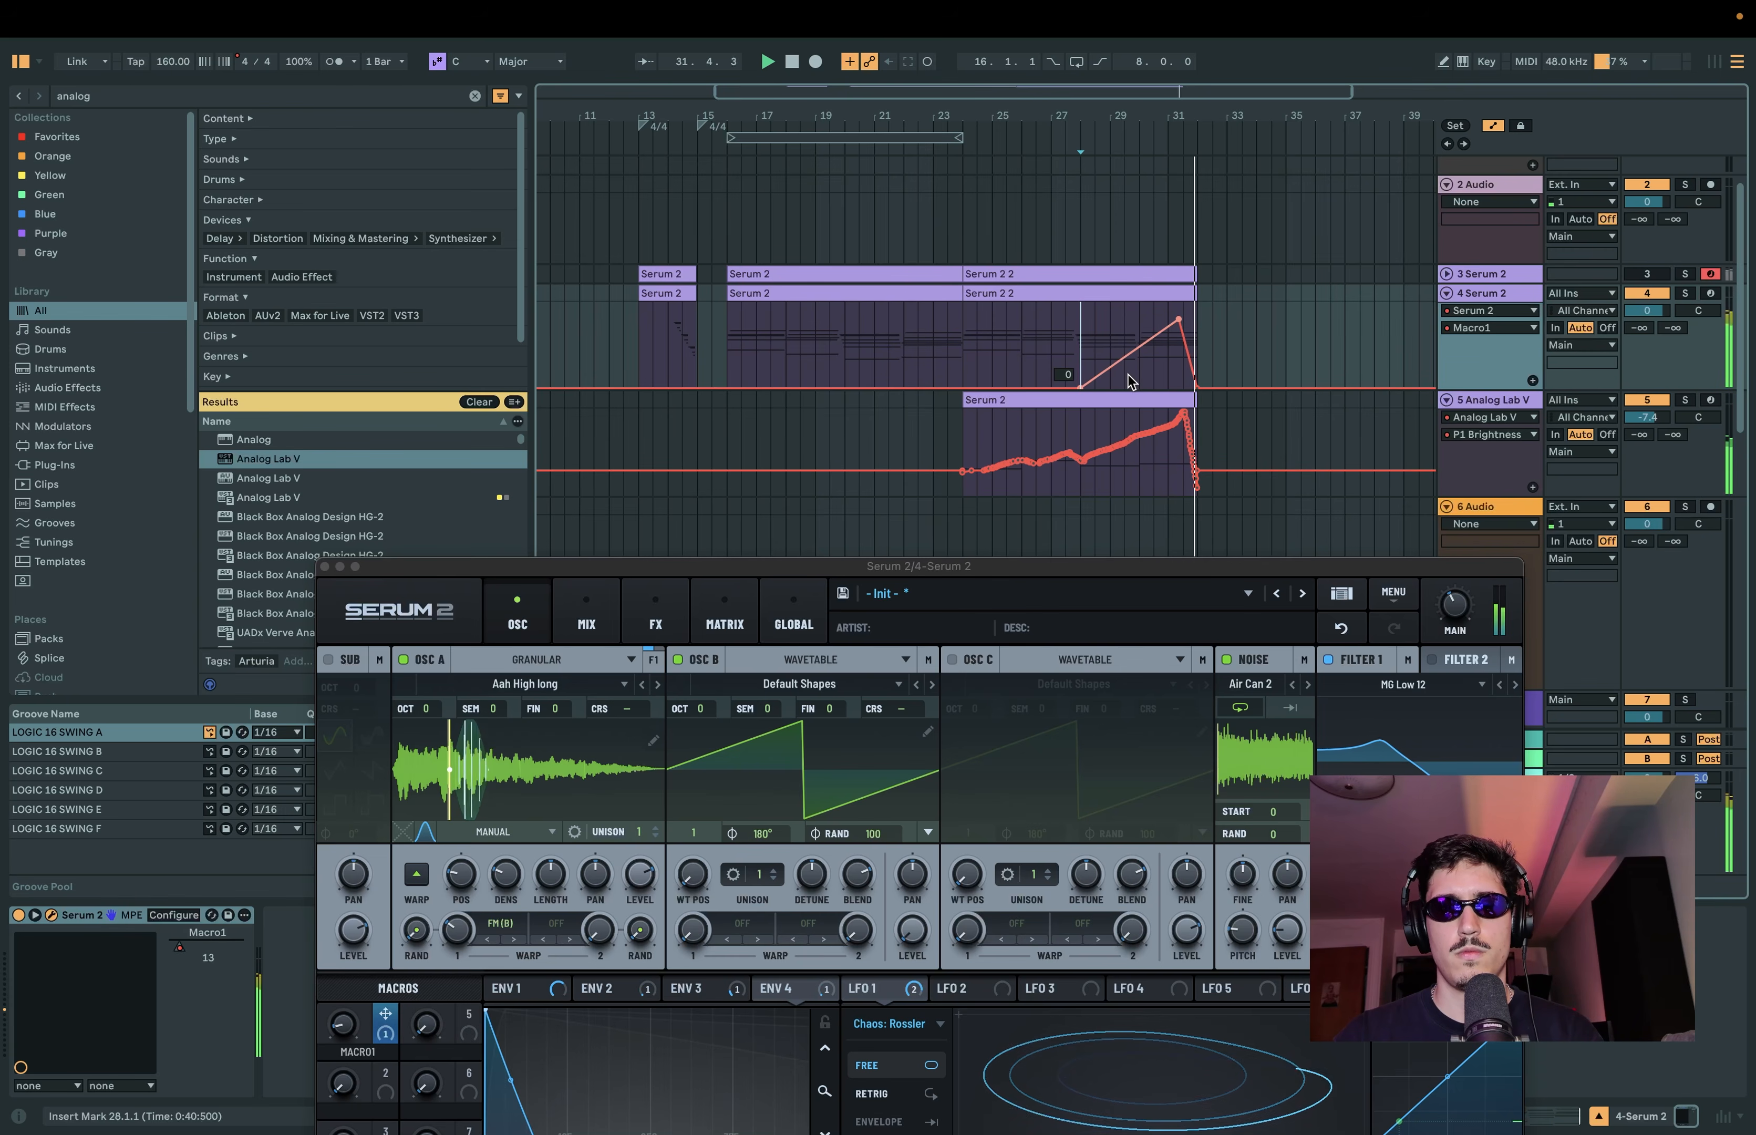
left_click(962, 345)
key("space")
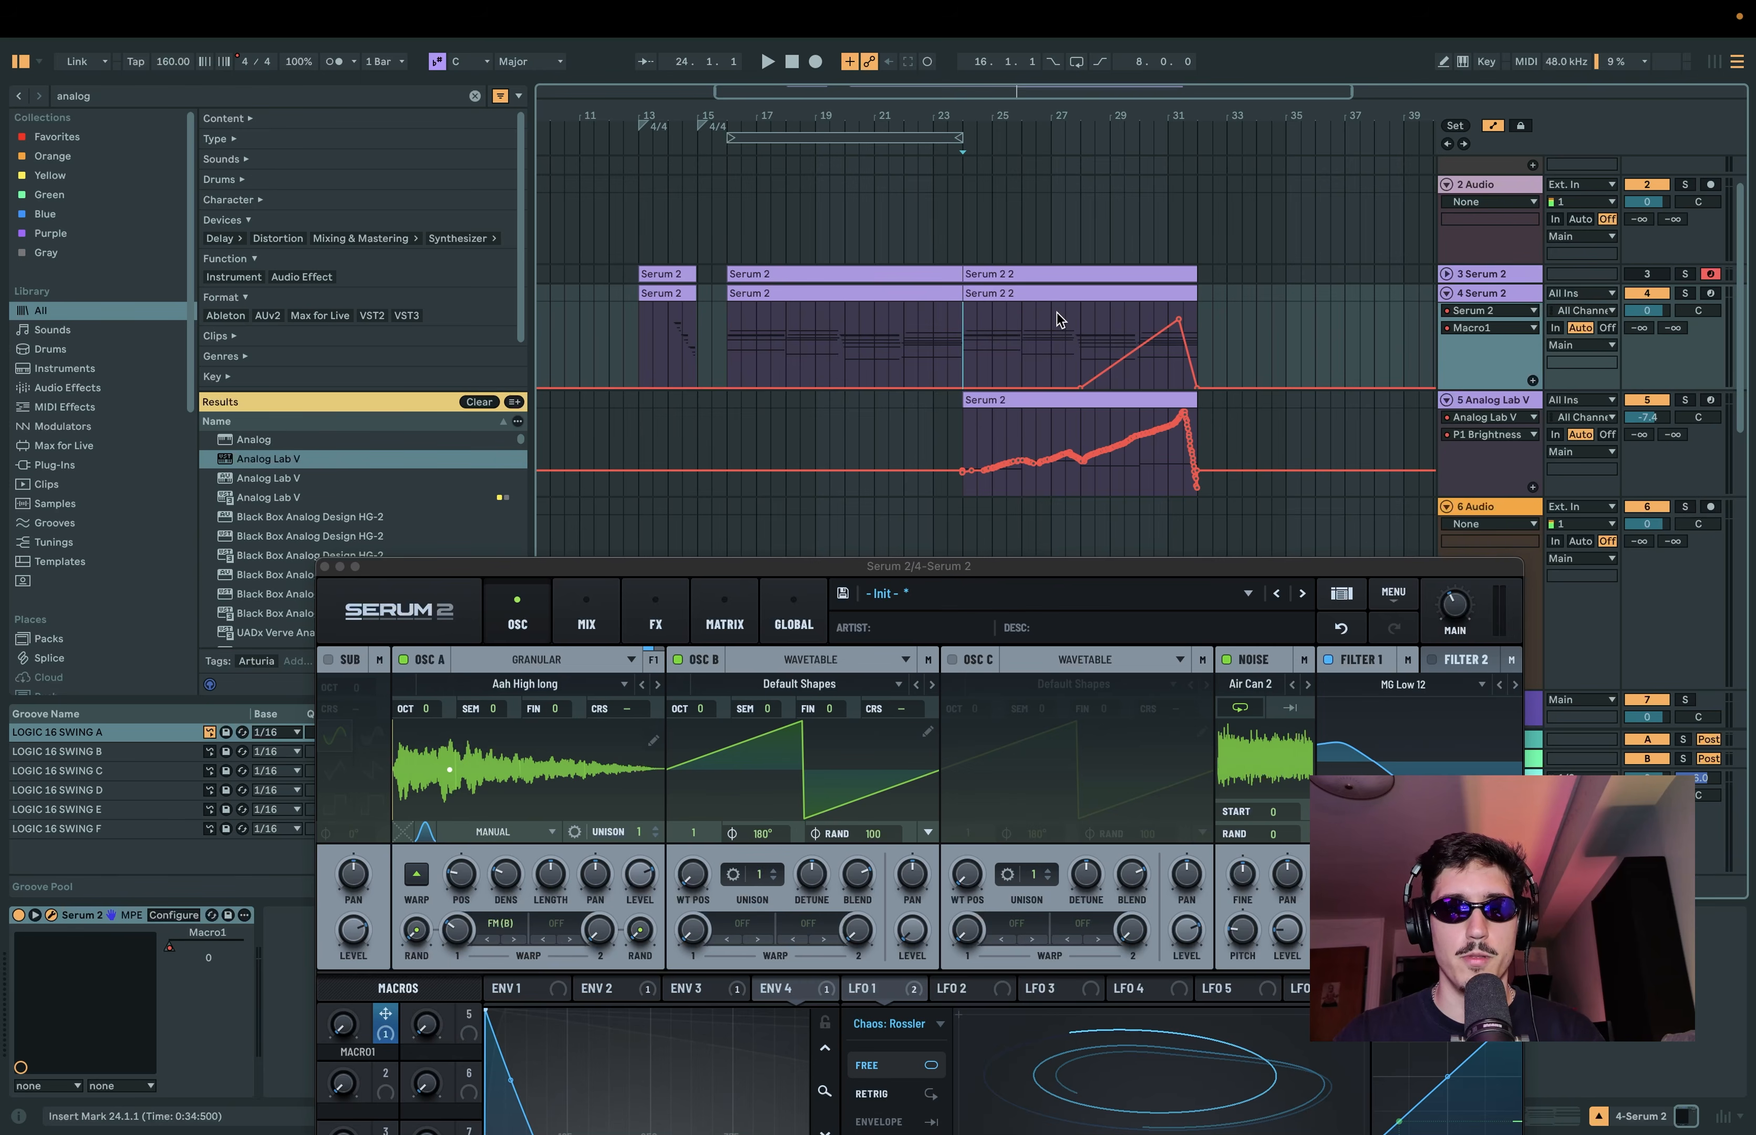
Add a Bode effect ahead of the delay and reverb, and try its Blur control during playback.
left_click_drag(973, 562, 992, 111)
left_click(668, 157)
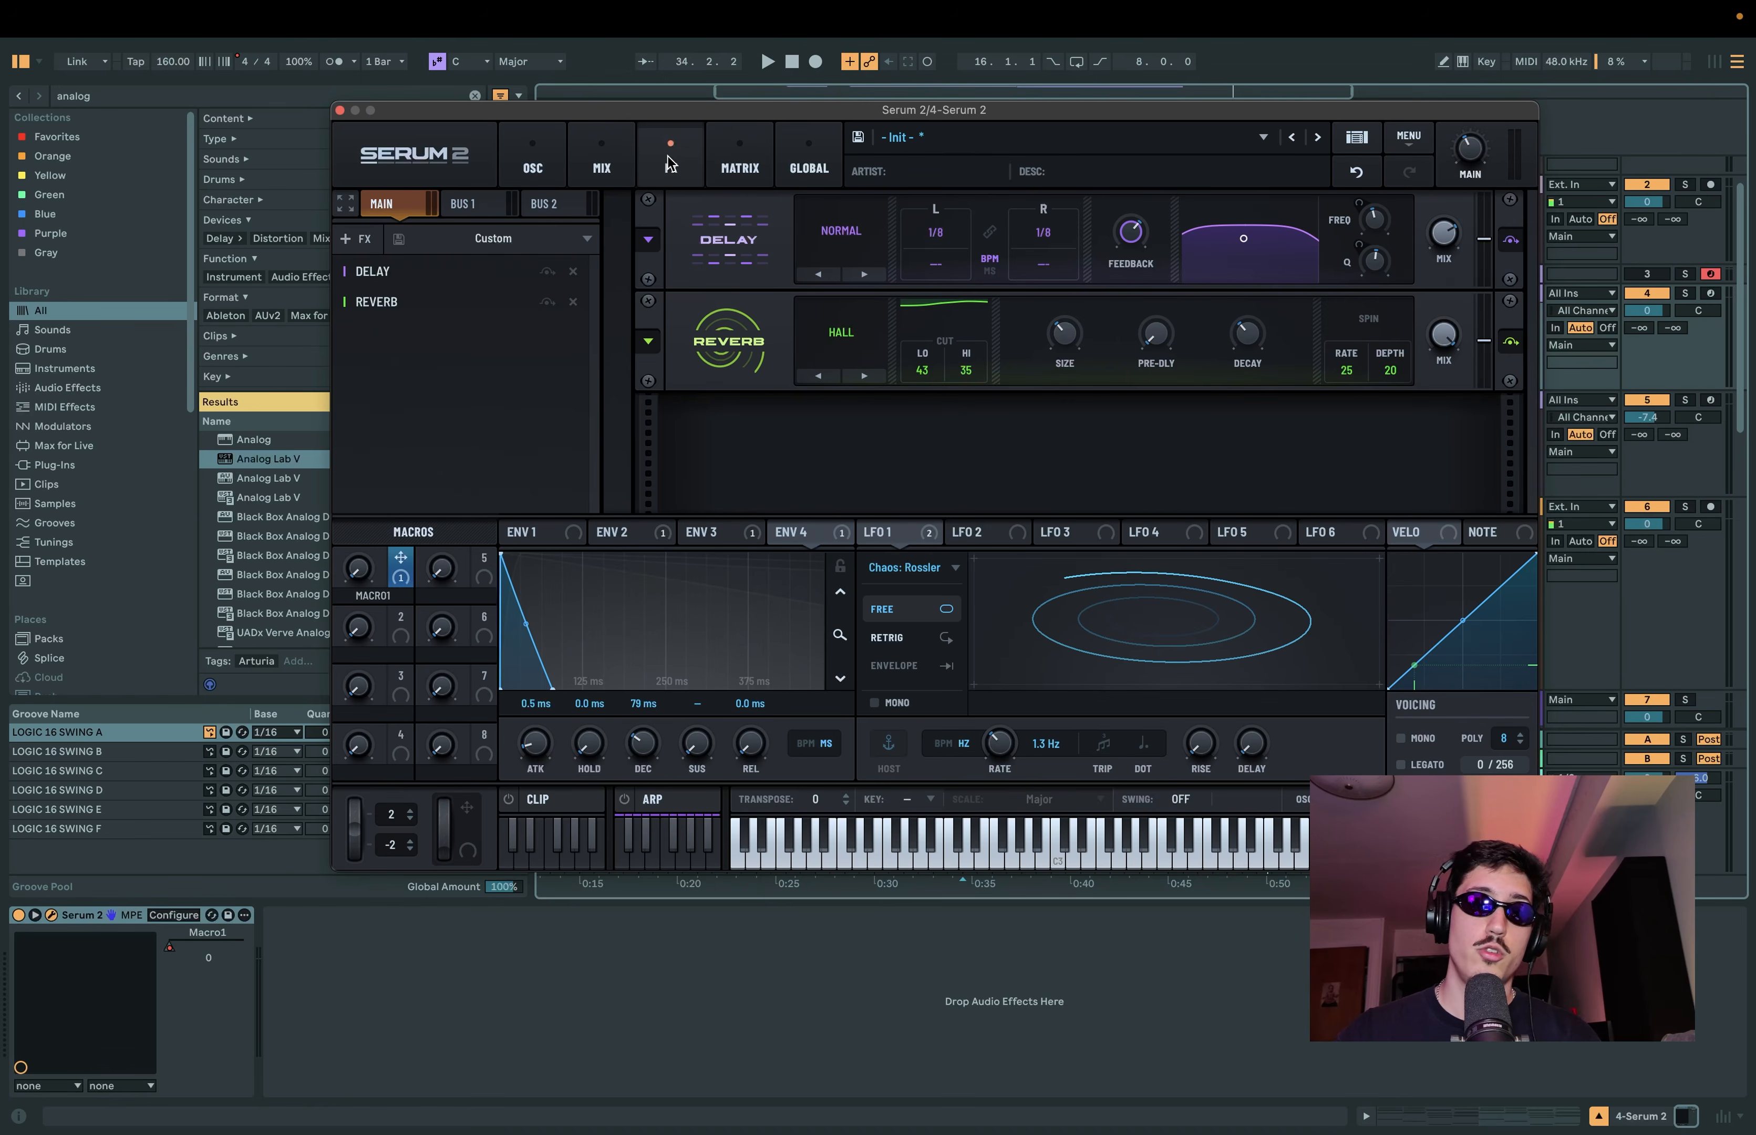
left_click(356, 238)
left_click(369, 261)
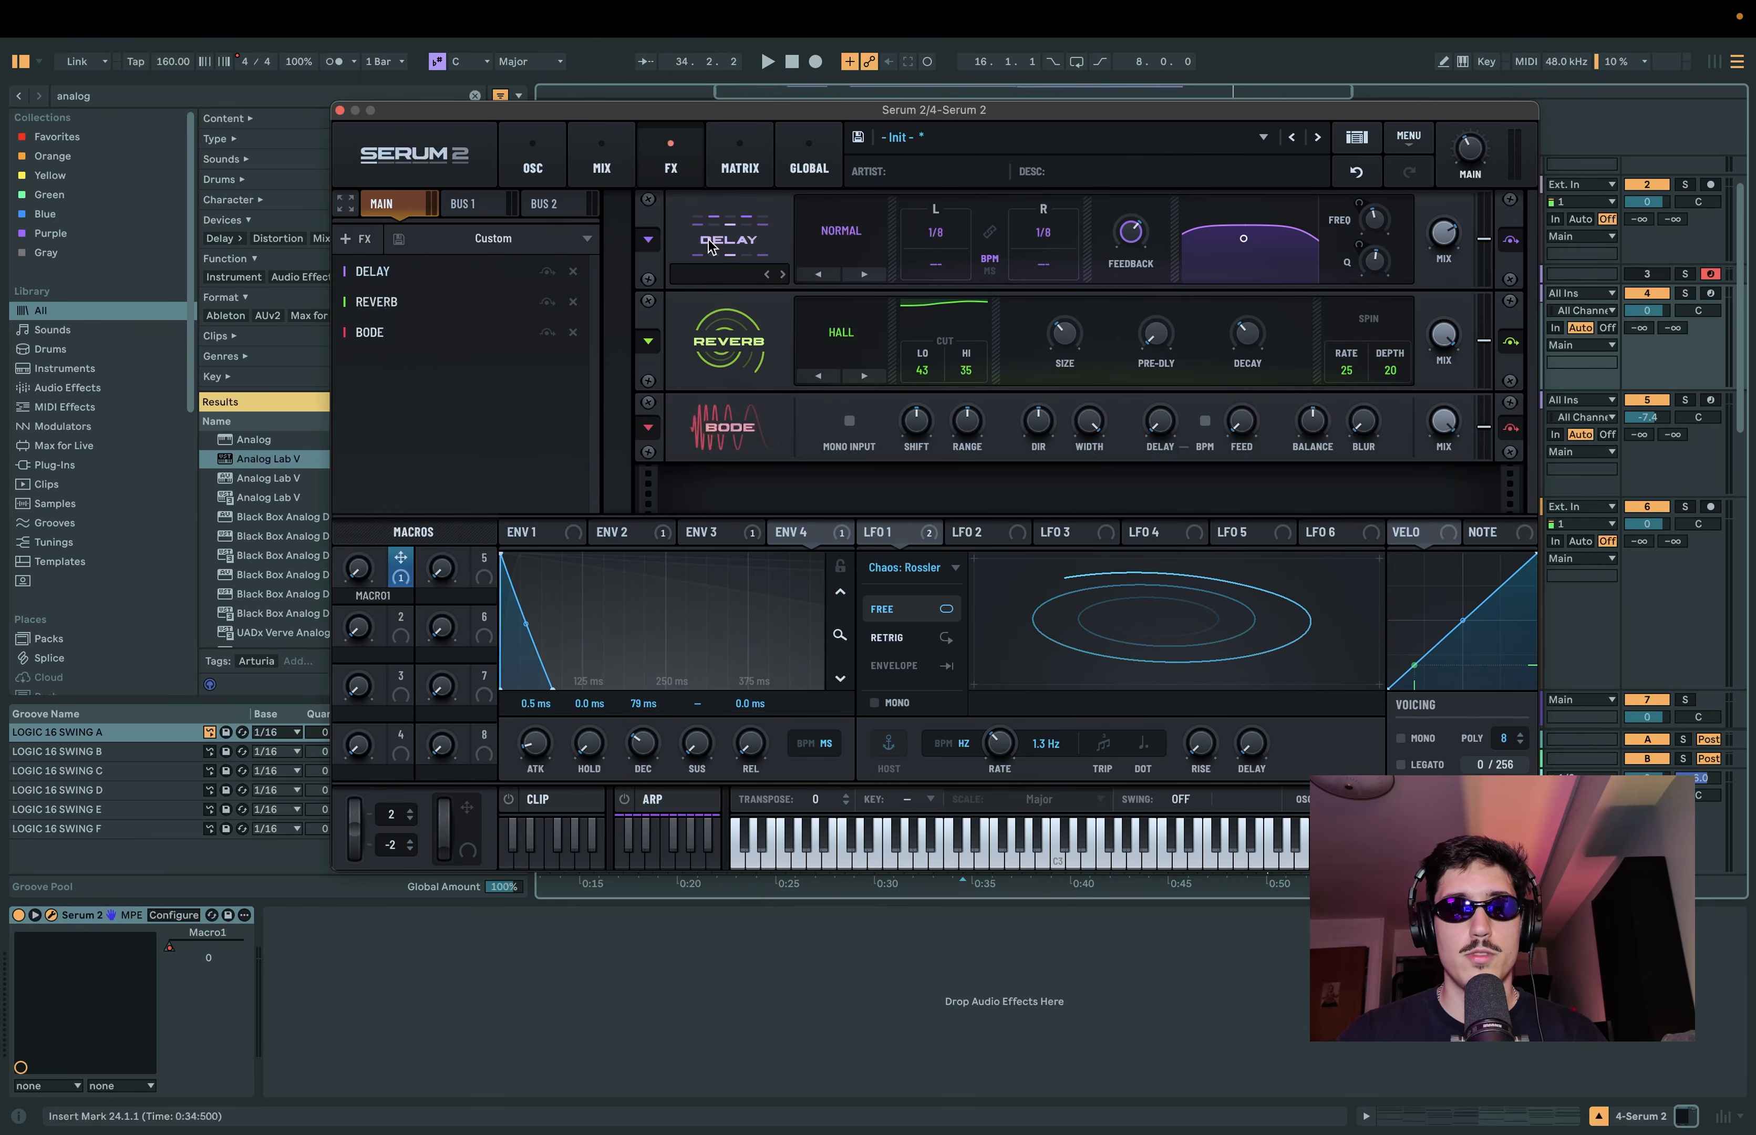
left_click_drag(443, 334, 579, 257)
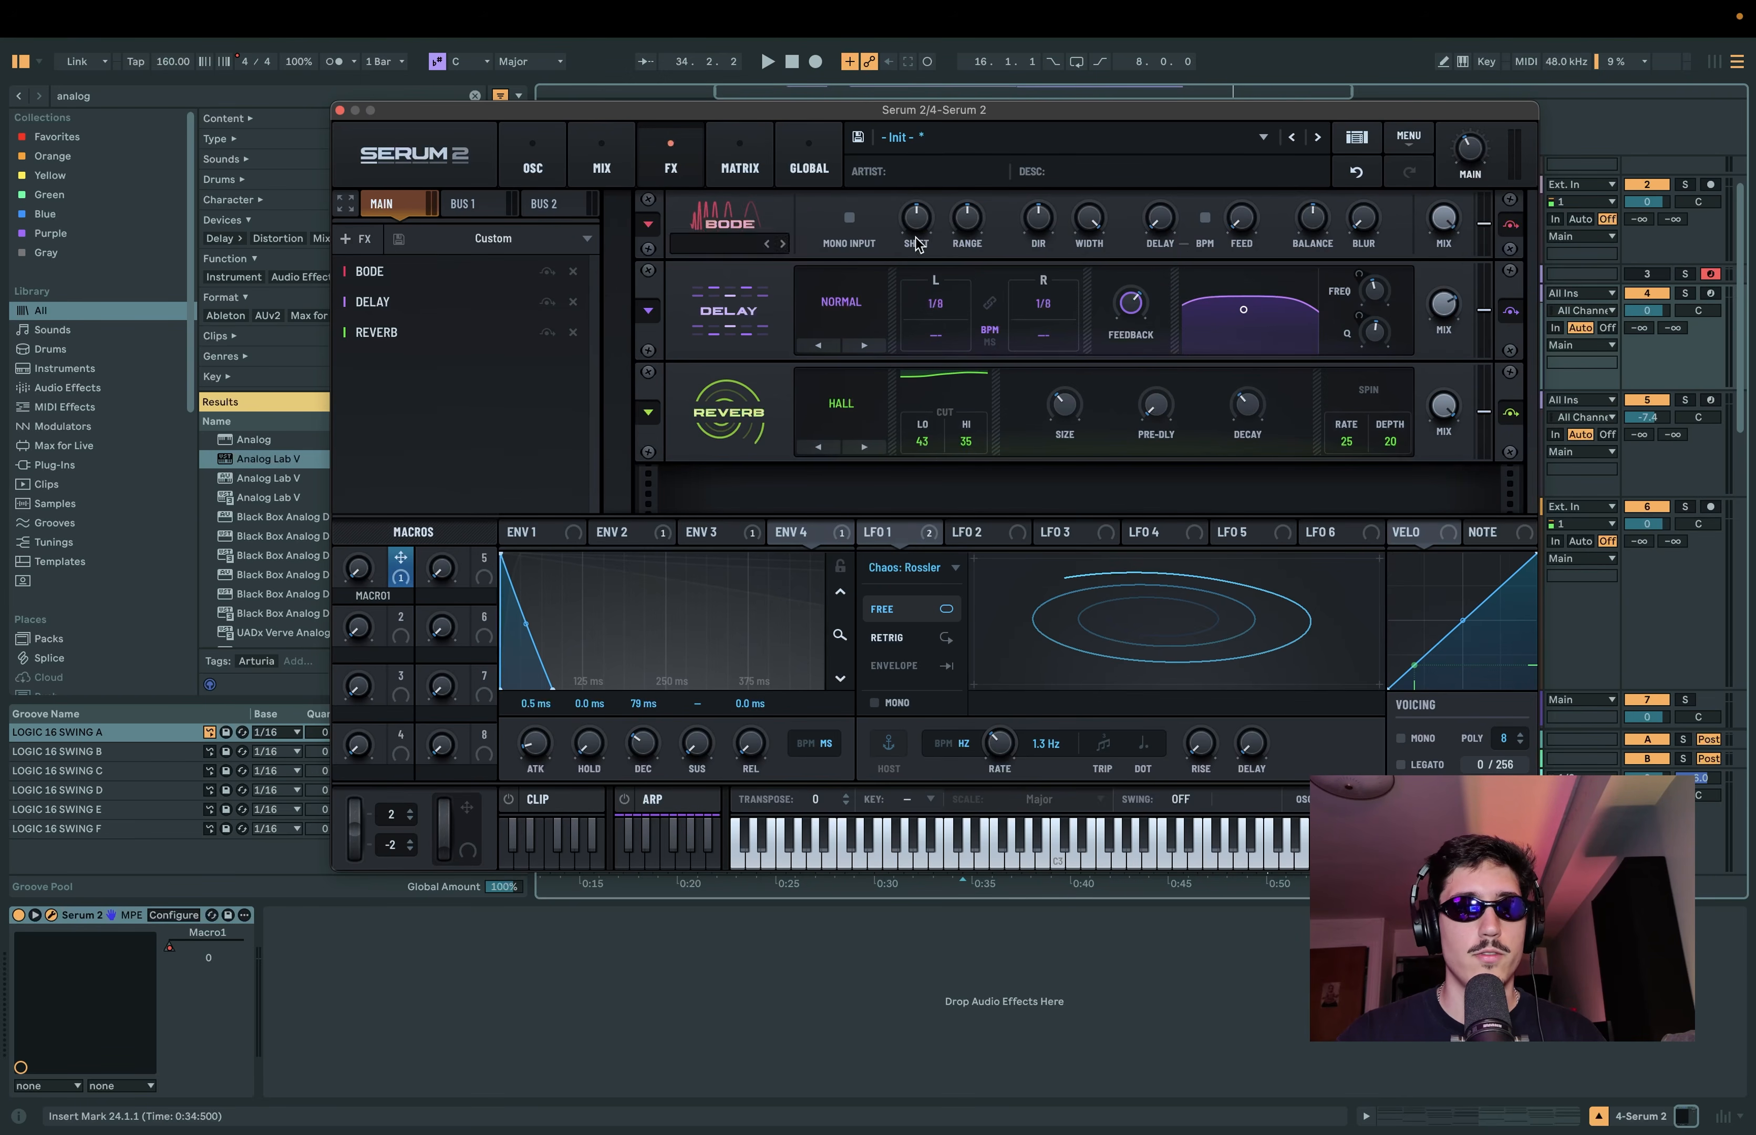
key("space")
mouse_move(1363, 225)
left_mouse_down()
mouse_move(1407, 38)
mouse_move(1344, 440)
mouse_move(1368, 169)
mouse_move(1351, 220)
left_mouse_up()
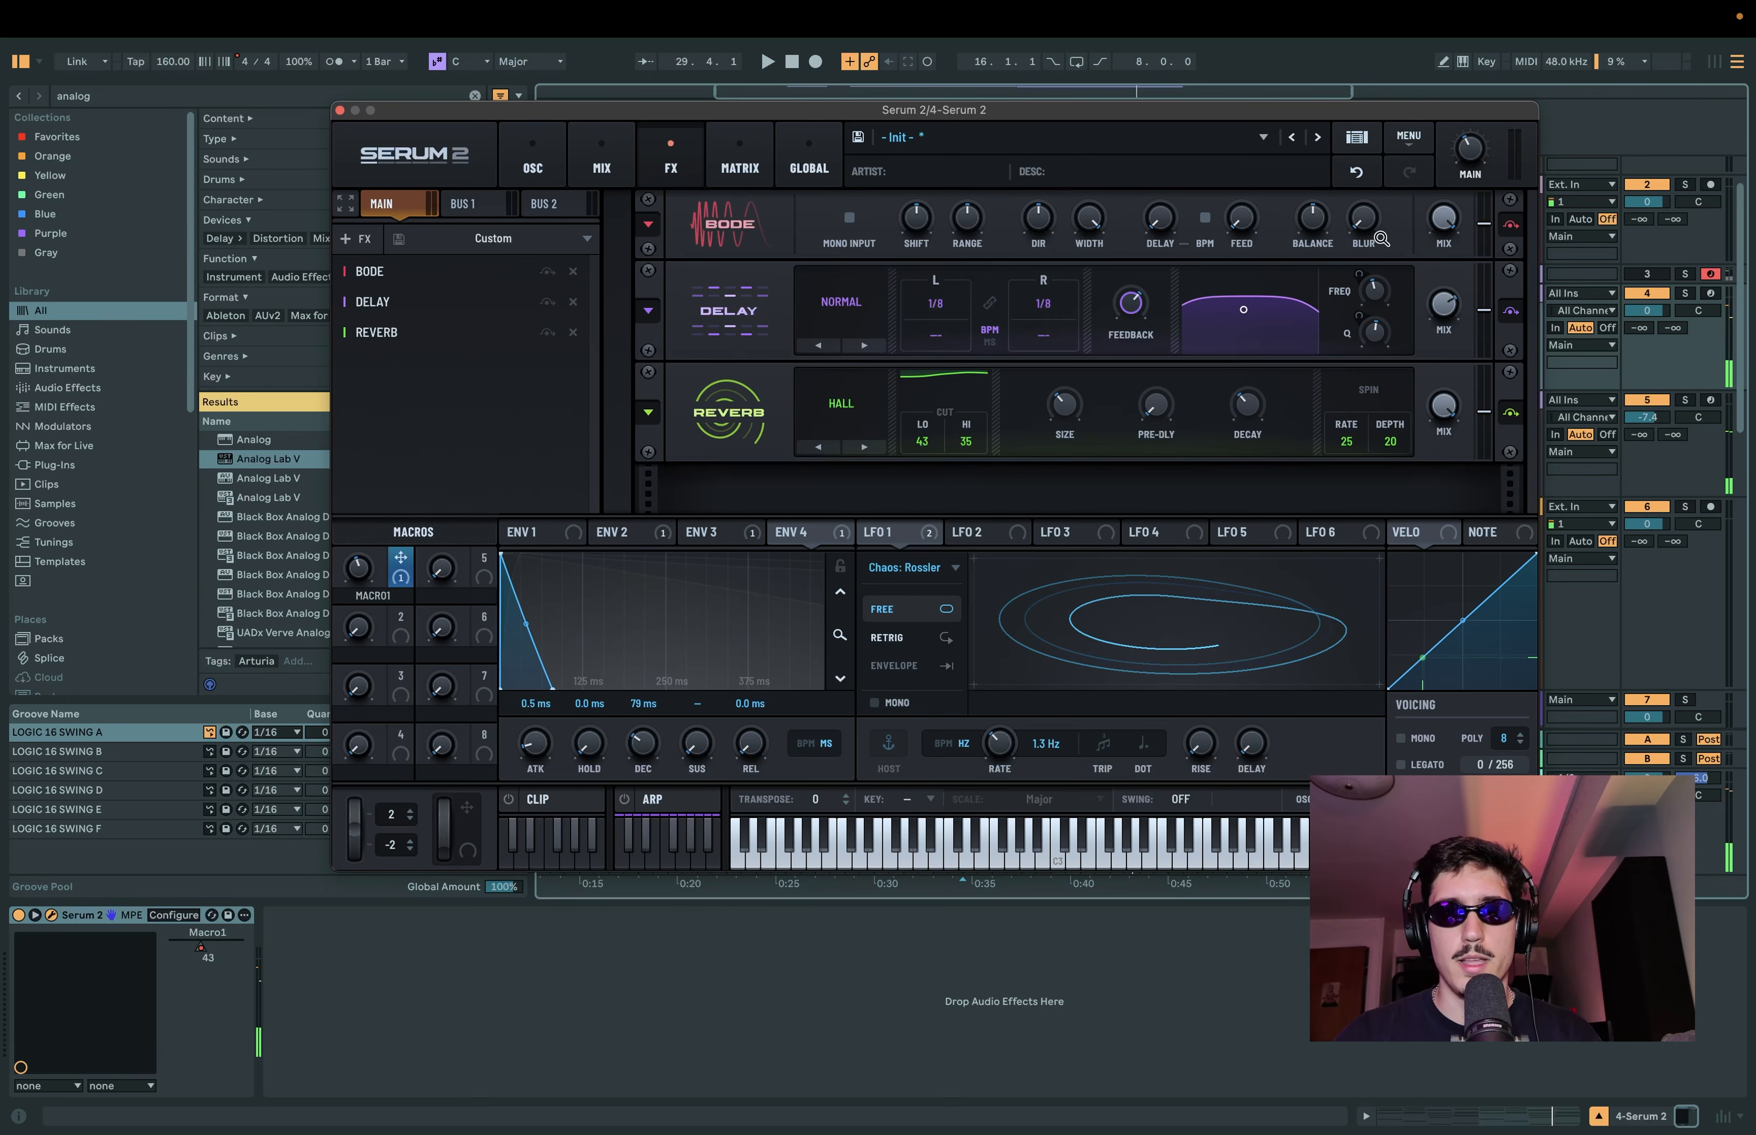
Shape LFO 2 as a rising ramp with a one-bar rate in Envelope mode, route it to Bode Blur and audition it.
left_click(991, 541)
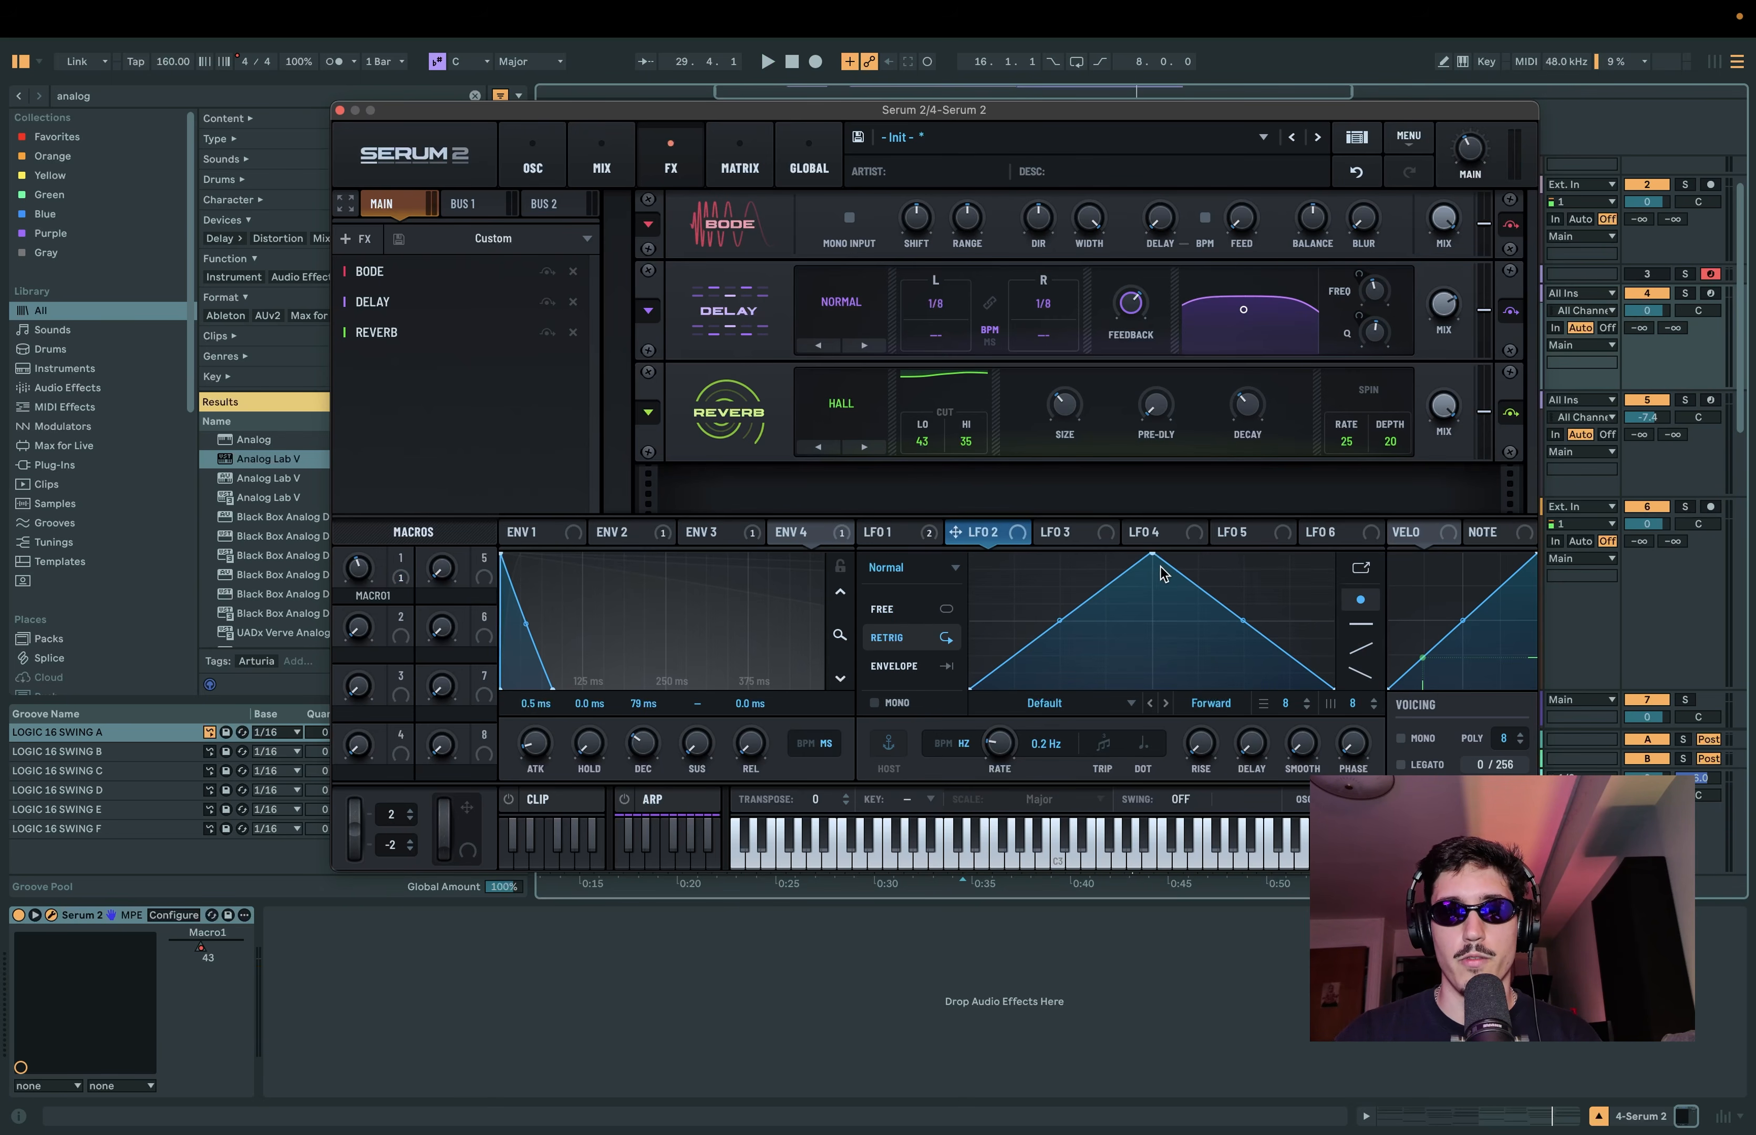
left_click_drag(1155, 559, 1514, 519)
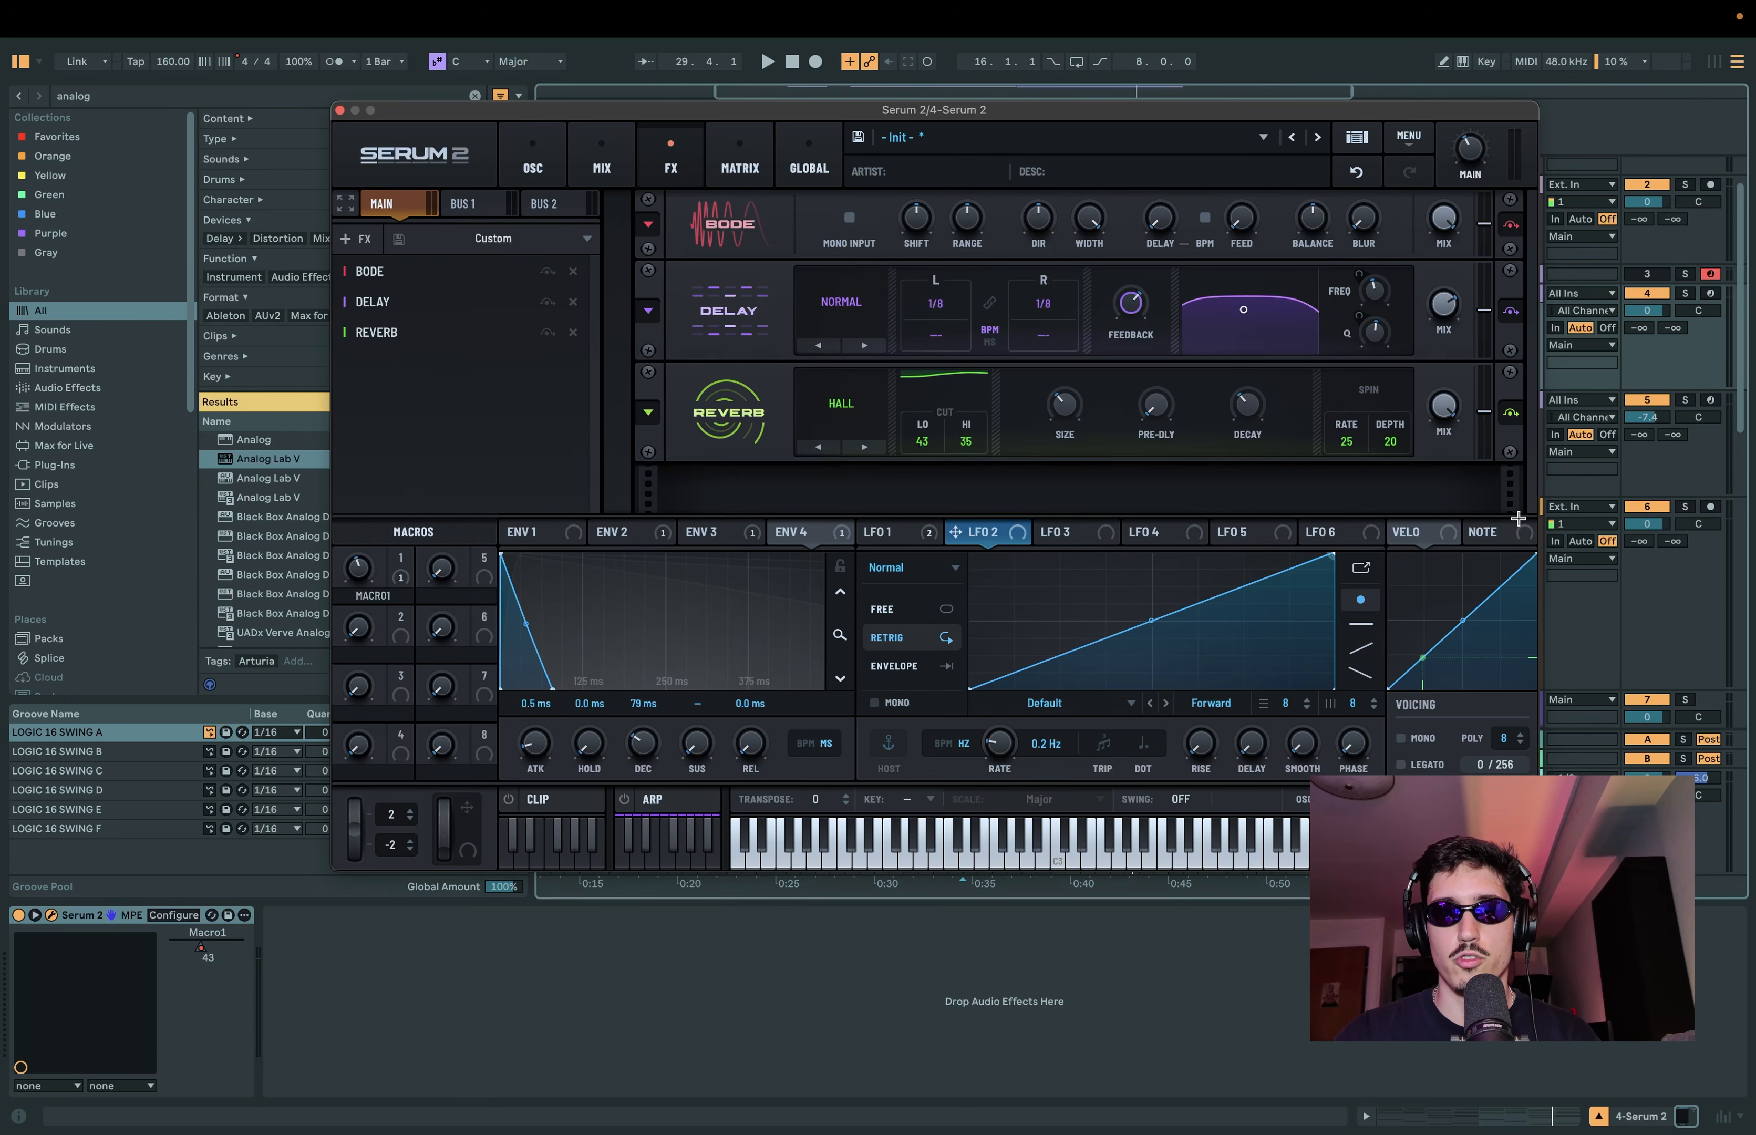
left_click(953, 745)
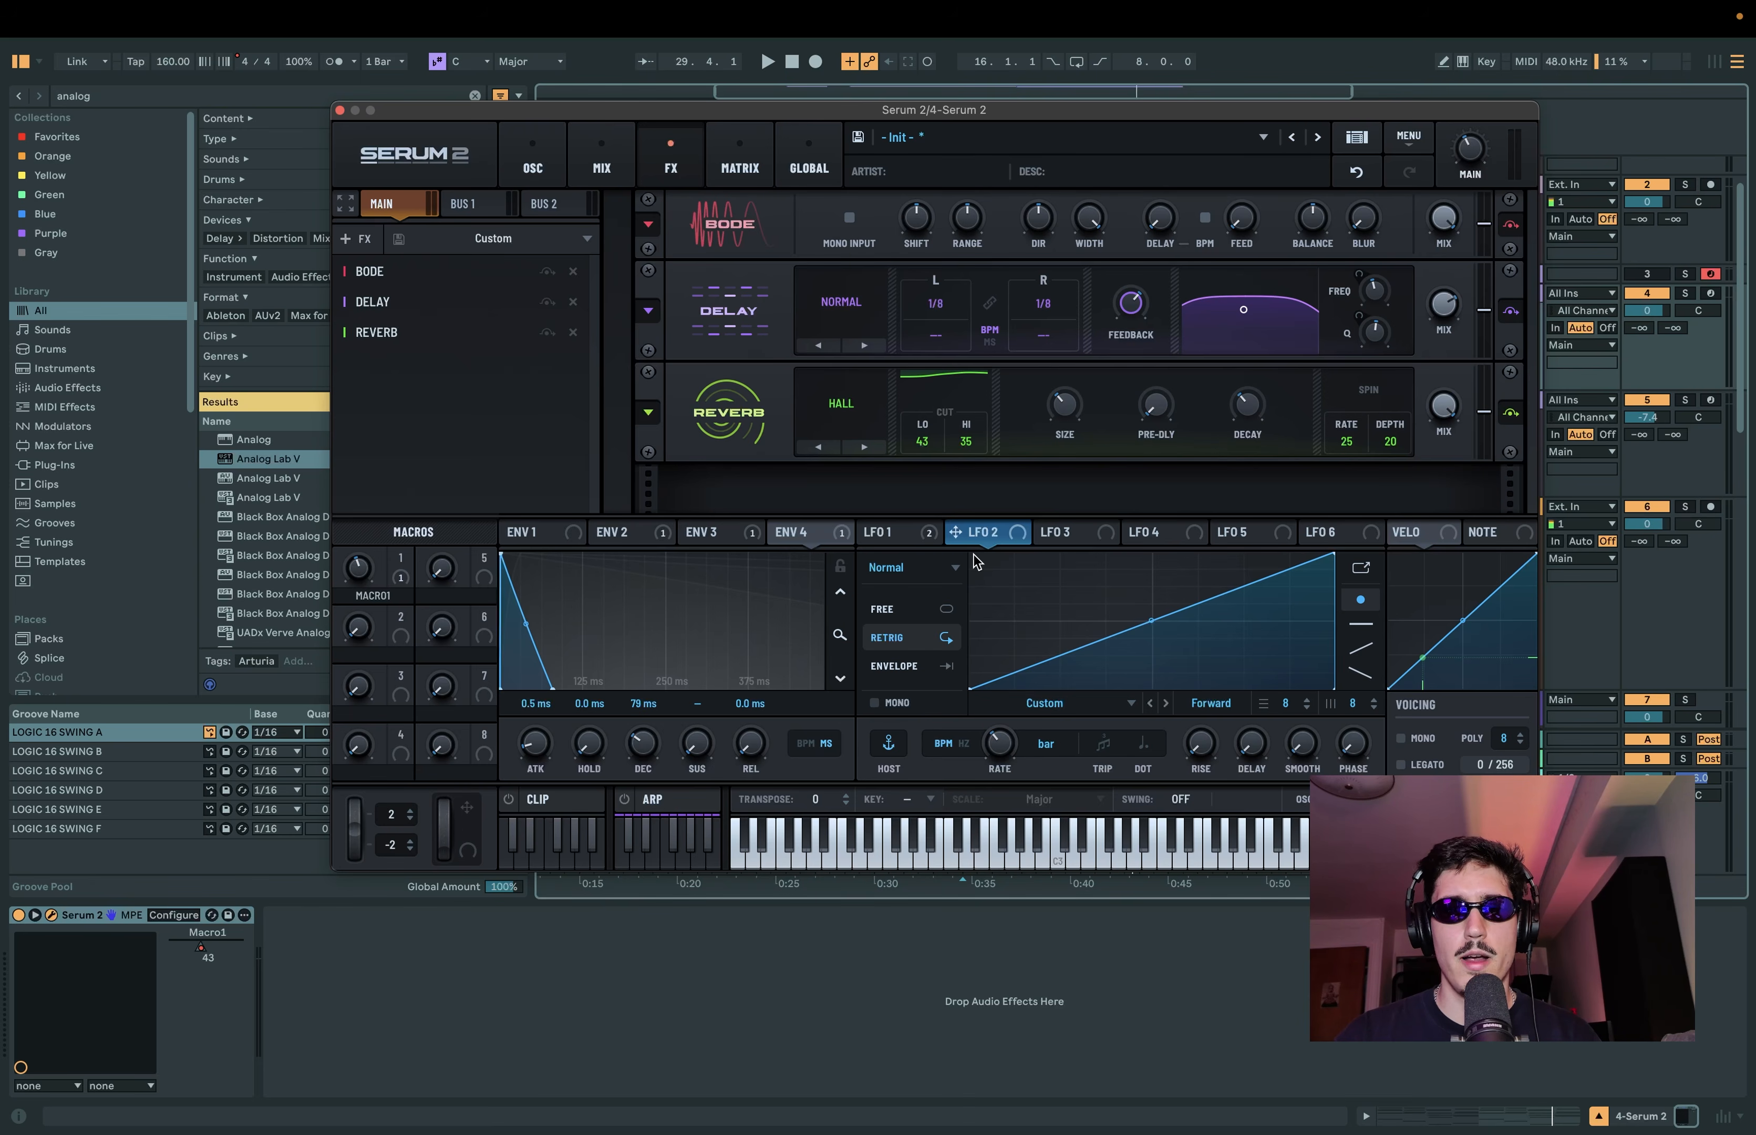
left_click_drag(985, 539, 1363, 219)
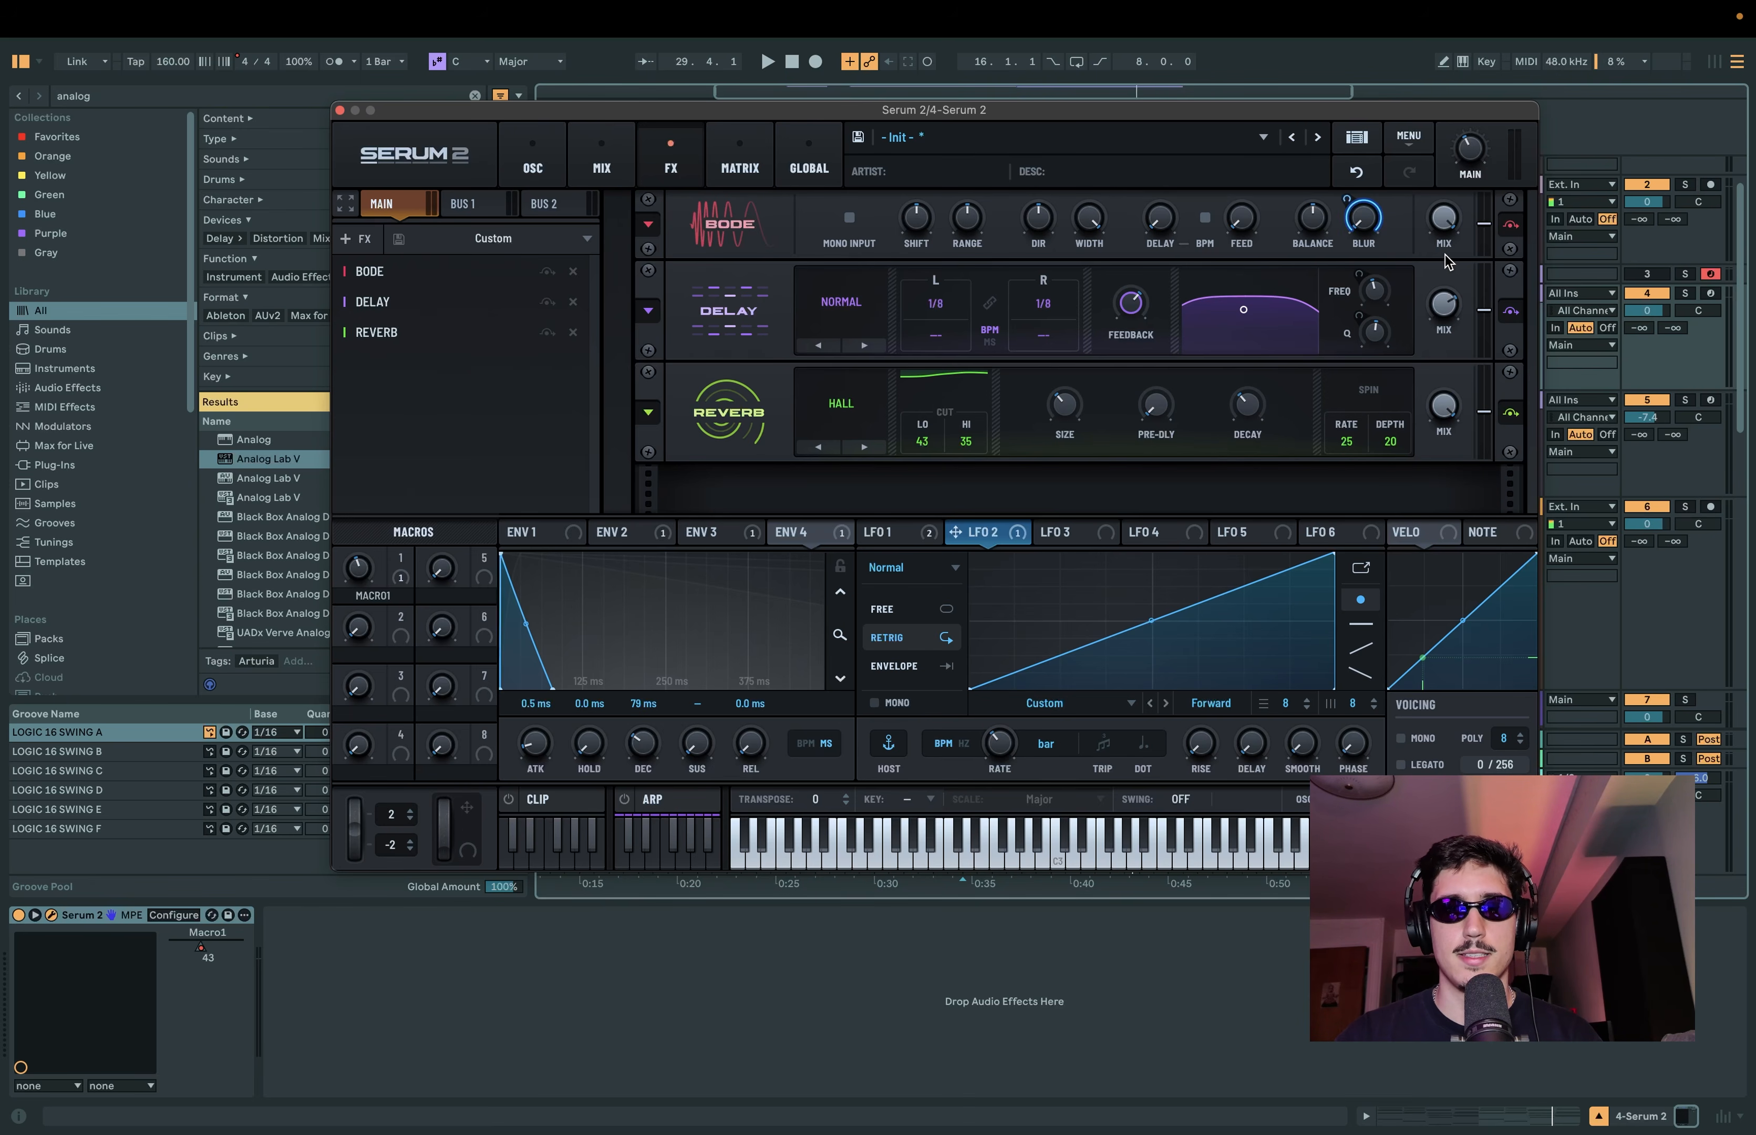
key("space")
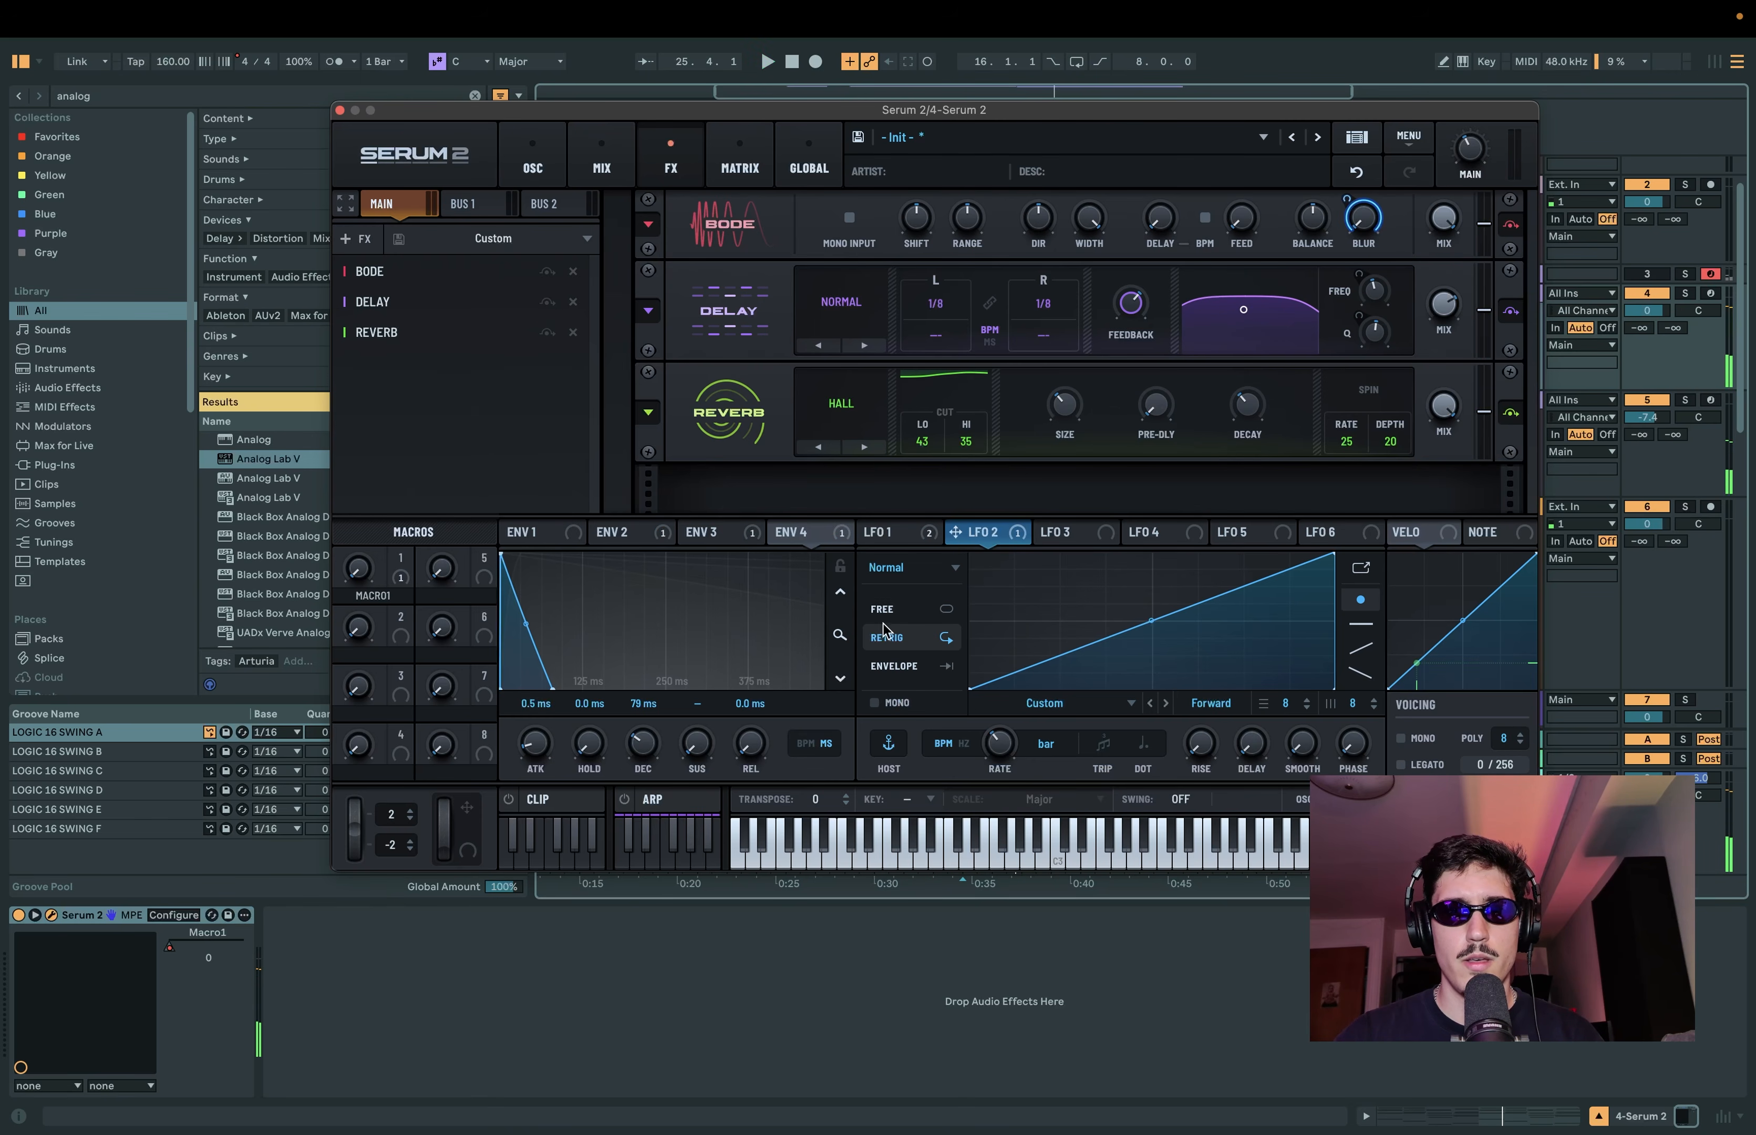
left_click(895, 664)
key("space")
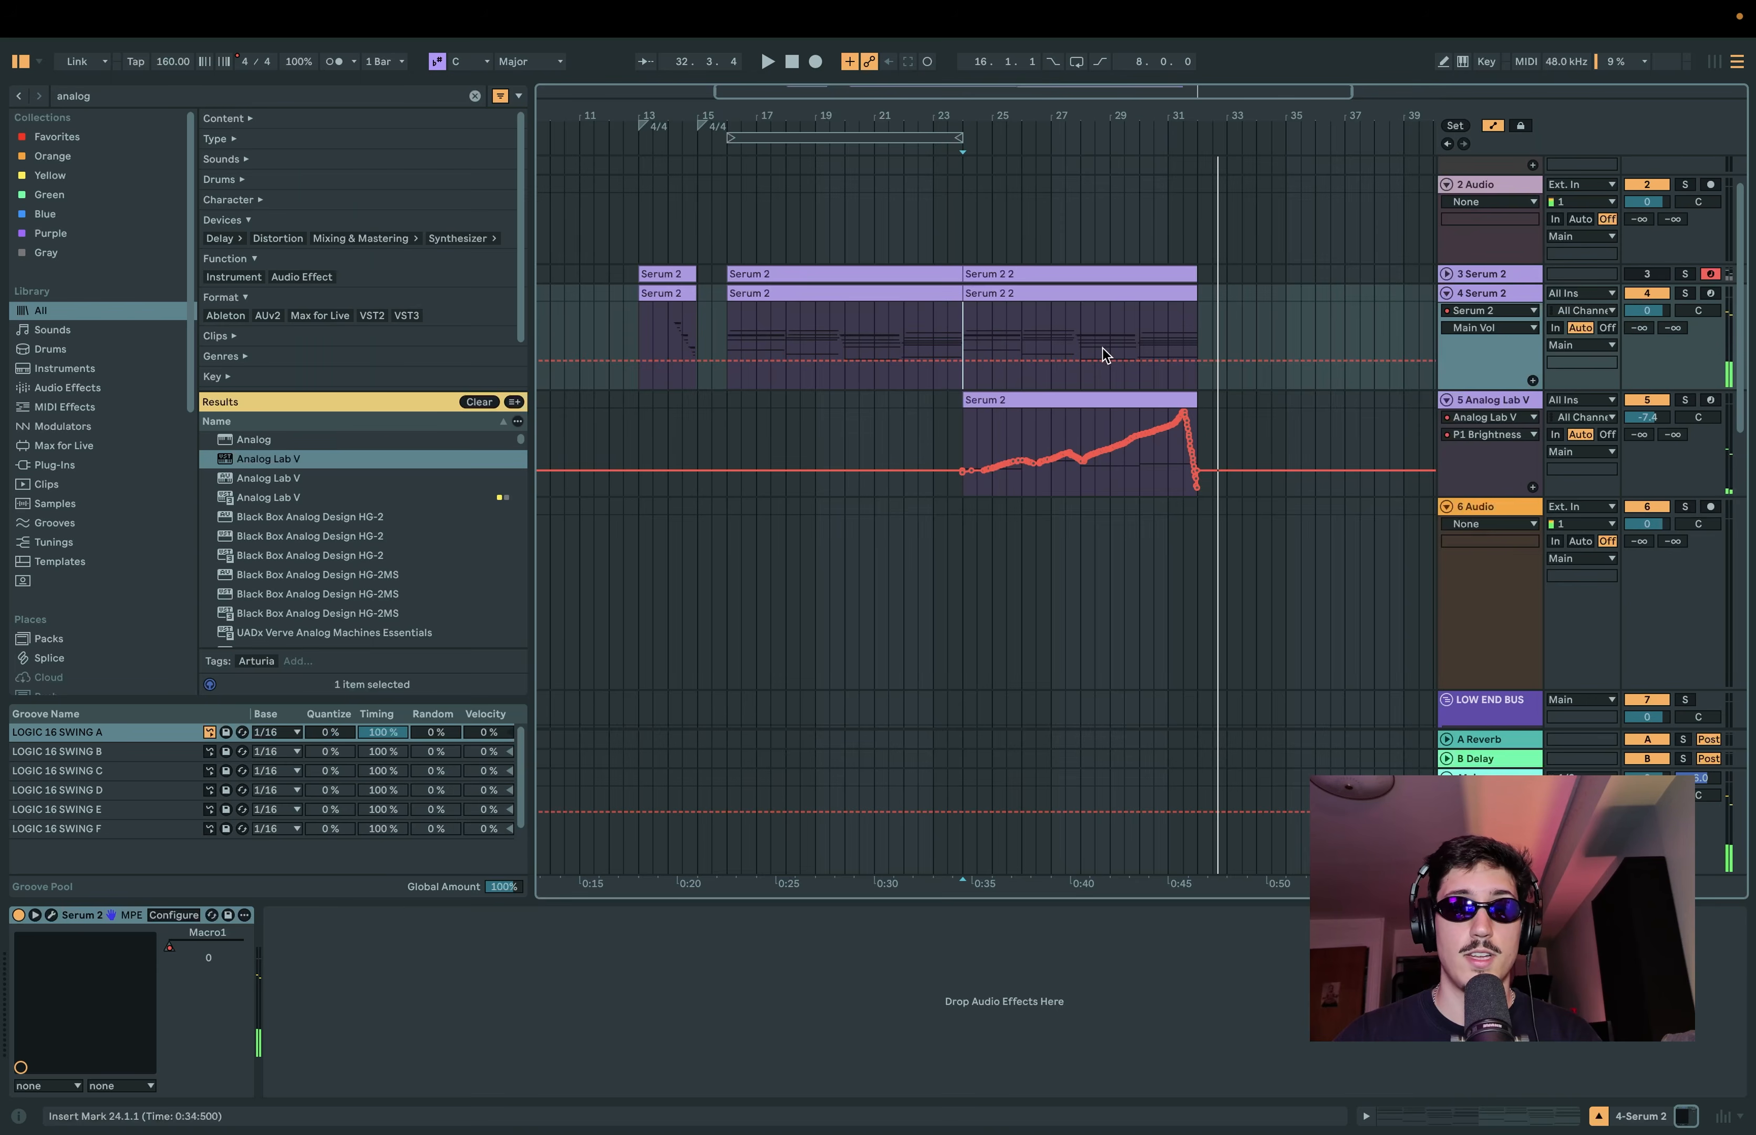
Reopen Serum 2 and lower the Bode effect's wet mix to 14 %.
left_click(51, 915)
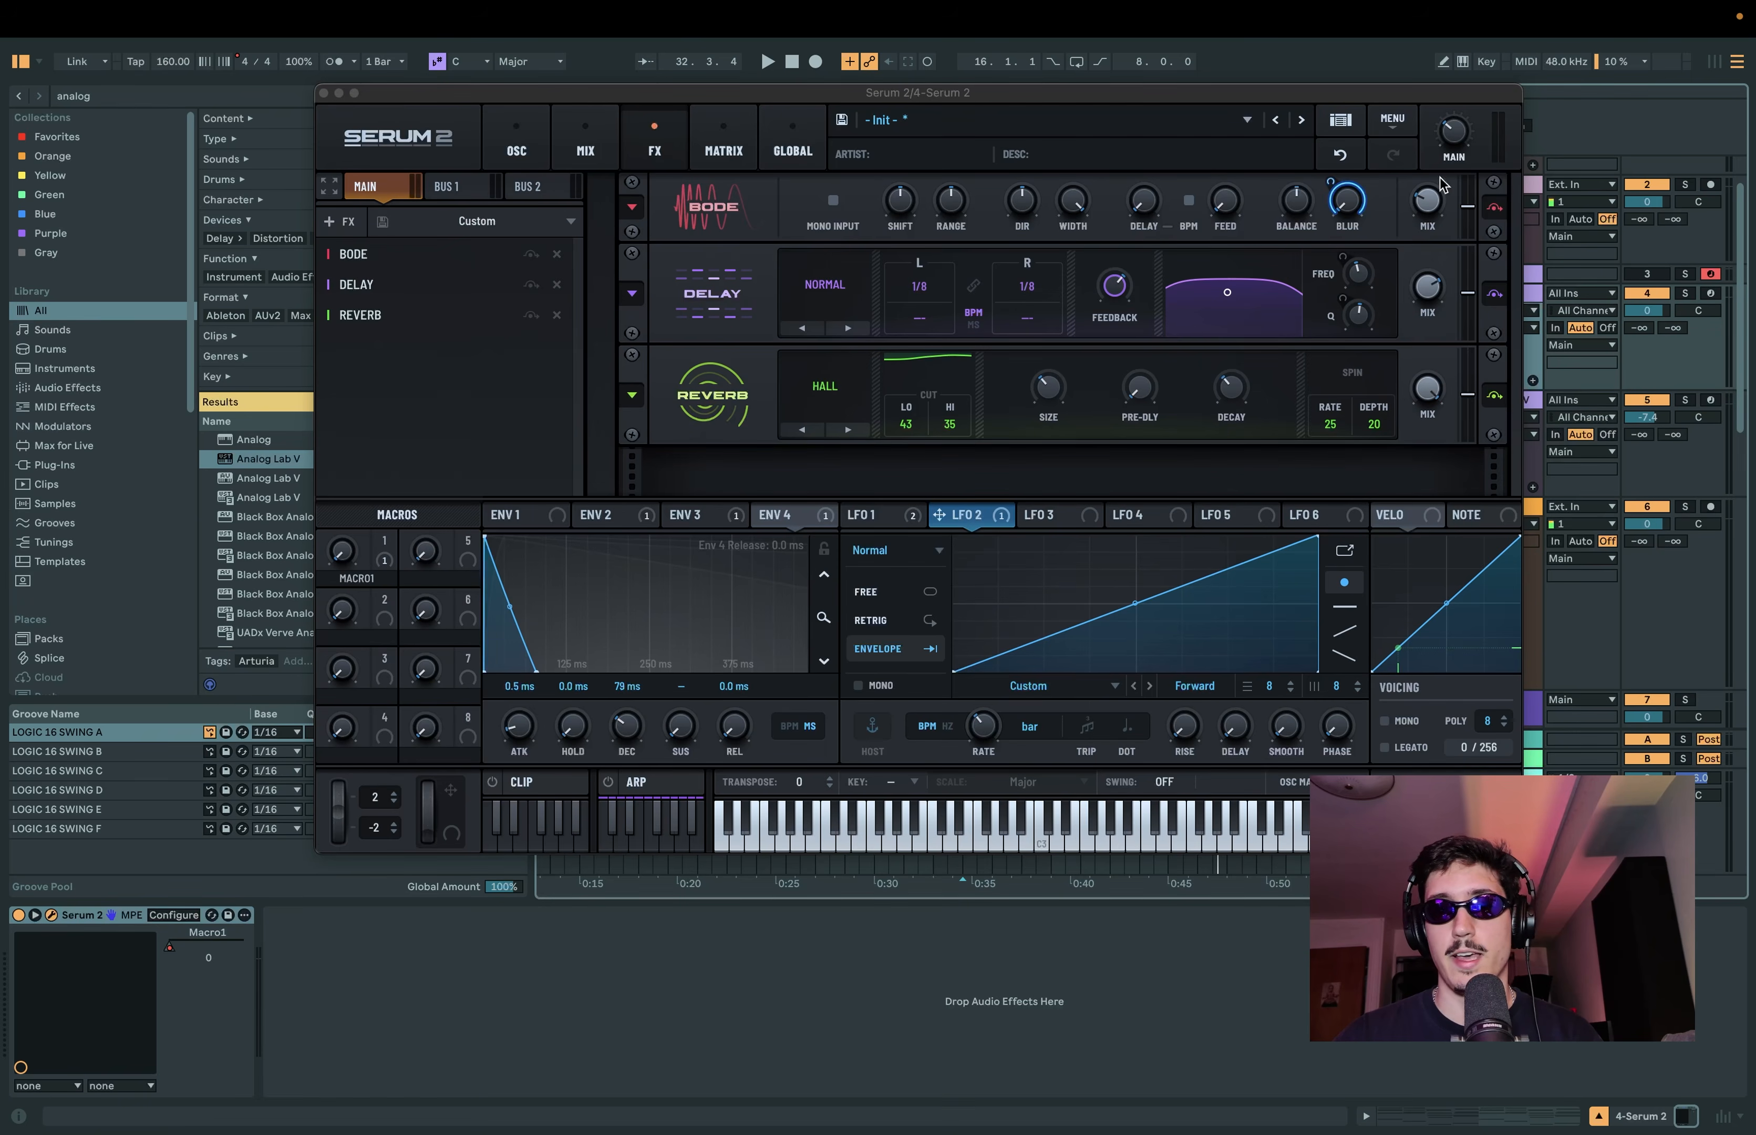
left_click_drag(1426, 200, 1422, 205)
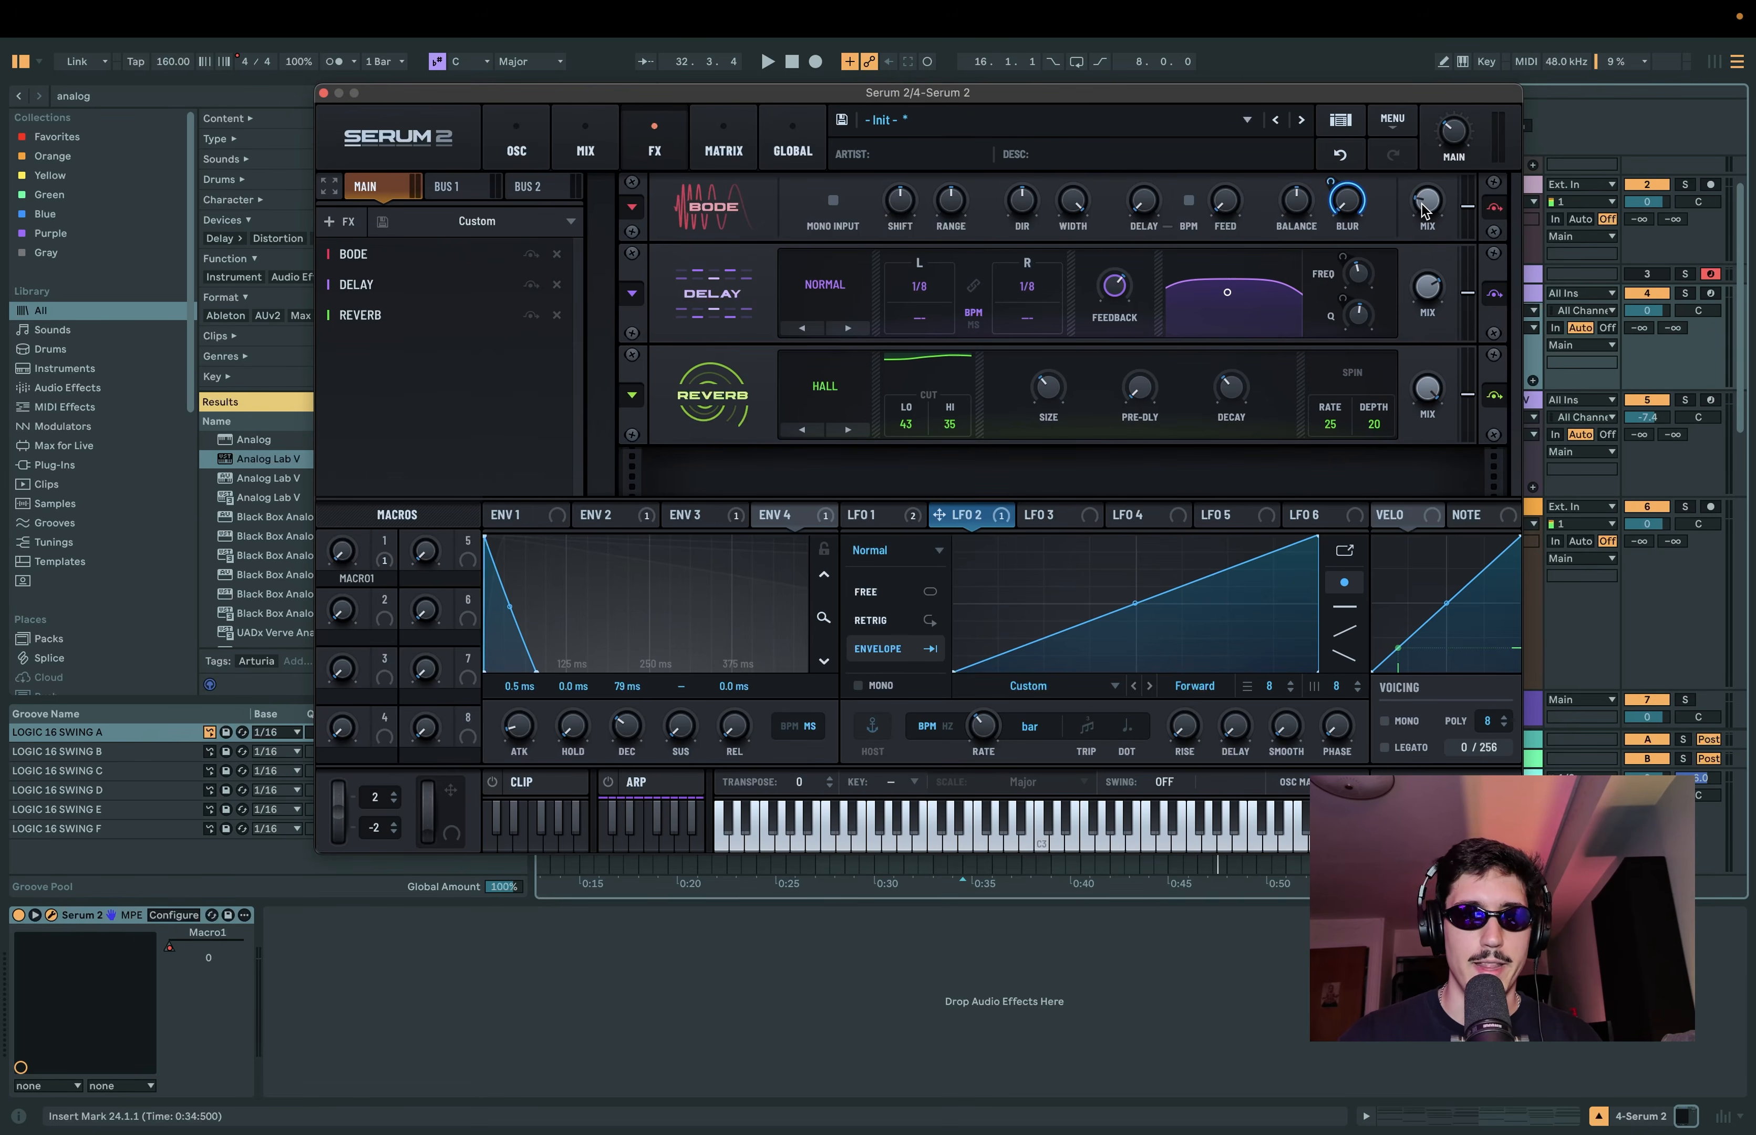
mouse_move(1475, 9)
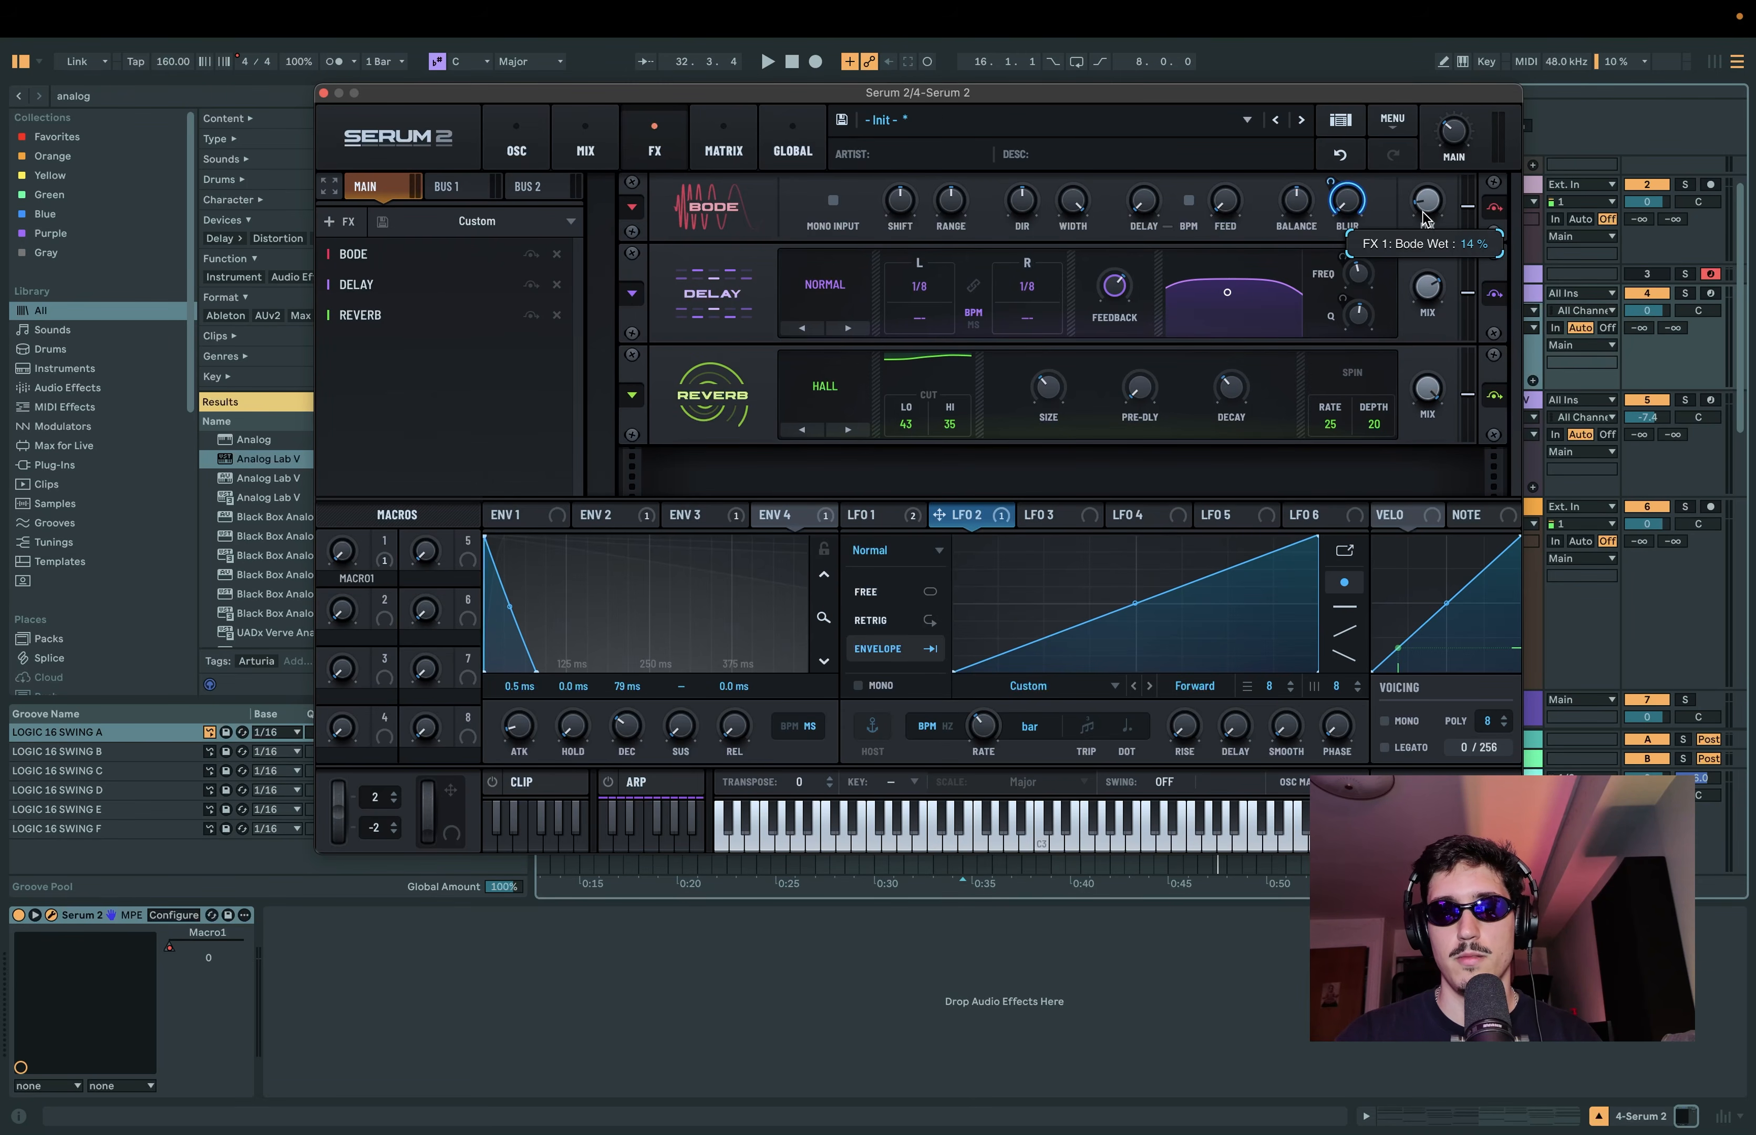
Arm the 6 Audio track with Resampling as its input and record the synth parts onto it.
left_click(793, 477)
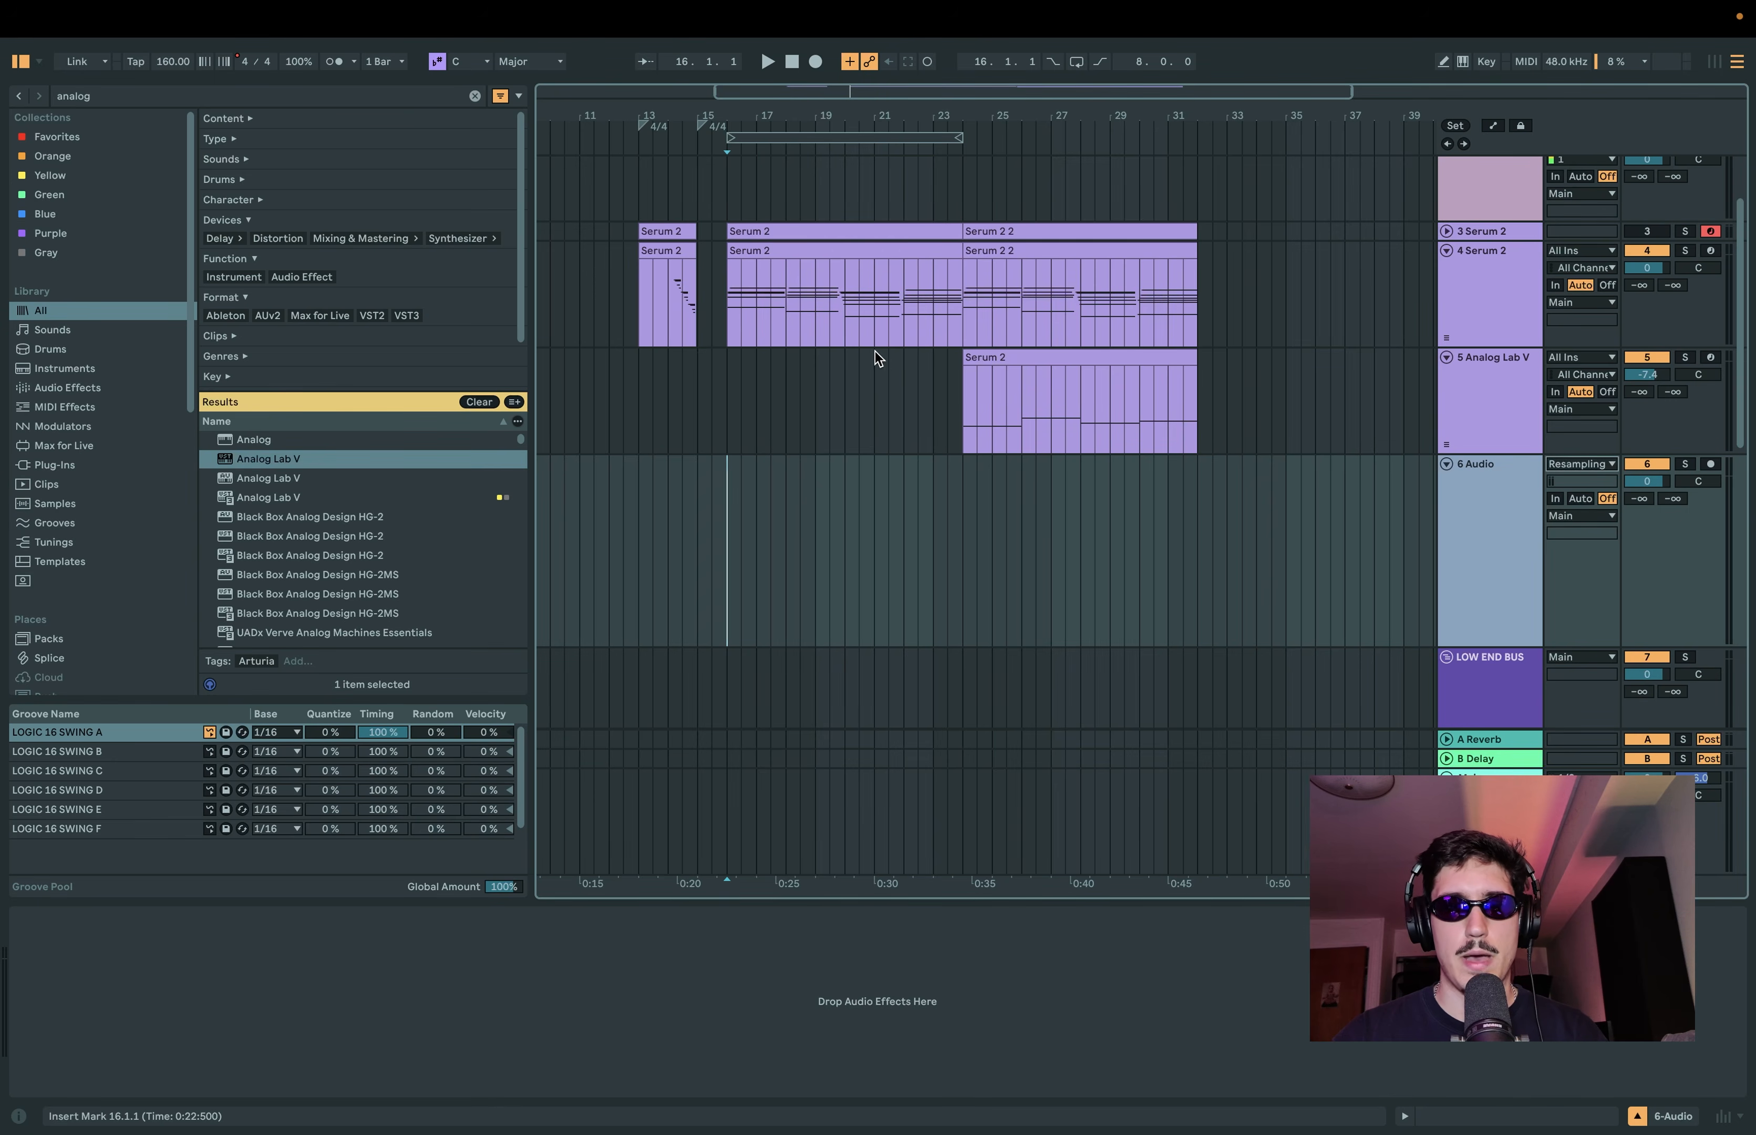
left_click(1707, 466)
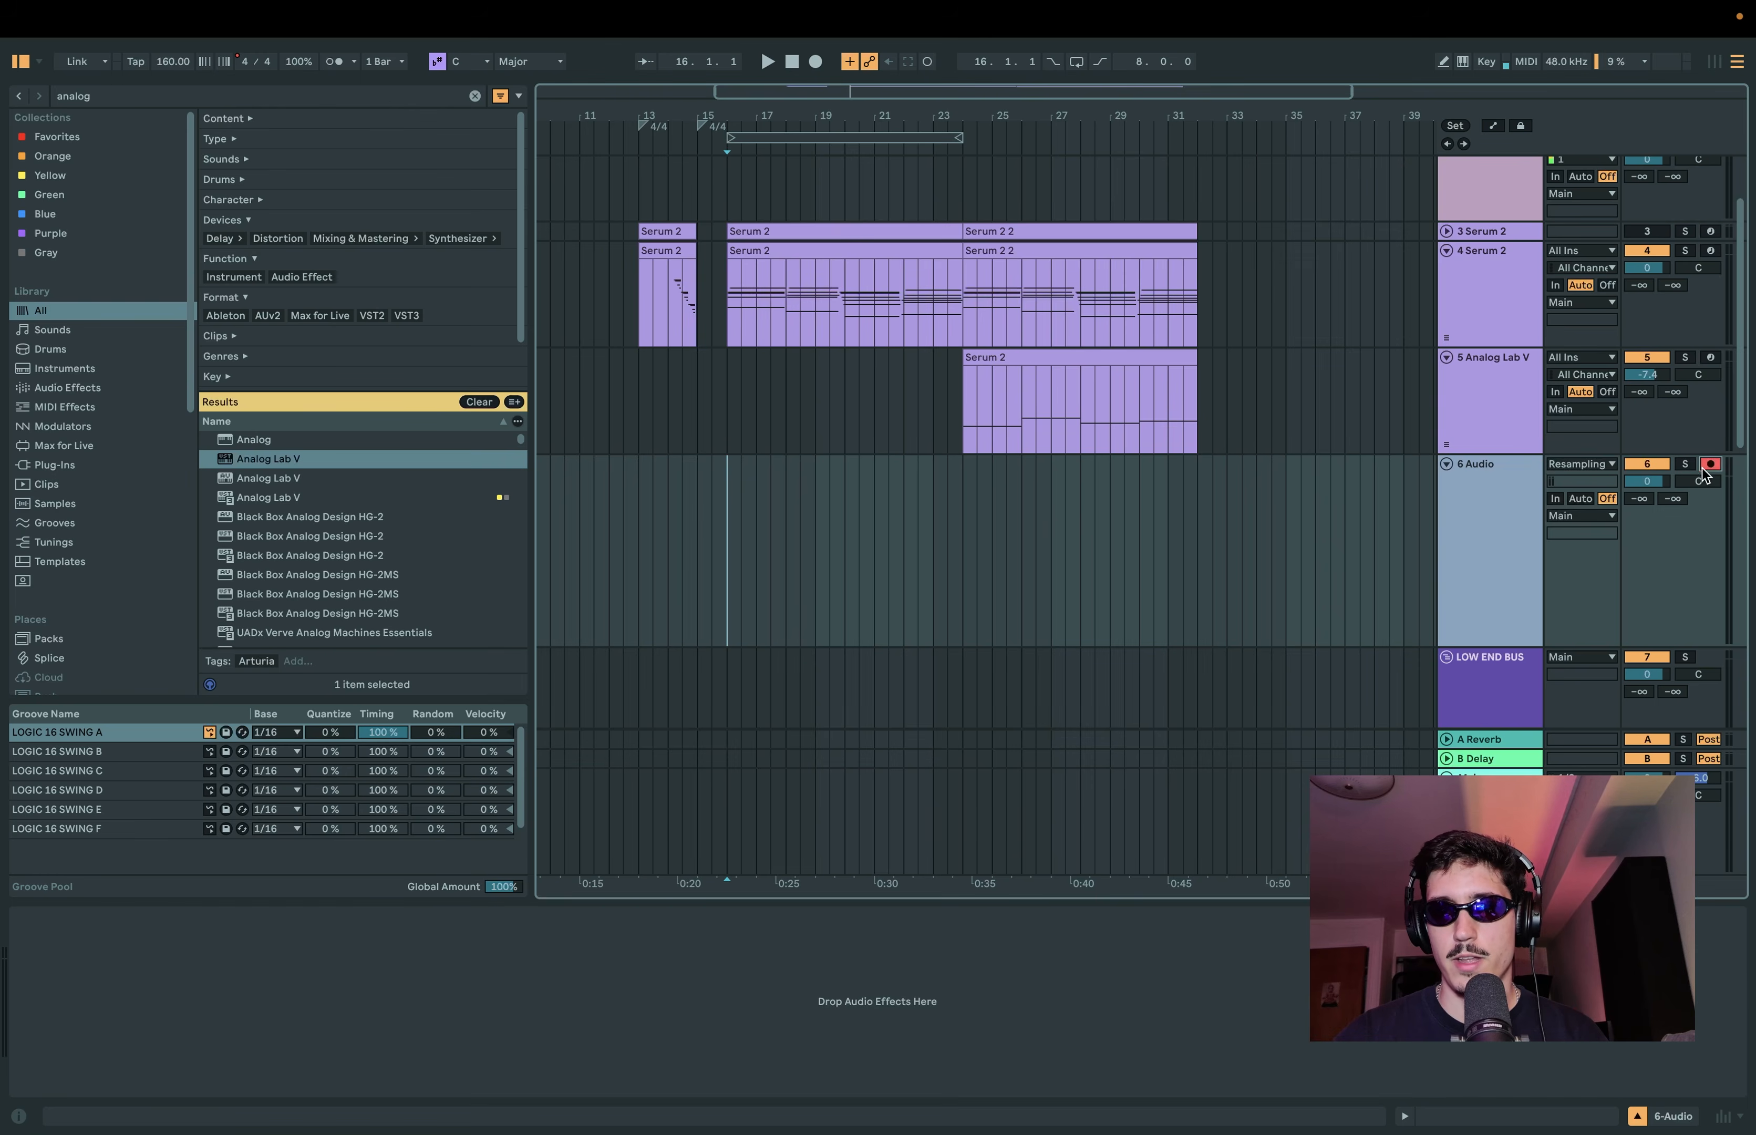
left_click(815, 61)
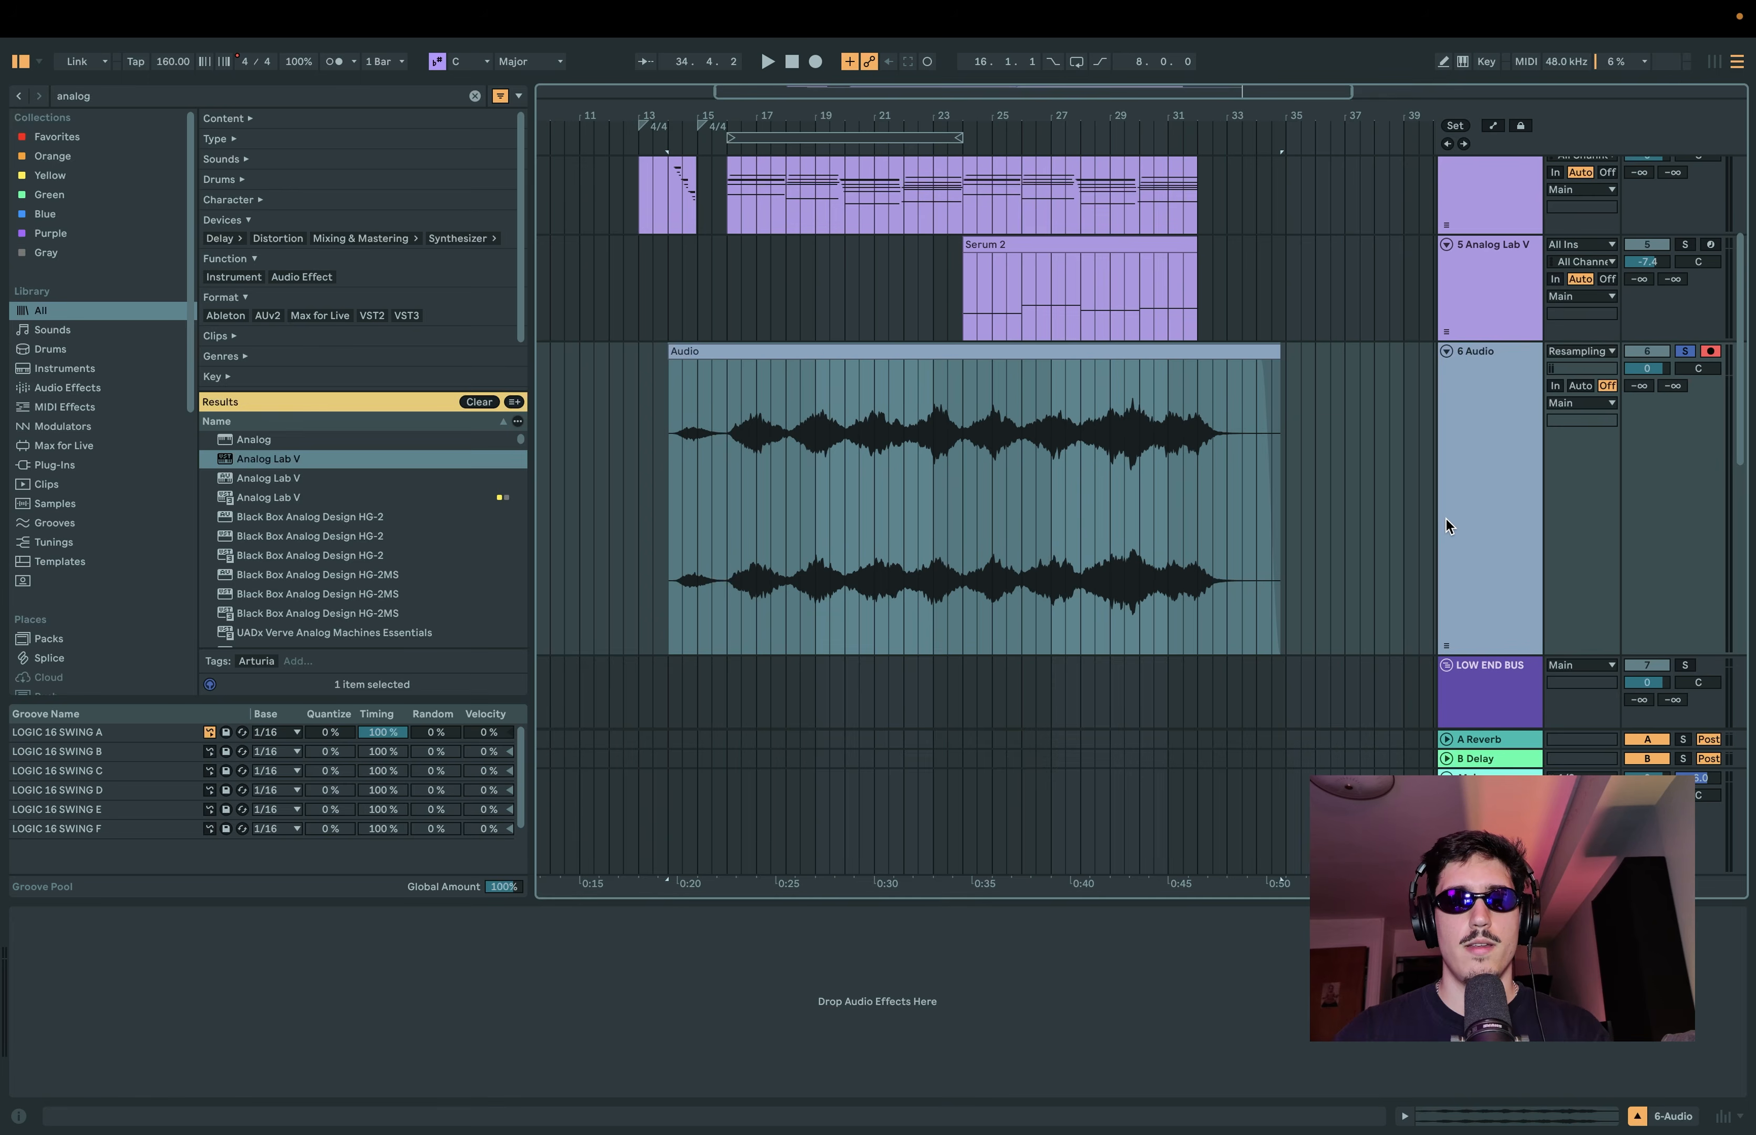
Apply a Limiter to the resampled audio, bounce it in place and play the result.
type("limiter")
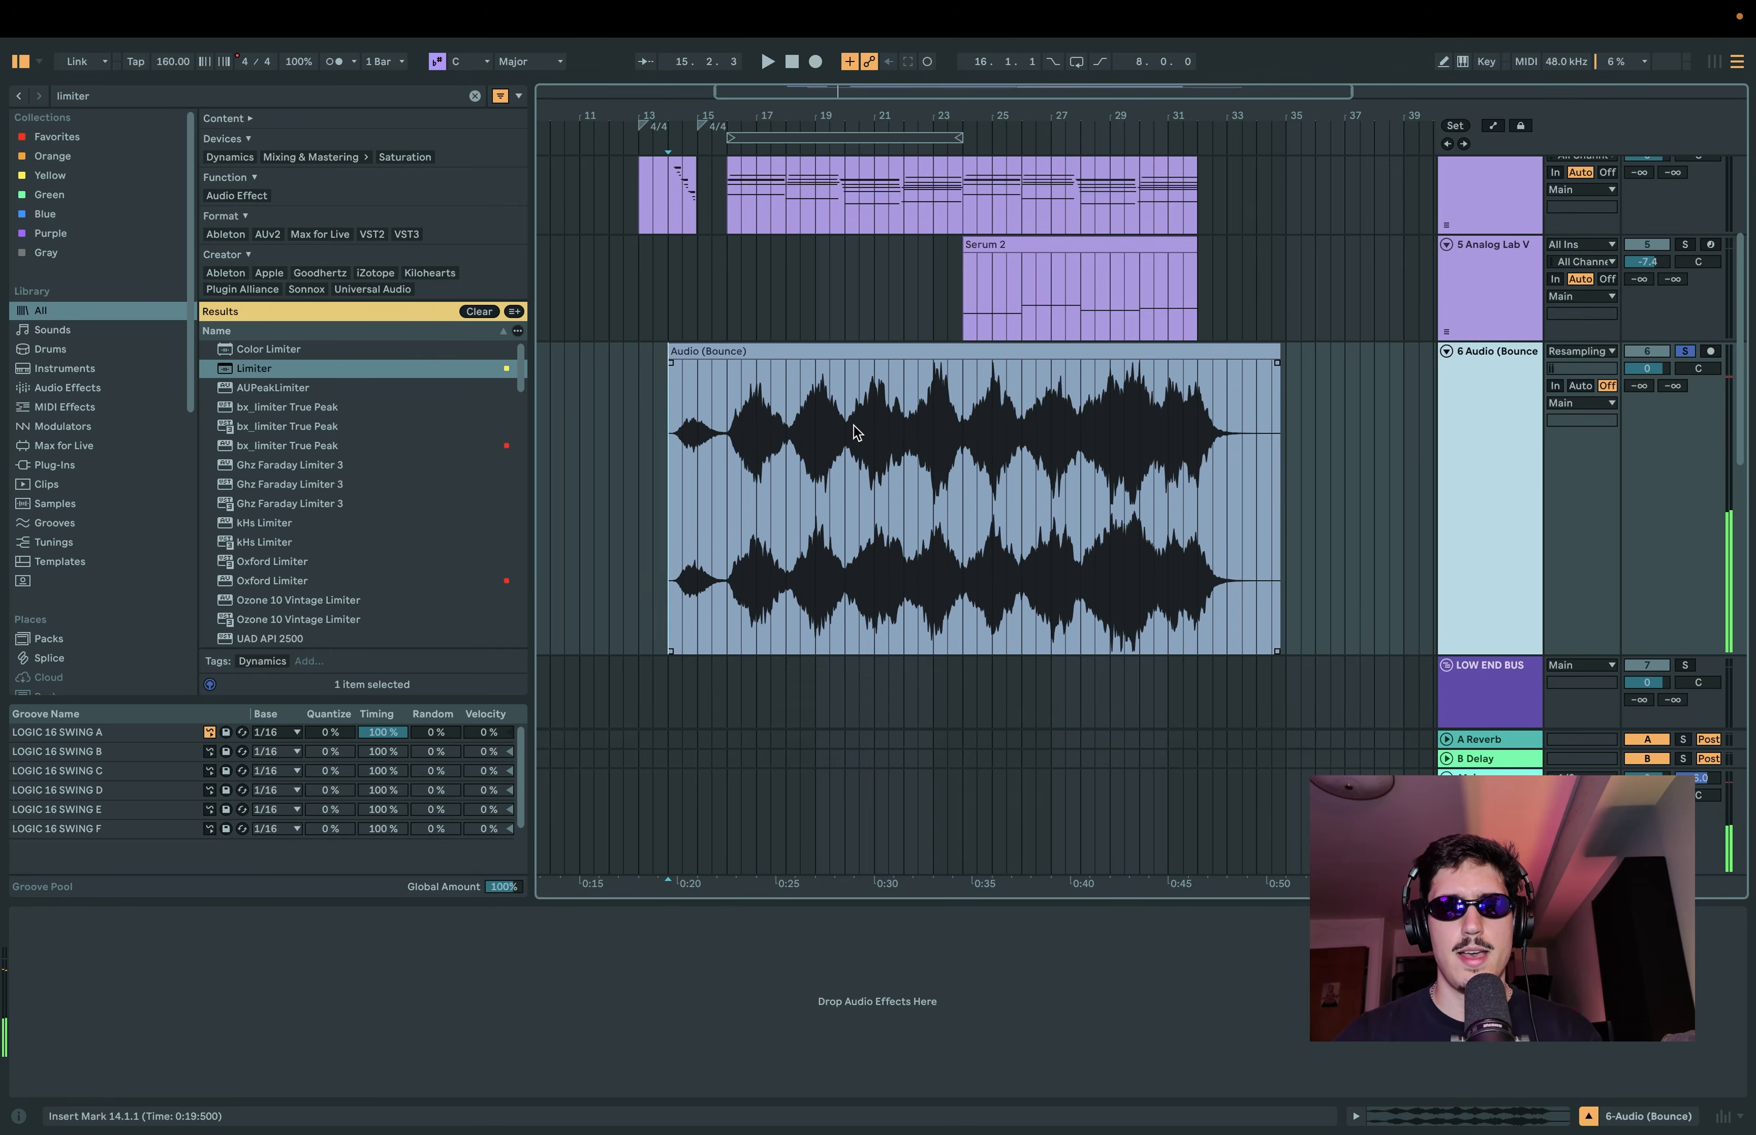
left_click(858, 422)
key("space")
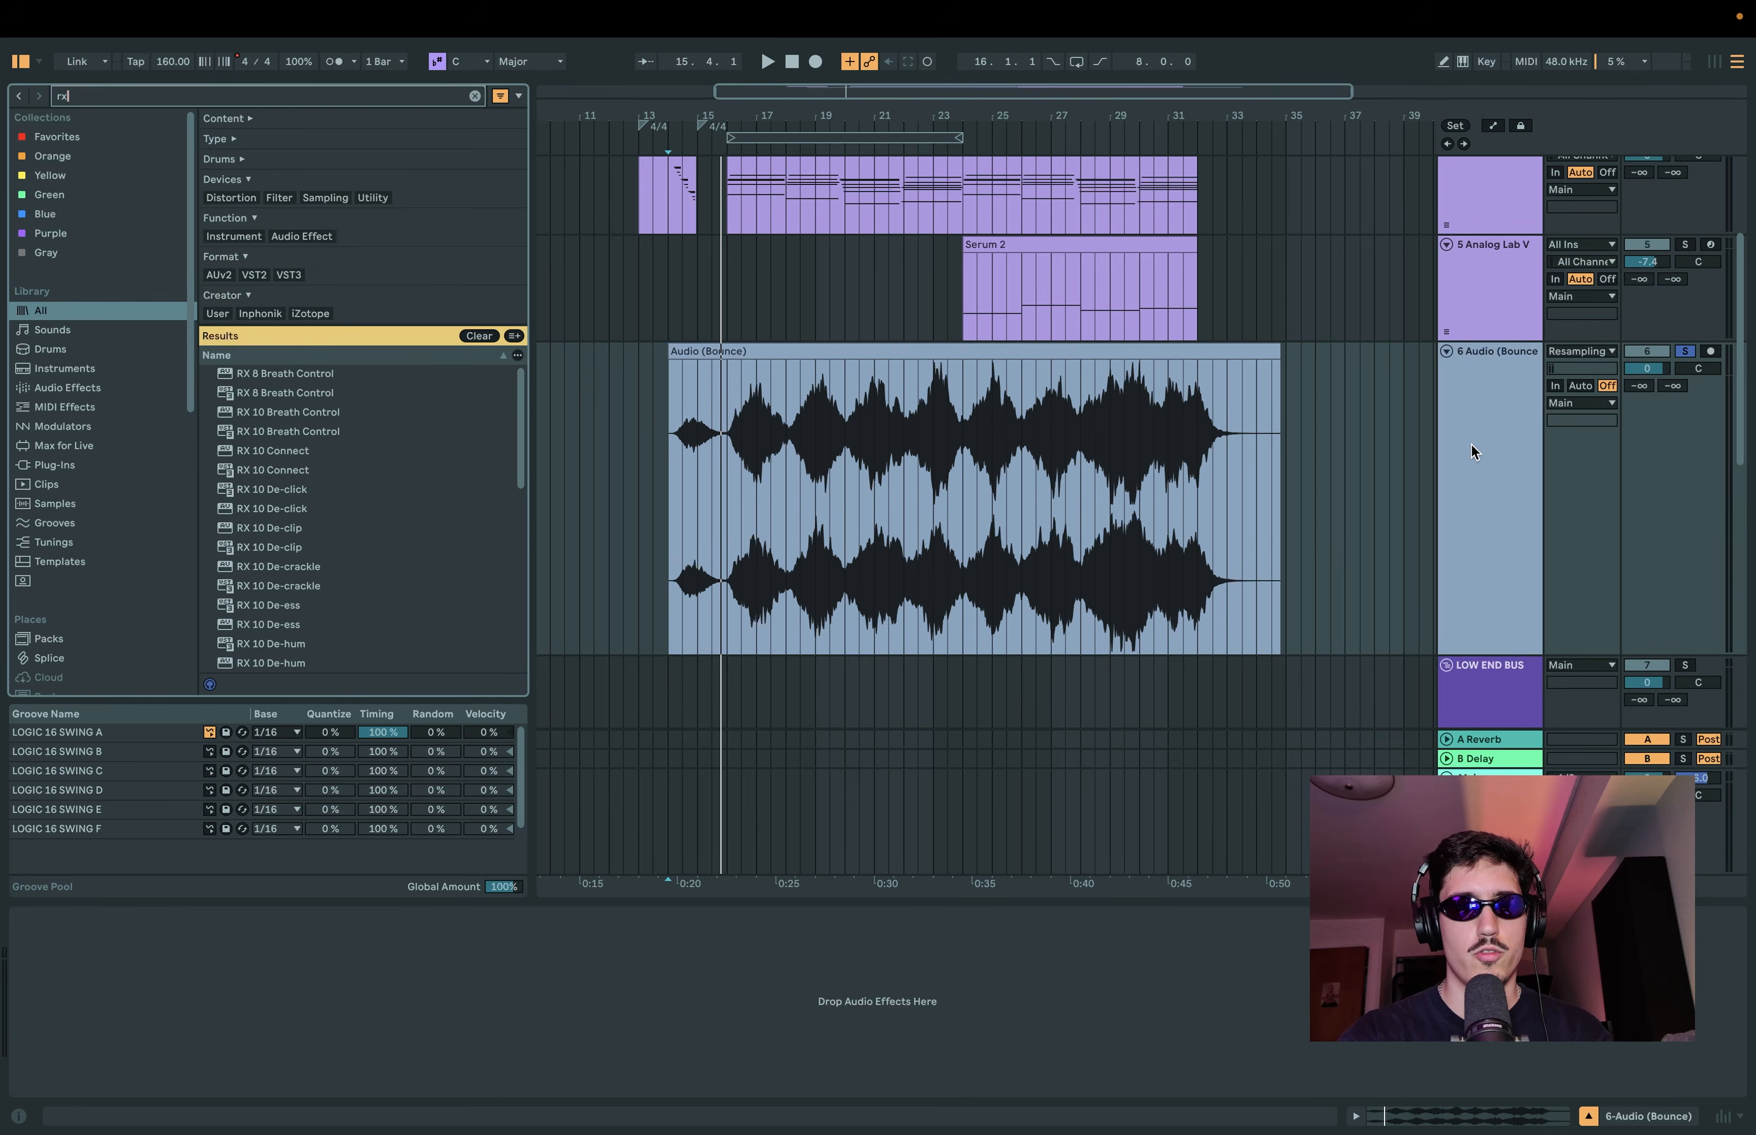
Load the RX950 converter effect onto the 6 Audio track and raise its audio bandwidth.
type("9")
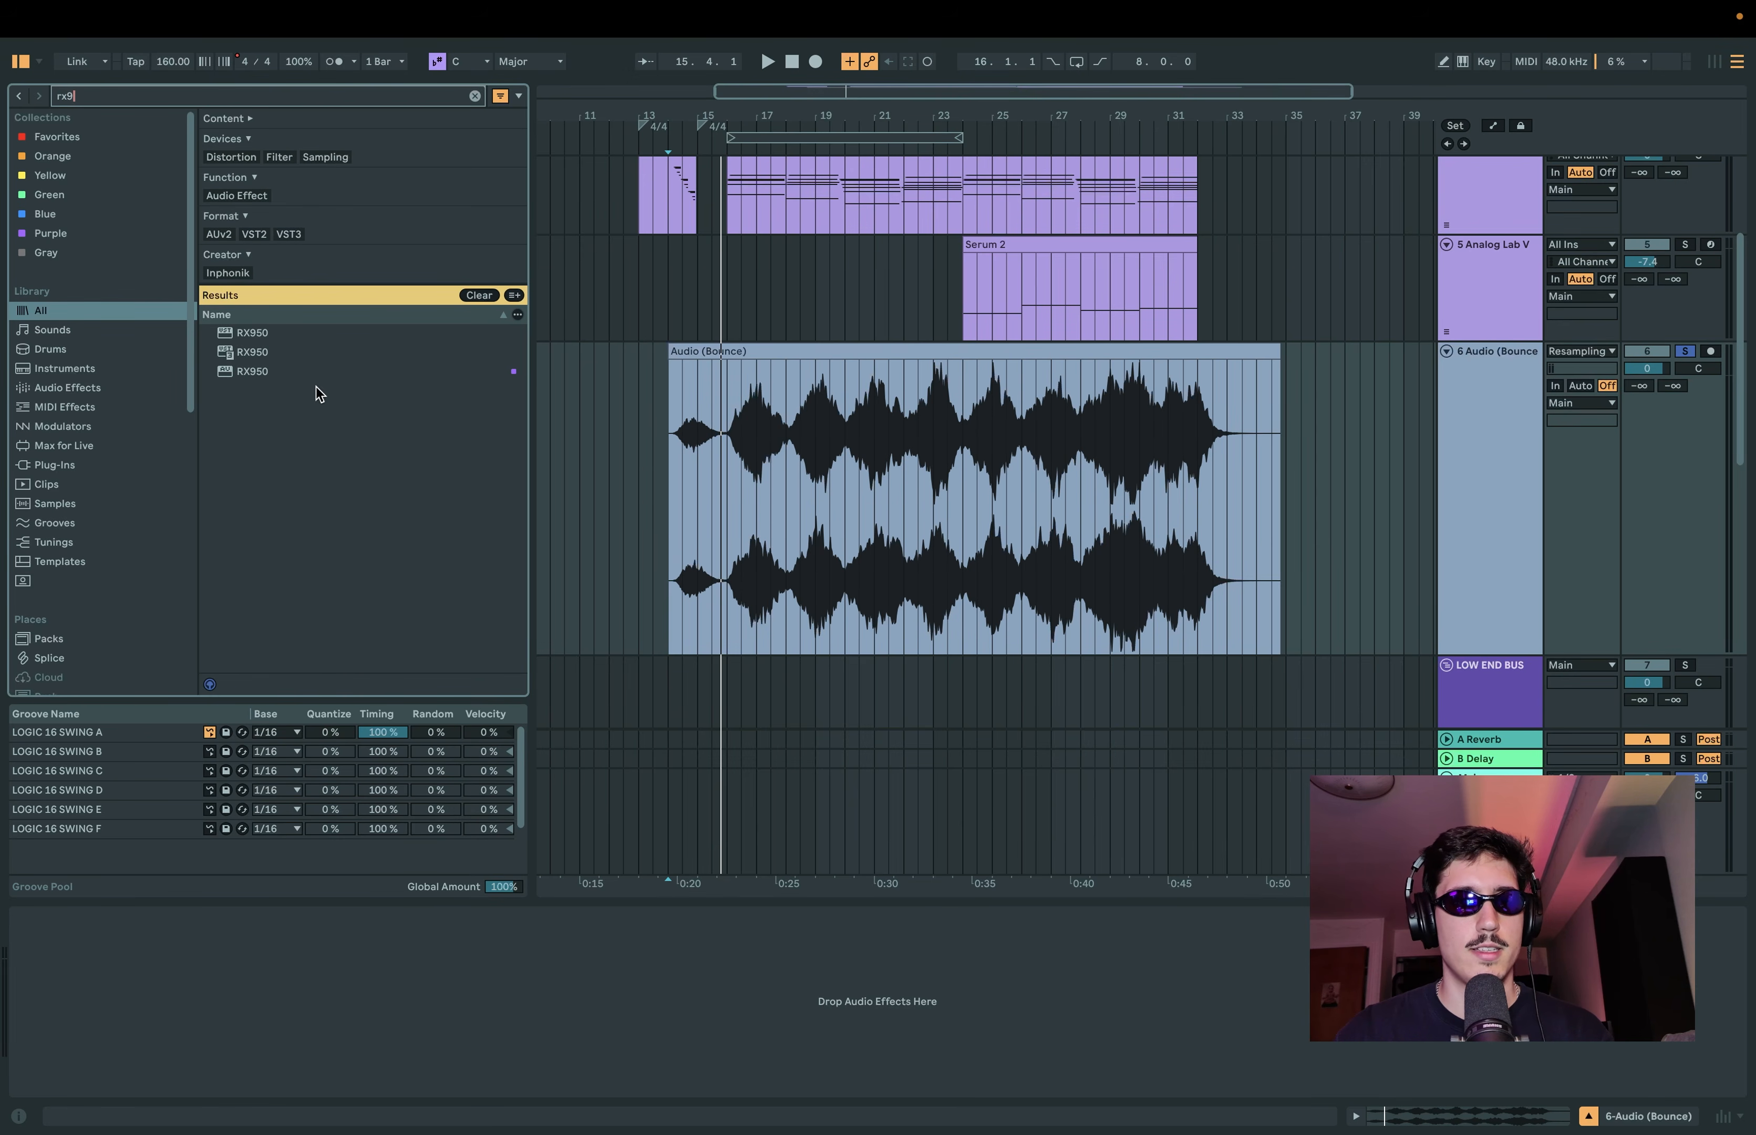
left_click(279, 371)
left_click_drag(801, 445, 803, 447)
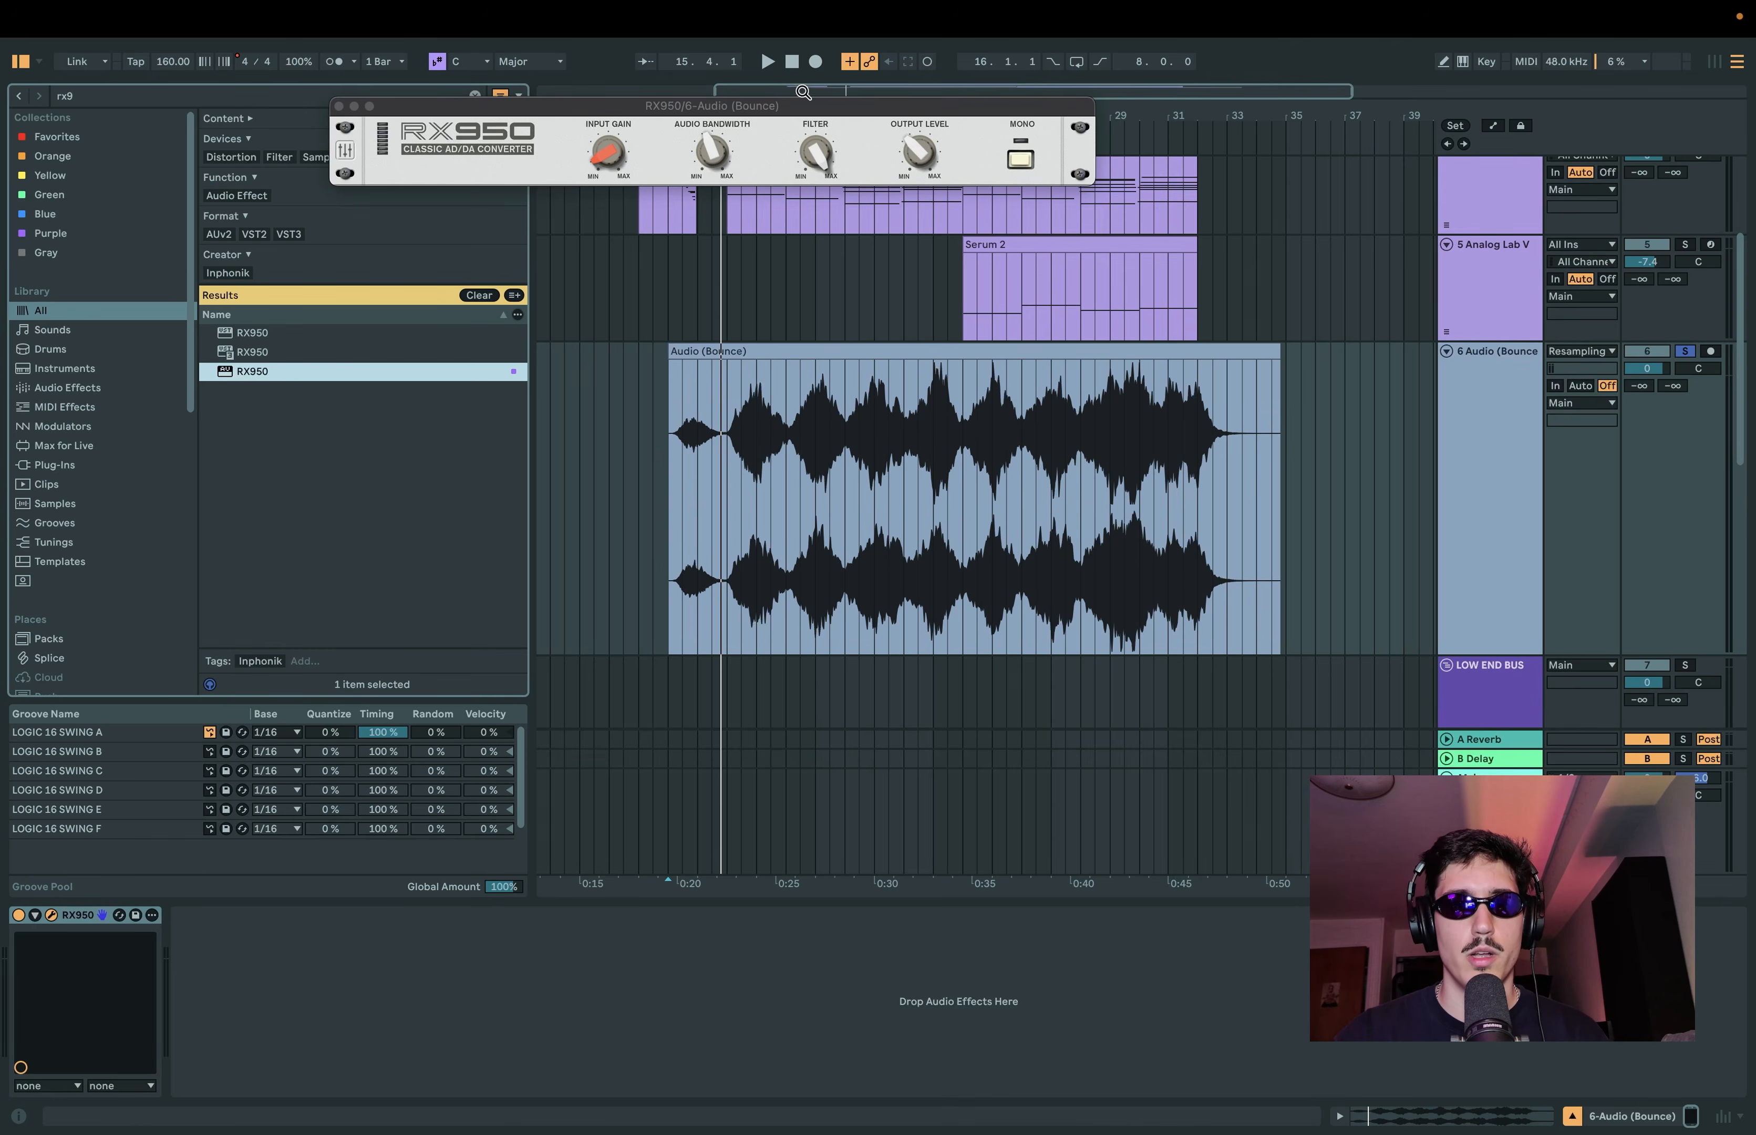
left_click_drag(782, 102, 944, 502)
scroll(1165, 409, "down", 3)
scroll(1166, 409, "down", 2)
mouse_move(950, 495)
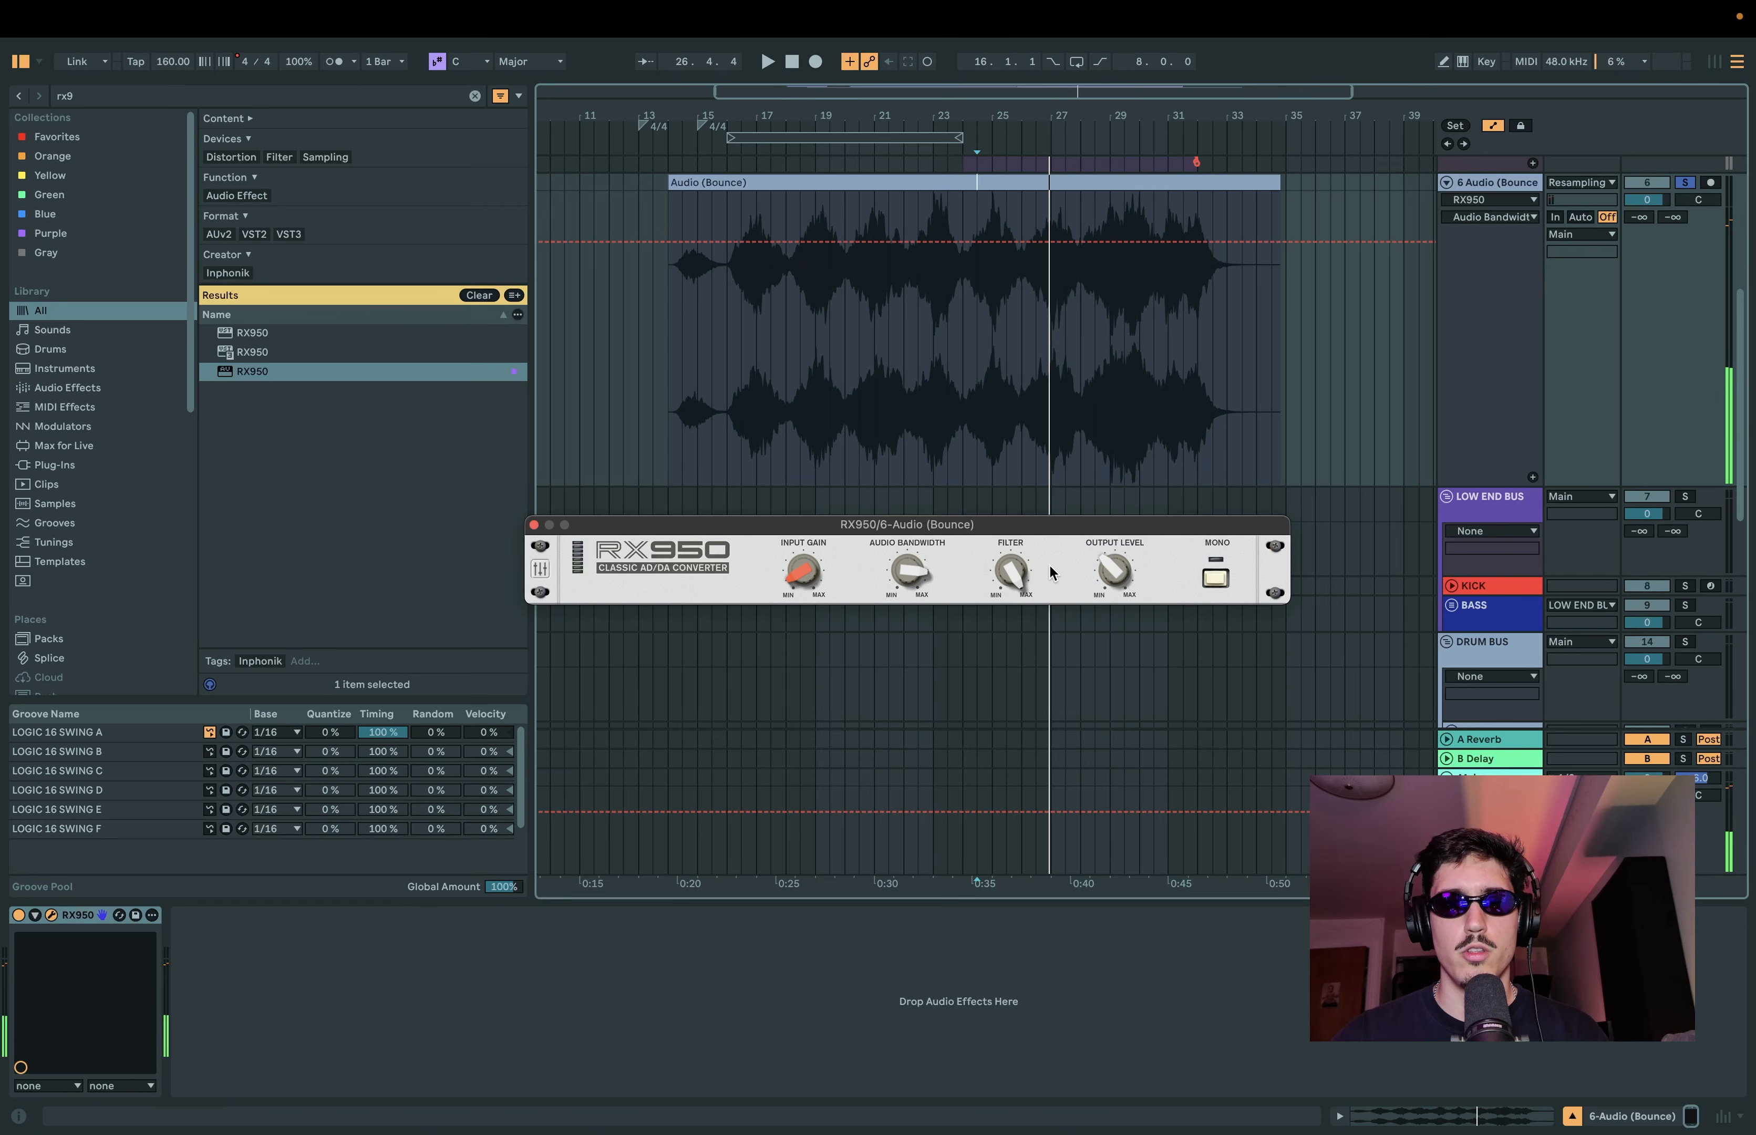
Automate the RX950 filter frequency to fall from maximum to minimum between bars 31 and 33, and bounce the track in place.
left_click(1013, 571)
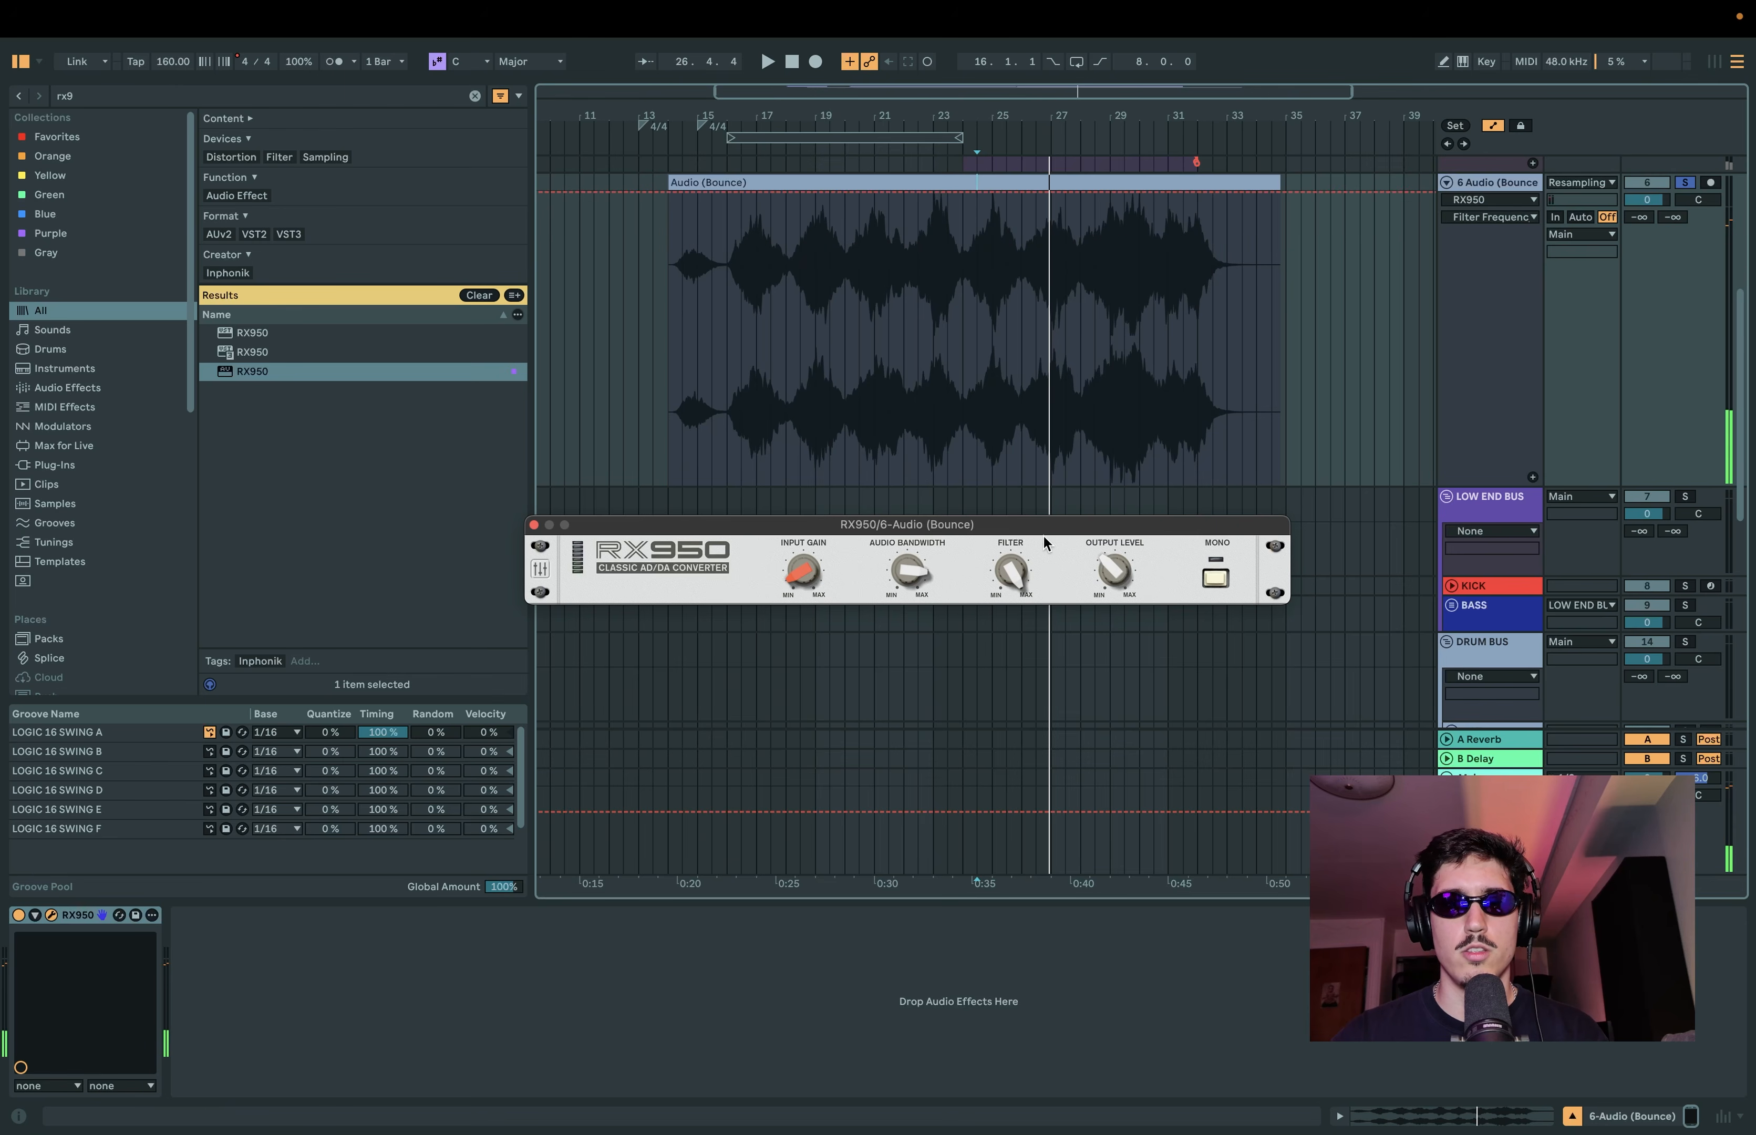
left_click(1095, 232)
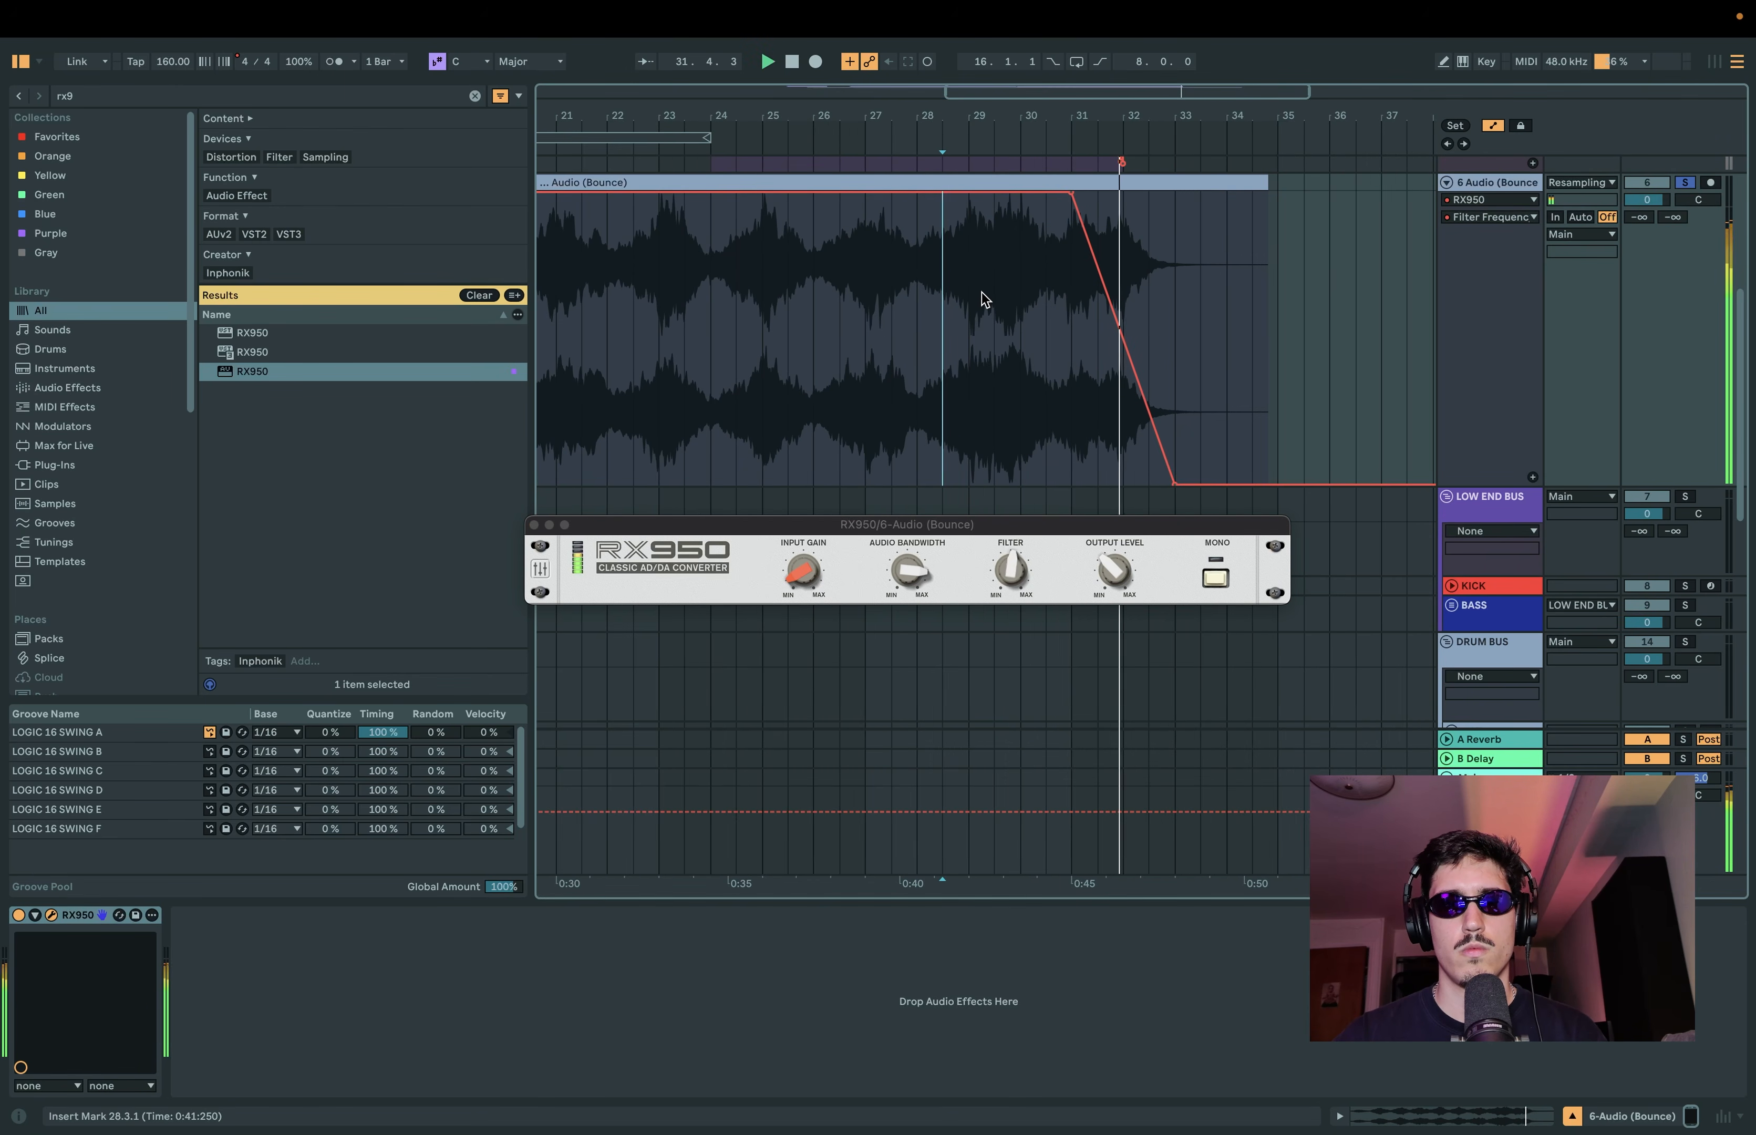
right_click(1490, 296)
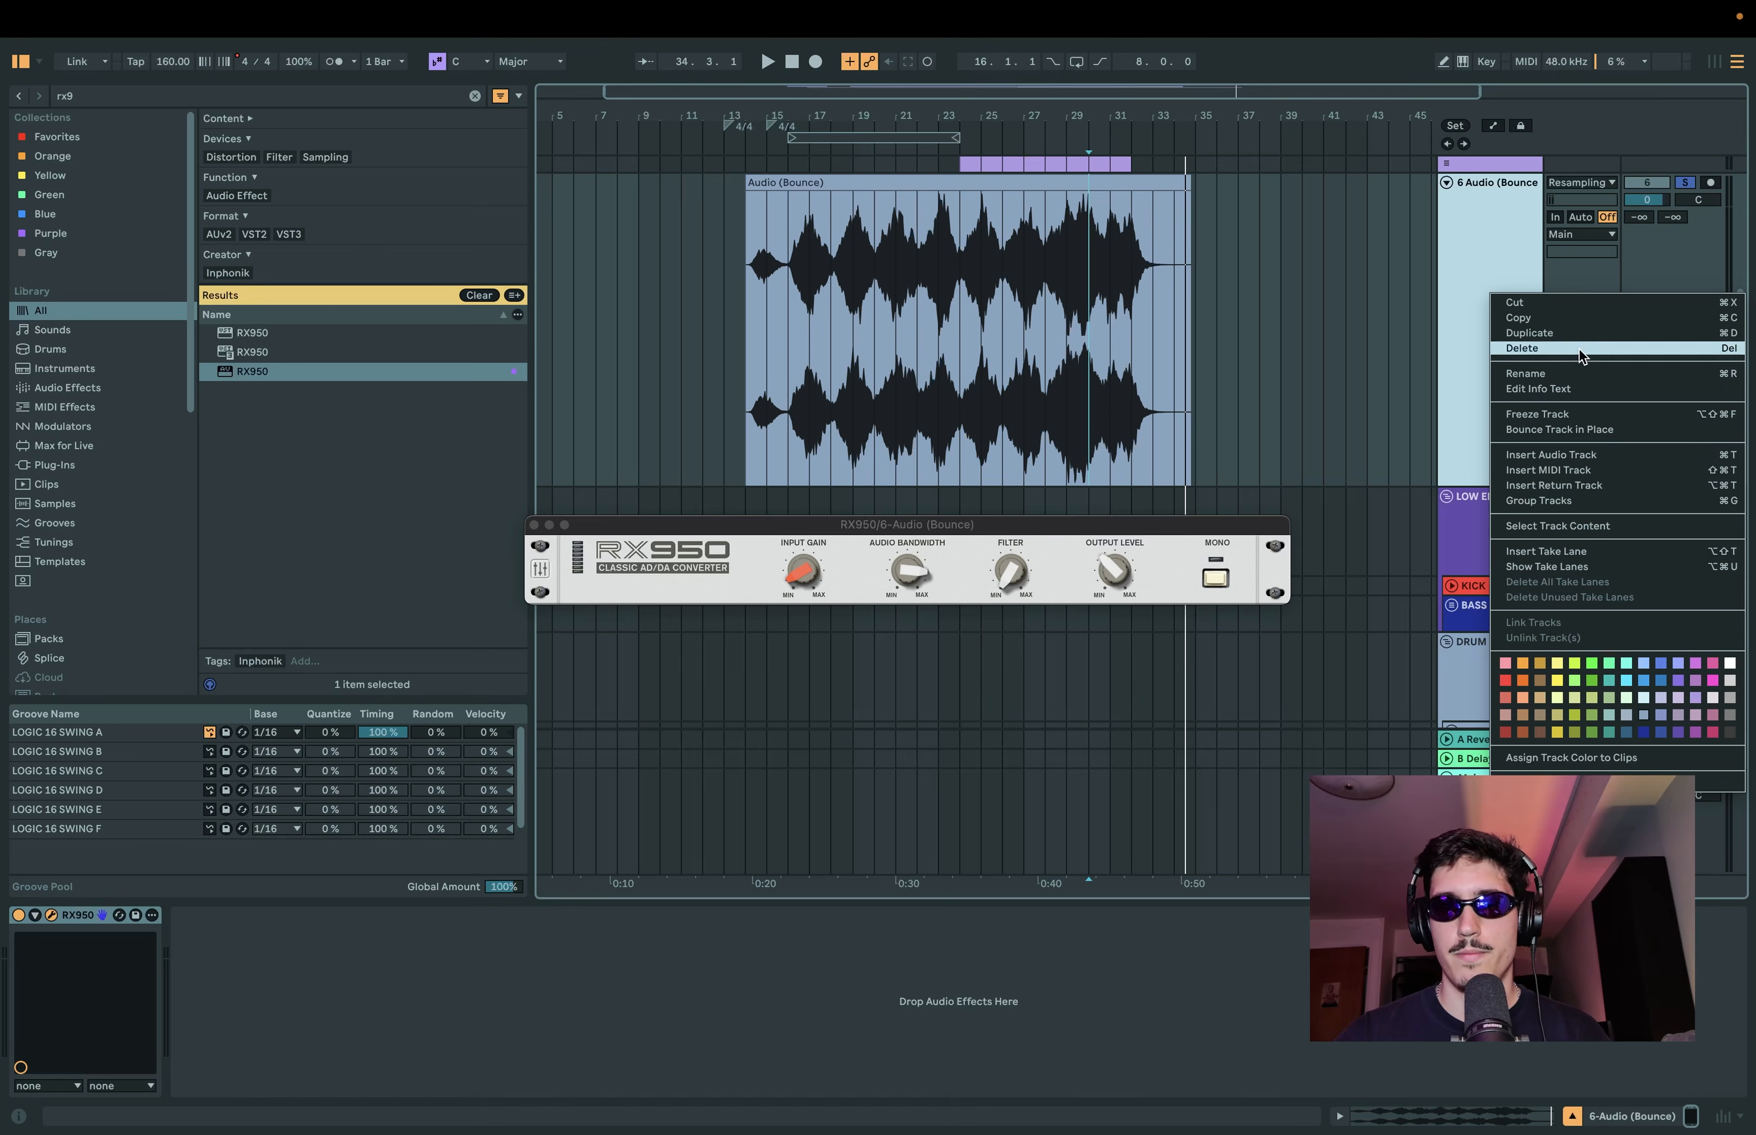
left_click(1579, 429)
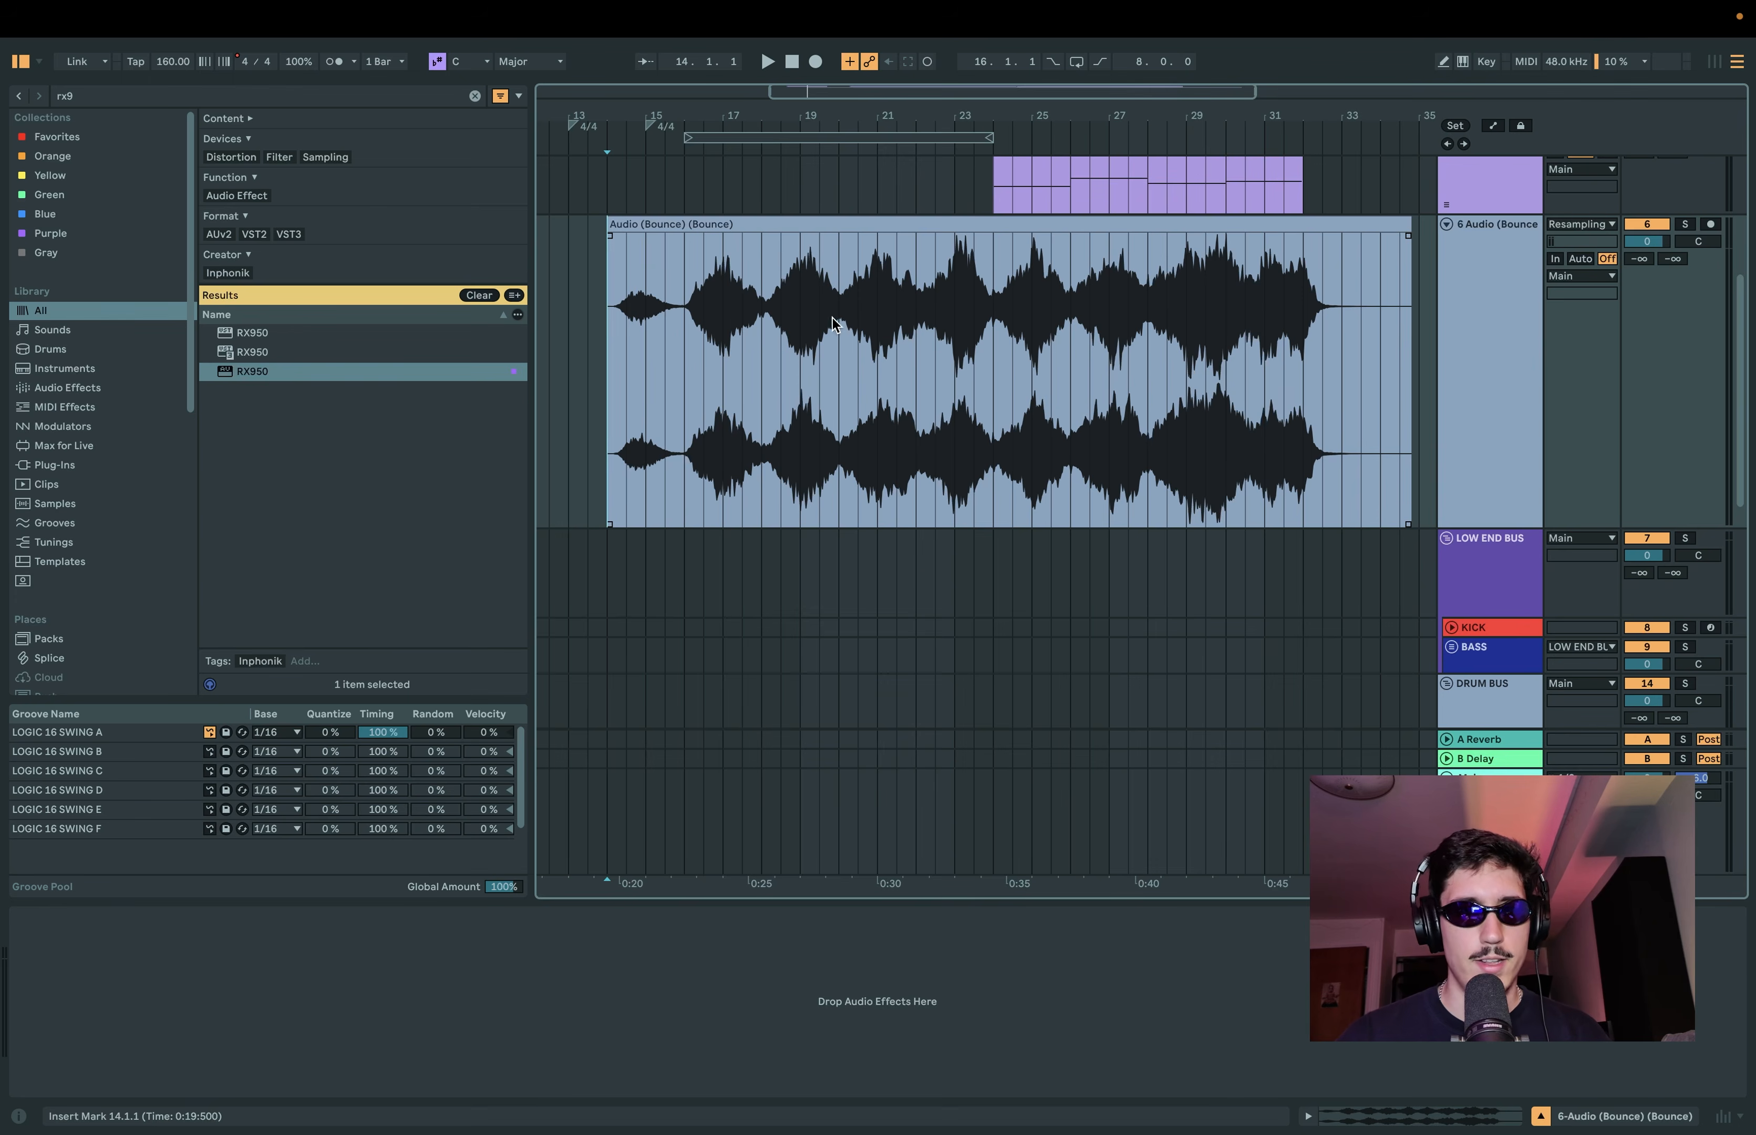
Review the newly bounced audio clip's waveform and play it from bar 14.
scroll(839, 338, "down", 2)
scroll(912, 310, "up", 1)
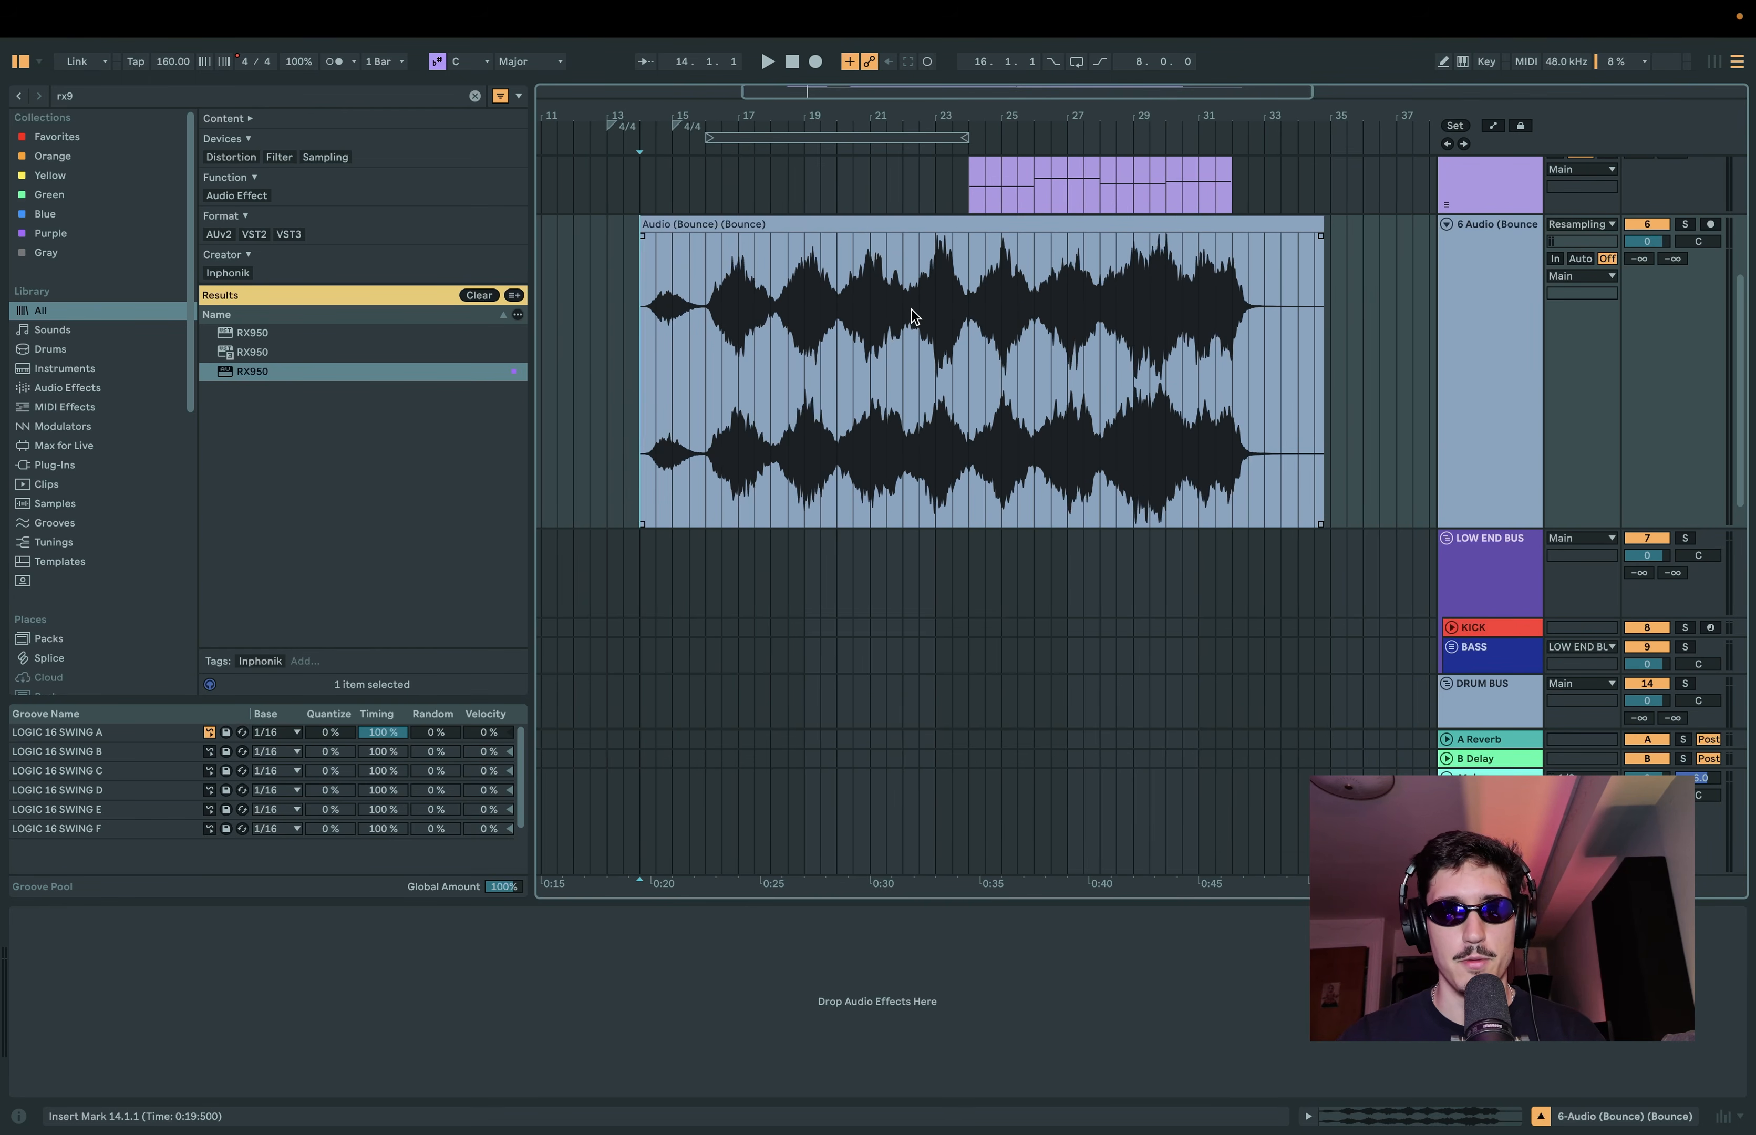
left_click_drag(1133, 306, 834, 307)
left_click(717, 321)
left_click_drag(688, 322, 1193, 328)
left_click(1248, 328)
left_click(639, 322)
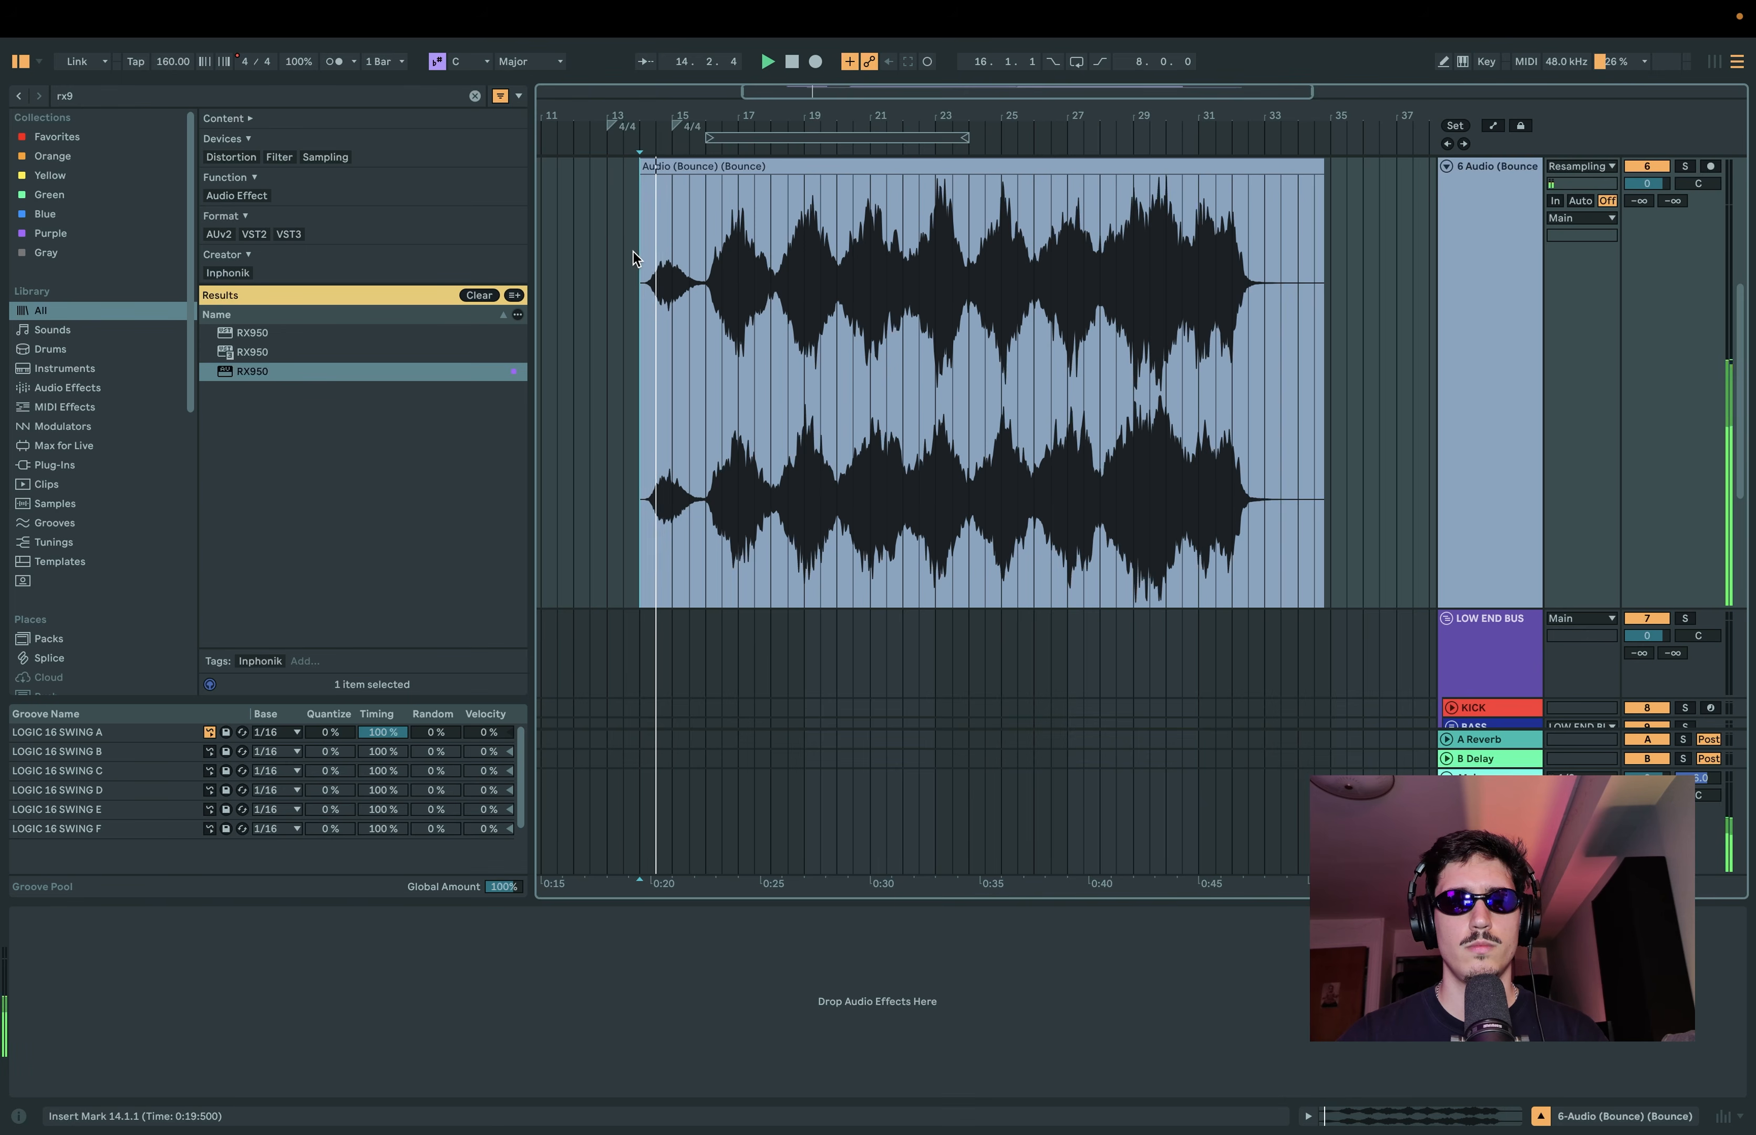